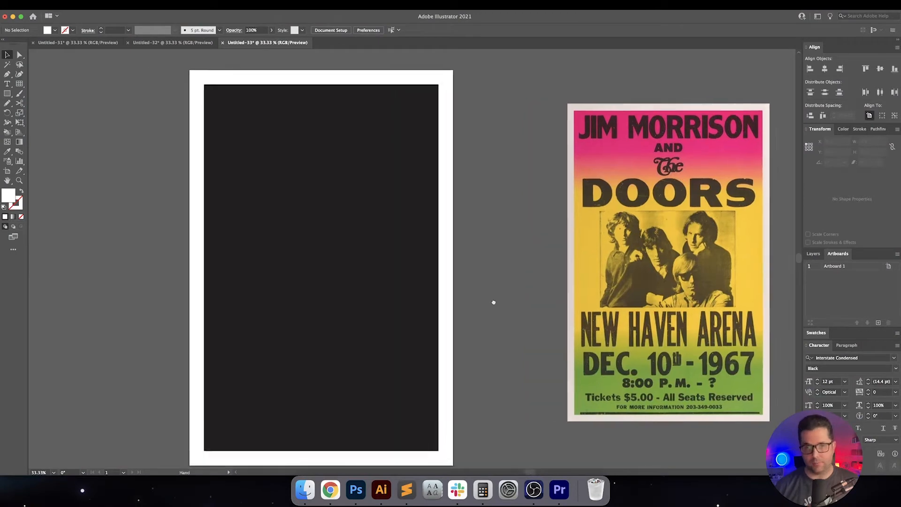
pyautogui.hscroll(1, 499, 304)
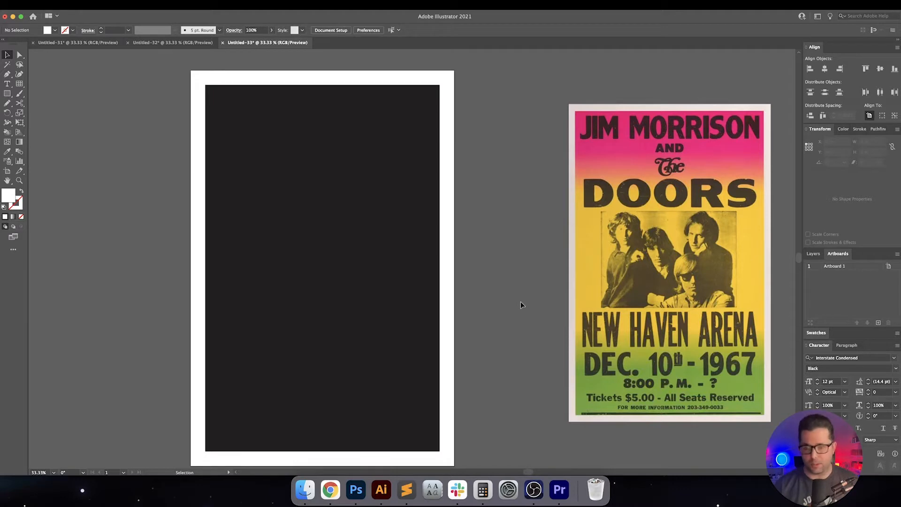
pyautogui.moveTo(521, 304); pyautogui.dragTo(500, 304)
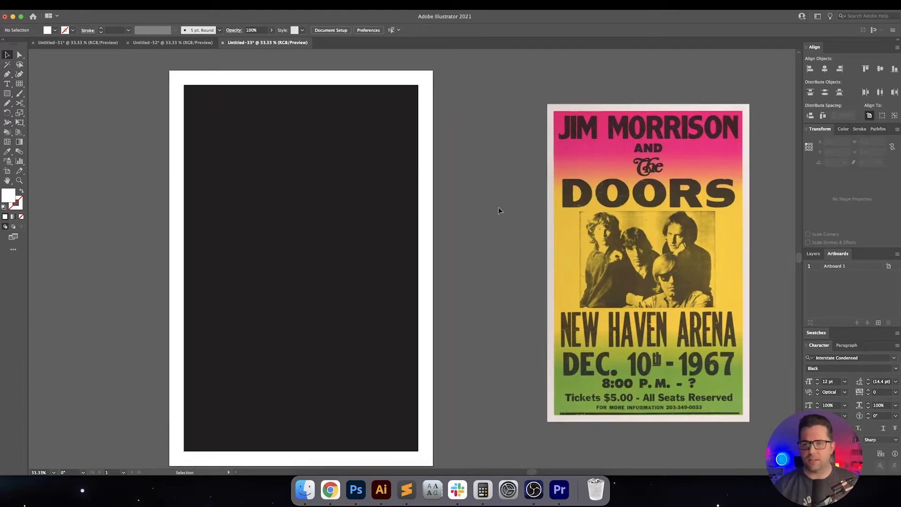
pyautogui.click(618, 206)
pyautogui.click(519, 205)
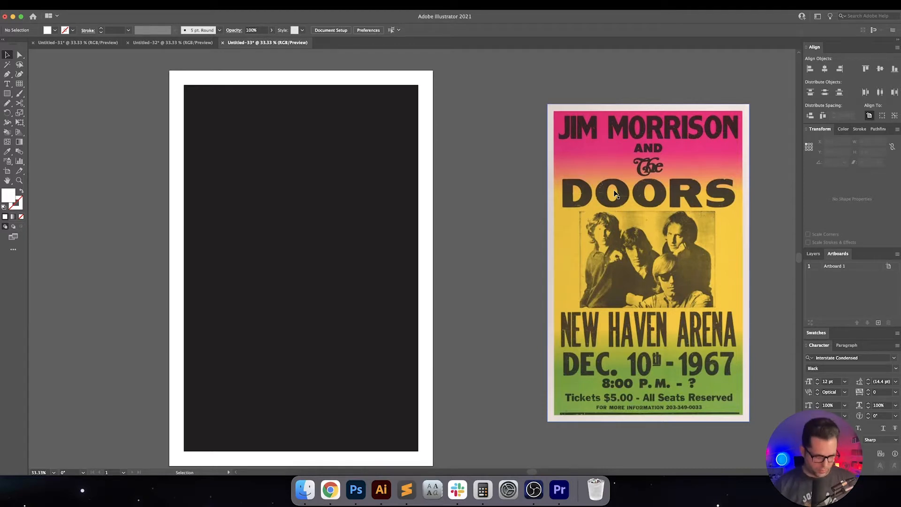
pyautogui.moveTo(526, 221); pyautogui.dragTo(547, 220)
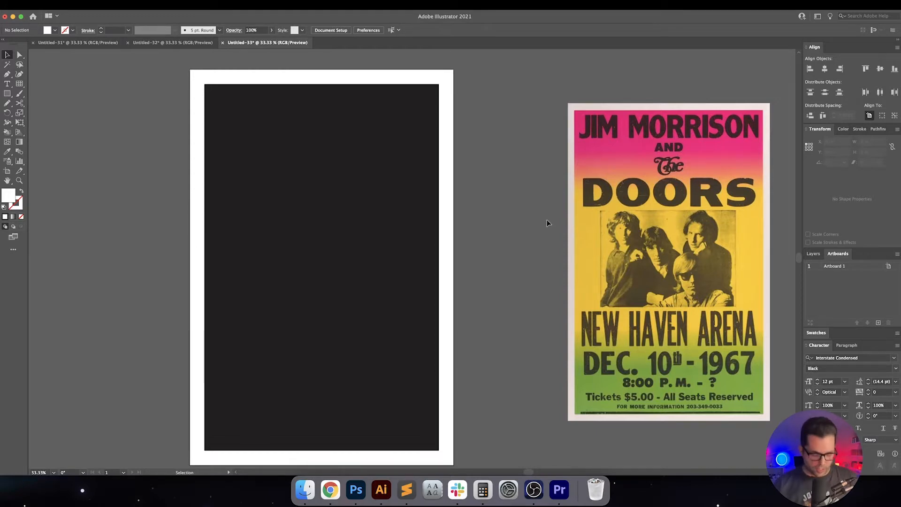
pyautogui.press('space')
pyautogui.moveTo(538, 227); pyautogui.dragTo(545, 226)
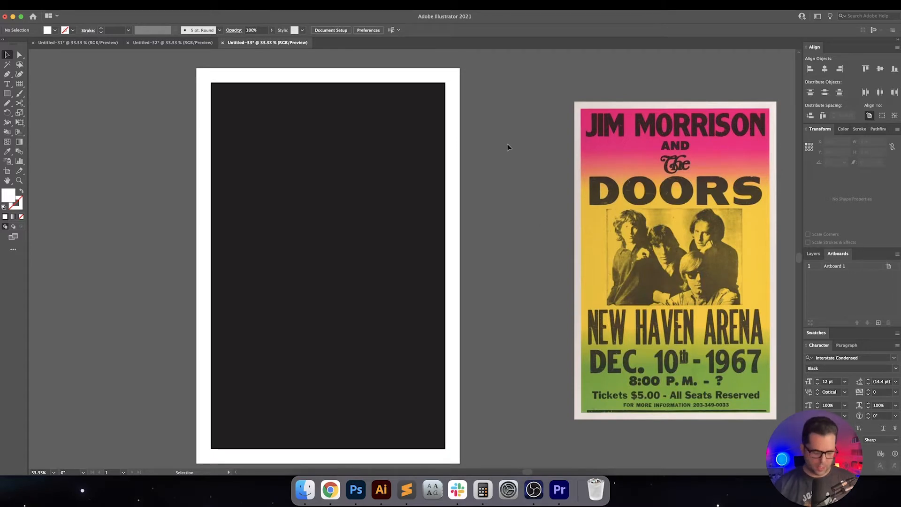
pyautogui.press('space')
pyautogui.moveTo(506, 160); pyautogui.dragTo(512, 156)
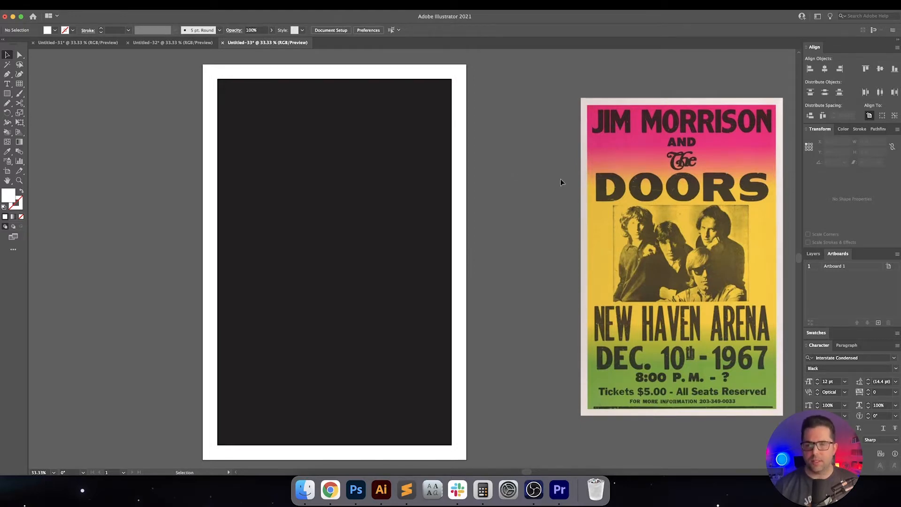
# Move the reference poster level with the dark rectangle's upper edge and enlarge it to nearly the rectangle's height
pyautogui.moveTo(628, 147); pyautogui.dragTo(604, 125)
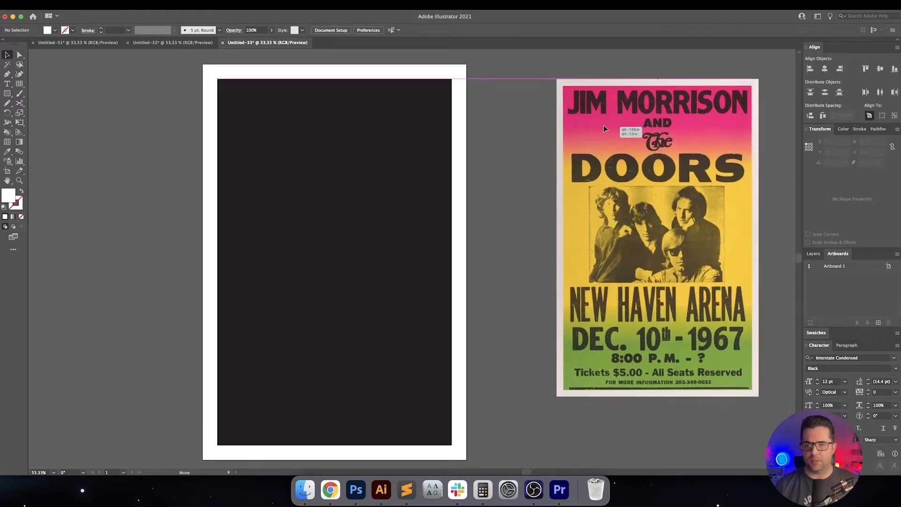
pyautogui.press('space')
pyautogui.moveTo(690, 396); pyautogui.dragTo(644, 400)
pyautogui.click(475, 296)
pyautogui.press('space')
pyautogui.moveTo(474, 273); pyautogui.dragTo(503, 314)
pyautogui.press('space')
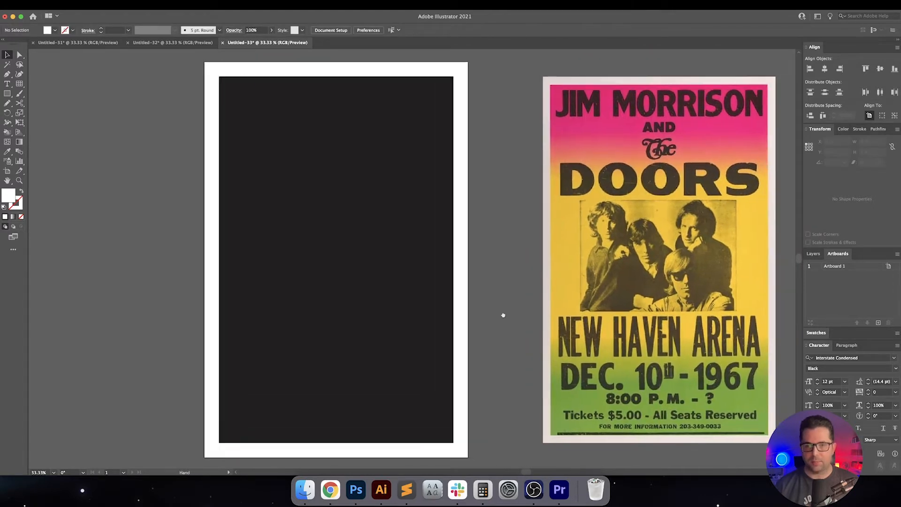
# Add the text INTERSTATE on the dark rectangle and scale it up to about 120.6 pt
pyautogui.press('t')
pyautogui.click(347, 310)
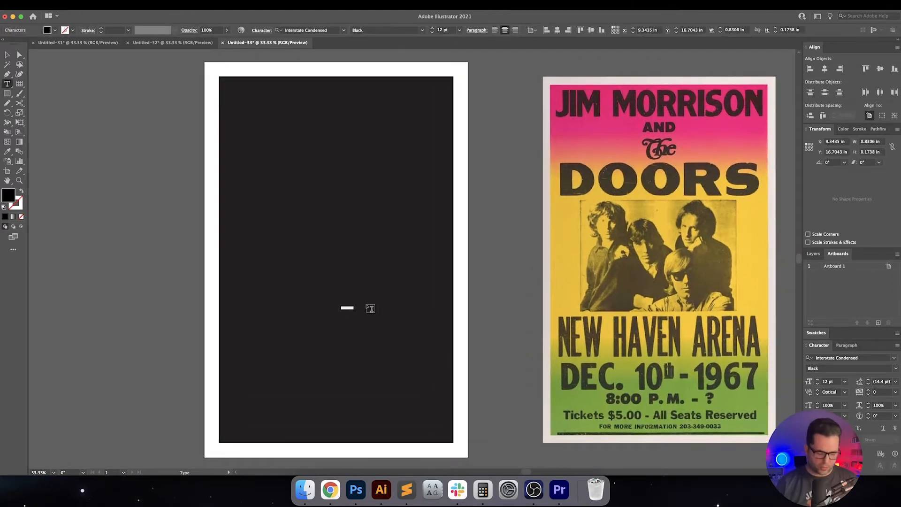
pyautogui.write('JIMTE')
pyautogui.press('Escape')
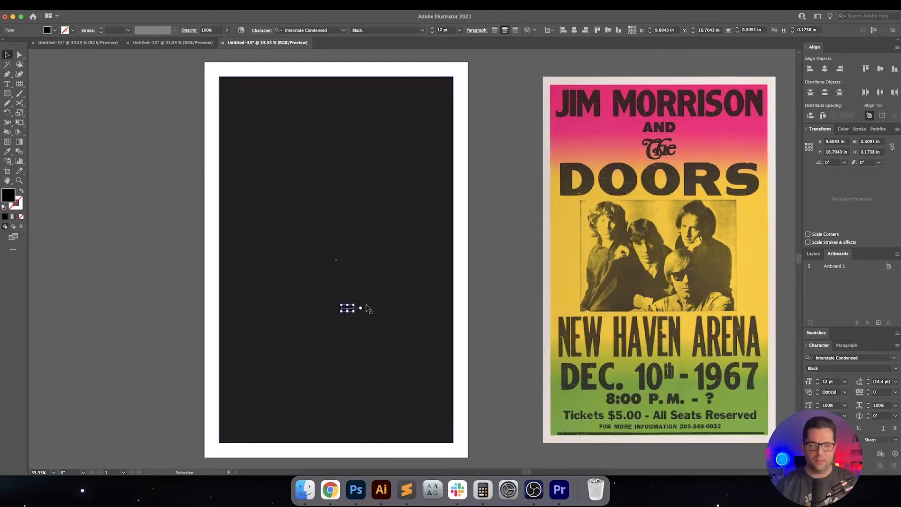
pyautogui.moveTo(353, 309); pyautogui.dragTo(407, 344)
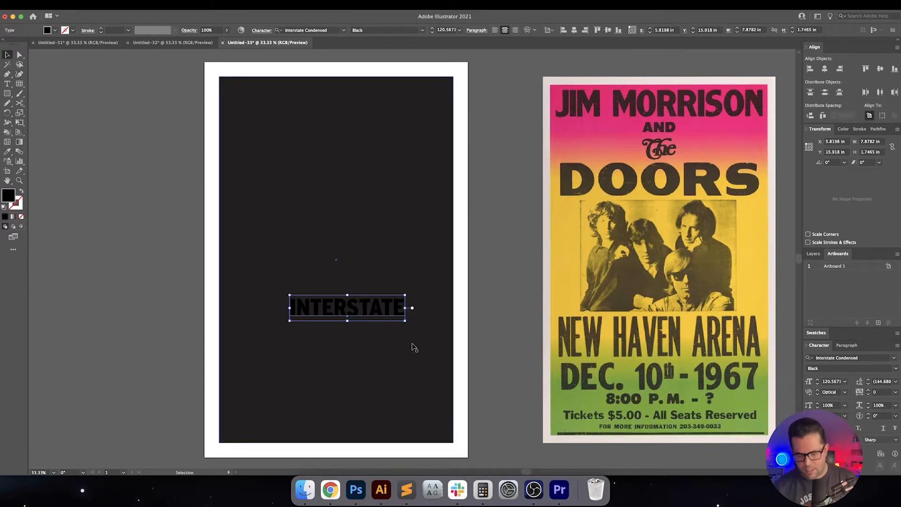
# Color the INTERSTATE text white by sampling the white border around the dark rectangle
pyautogui.press('i')
pyautogui.click(459, 319)
pyautogui.press('v')
pyautogui.click(491, 301)
# Duplicate the INTERSTATE text below itself in the poster's upper part and set the copy's font to Interstate Bold
pyautogui.moveTo(447, 305); pyautogui.dragTo(350, 207)
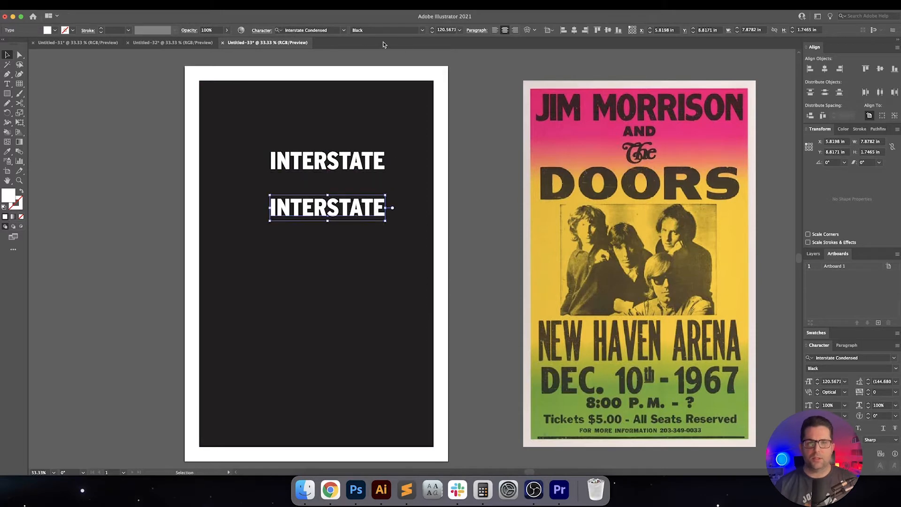
pyautogui.click(315, 30)
pyautogui.write('INTERS')
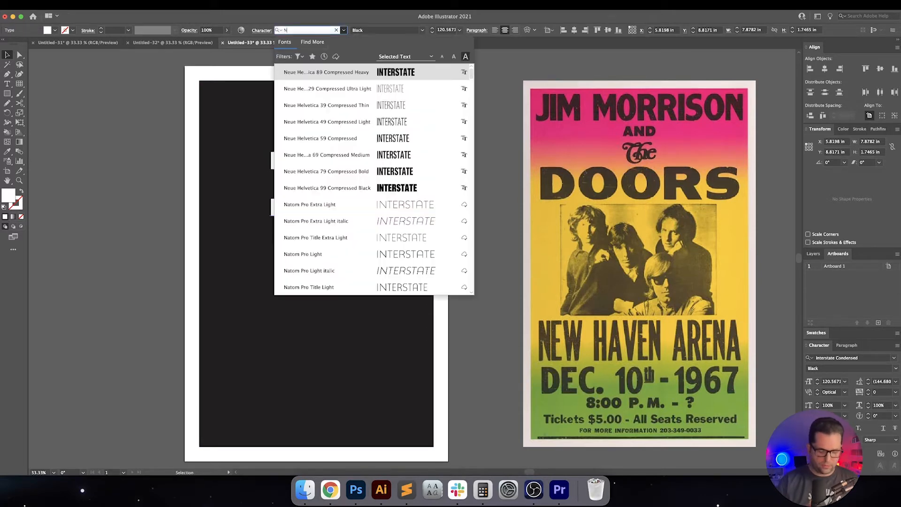
pyautogui.write('TATE')
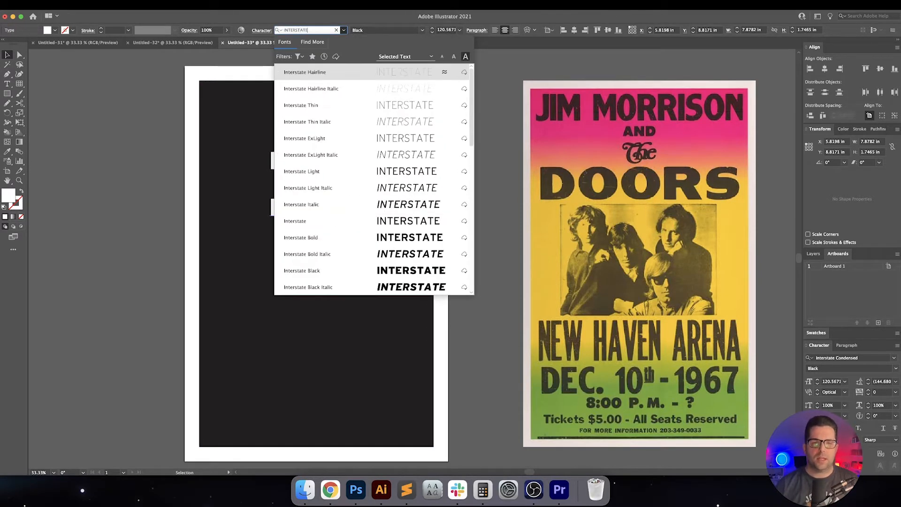
pyautogui.press('Down')
pyautogui.press('Down')
pyautogui.press('Down')
pyautogui.press('Down')
pyautogui.press('Down')
pyautogui.press('Down')
pyautogui.press('Down')
pyautogui.press('Down')
pyautogui.press('Down')
pyautogui.press('Down')
pyautogui.press('Return')
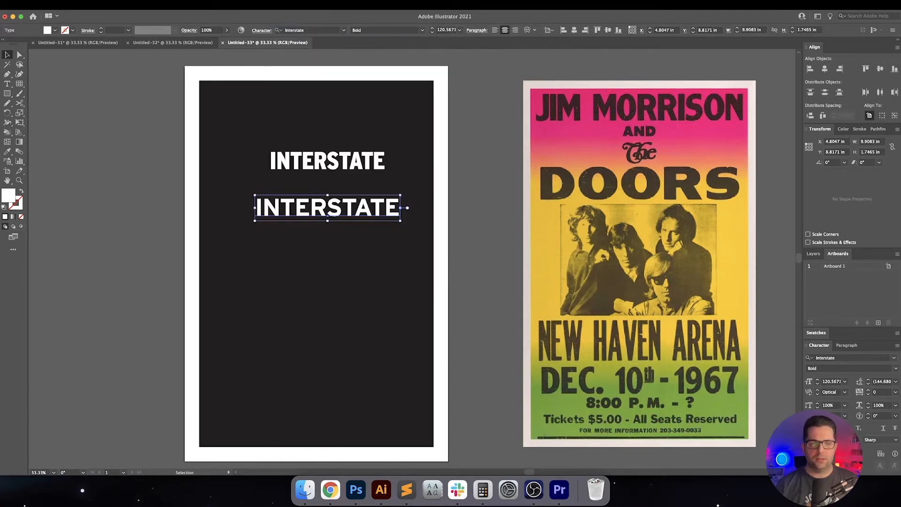
# Shift the Interstate Bold copy slightly lower for comparison and delete it, leaving only the condensed text
pyautogui.click(472, 219)
pyautogui.moveTo(368, 215); pyautogui.dragTo(367, 229)
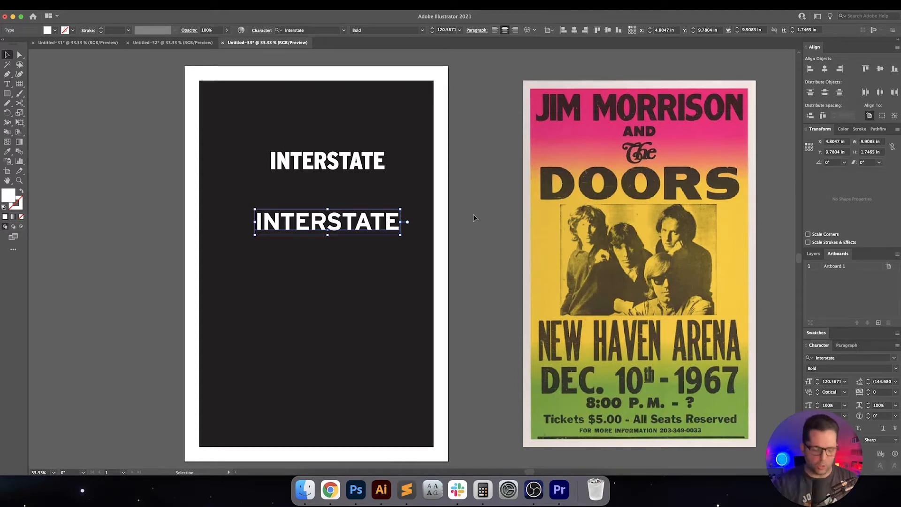
pyautogui.click(497, 224)
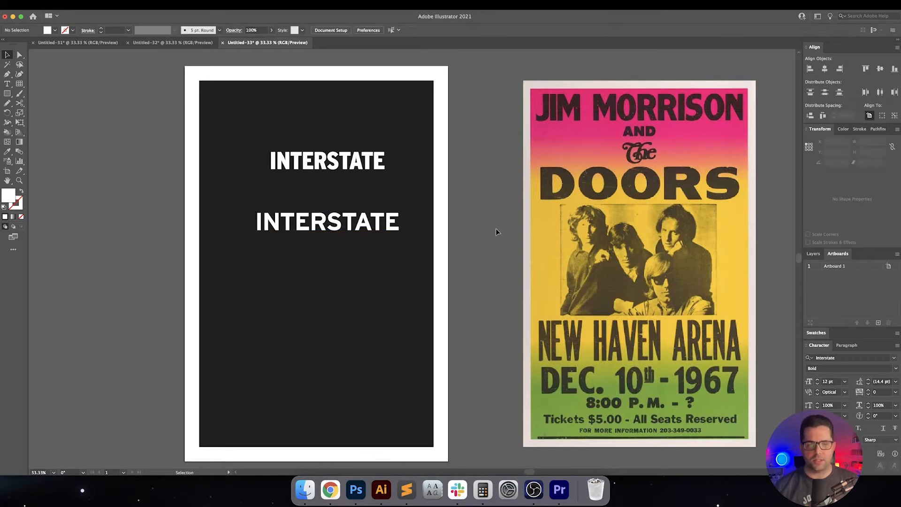
pyautogui.click(348, 233)
pyautogui.press('Delete')
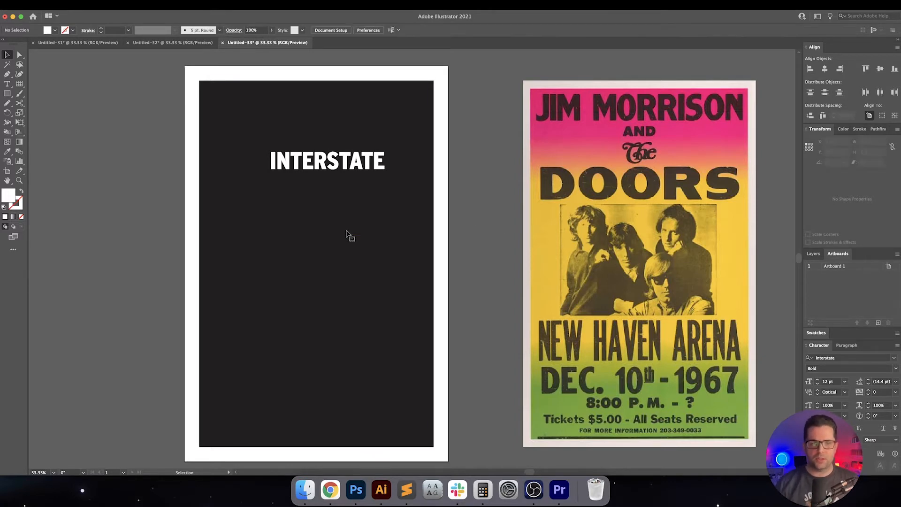
# Replace the INTERSTATE text with COLDPLAY
pyautogui.press('t')
pyautogui.doubleClick(358, 162)
pyautogui.write('COLDPLAY')
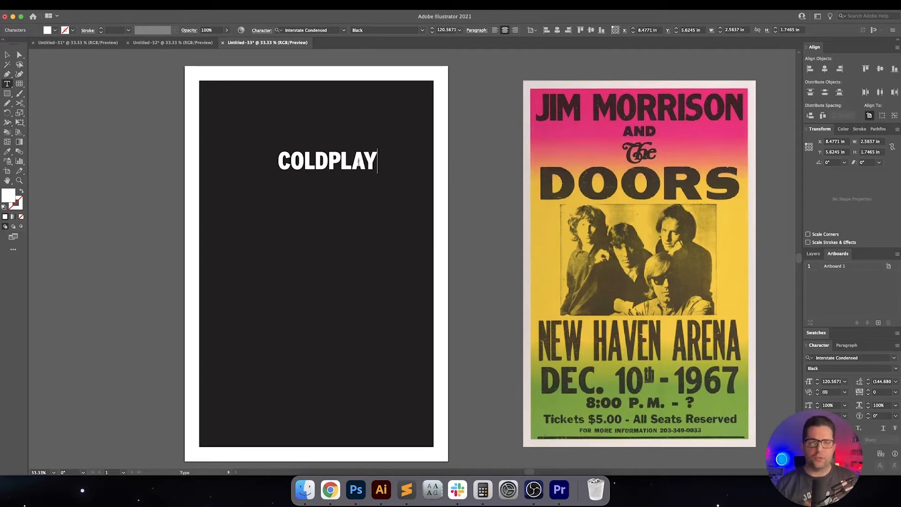
pyautogui.press('Escape')
pyautogui.click(463, 174)
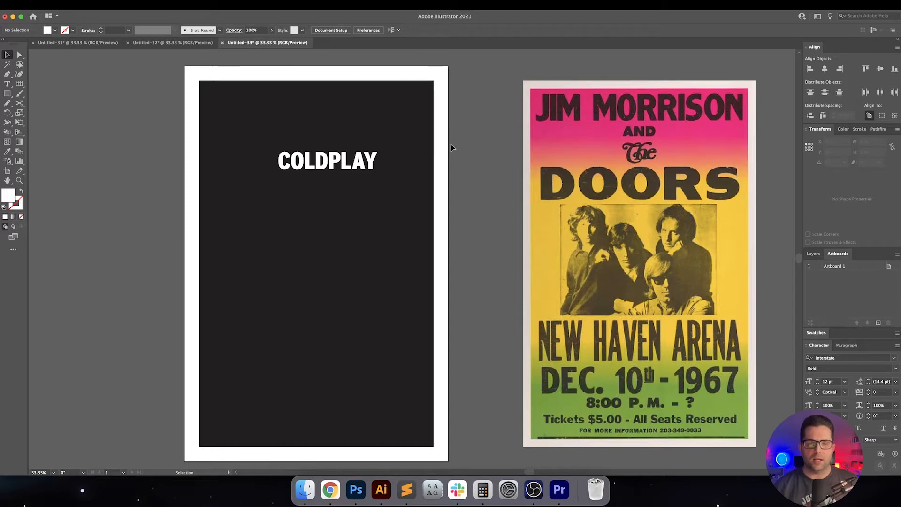
# Align the COLDPLAY text to the artboard's horizontal center and top edge
pyautogui.click(356, 161)
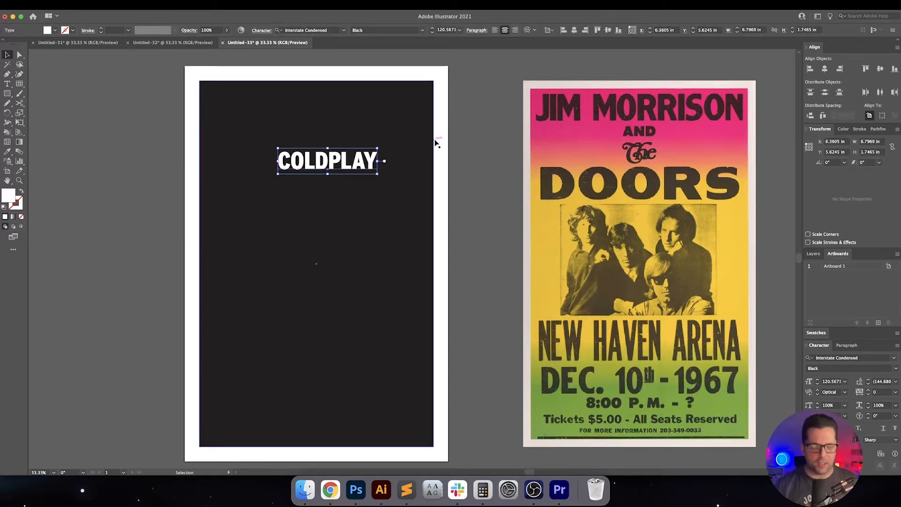
pyautogui.click(574, 30)
pyautogui.click(597, 30)
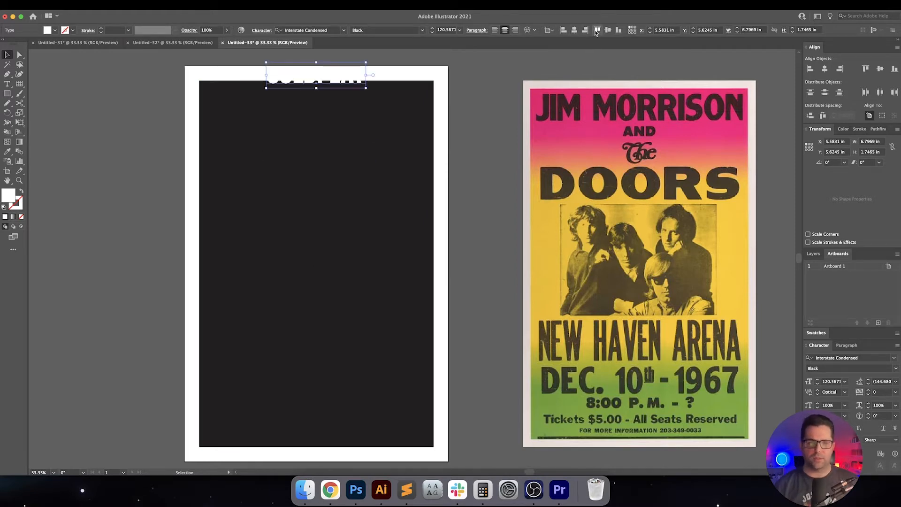
# Move the COLDPLAY text vertically down by 2 in, with a horizontal offset of 0 in
pyautogui.press('Return')
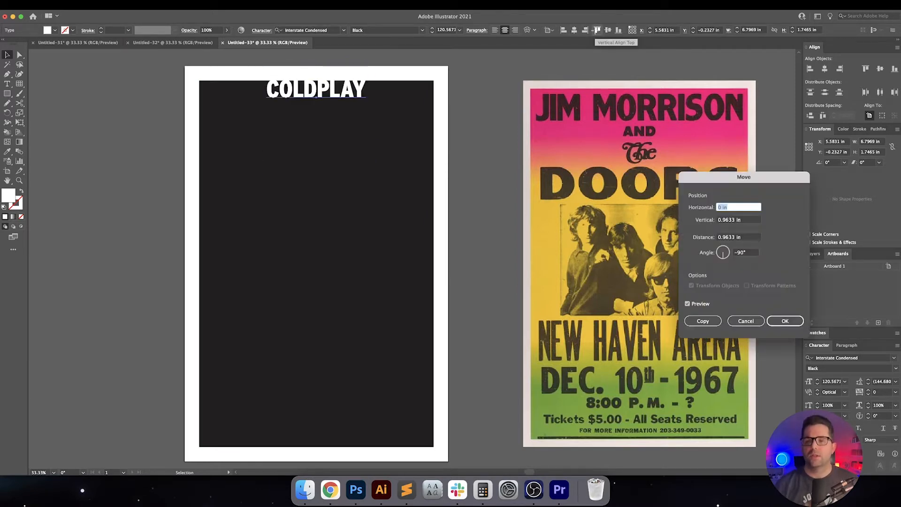
pyautogui.press('Tab')
pyautogui.write('.5')
pyautogui.press('Tab')
pyautogui.hotkey('shift', 'Tab')
pyautogui.write('1')
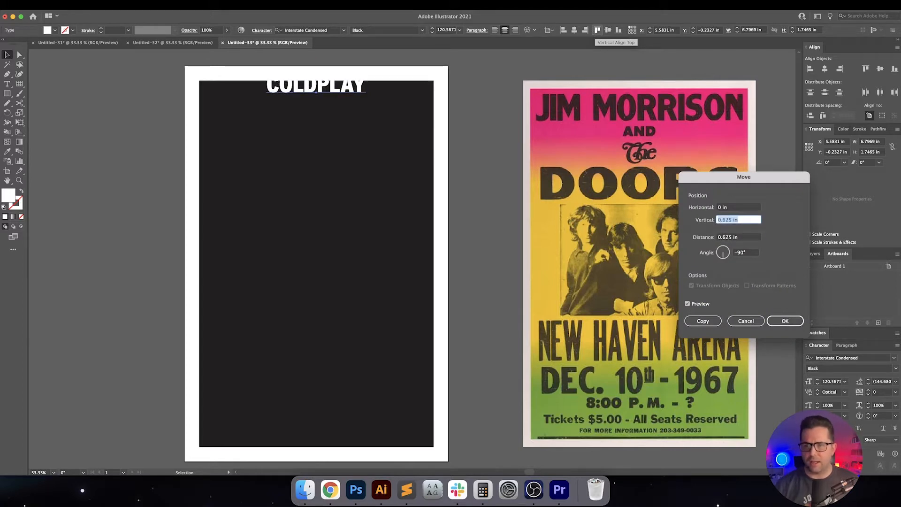
pyautogui.press('Tab')
pyautogui.hotkey('shift', 'Tab')
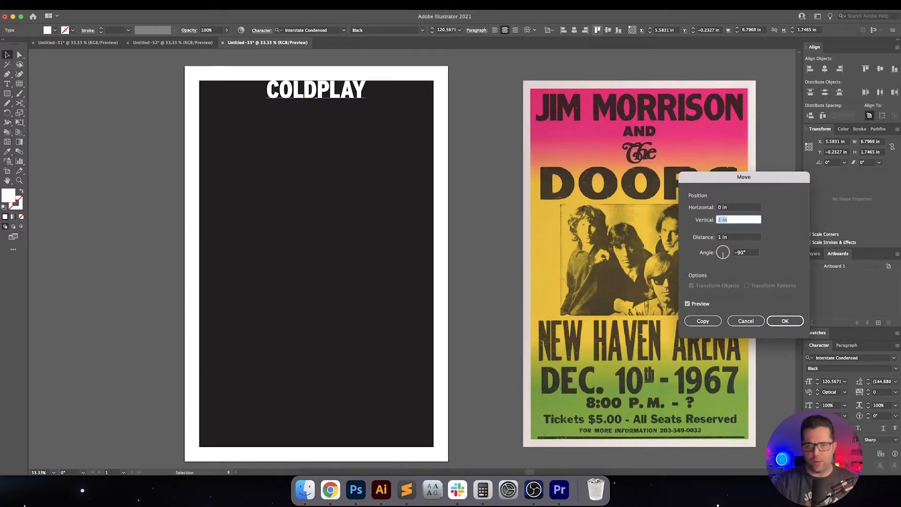
pyautogui.write('1.5')
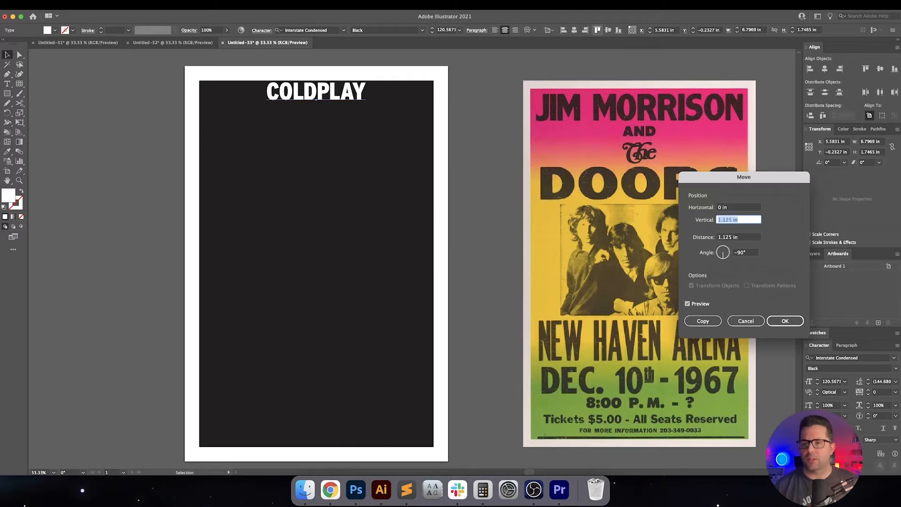
pyautogui.press('Tab')
pyautogui.hotkey('shift', 'Tab')
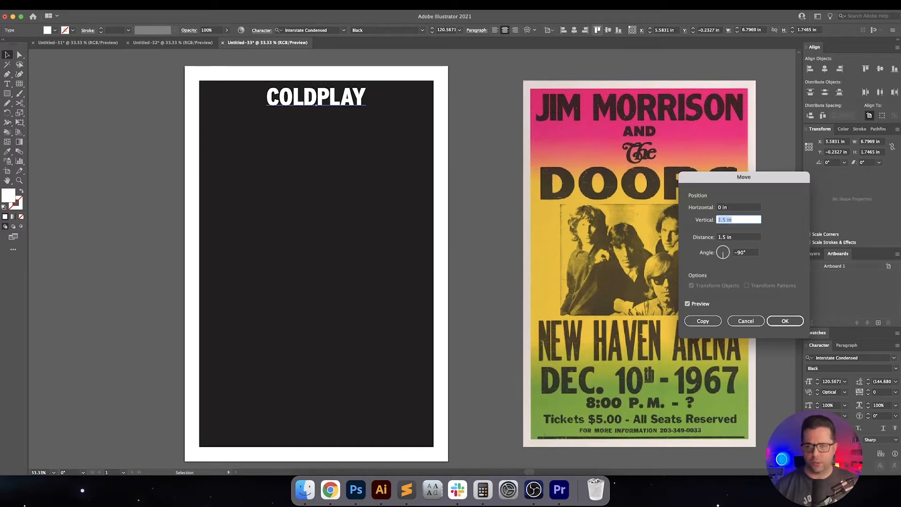
pyautogui.write('2')
pyautogui.press('Tab')
pyautogui.hotkey('shift', 'Tab')
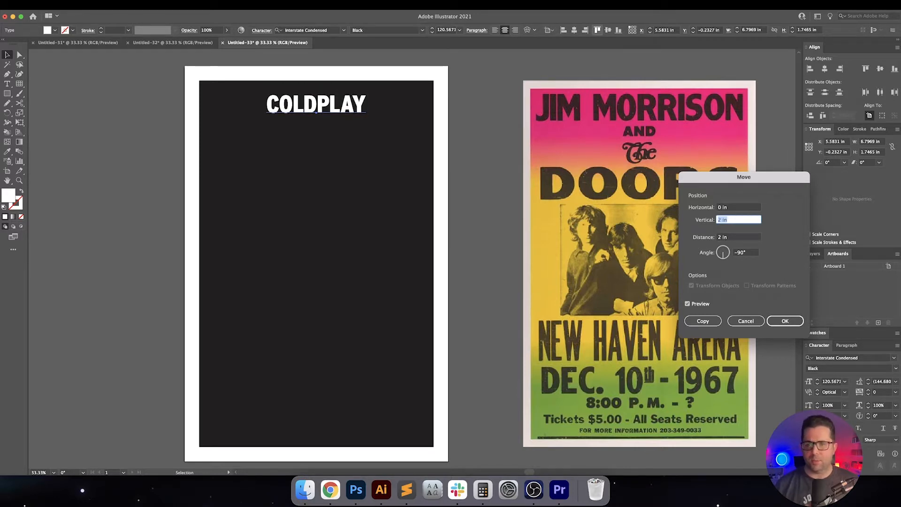
pyautogui.press('Return')
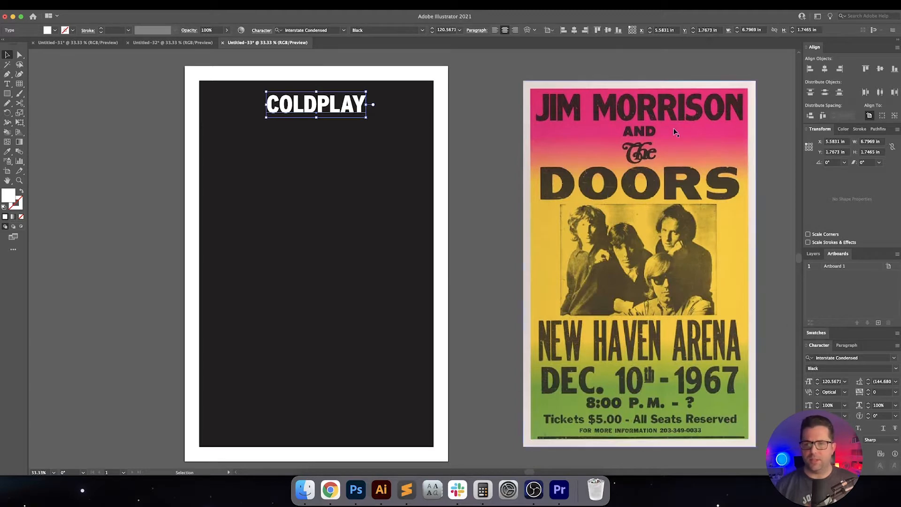
# Tighten the kerning between the letters C and O in COLDPLAY
pyautogui.moveTo(479, 127); pyautogui.dragTo(523, 147)
pyautogui.scroll(3, 366, 146)
pyautogui.moveTo(370, 144); pyautogui.dragTo(392, 168)
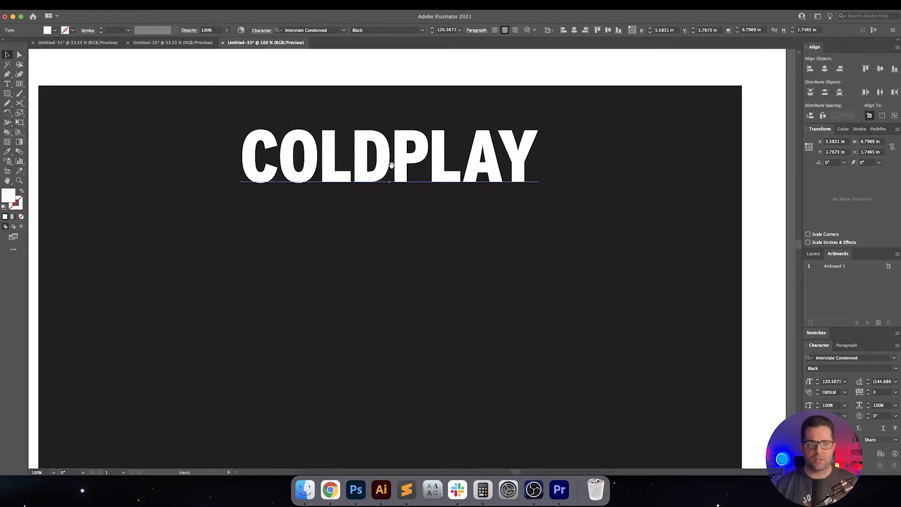
pyautogui.press('t')
pyautogui.click(369, 161)
pyautogui.press('Up')
pyautogui.press('Right')
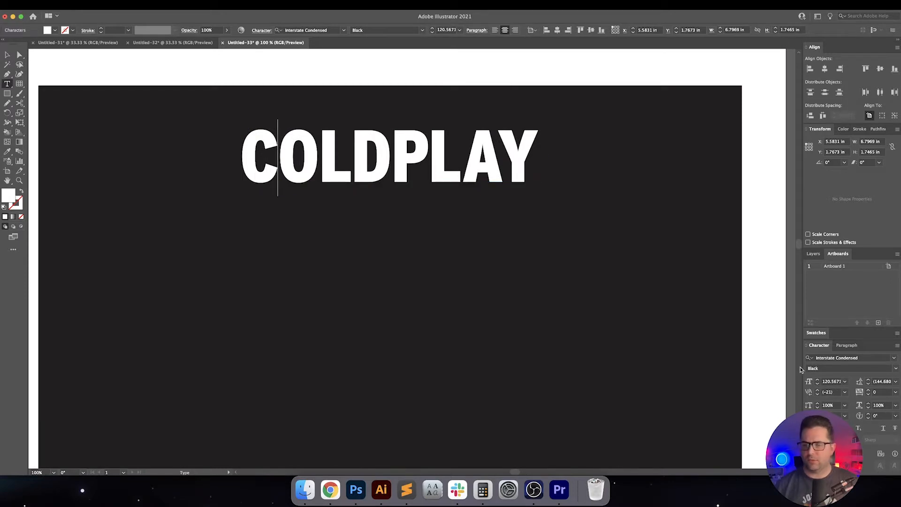
pyautogui.write('-20')
pyautogui.press('Return')
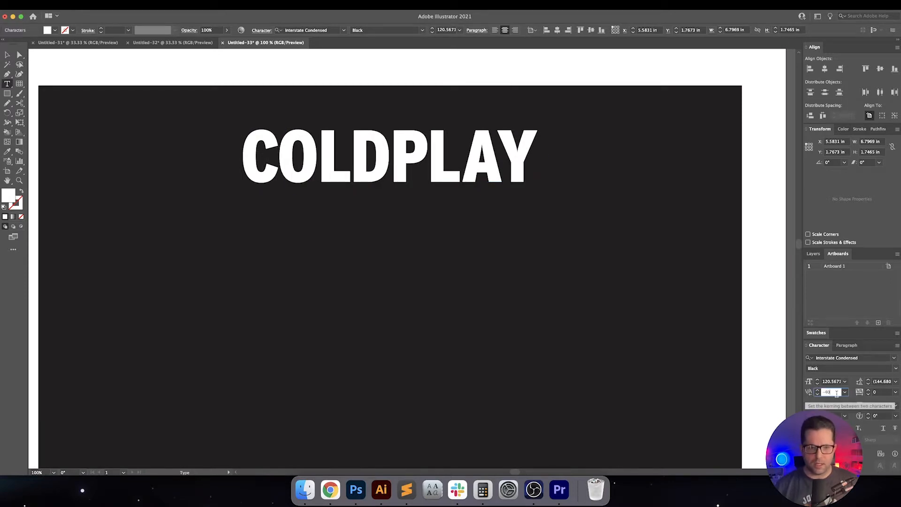
# Set the kerning in COLDPLAY to -30 between O and L and -20 between L and D
pyautogui.press('Right')
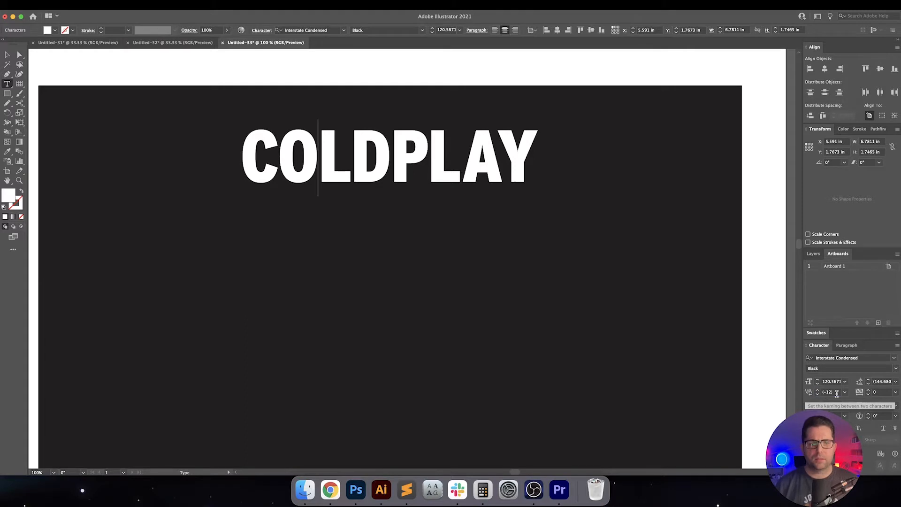
pyautogui.write('-30')
pyautogui.press('Return')
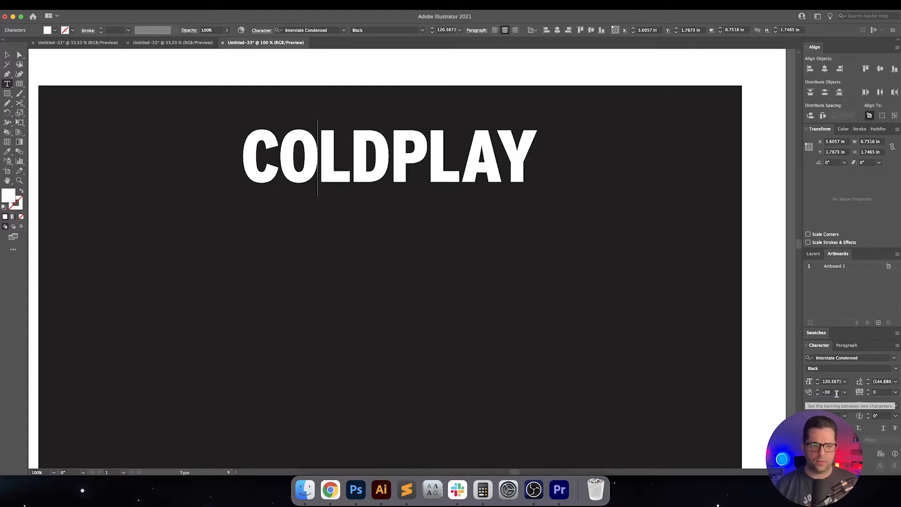
pyautogui.press('Right')
pyautogui.write('-20')
pyautogui.press('Return')
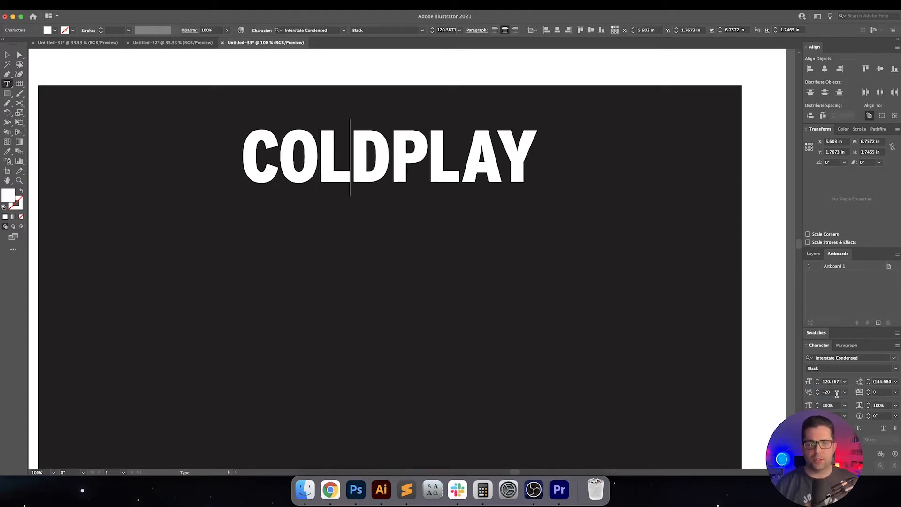
# Set the kerning in COLDPLAY to -40 between D and P and -30 between P and L
pyautogui.press('Right')
pyautogui.write('-40')
pyautogui.press('Return')
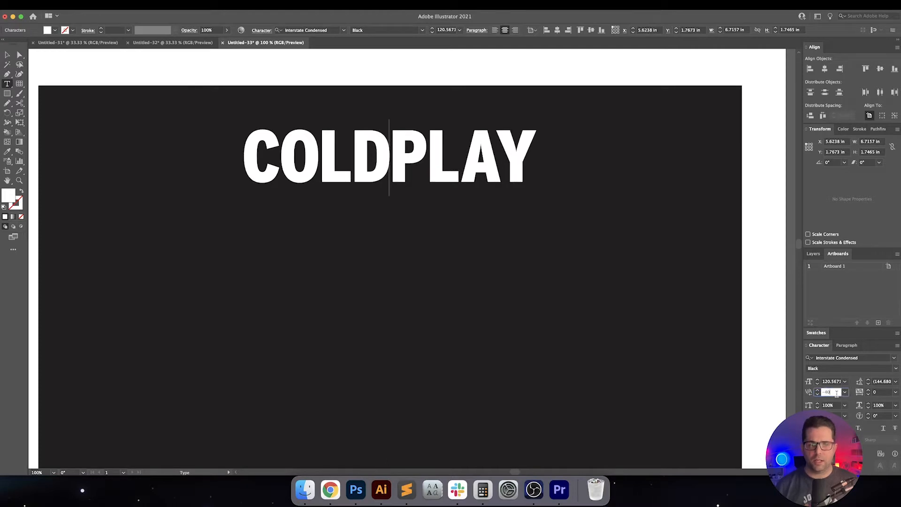
pyautogui.press('Right')
pyautogui.write('-30')
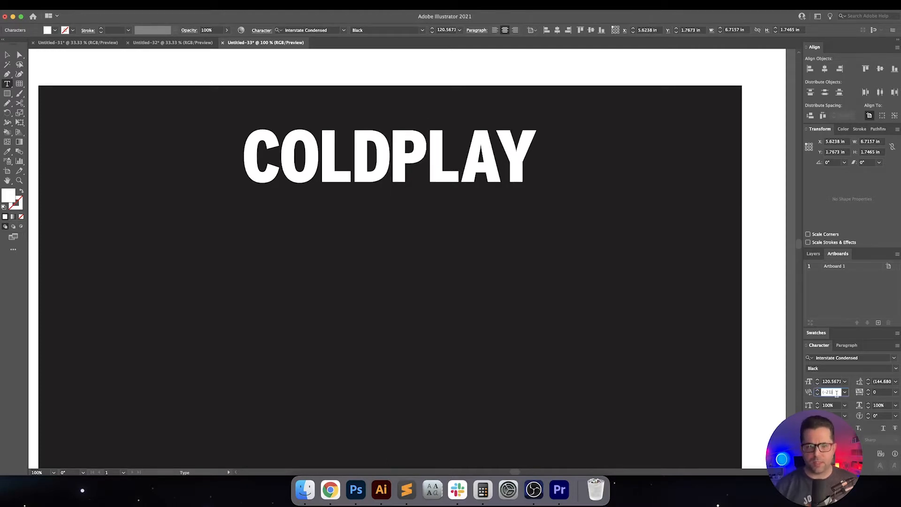
pyautogui.press('Return')
# Set the kerning in COLDPLAY to -10 between L and A and -100 between A and Y
pyautogui.press('Right')
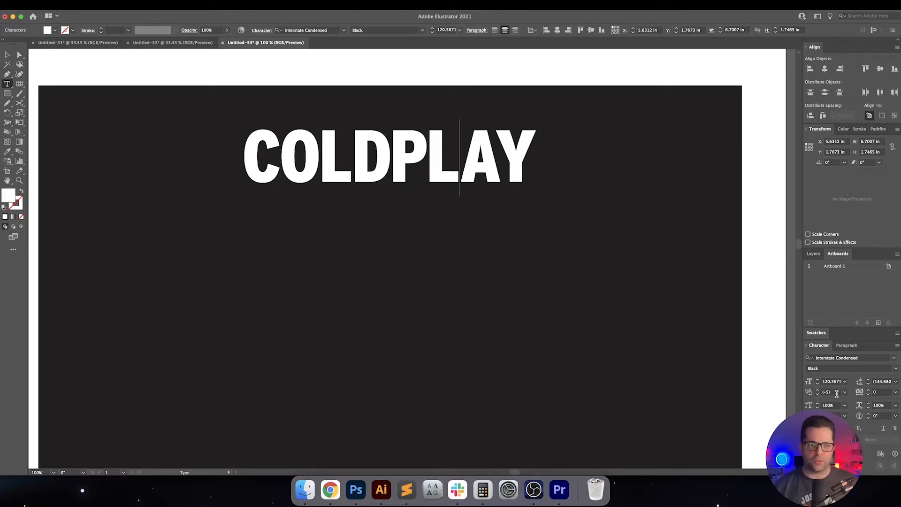
pyautogui.write('-10')
pyautogui.press('Return')
pyautogui.press('Right')
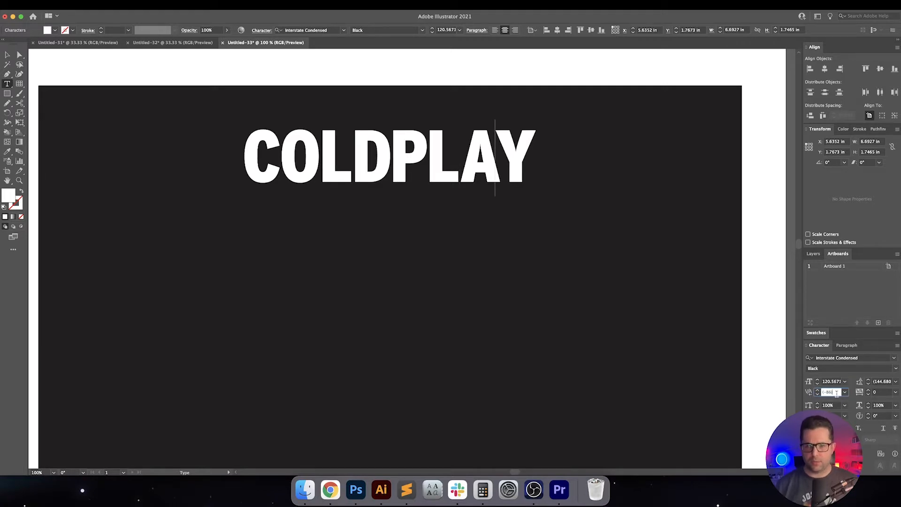
pyautogui.write('-100')
pyautogui.press('Return')
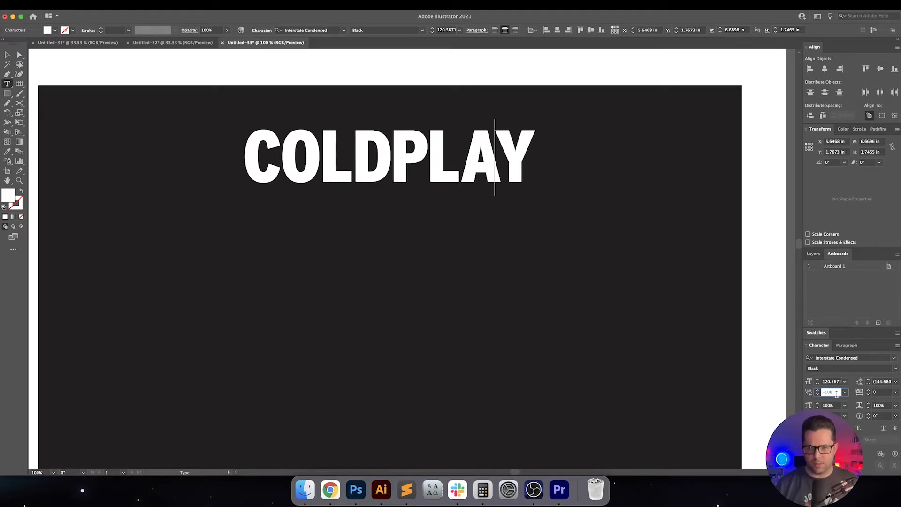
pyautogui.press('Escape')
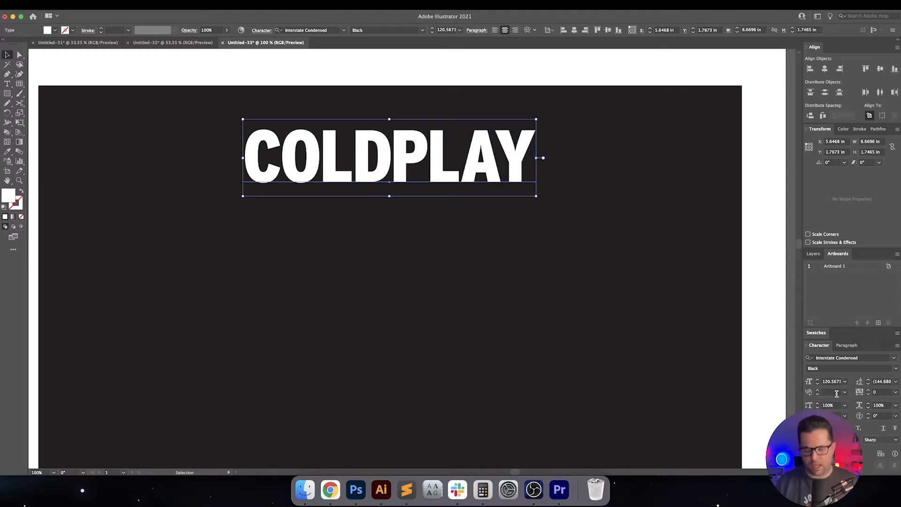
# Convert the COLDPLAY text to outlines
pyautogui.press('super+minus')
pyautogui.press('super+minus')
pyautogui.moveTo(641, 404); pyautogui.dragTo(618, 314)
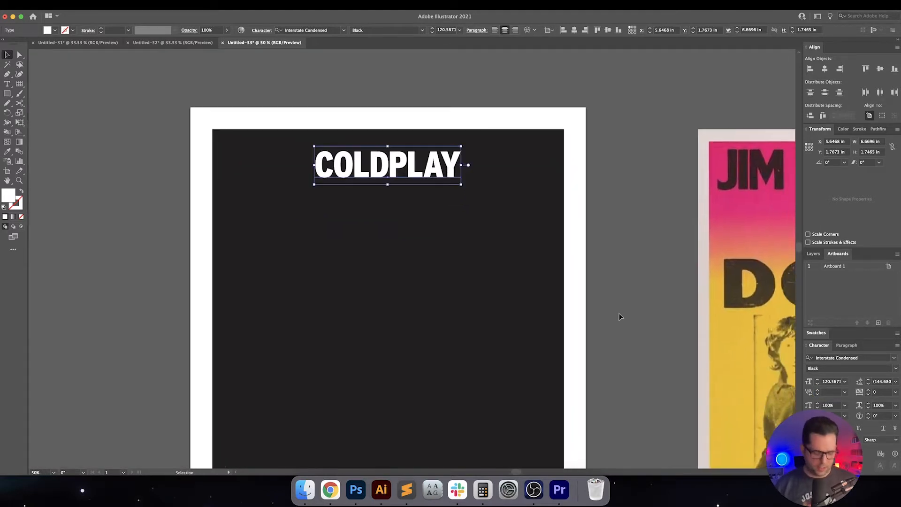
pyautogui.press('super+shift+o')
pyautogui.scroll(-1, 618, 312)
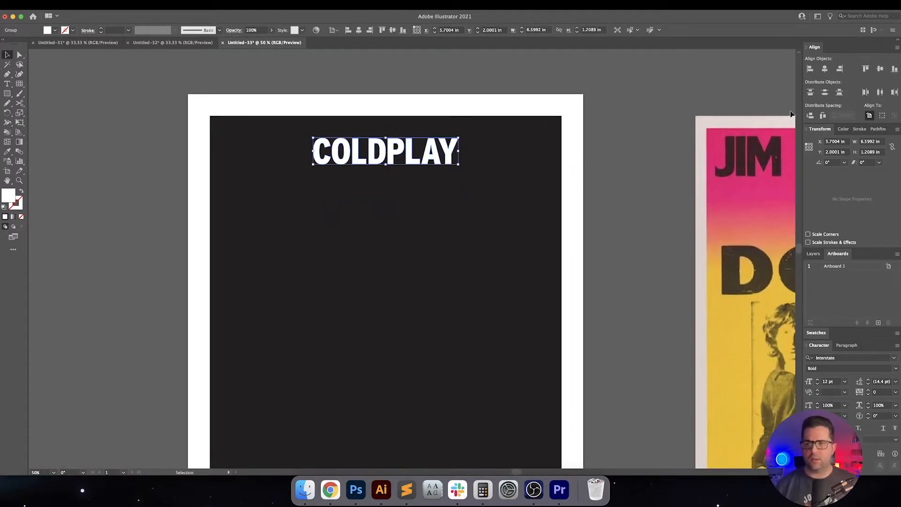
# Scale the COLDPLAY outlines proportionally to a width of 14 in from their top-centre reference point
pyautogui.click(810, 147)
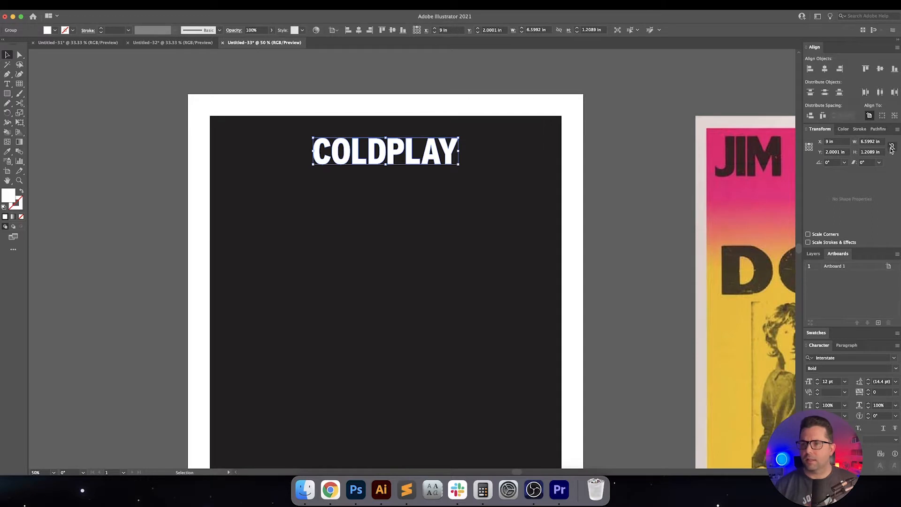
pyautogui.click(892, 146)
pyautogui.click(870, 142)
pyautogui.write('11')
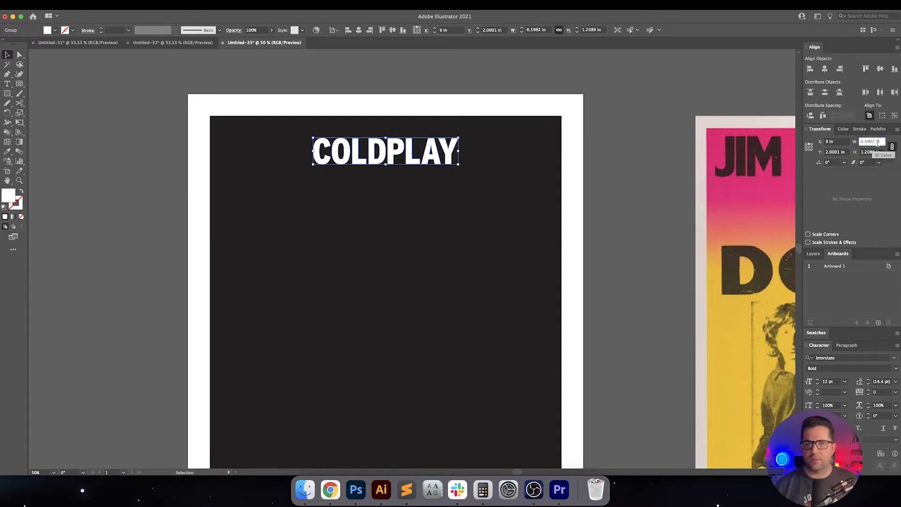
pyautogui.press('Return')
pyautogui.press('Up')
pyautogui.press('Up')
pyautogui.press('Up')
pyautogui.press('Up')
pyautogui.press('Up')
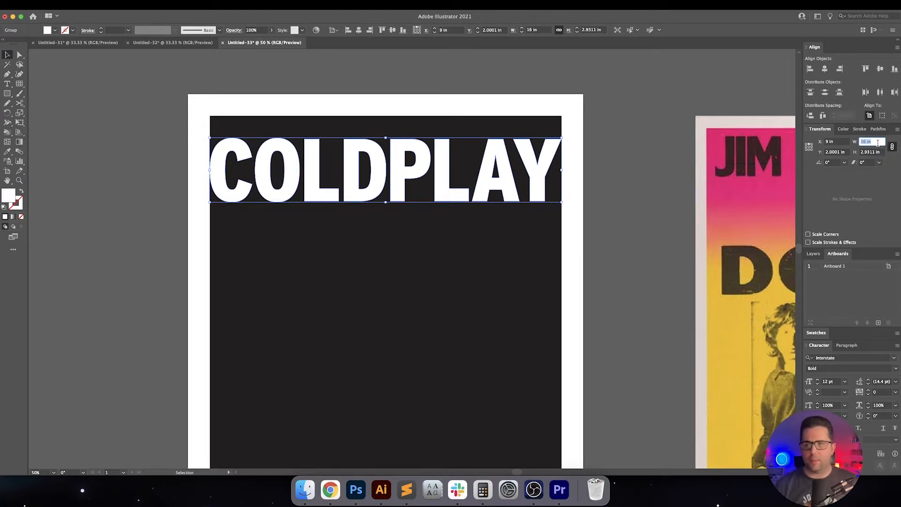
pyautogui.press('Down')
pyautogui.press('Down')
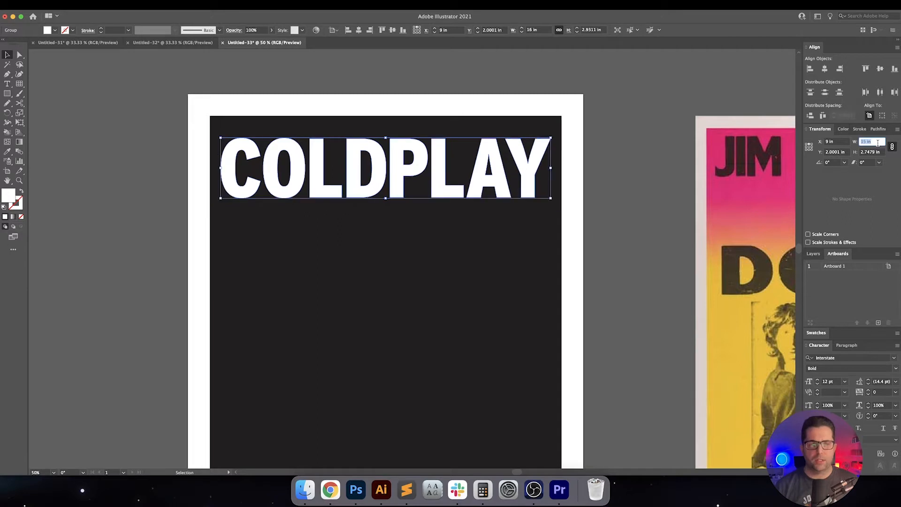
pyautogui.press('Return')
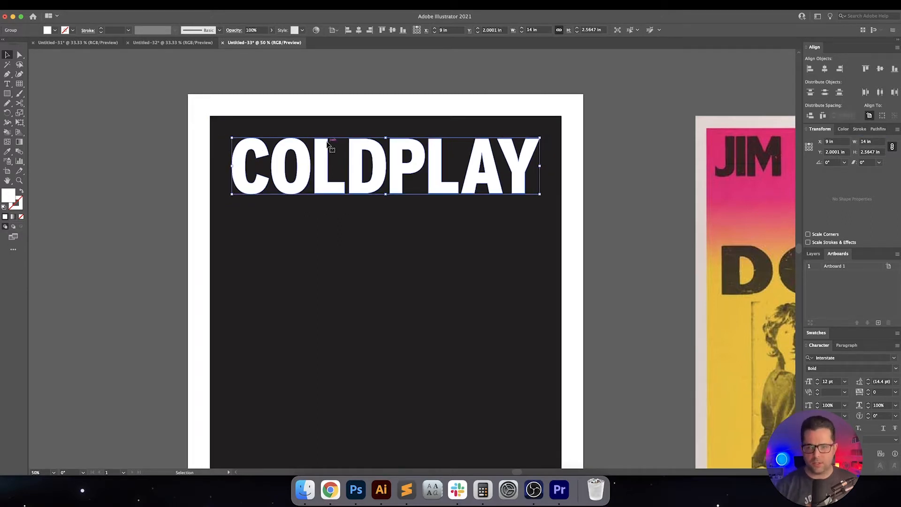
pyautogui.press('Return')
pyautogui.press('Tab')
pyautogui.write('-2')
pyautogui.press('Tab')
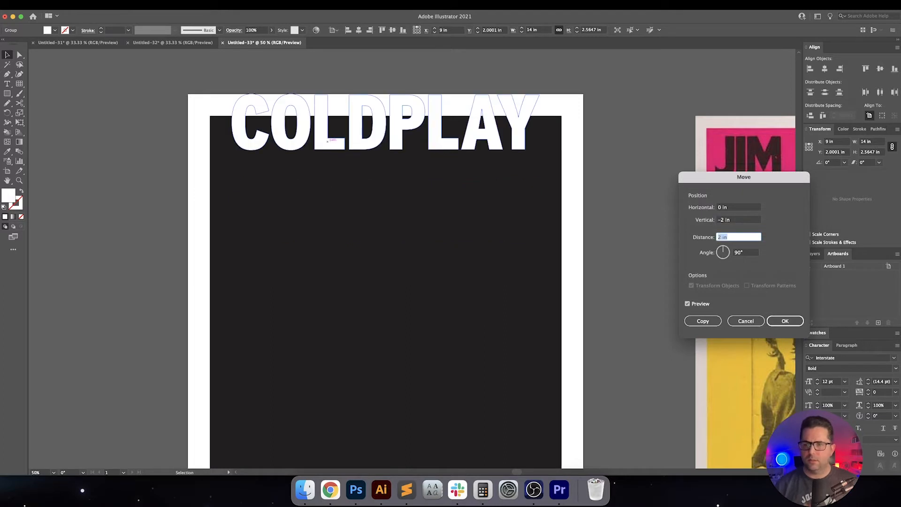
pyautogui.write('1')
pyautogui.hotkey('shift', 'Tab')
pyautogui.press('Return')
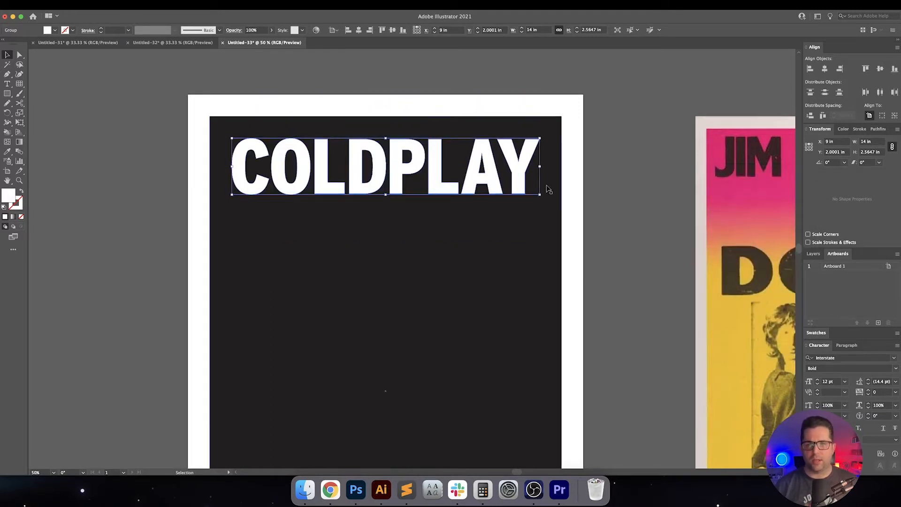
pyautogui.moveTo(594, 191); pyautogui.dragTo(582, 149)
pyautogui.click(582, 149)
pyautogui.scroll(-3, 591, 172)
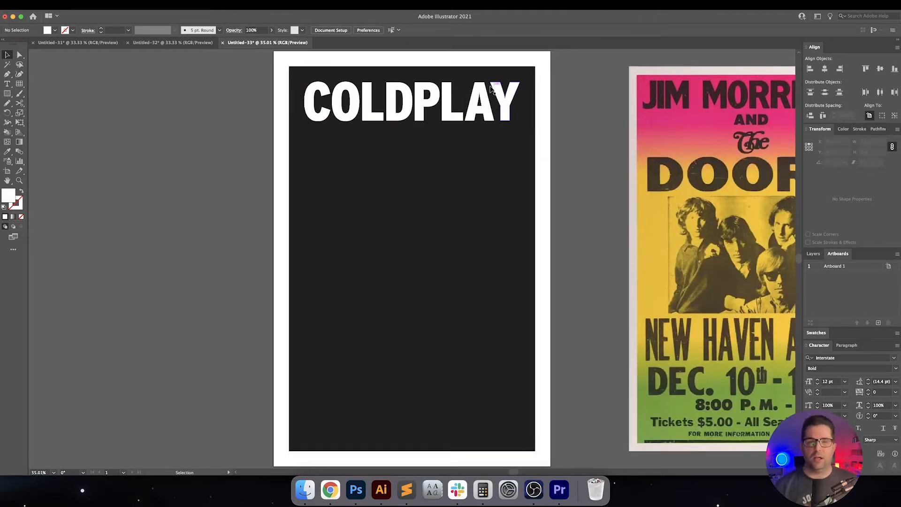
pyautogui.click(535, 108)
pyautogui.hscroll(2, 549, 108)
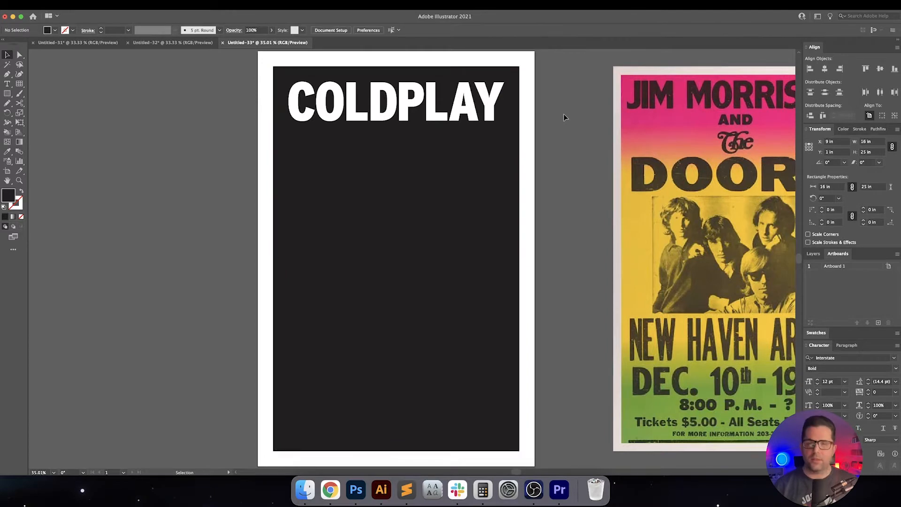
pyautogui.moveTo(564, 115); pyautogui.dragTo(540, 116)
pyautogui.click(474, 152)
pyautogui.click(539, 152)
pyautogui.moveTo(539, 153); pyautogui.dragTo(520, 153)
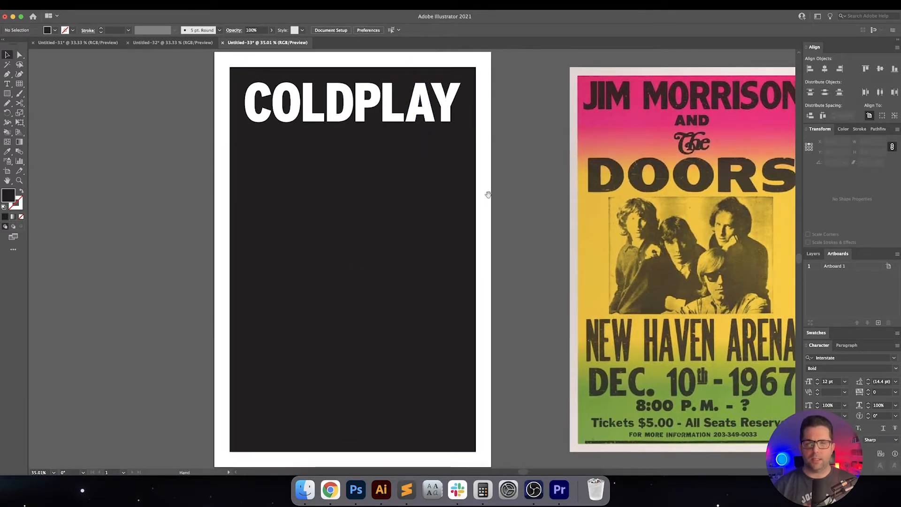
pyautogui.moveTo(488, 195); pyautogui.dragTo(484, 193)
# Draw a rectangle 14 in wide and about 5.3 in high below COLDPLAY and fill it with the sampled white of the poster's margin
pyautogui.press('m')
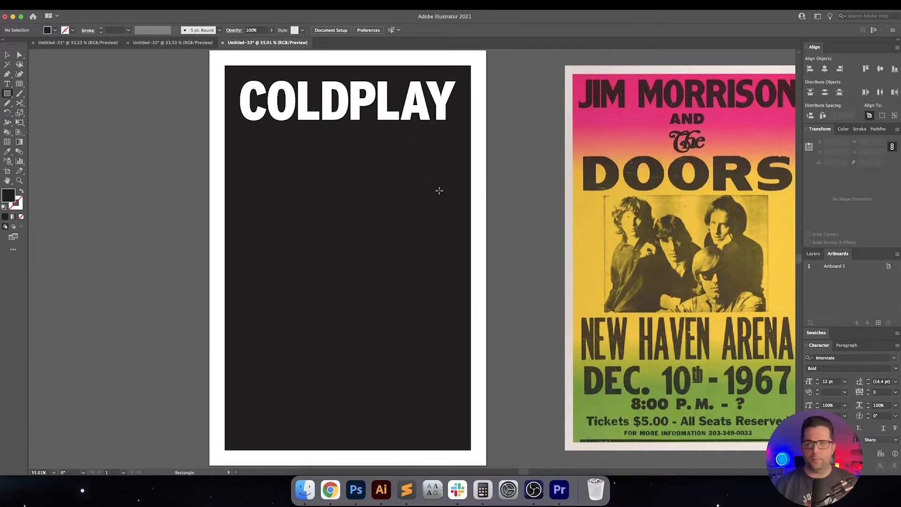
pyautogui.hscroll(3, 535, 202)
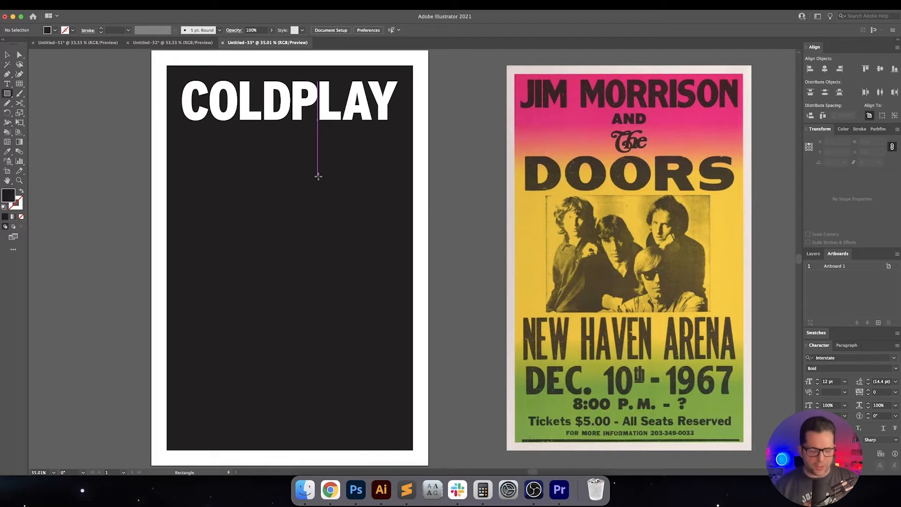
pyautogui.moveTo(182, 163); pyautogui.dragTo(398, 244)
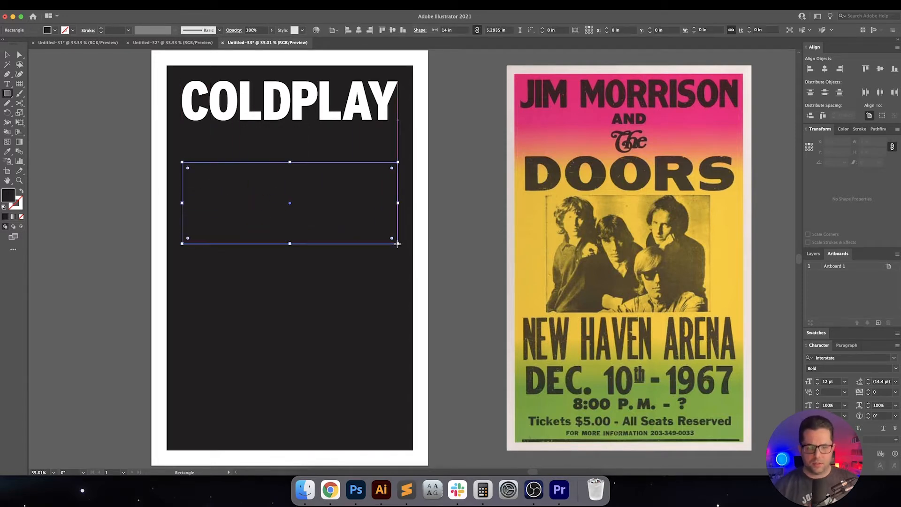
pyautogui.press('i')
pyautogui.click(419, 212)
pyautogui.press('v')
pyautogui.moveTo(354, 195); pyautogui.dragTo(358, 203)
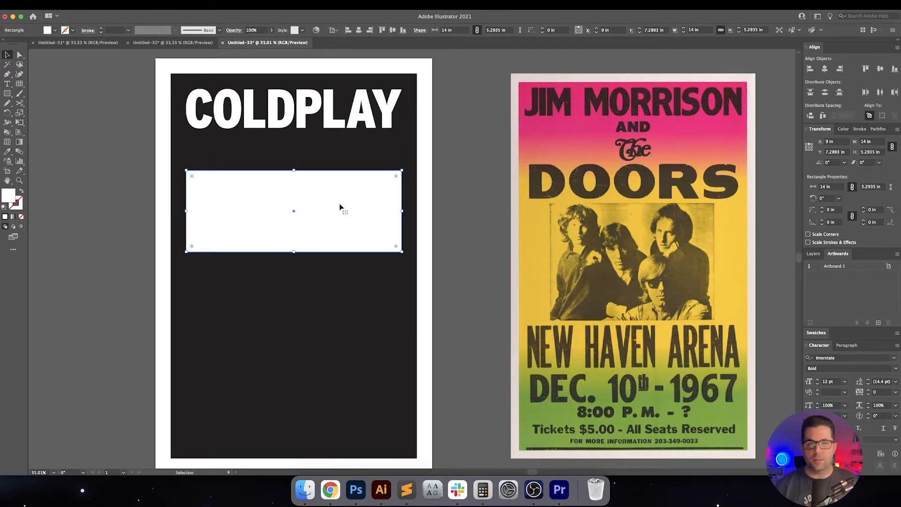
pyautogui.click(468, 143)
pyautogui.moveTo(467, 143); pyautogui.dragTo(487, 154)
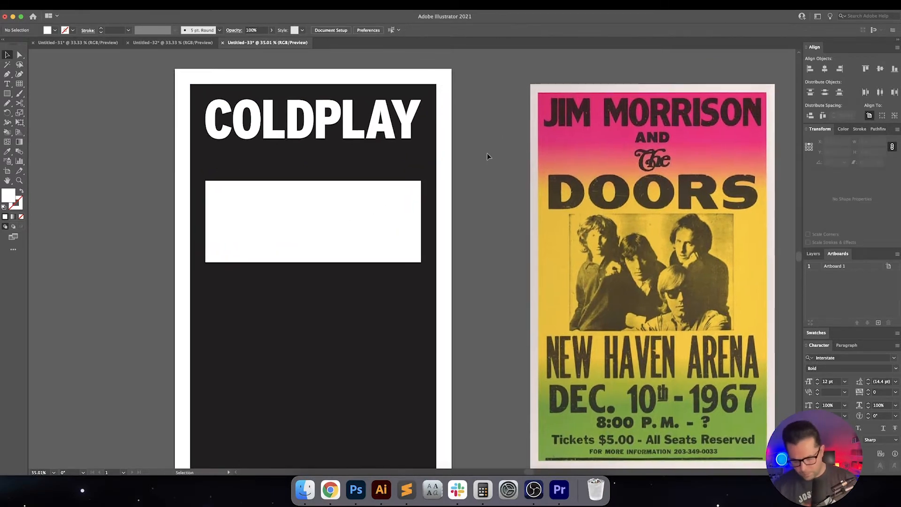
# Draw a white bar 14 in wide and about 0.73 in high directly beneath COLDPLAY, with the larger white rectangle moved off the dark background
pyautogui.press('m')
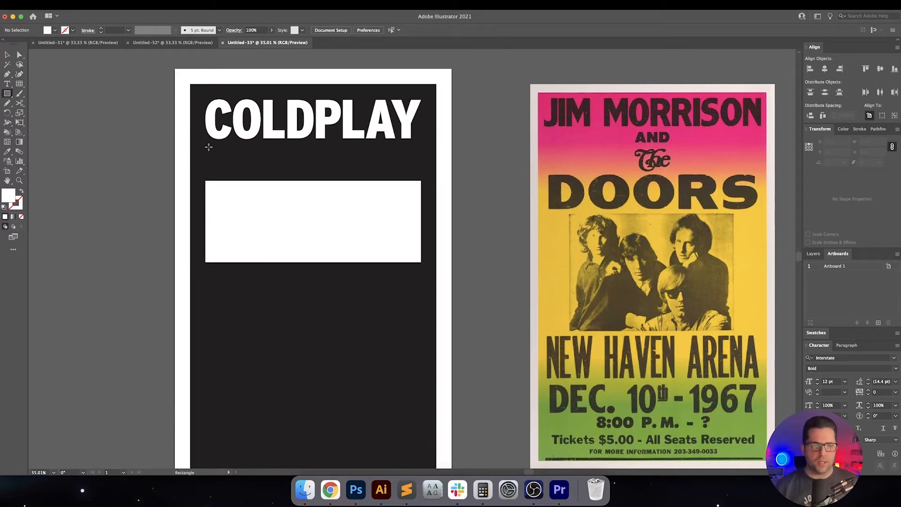
pyautogui.moveTo(205, 144); pyautogui.dragTo(126, 264)
pyautogui.press('v')
pyautogui.hscroll(-2, 336, 147)
# Unlink the width and height of the white bar beneath COLDPLAY and set its height to 0.75 in
pyautogui.click(336, 152)
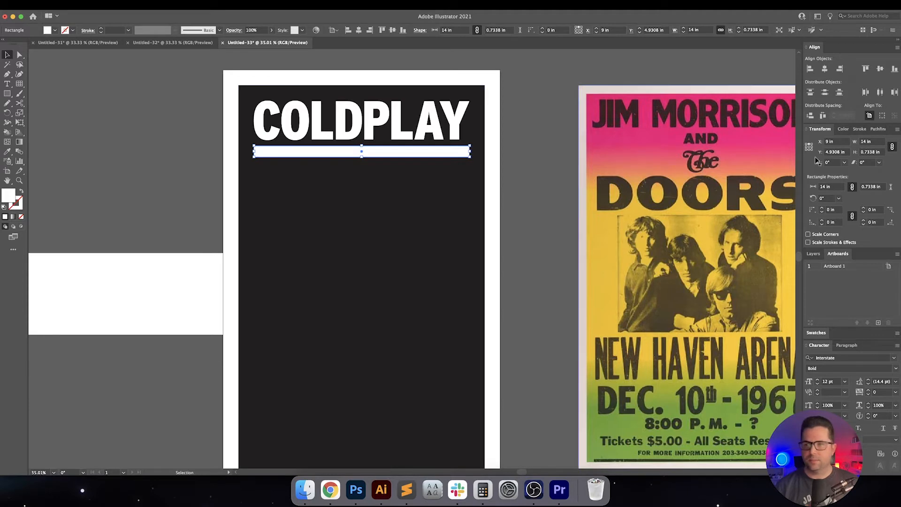
pyautogui.click(892, 148)
pyautogui.doubleClick(876, 152)
pyautogui.write('0.625')
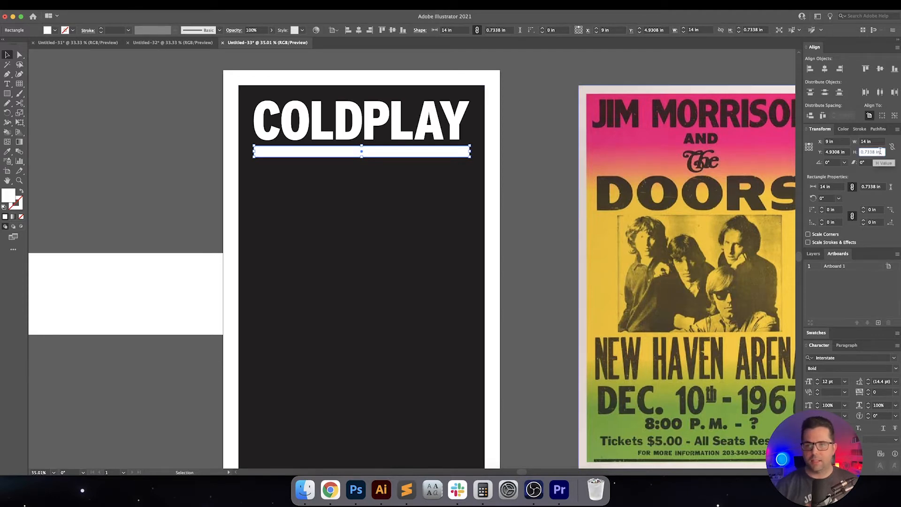
pyautogui.press('Return')
pyautogui.press('Down')
pyautogui.press('Up')
pyautogui.press('Up')
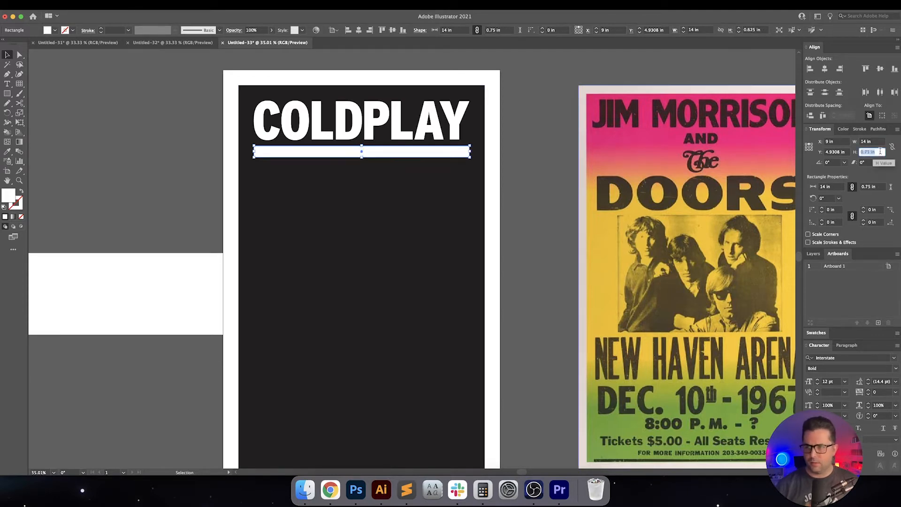
pyautogui.press('Return')
pyautogui.click(567, 179)
pyautogui.hscroll(3, 567, 178)
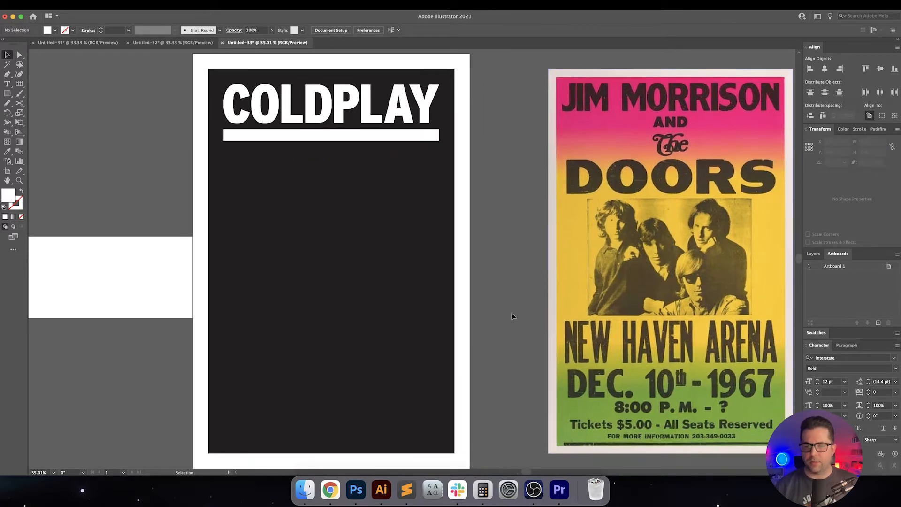
pyautogui.hscroll(-2, 514, 300)
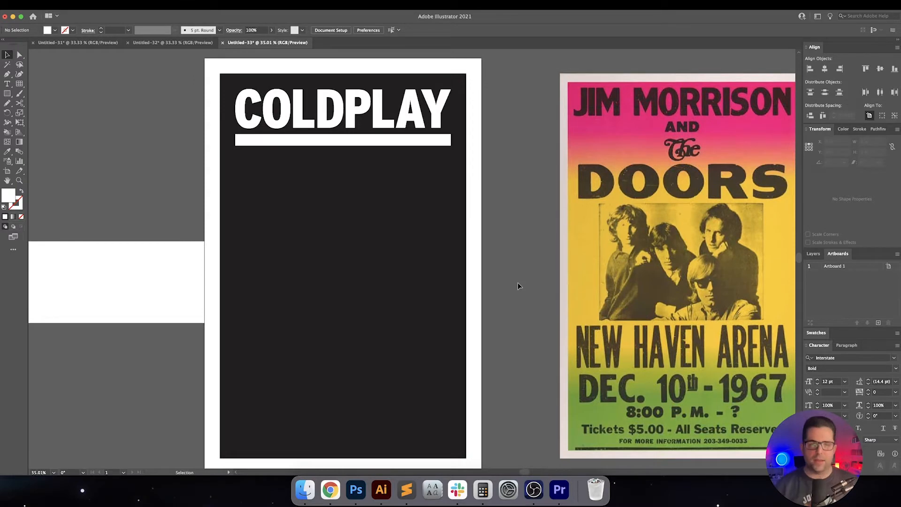
# Set the height of the white bar beneath COLDPLAY to 0.625 in
pyautogui.click(429, 141)
pyautogui.click(868, 152)
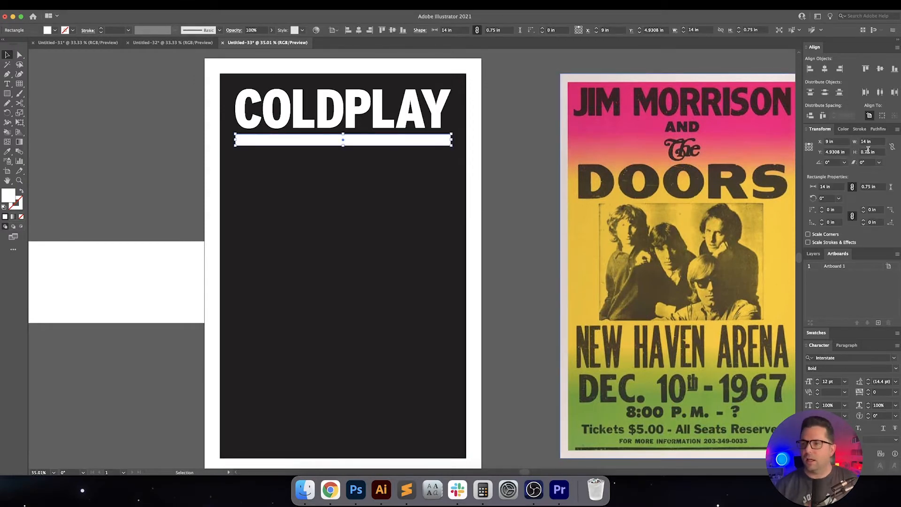
pyautogui.write('0.625')
pyautogui.press('Return')
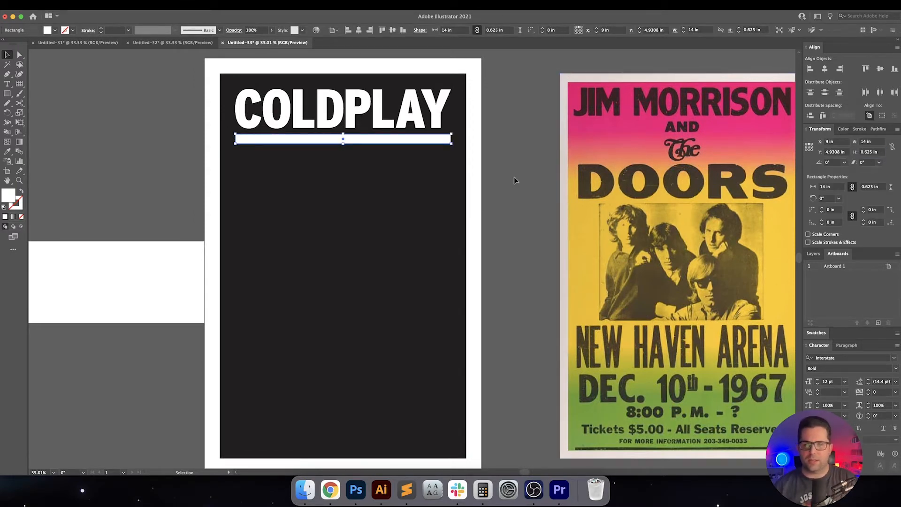
pyautogui.click(519, 173)
pyautogui.scroll(2, 525, 168)
pyautogui.hscroll(-2, 525, 168)
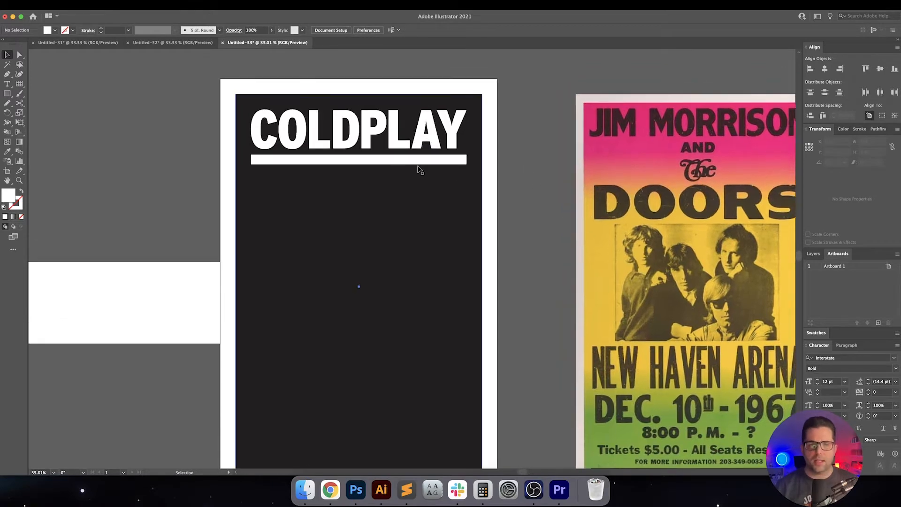
# Distribute the white bar vertically 0.25 in below COLDPLAY, using COLDPLAY as the key object
pyautogui.click(419, 161)
pyautogui.keyDown('shift'); pyautogui.click(421, 144); pyautogui.keyUp('shift')
pyautogui.click(421, 143)
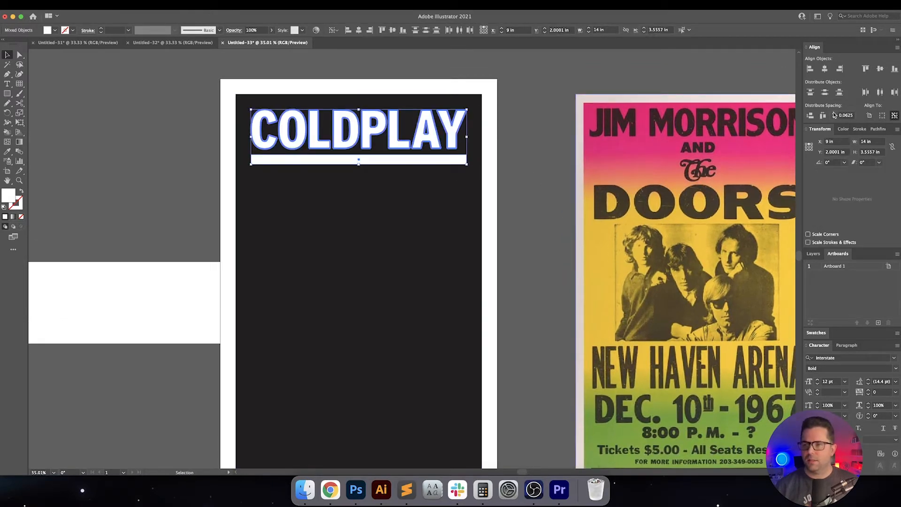
pyautogui.click(811, 116)
pyautogui.click(848, 115)
pyautogui.press('Up')
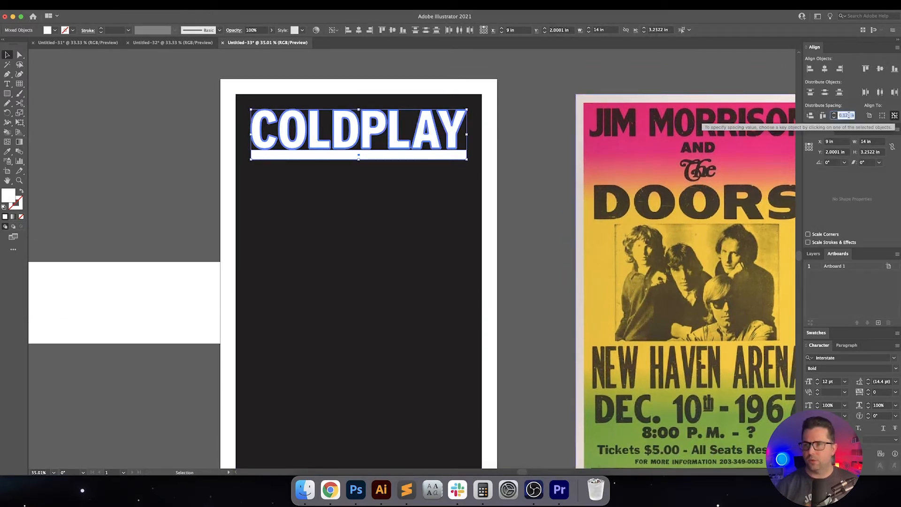
pyautogui.press('Return')
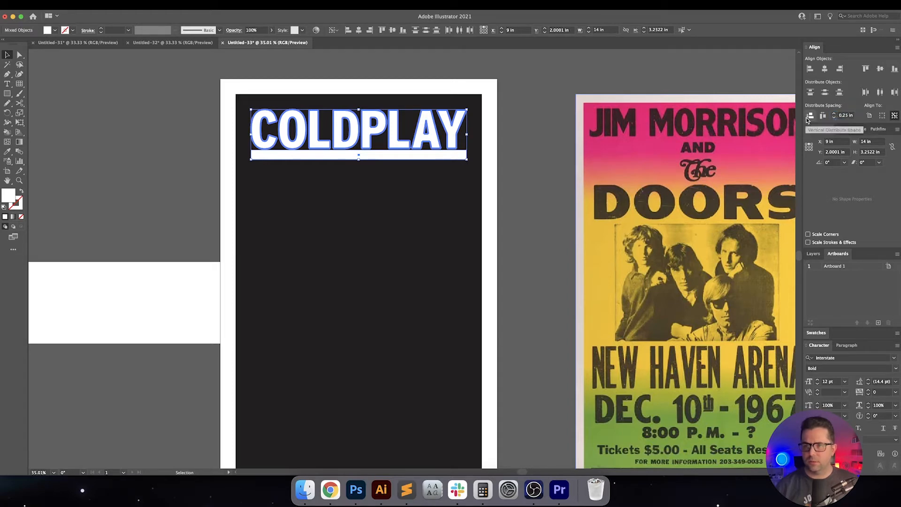
pyautogui.click(811, 116)
# Set the vertical distribution spacing between COLDPLAY and the white bar to 0.5 in
pyautogui.click(848, 115)
pyautogui.write('0.5')
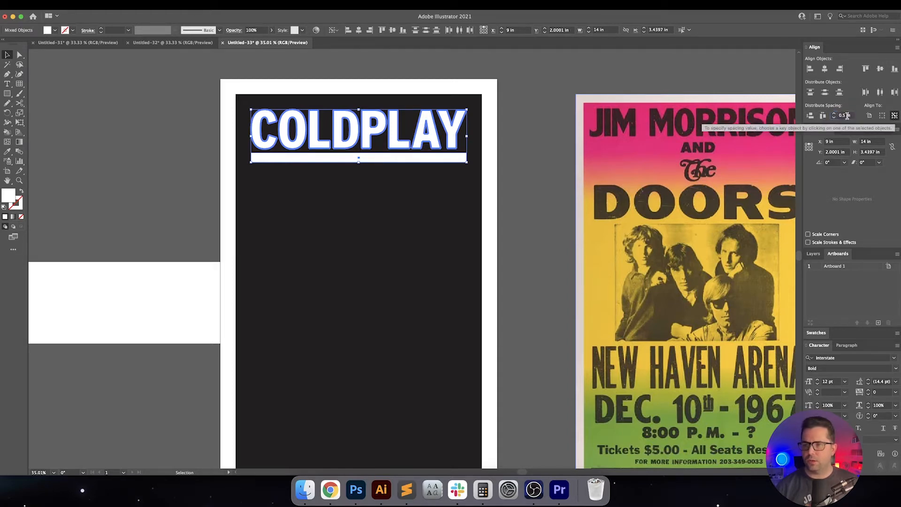
pyautogui.press('Return')
pyautogui.click(810, 116)
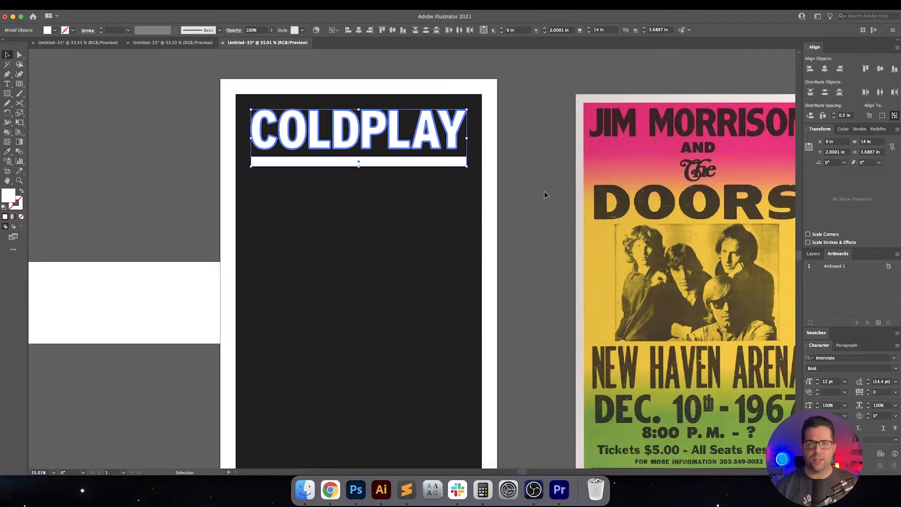
pyautogui.click(545, 190)
# Move the large white rectangle onto the dark background flush under the white bar, and shift it down 2 in
pyautogui.scroll(-1, 544, 190)
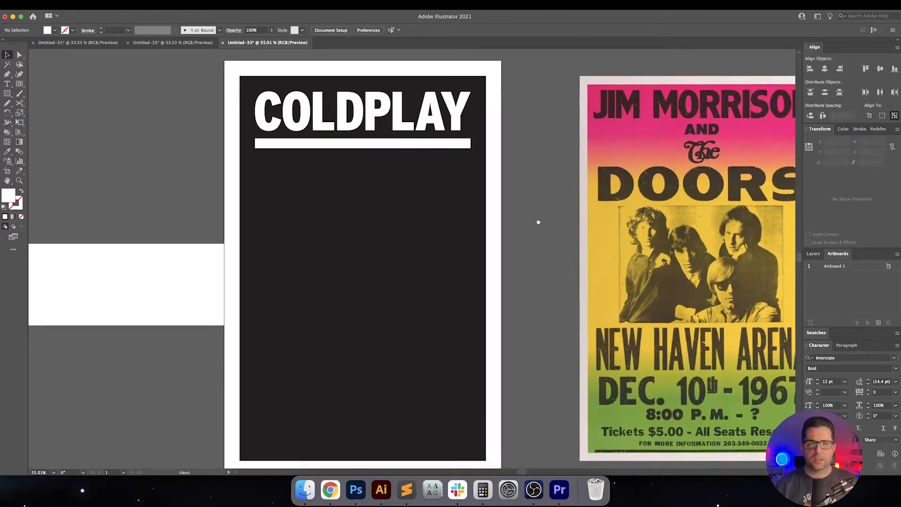
pyautogui.moveTo(222, 258); pyautogui.dragTo(449, 183)
pyautogui.press('Return')
pyautogui.write('2')
pyautogui.hotkey('shift', 'Tab')
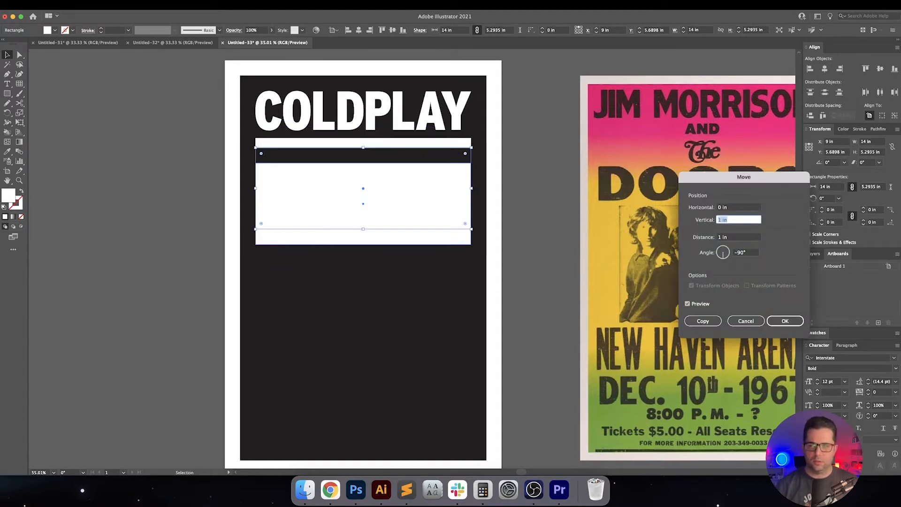
pyautogui.press('Return')
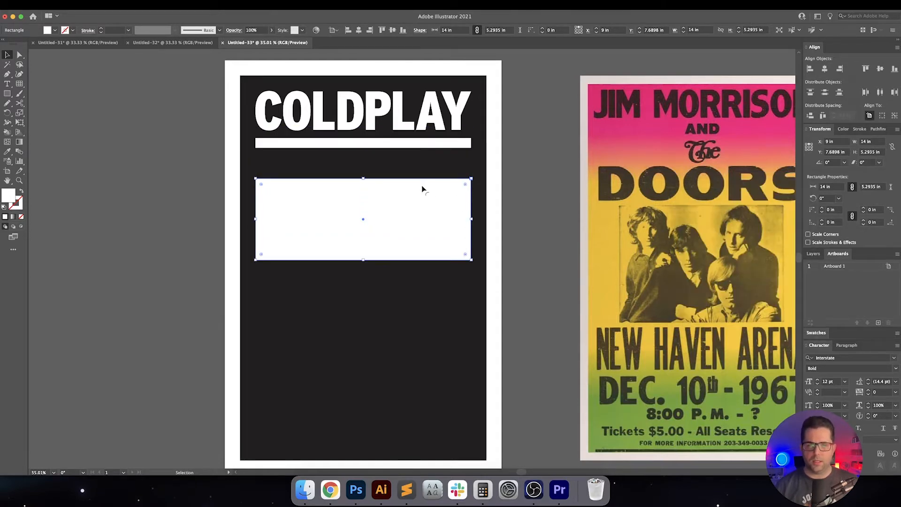
# Move the large white rectangle up by 0.5 in
pyautogui.hscroll(-2, 548, 198)
pyautogui.scroll(-1, 548, 198)
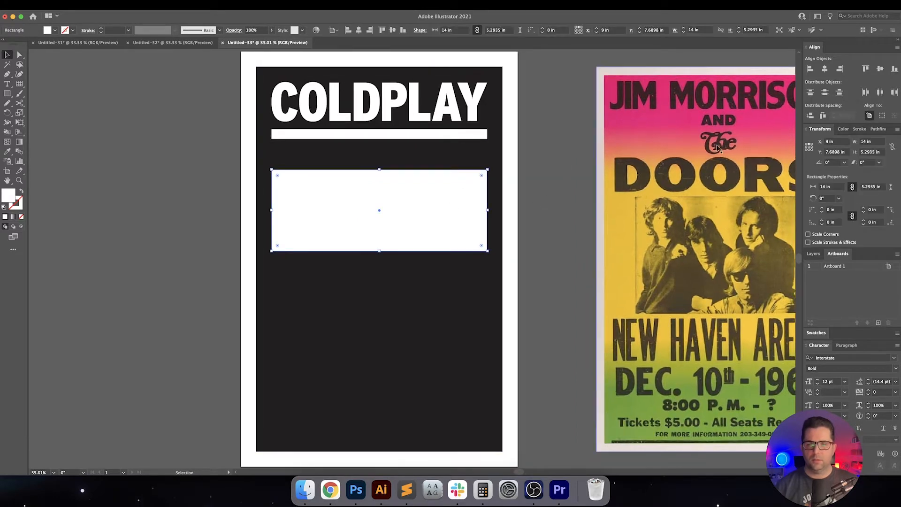
pyautogui.press('Return')
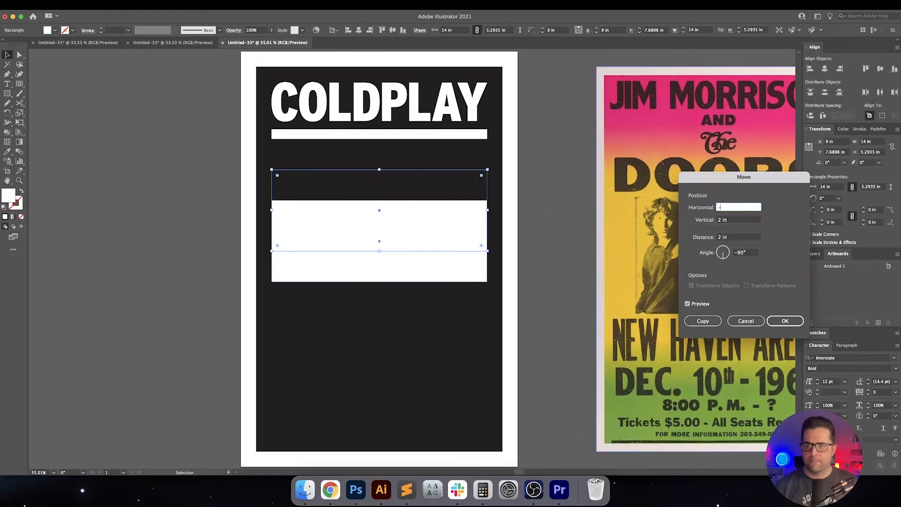
pyautogui.press('Tab')
pyautogui.write('-.5')
pyautogui.press('Tab')
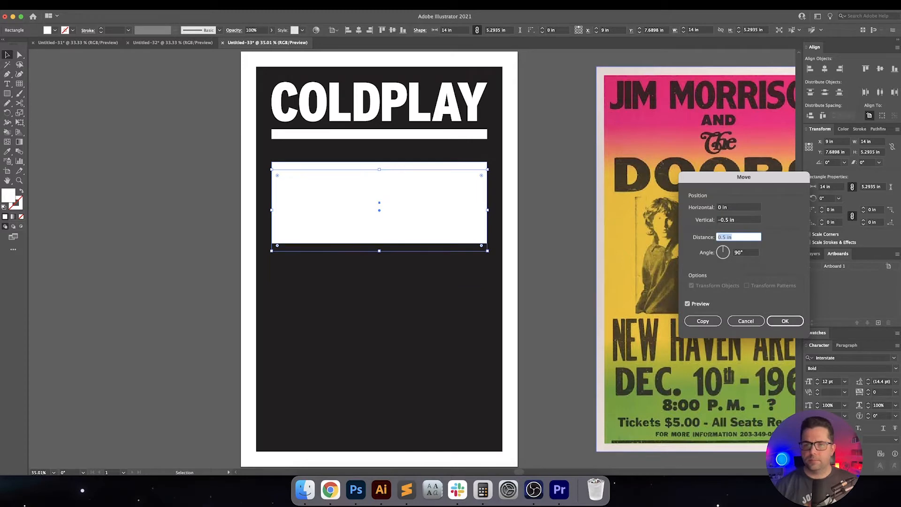
pyautogui.press('Return')
# Extend the large white rectangle downward to a height of 8 in, trying 6 in and 7 in first
pyautogui.scroll(-1, 610, 174)
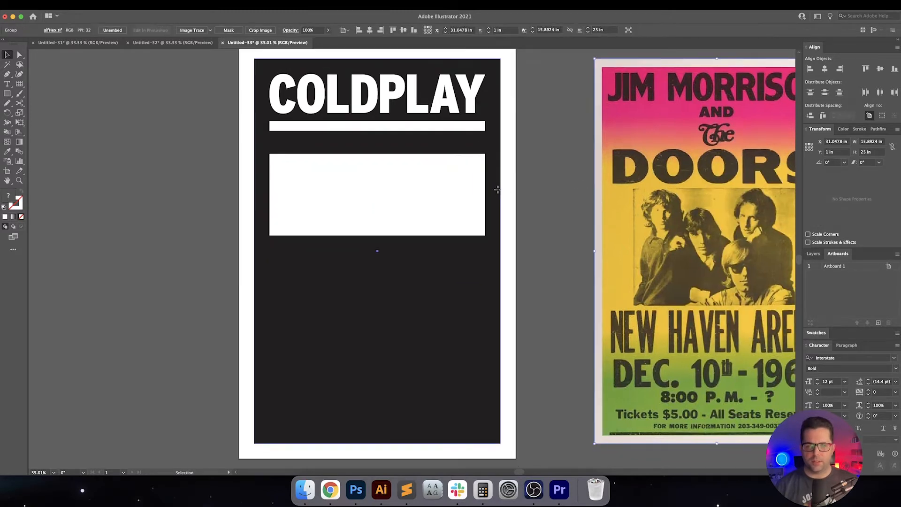
pyautogui.click(870, 151)
pyautogui.write('6')
pyautogui.press('Return')
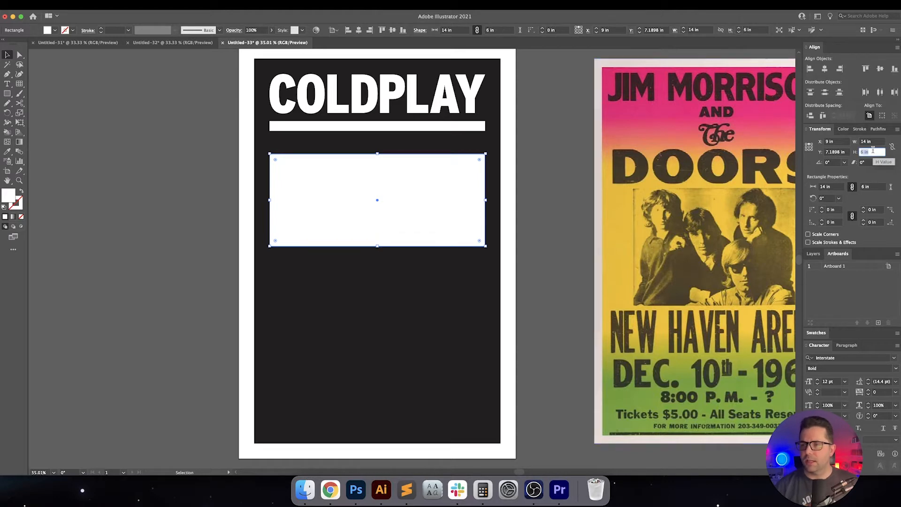
pyautogui.write('7')
pyautogui.press('Return')
pyautogui.write('8')
pyautogui.press('Return')
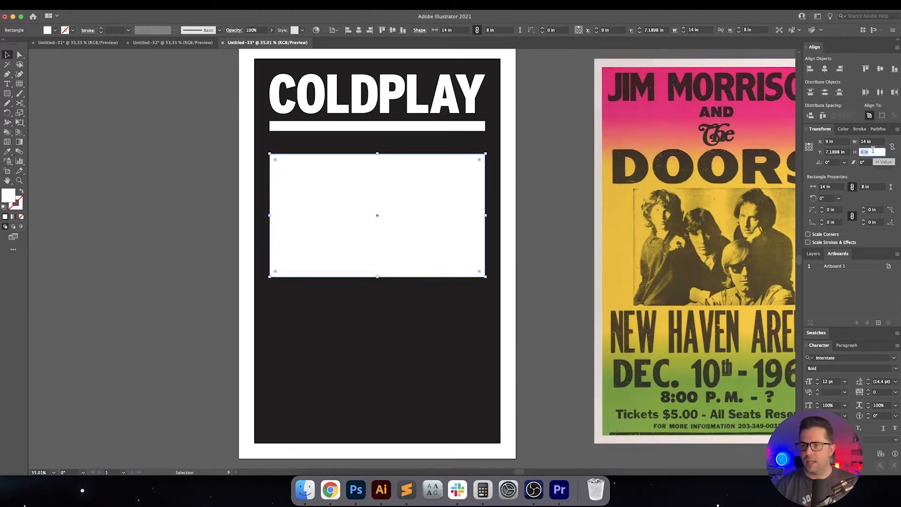
pyautogui.click(571, 238)
# Add the text BRIDGESTONE ARENA below the large white rectangle and scale it to about 10 in wide
pyautogui.moveTo(571, 238); pyautogui.dragTo(523, 240)
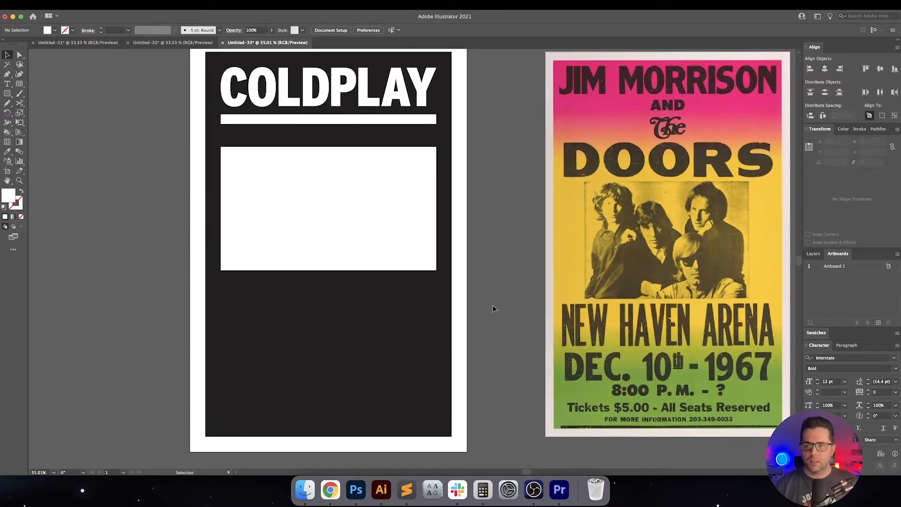
pyautogui.press('t')
pyautogui.click(259, 329)
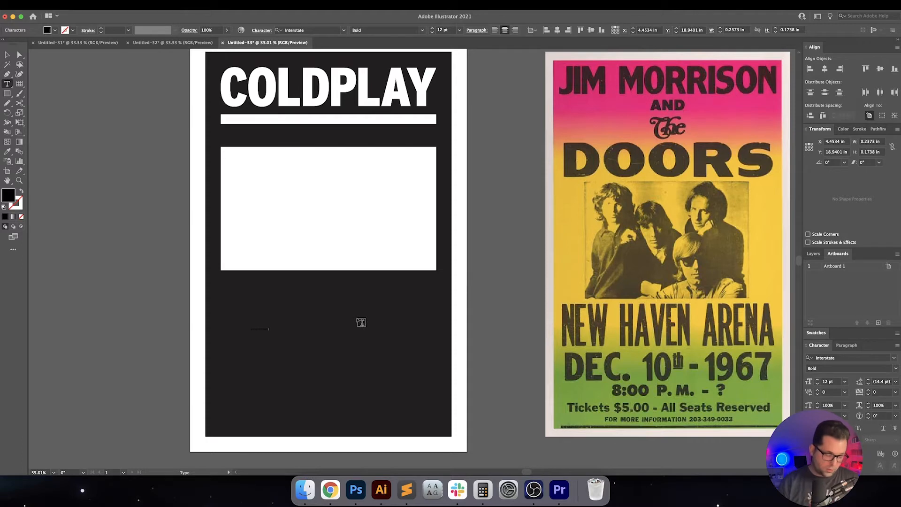
pyautogui.write('BRIDGESTONE ARENA')
pyautogui.press('Escape')
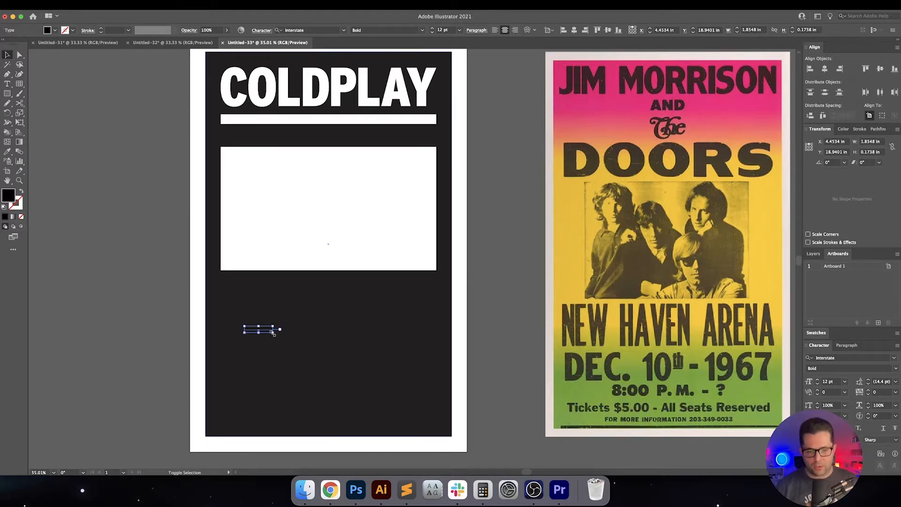
pyautogui.moveTo(274, 332); pyautogui.dragTo(395, 378)
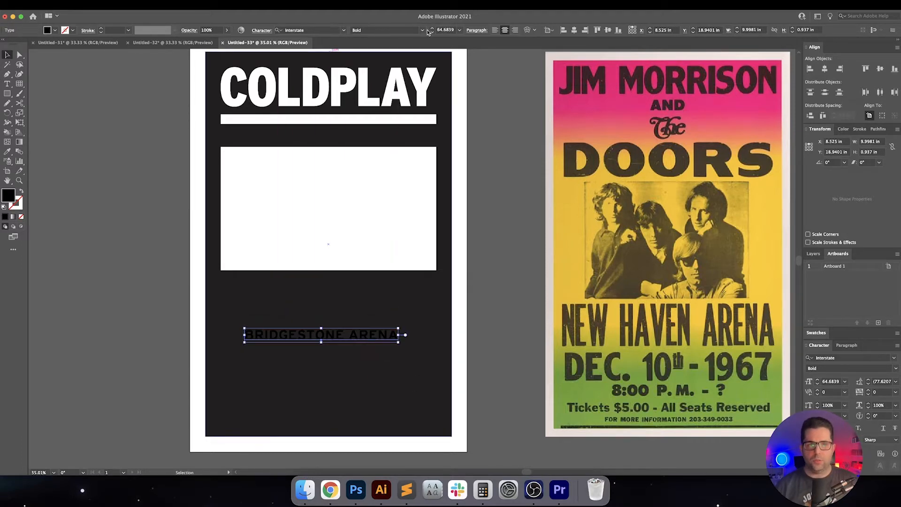
# Change the font of BRIDGESTONE ARENA to Interstate Compressed Bold after previewing the Interstate family's styles
pyautogui.click(423, 31)
pyautogui.click(423, 31)
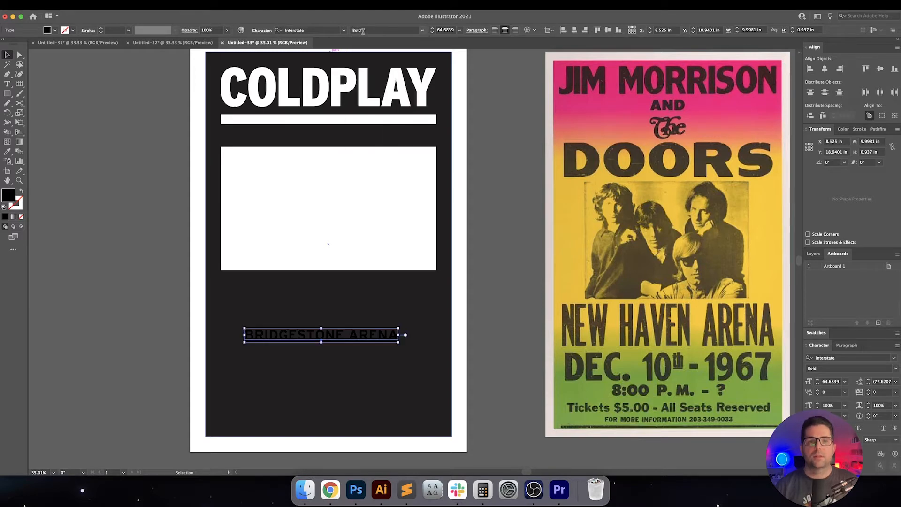
pyautogui.click(311, 31)
pyautogui.write('INTERS')
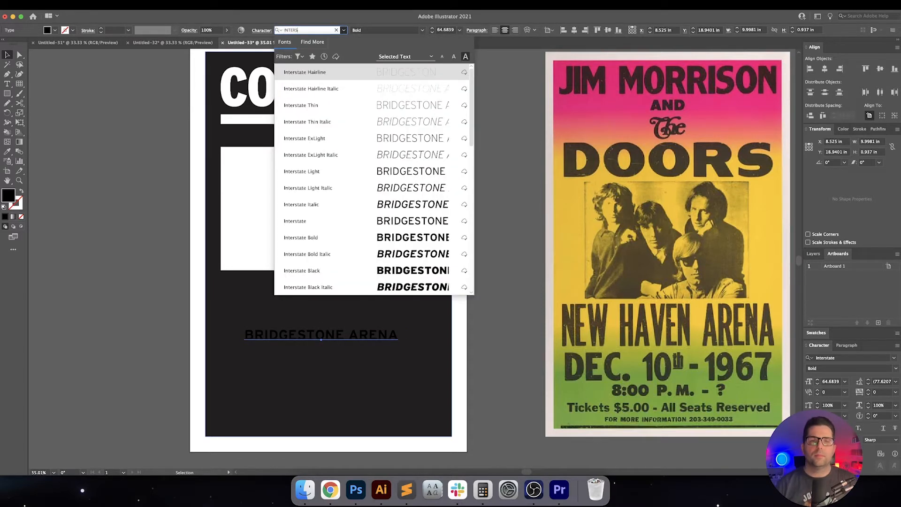
pyautogui.press('Down')
pyautogui.press('Down')
pyautogui.press('Down')
pyautogui.press('Down')
pyautogui.press('Down')
pyautogui.press('Down')
pyautogui.press('Down')
pyautogui.press('Down')
pyautogui.press('Down')
pyautogui.press('Down')
pyautogui.press('Down')
pyautogui.press('Down')
pyautogui.press('Down')
pyautogui.press('Down')
pyautogui.press('Down')
pyautogui.press('Down')
pyautogui.press('Down')
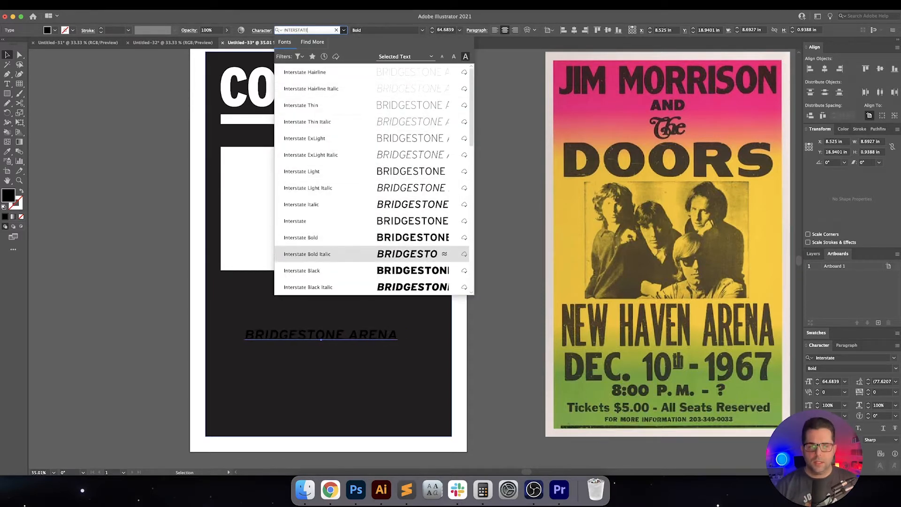
pyautogui.press('Down')
pyautogui.press('Down')
pyautogui.press('Down')
pyautogui.press('Down')
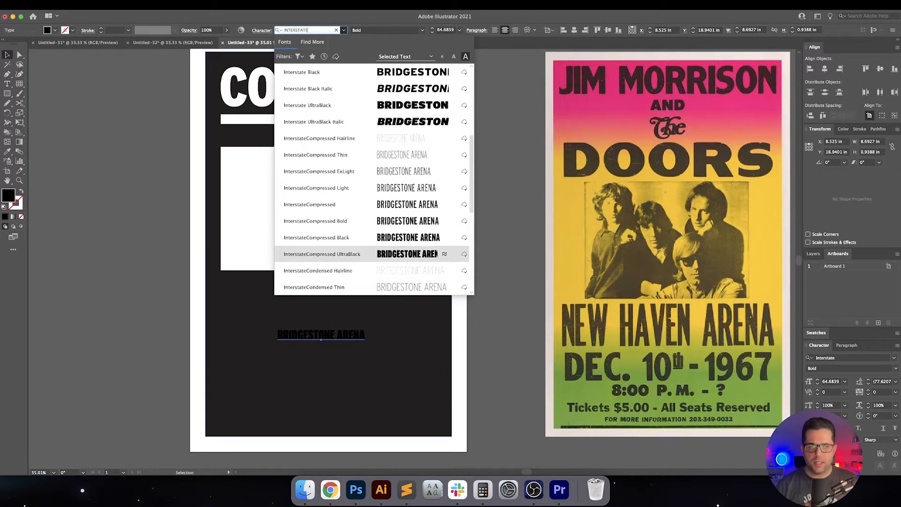
pyautogui.press('Up')
pyautogui.press('Down')
pyautogui.press('Down')
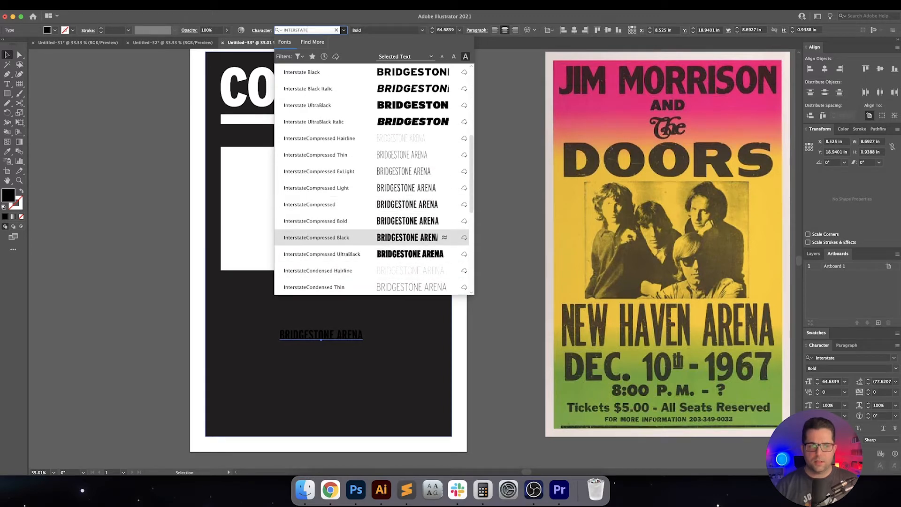
pyautogui.press('Up')
pyautogui.press('Return')
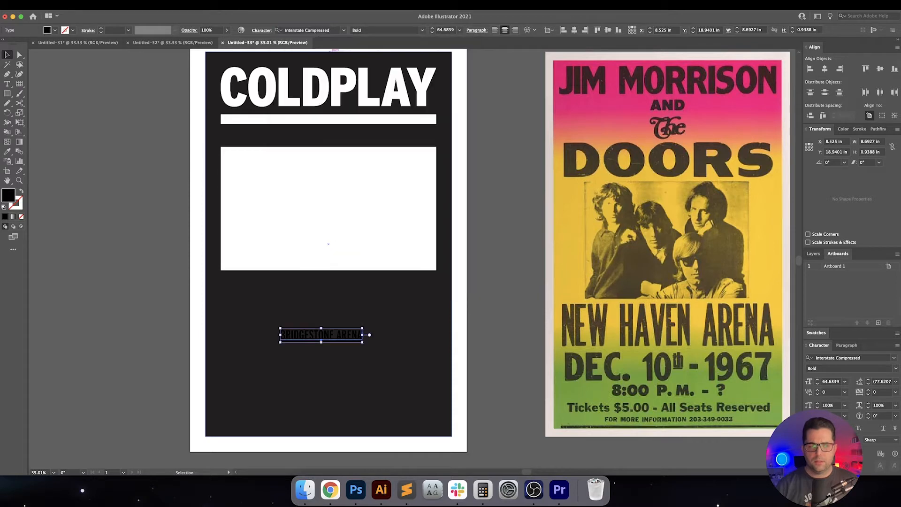
# Color BRIDGESTONE ARENA with the rectangle's white and center it horizontally on the artboard just below the rectangle
pyautogui.click(491, 265)
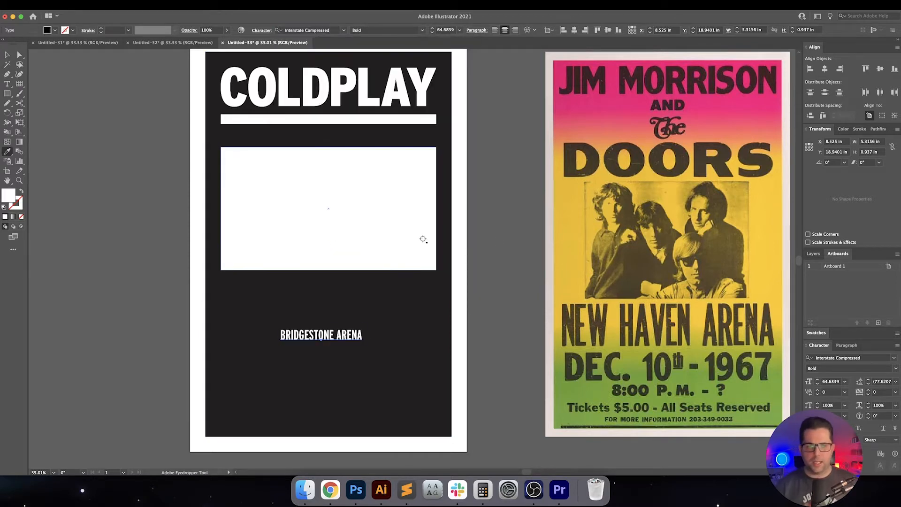
pyautogui.moveTo(362, 334); pyautogui.dragTo(362, 296)
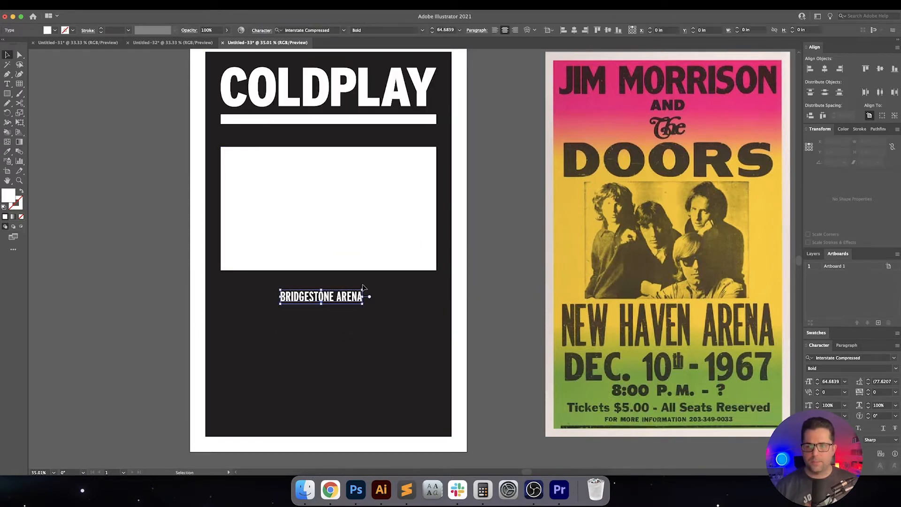
pyautogui.click(573, 30)
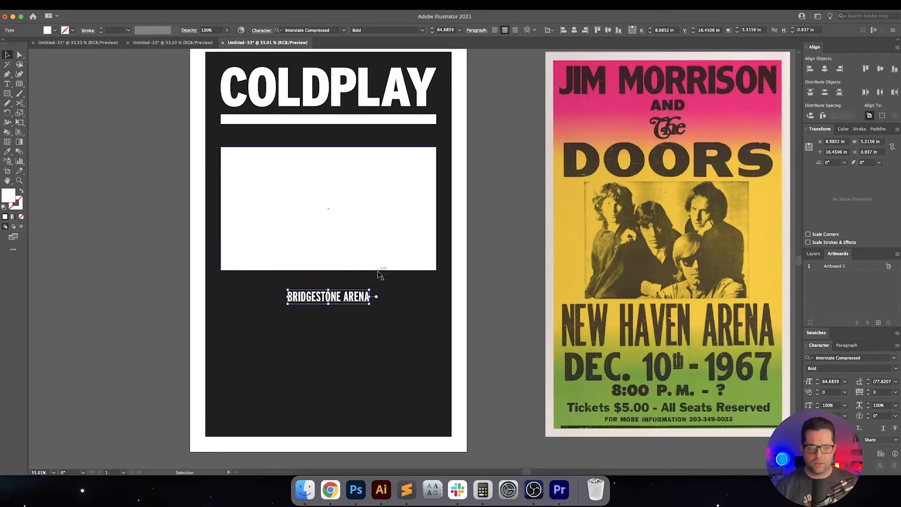
# Apply Optical kerning to BRIDGESTONE ARENA and convert the text to outlines
pyautogui.click(844, 392)
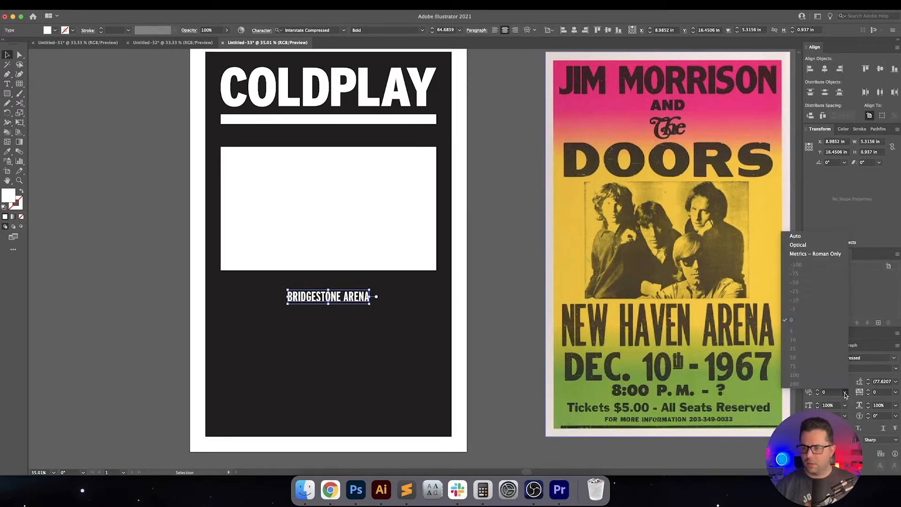
pyautogui.click(816, 247)
pyautogui.click(453, 294)
pyautogui.click(351, 301)
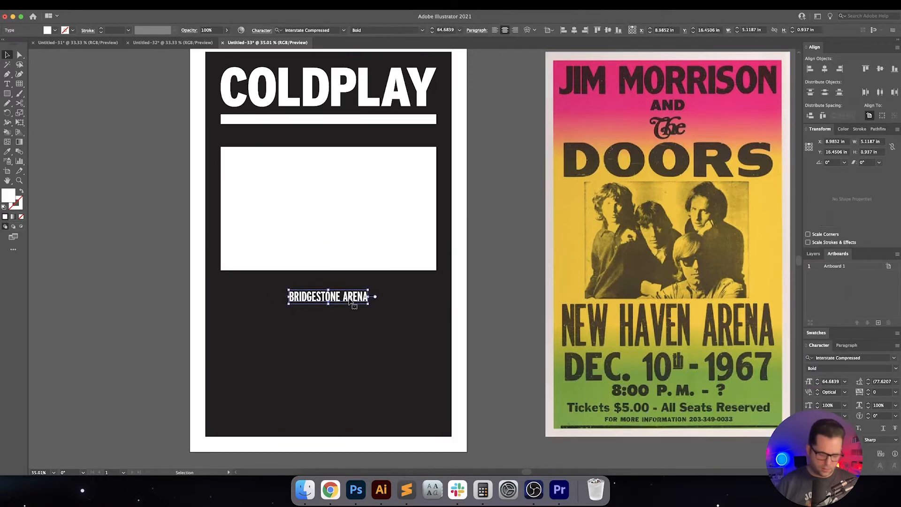
pyautogui.hotkey('ctrl', 'shift', 'o')
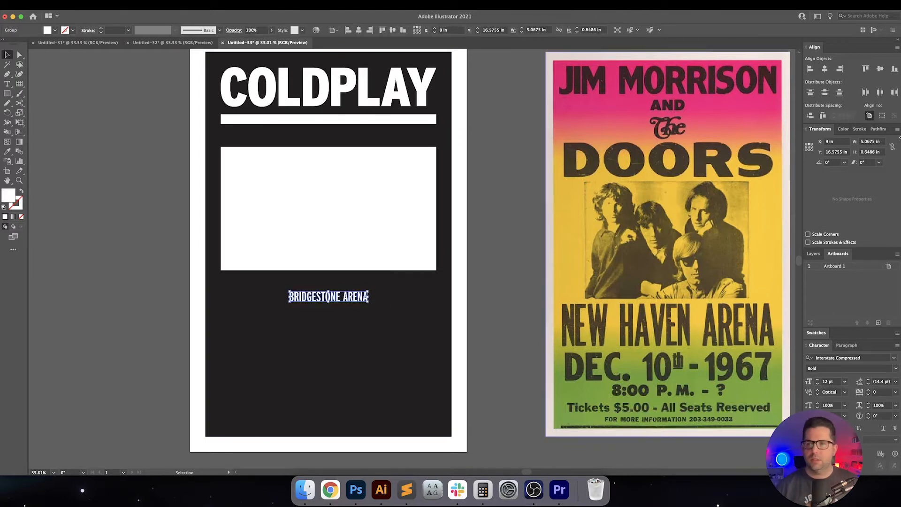
# Link the width and height of the outlined BRIDGESTONE ARENA and scale it proportionally to 14 in wide
pyautogui.click(892, 147)
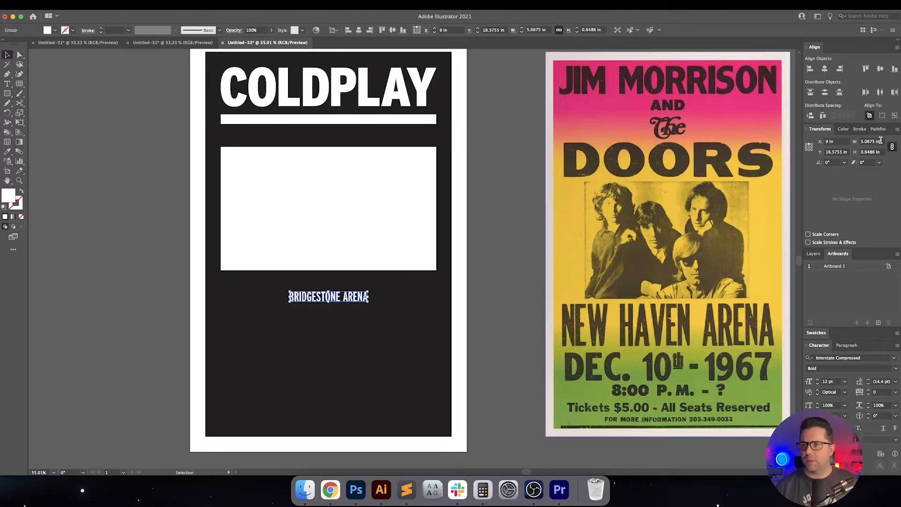
pyautogui.click(880, 142)
pyautogui.press('Up')
pyautogui.press('Up')
pyautogui.press('Up')
pyautogui.press('Up')
pyautogui.press('Up')
pyautogui.press('Up')
pyautogui.press('Up')
pyautogui.press('Up')
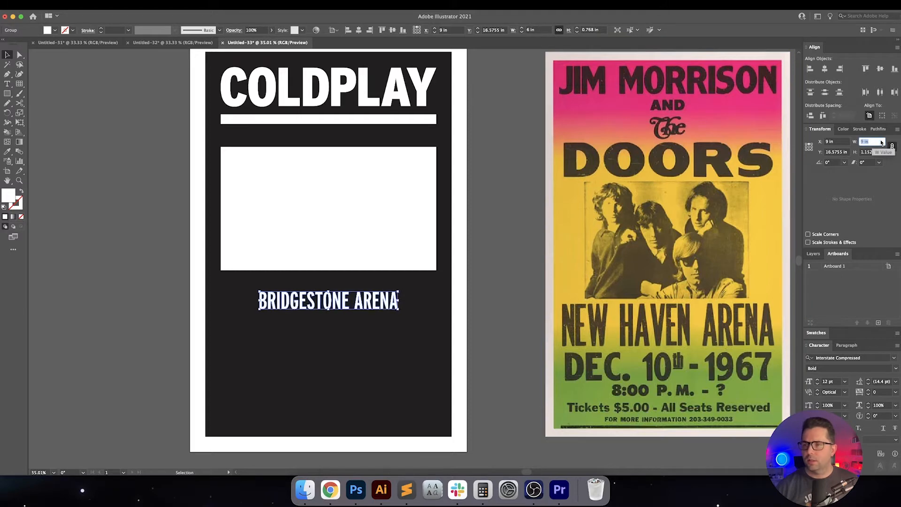
pyautogui.press('Up')
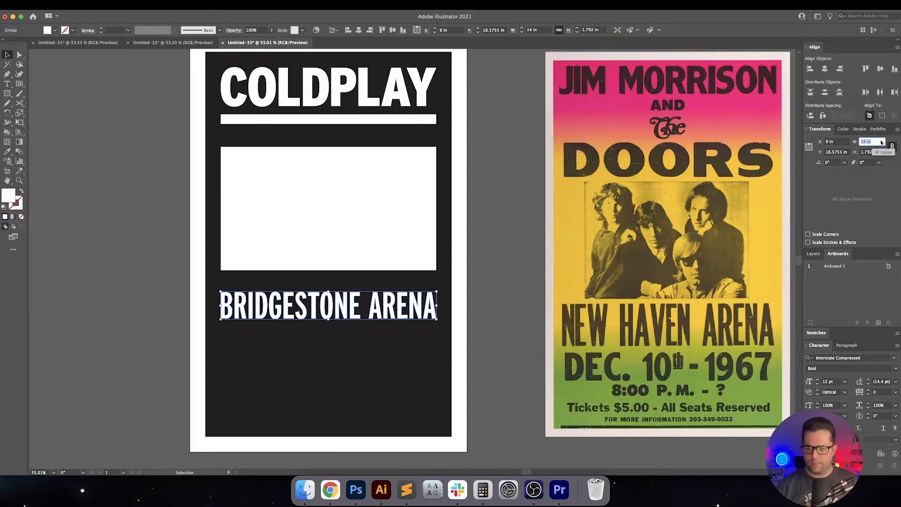
pyautogui.click(512, 281)
# Unlink the white rectangle's width and height and set its width to 12 in
pyautogui.scroll(2, 431, 269)
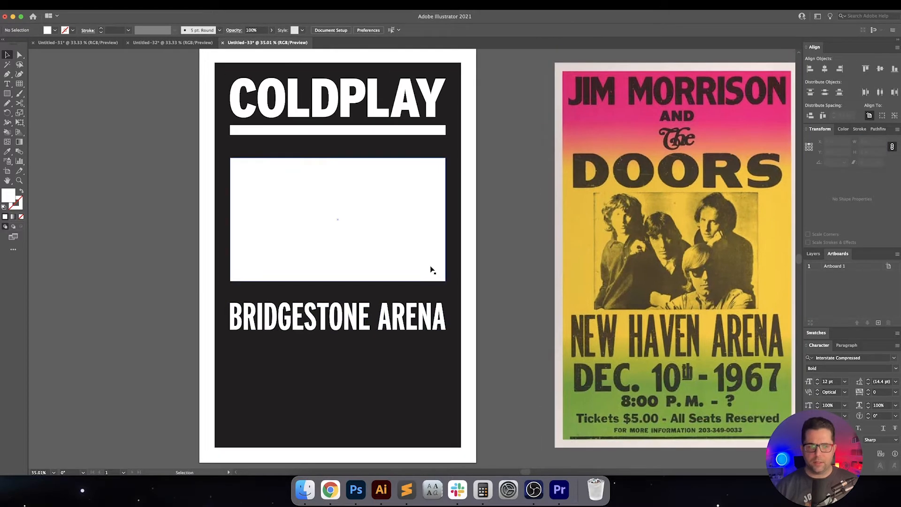
pyautogui.click(412, 258)
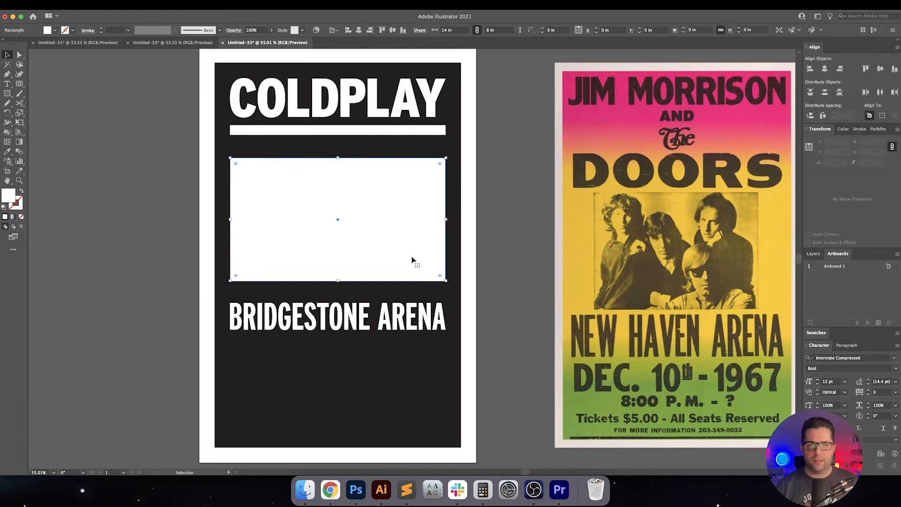
pyautogui.click(891, 147)
pyautogui.click(874, 141)
pyautogui.press('Down')
pyautogui.press('Down')
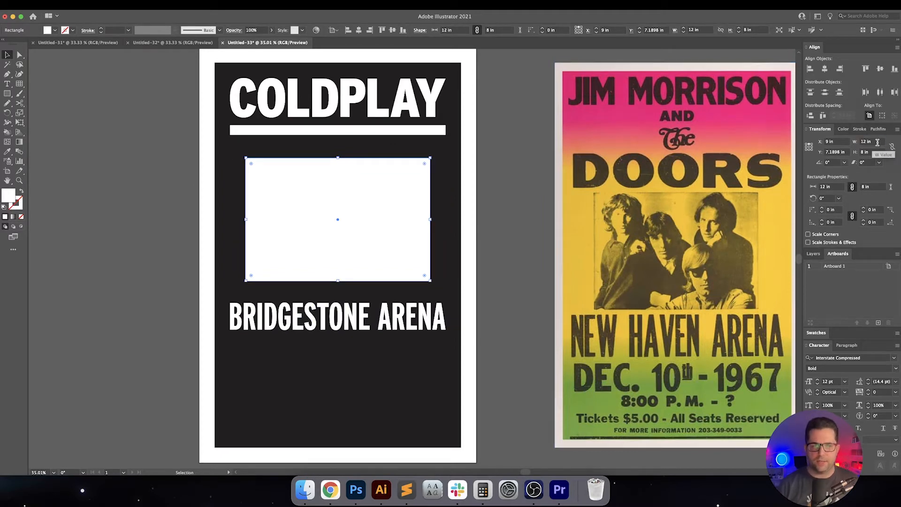
pyautogui.click(519, 212)
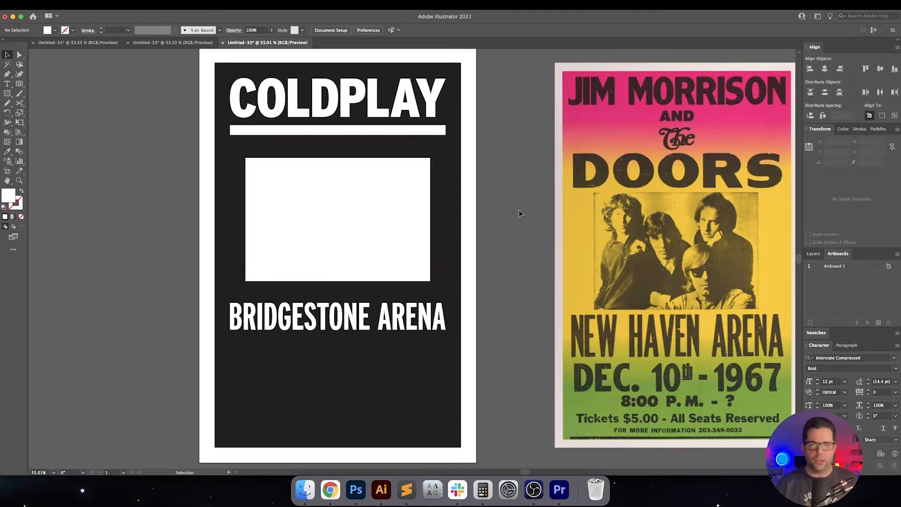
pyautogui.moveTo(519, 212); pyautogui.dragTo(529, 195)
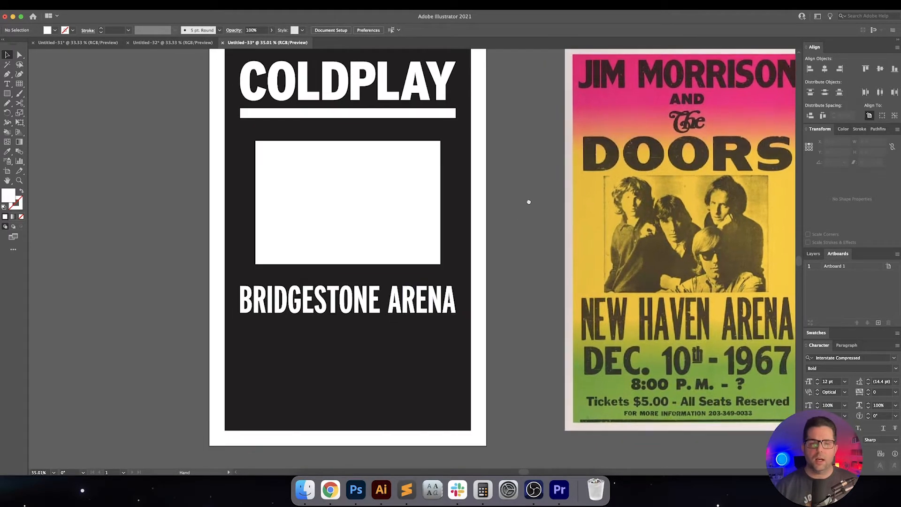
# Space BRIDGESTONE ARENA vertically 0.5 in below the white rectangle
pyautogui.click(419, 301)
pyautogui.keyDown('shift'); pyautogui.click(405, 241); pyautogui.keyUp('shift')
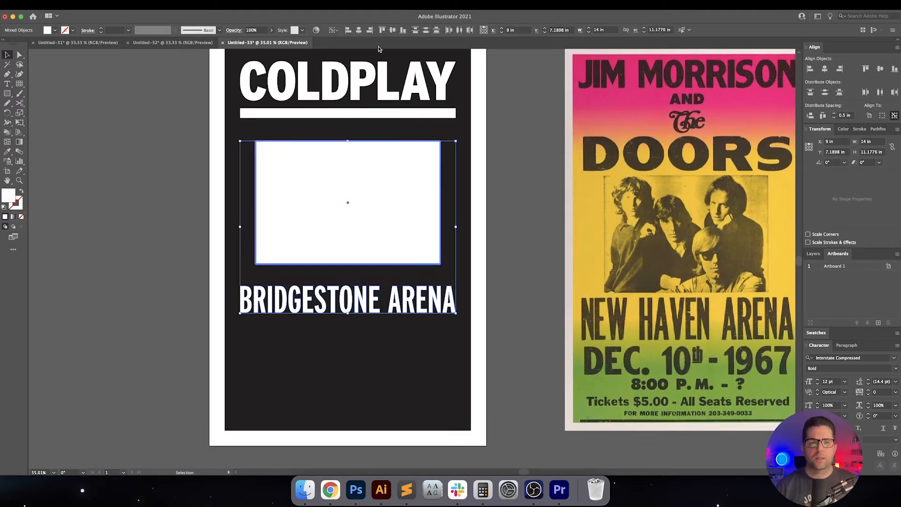
pyautogui.click(493, 233)
pyautogui.moveTo(501, 237); pyautogui.dragTo(503, 234)
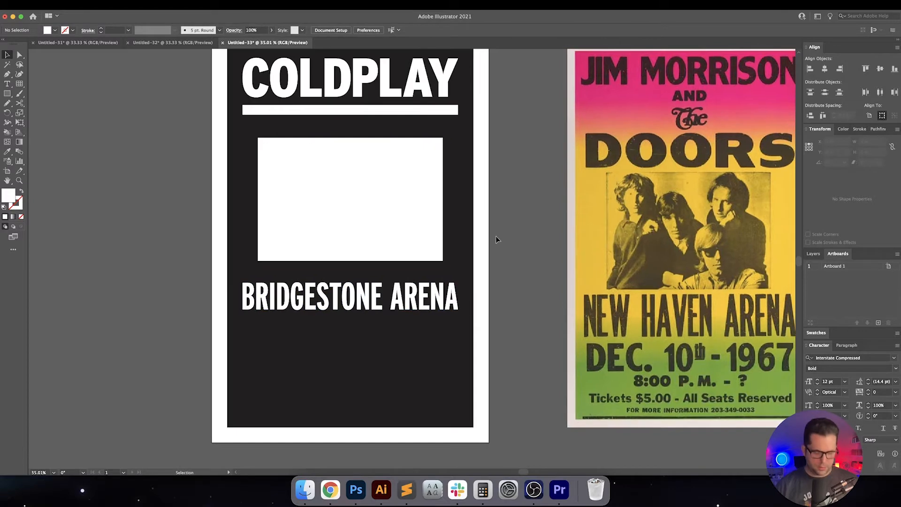
pyautogui.click(413, 297)
pyautogui.keyDown('shift'); pyautogui.click(426, 203); pyautogui.keyUp('shift')
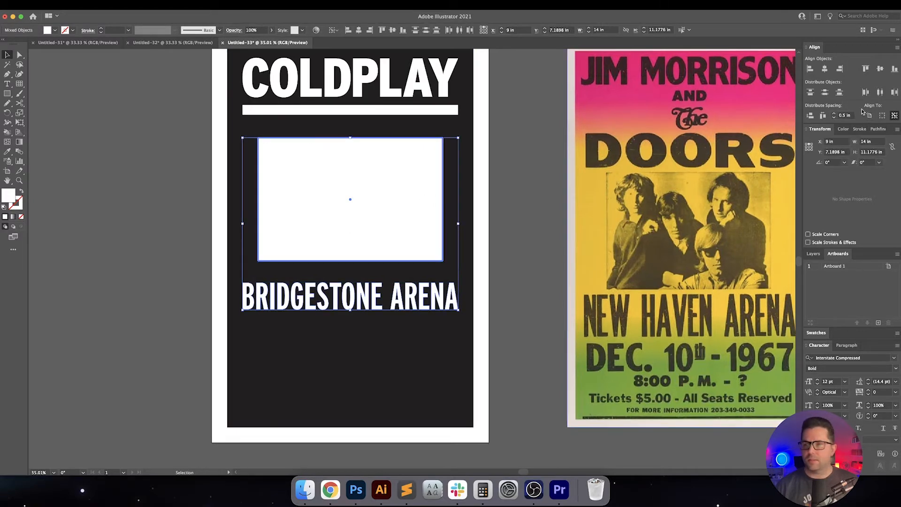
pyautogui.click(810, 116)
pyautogui.click(512, 247)
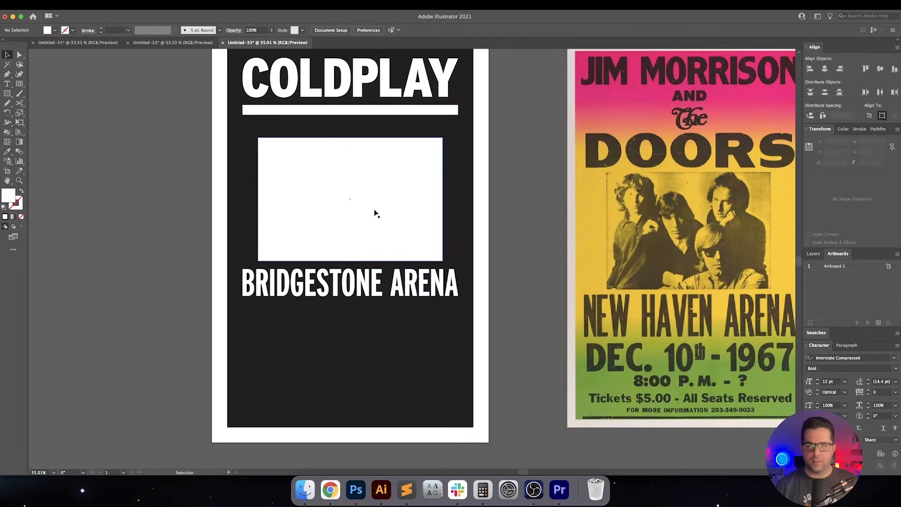
# Distribute BRIDGESTONE ARENA and the white rectangle with a vertical spacing of 1.5 in, keeping the rectangle as the key object
pyautogui.click(394, 215)
pyautogui.keyDown('shift'); pyautogui.click(442, 282); pyautogui.keyUp('shift')
pyautogui.click(422, 221)
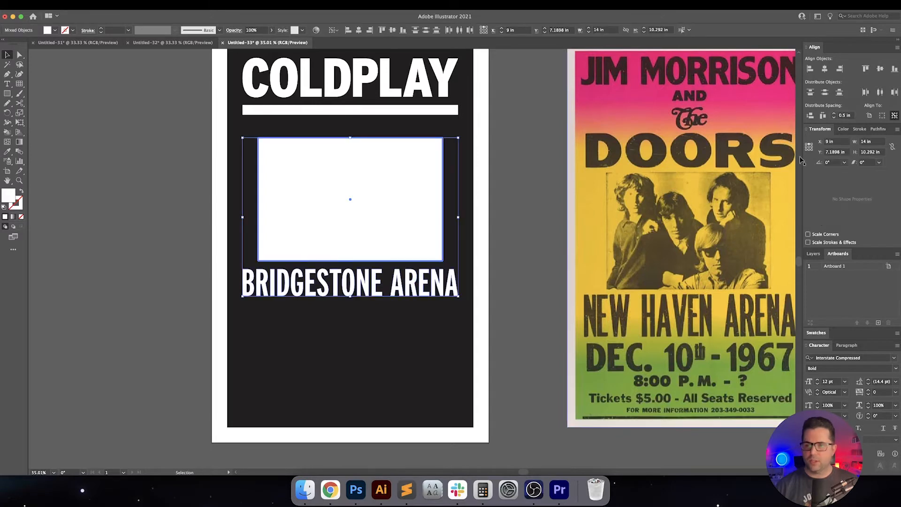
pyautogui.click(834, 114)
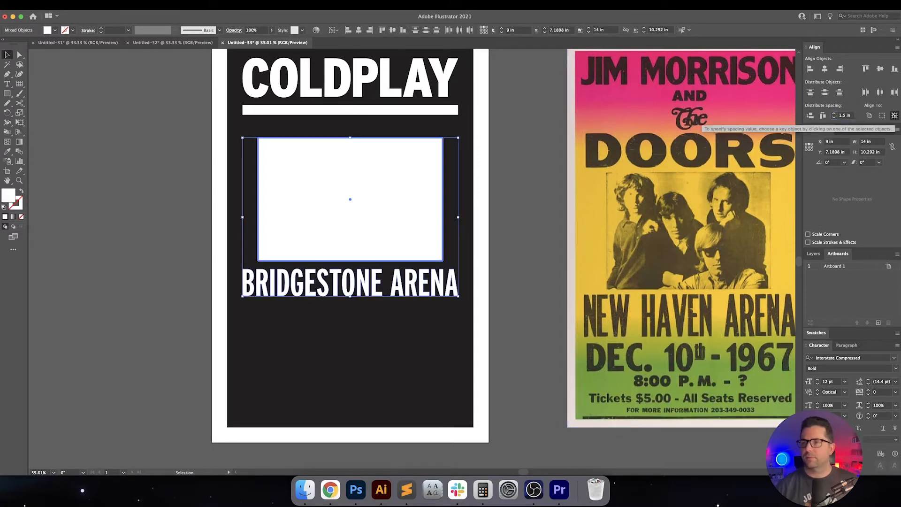
pyautogui.click(822, 115)
pyautogui.click(493, 277)
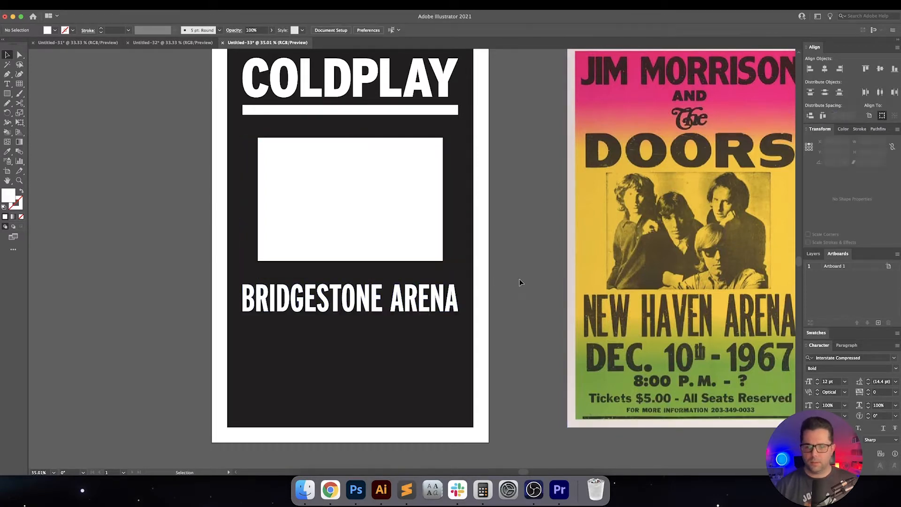
# Add a placeholder text line below BRIDGESTONE ARENA and enlarge it to about 4.6 in wide
pyautogui.scroll(-2, 487, 253)
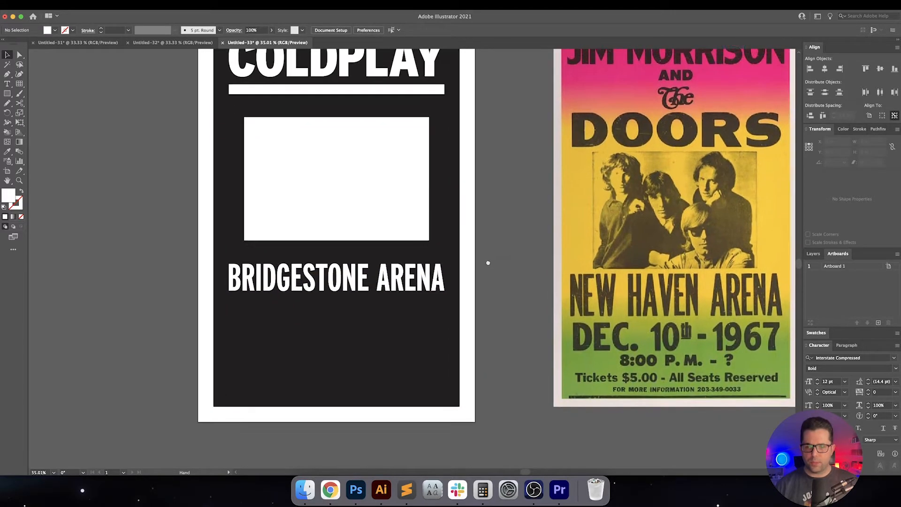
pyautogui.press('t')
pyautogui.click(240, 335)
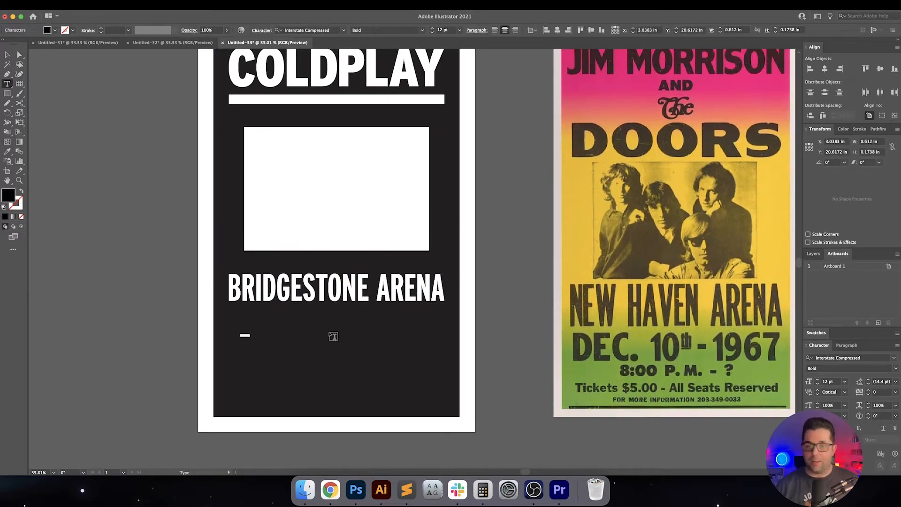
pyautogui.press('Escape')
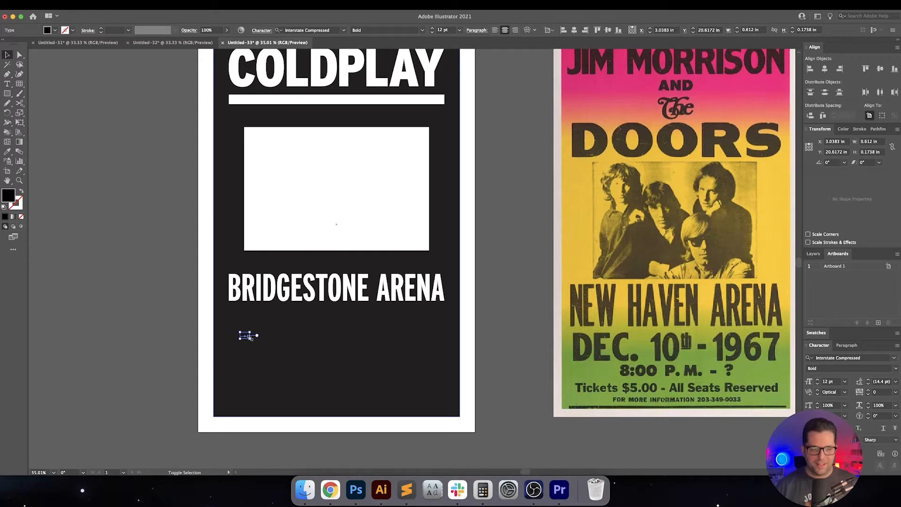
pyautogui.moveTo(250, 338); pyautogui.dragTo(281, 347)
# Replace the placeholder text with FEBRUARY 6TH, 2017
pyautogui.press('t')
pyautogui.tripleClick(270, 339)
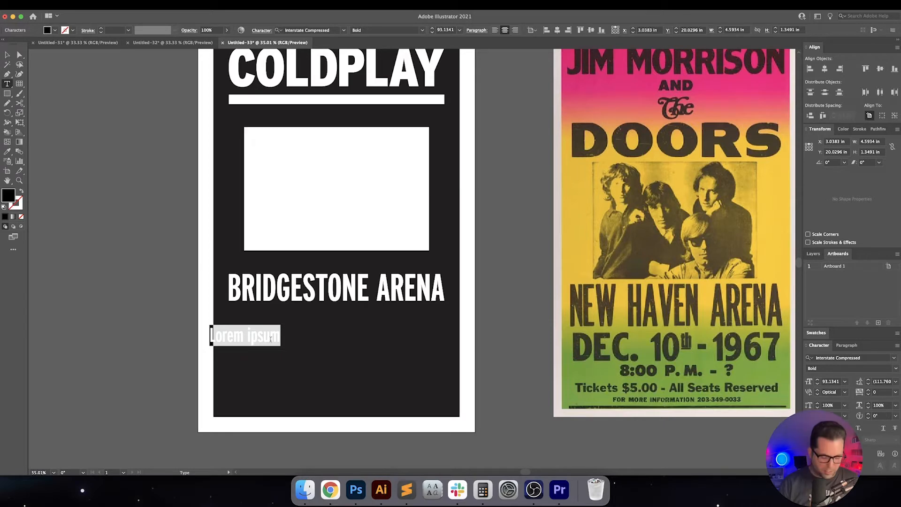
pyautogui.write('FEBRUARY 6')
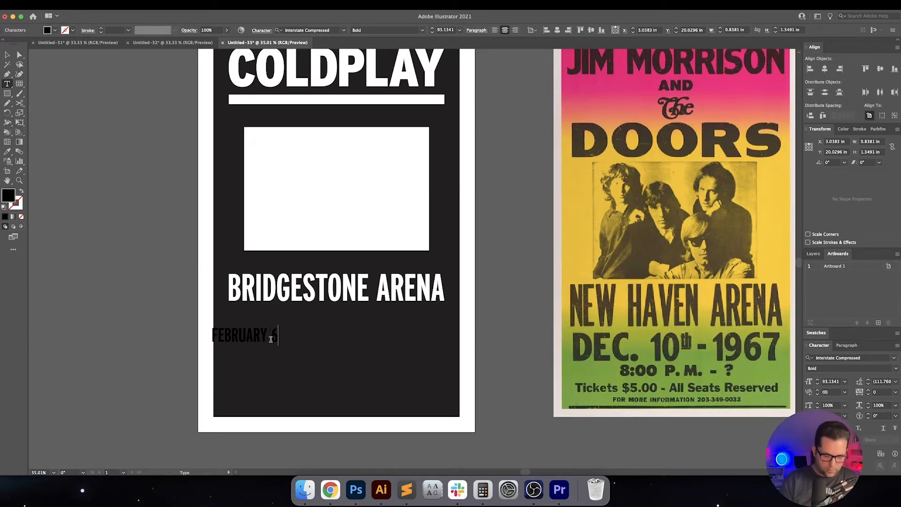
pyautogui.write('TH, ')
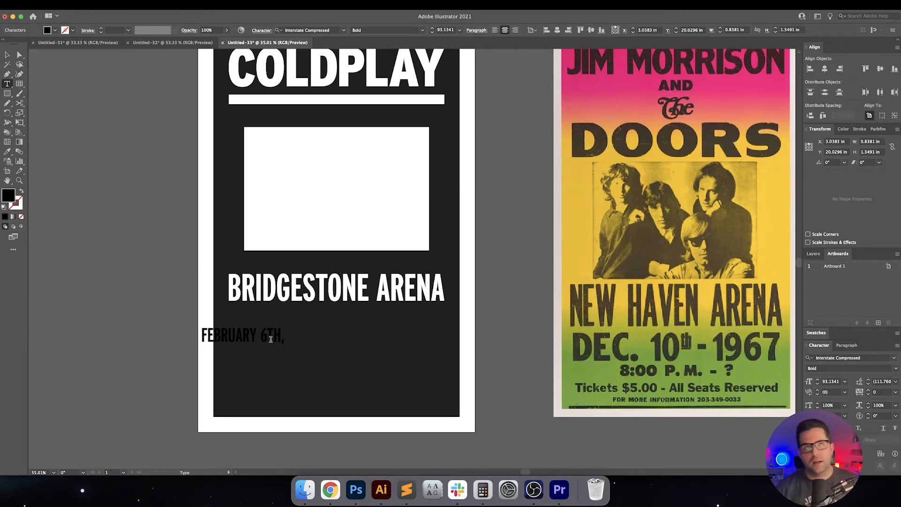
pyautogui.write('2017')
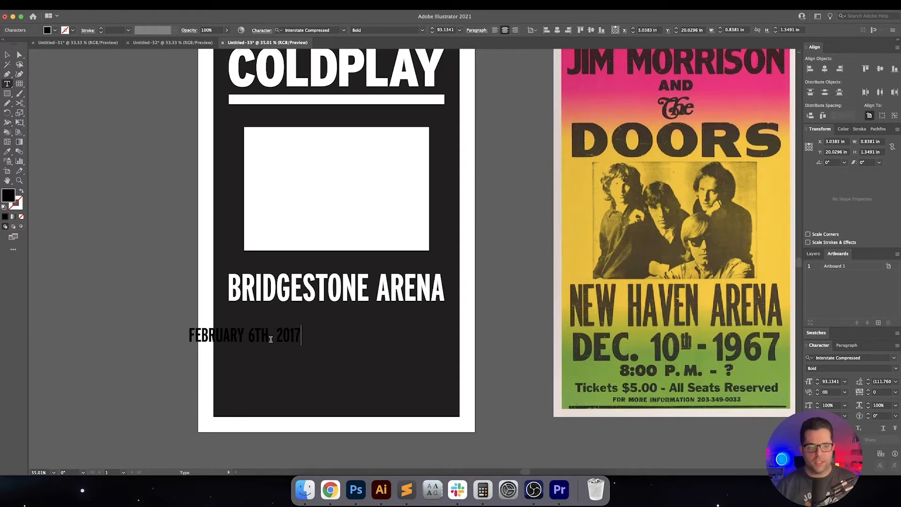
pyautogui.press('Escape')
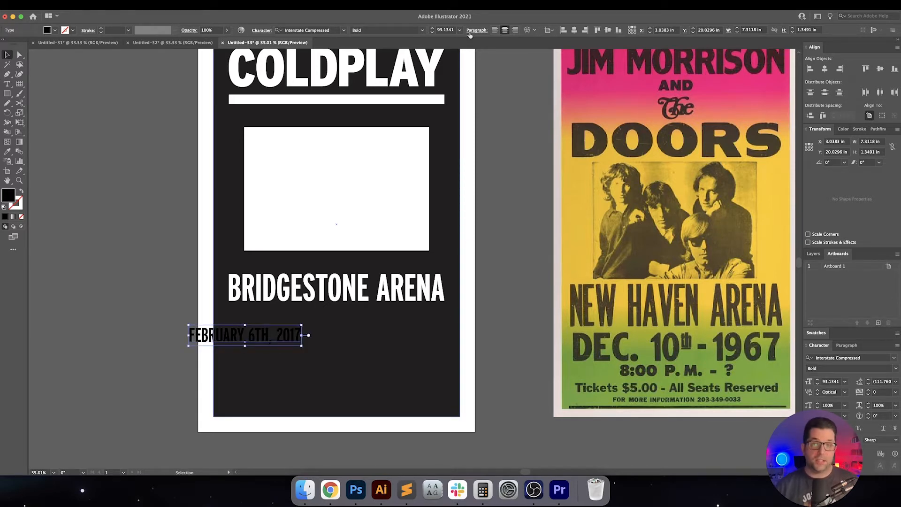
# Set the font size of the date line to 140 pt
pyautogui.click(451, 29)
pyautogui.hotkey('shift', 'Up')
pyautogui.hotkey('shift', 'Up')
pyautogui.hotkey('shift', 'Up')
pyautogui.hotkey('shift', 'Up')
pyautogui.hotkey('shift', 'Up')
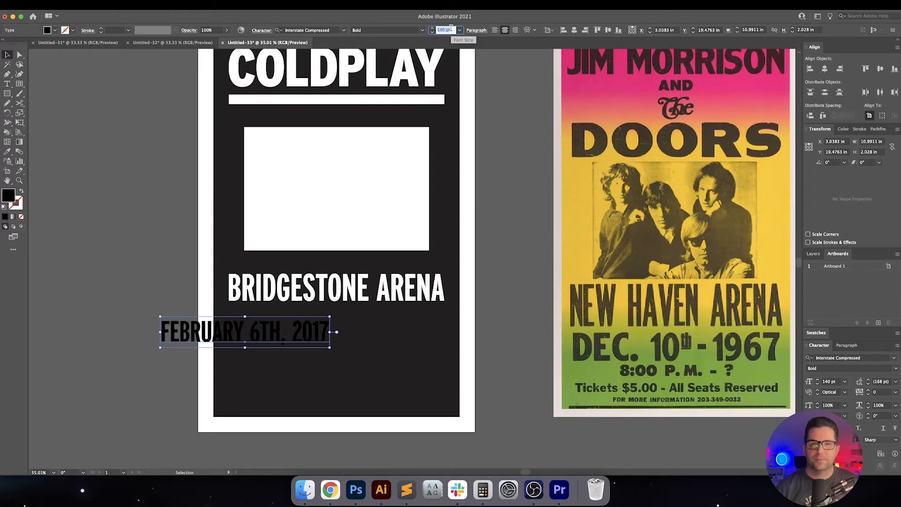
pyautogui.press('Return')
# Color the date line with the artboard's white and center it below BRIDGESTONE ARENA
pyautogui.press('i')
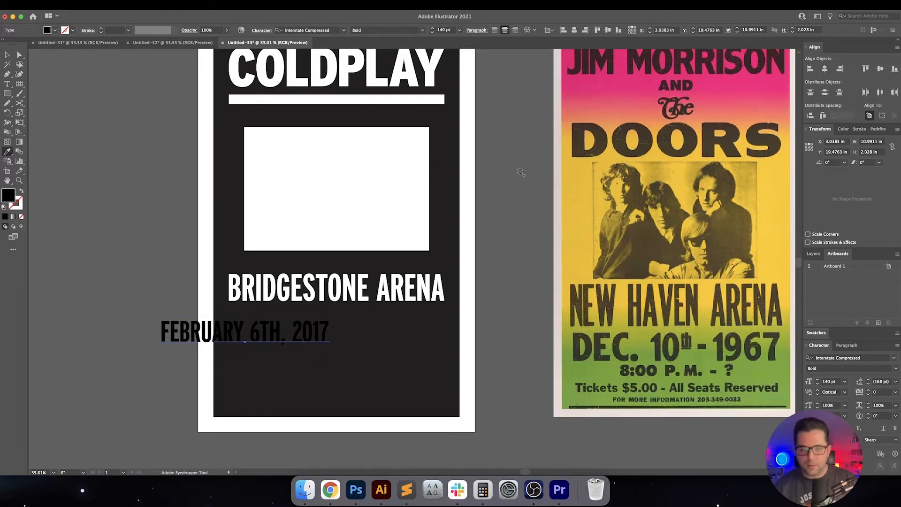
pyautogui.click(475, 210)
pyautogui.press('v')
pyautogui.moveTo(290, 331); pyautogui.dragTo(381, 331)
pyautogui.scroll(1, 482, 281)
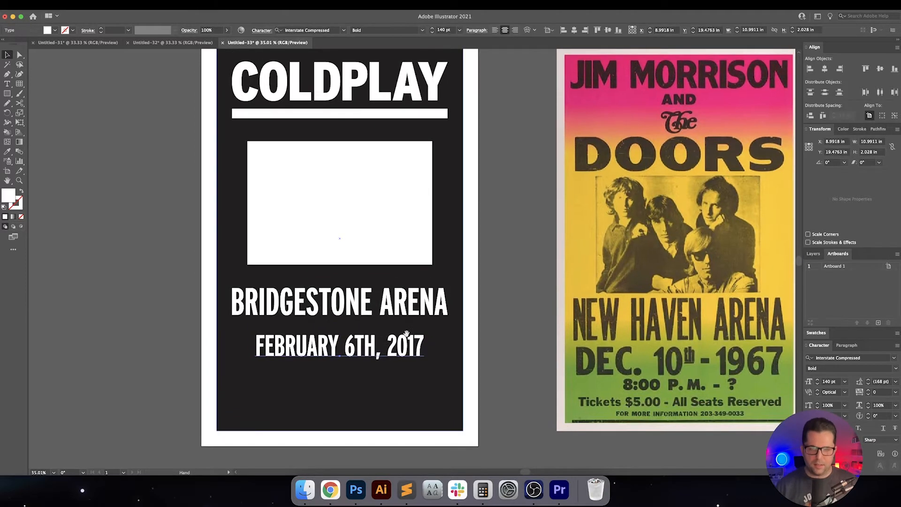
pyautogui.click(508, 282)
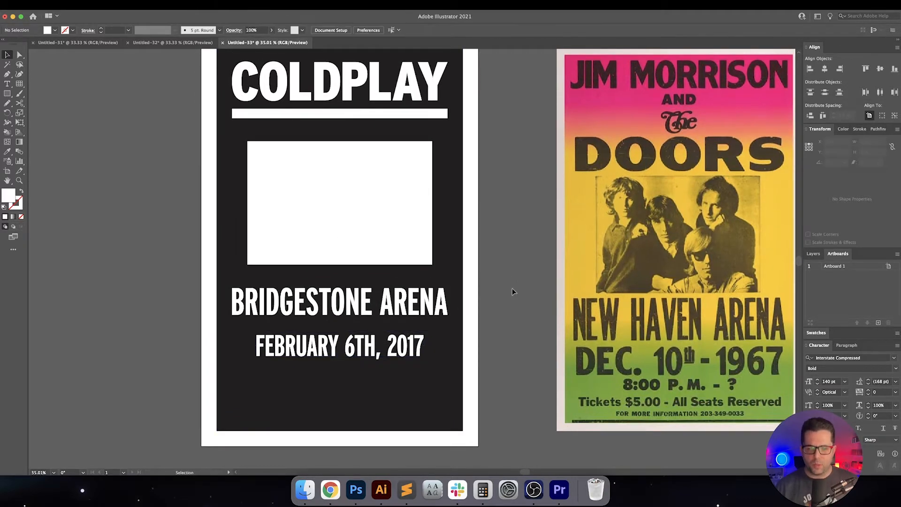
# Shorten the date line to FEB. 6TH 2017 by removing the comma and abbreviating the month
pyautogui.scroll(-1, 512, 288)
pyautogui.press('t')
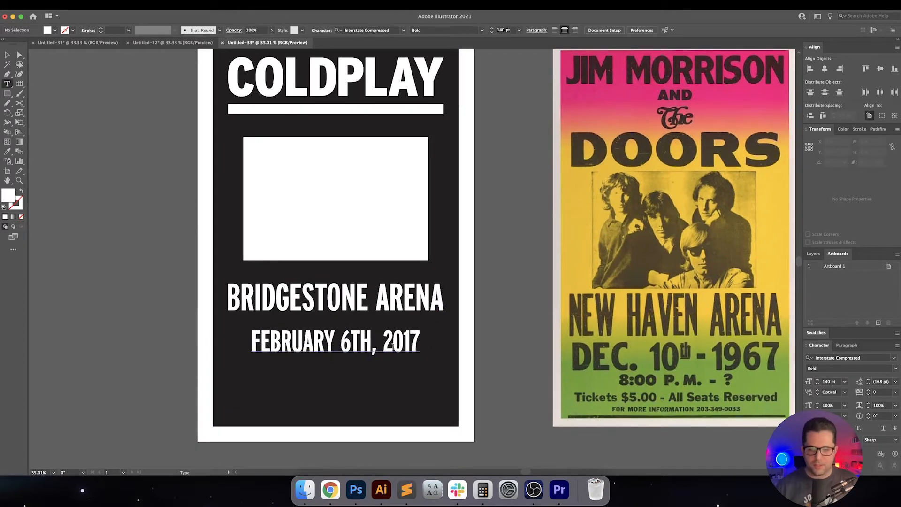
pyautogui.click(374, 349)
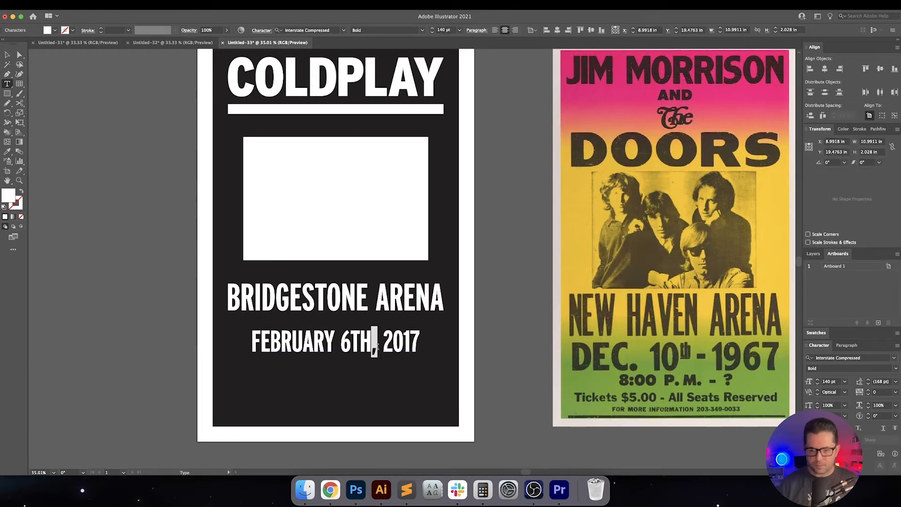
pyautogui.press('BackSpace')
pyautogui.press('Right')
pyautogui.press('Delete')
pyautogui.press('Delete')
pyautogui.press('Delete')
pyautogui.press('Delete')
pyautogui.press('Delete')
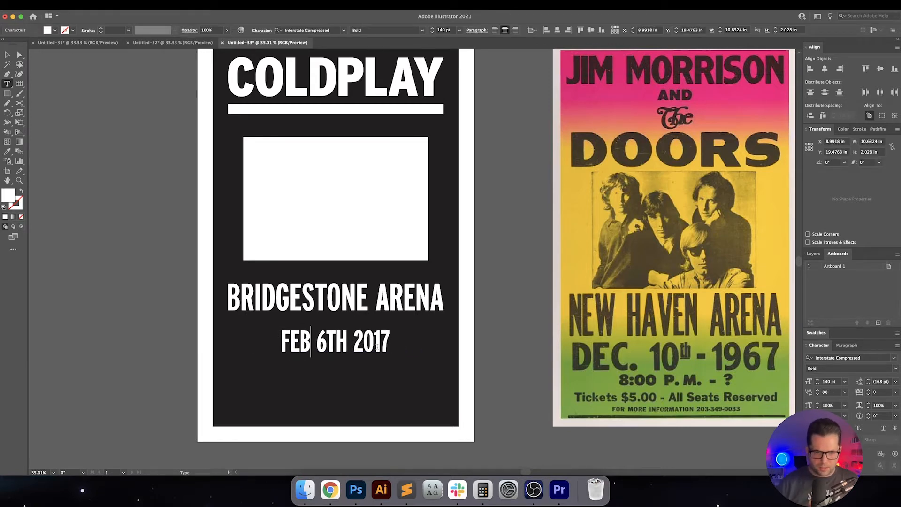
pyautogui.write('.')
# Format the TH after the 6 in the date line as superscript
pyautogui.press('Right')
pyautogui.press('Right')
pyautogui.press('Right')
pyautogui.press('Right')
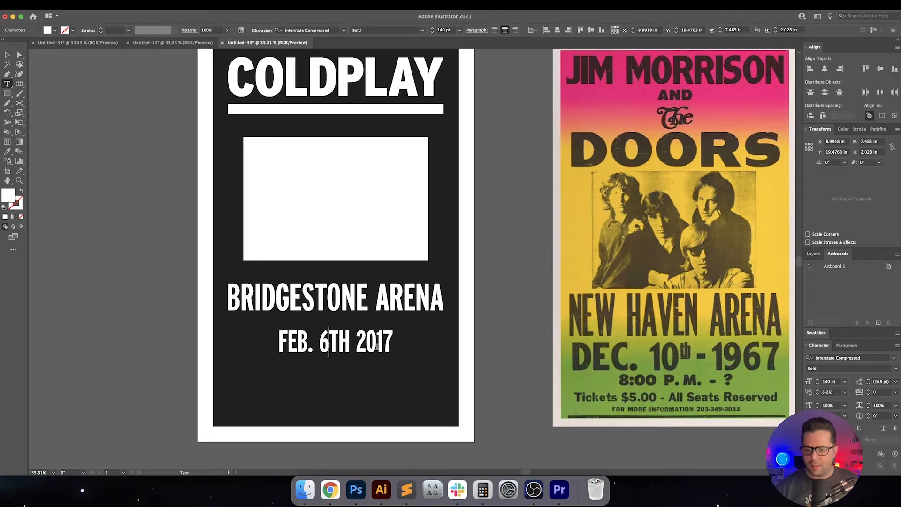
pyautogui.hotkey('shift', 'Left')
pyautogui.hotkey('shift', 'Left')
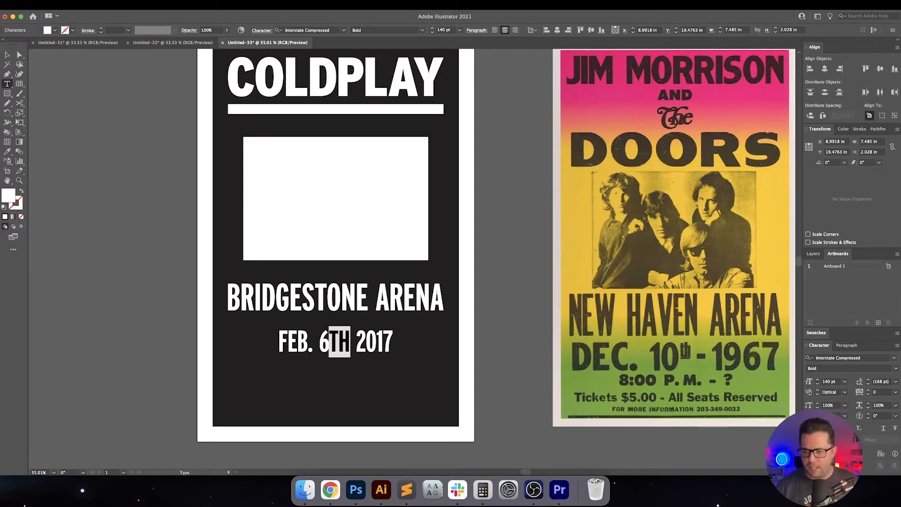
pyautogui.click(847, 427)
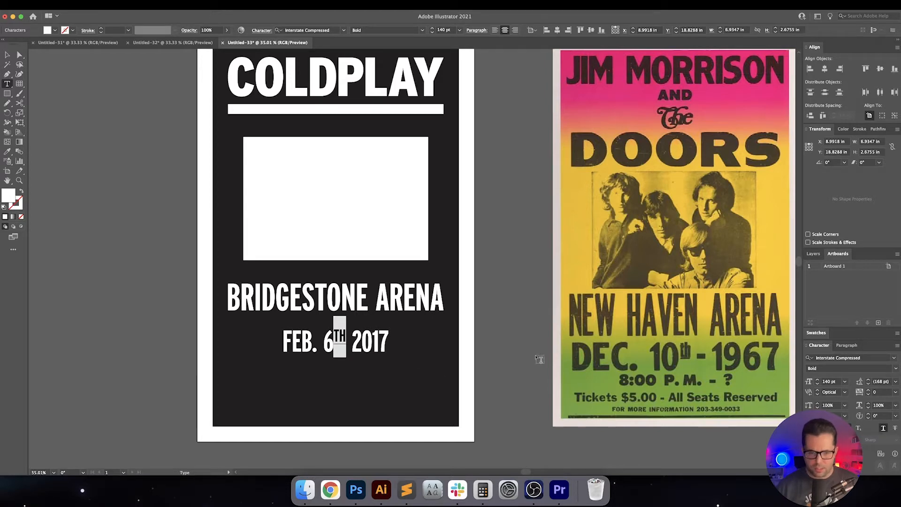
# Insert a spaced hyphen before the year so the date line reads FEB. 6TH - 2017
pyautogui.click(380, 346)
pyautogui.moveTo(360, 348); pyautogui.dragTo(392, 347)
pyautogui.click(349, 347)
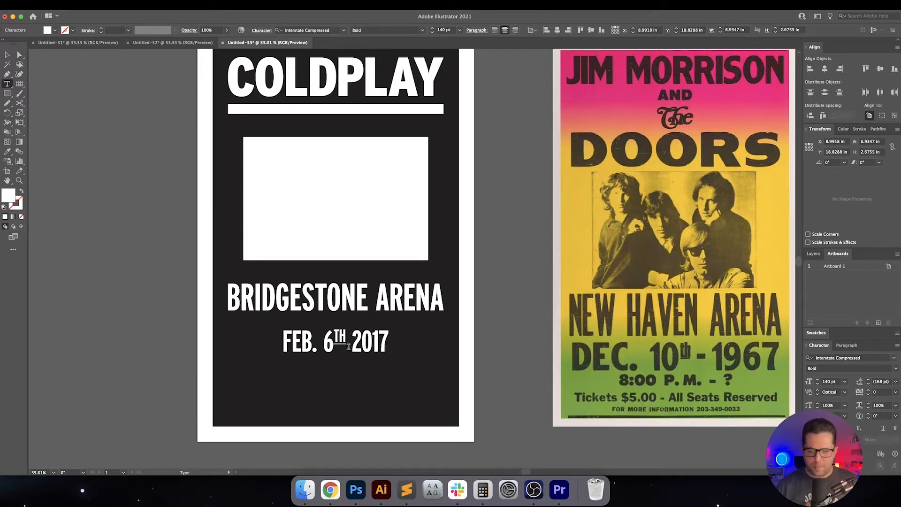
pyautogui.doubleClick(370, 345)
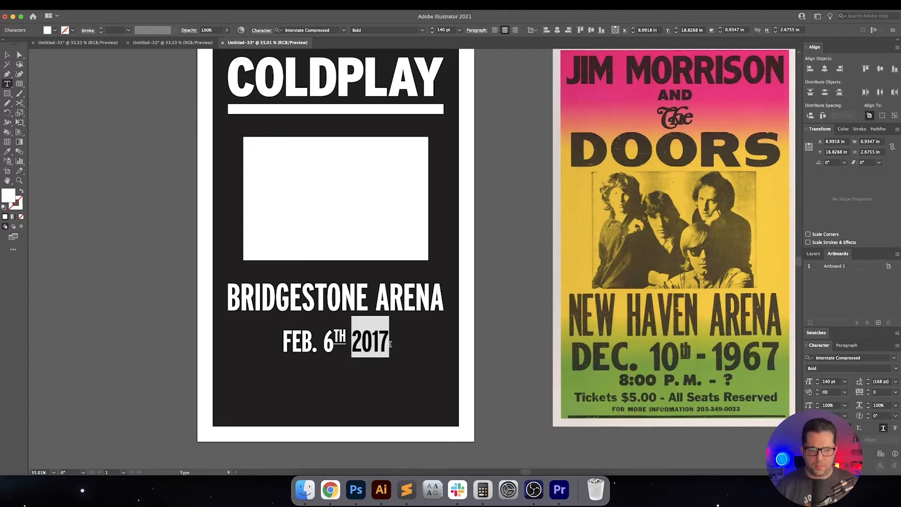
pyautogui.moveTo(331, 337); pyautogui.dragTo(348, 342)
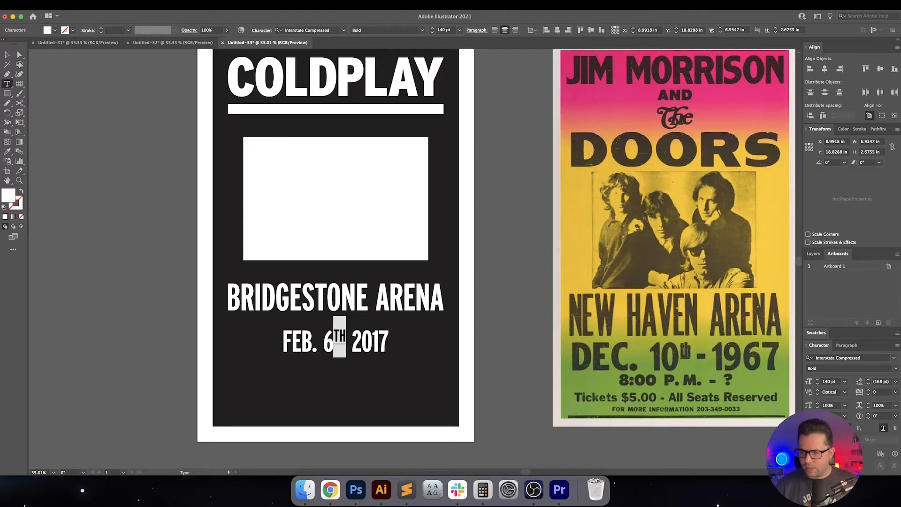
pyautogui.moveTo(359, 345); pyautogui.dragTo(396, 343)
pyautogui.click(358, 342)
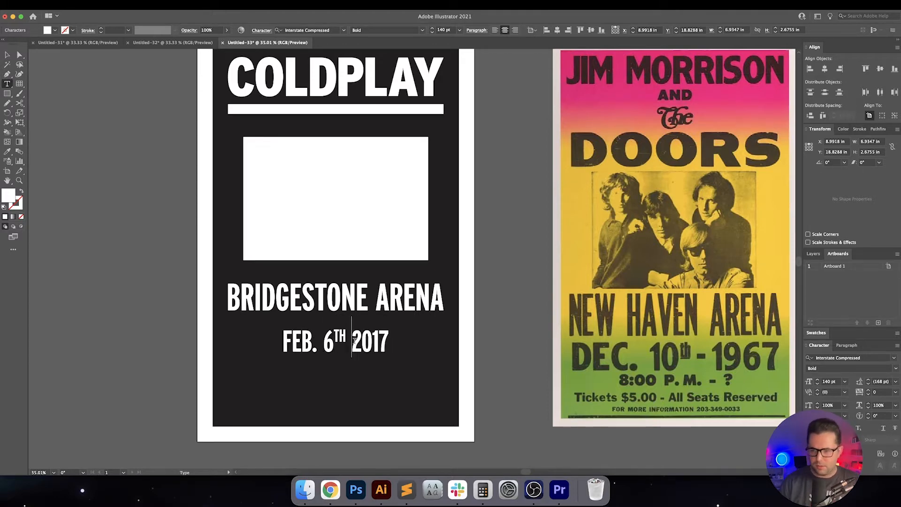
pyautogui.write('-')
pyautogui.press('Left')
pyautogui.press('Left')
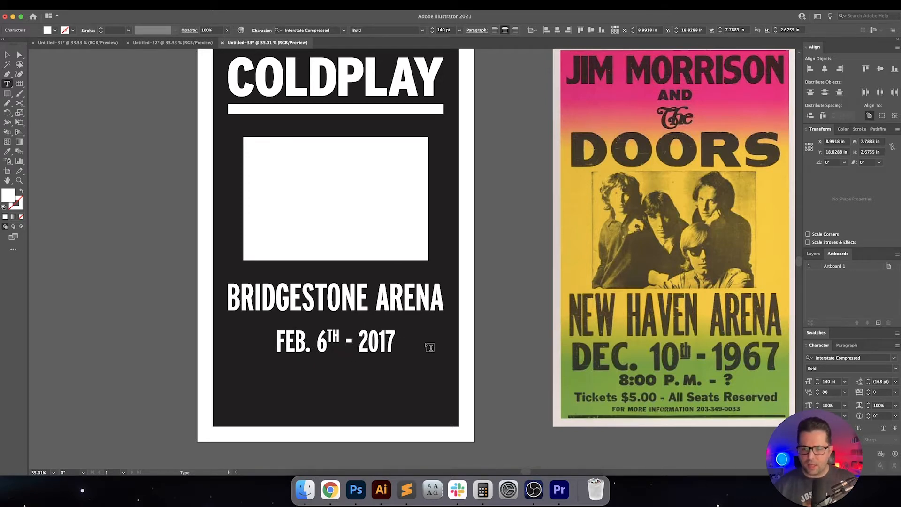
# Move the date line slightly up, closer to BRIDGESTONE ARENA
pyautogui.press('Escape')
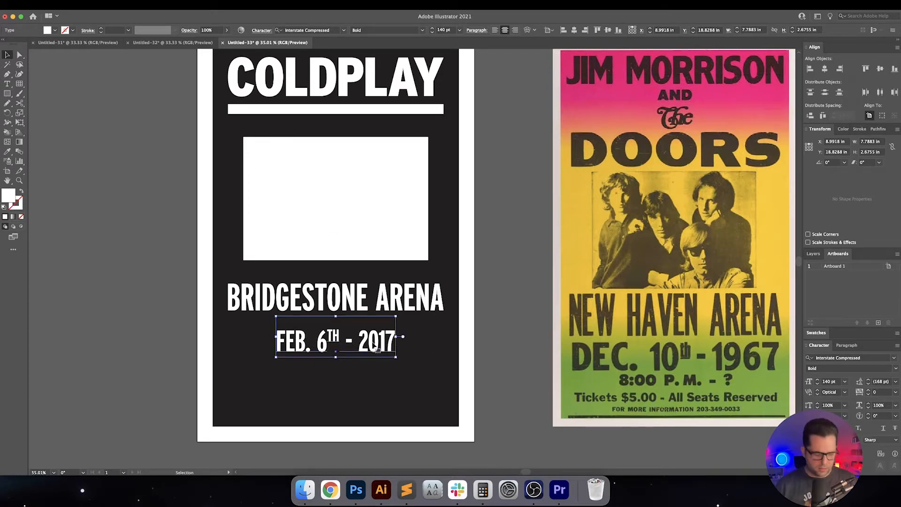
pyautogui.moveTo(376, 349); pyautogui.dragTo(378, 348)
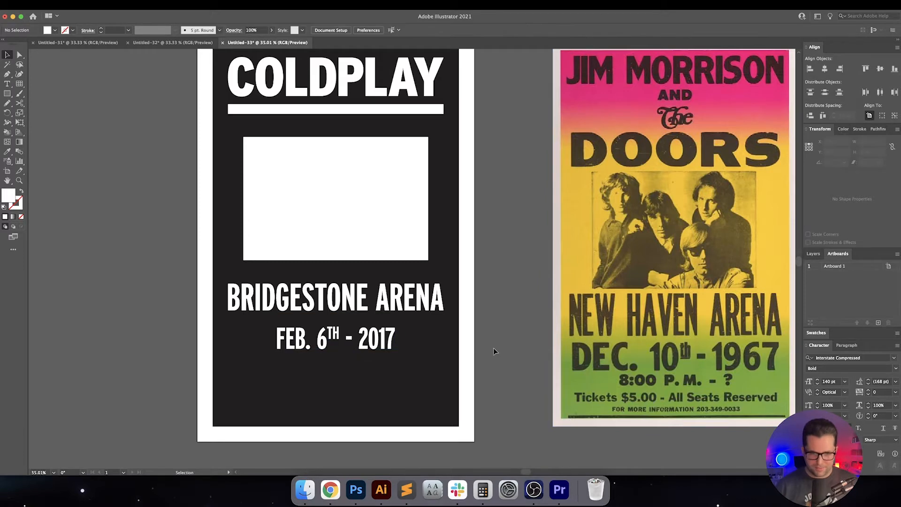
pyautogui.scroll(-1, 494, 347)
pyautogui.hscroll(-1, 493, 347)
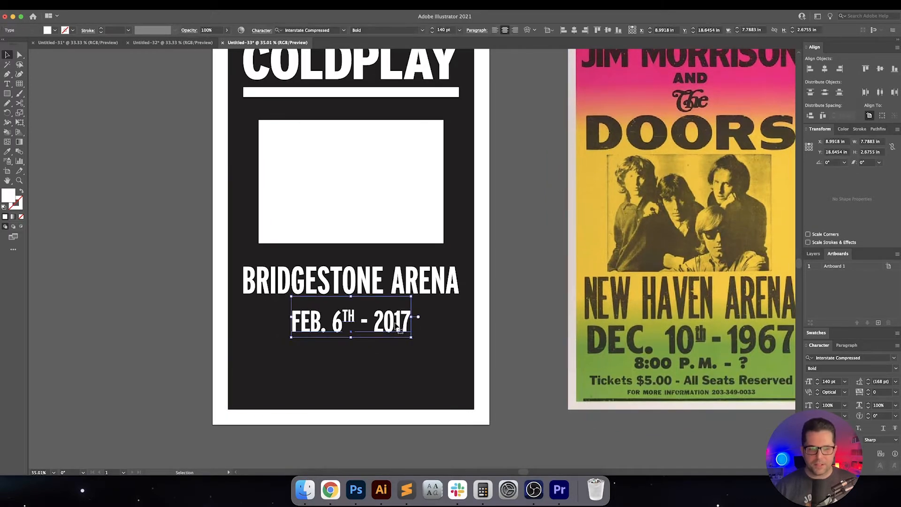
# Duplicate the date line straight below itself and replace the copy's text with 8:00 P.M. - ?
pyautogui.hscroll(2, 399, 328)
pyautogui.scroll(-1, 399, 329)
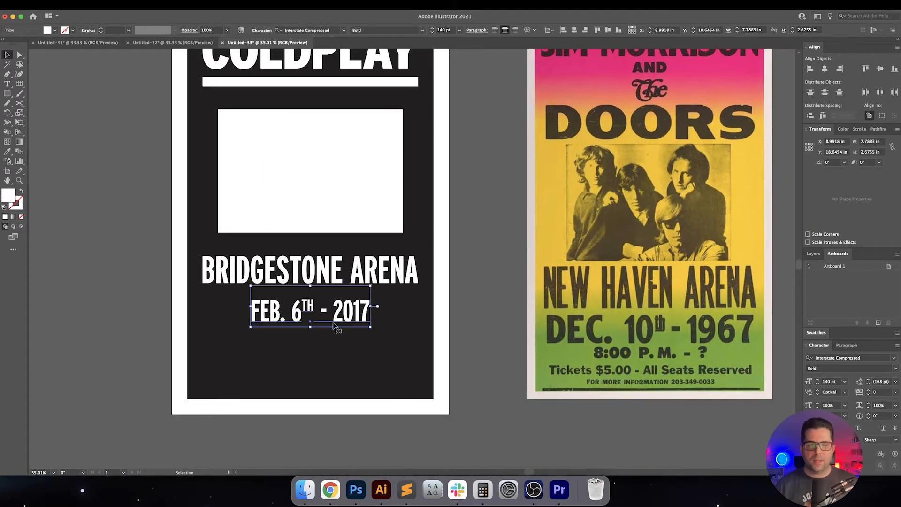
pyautogui.keyDown('alt'); pyautogui.keyDown('shift'); pyautogui.moveTo(342, 319); pyautogui.dragTo(340, 352); pyautogui.keyUp('shift'); pyautogui.keyUp('alt')
pyautogui.doubleClick(340, 350)
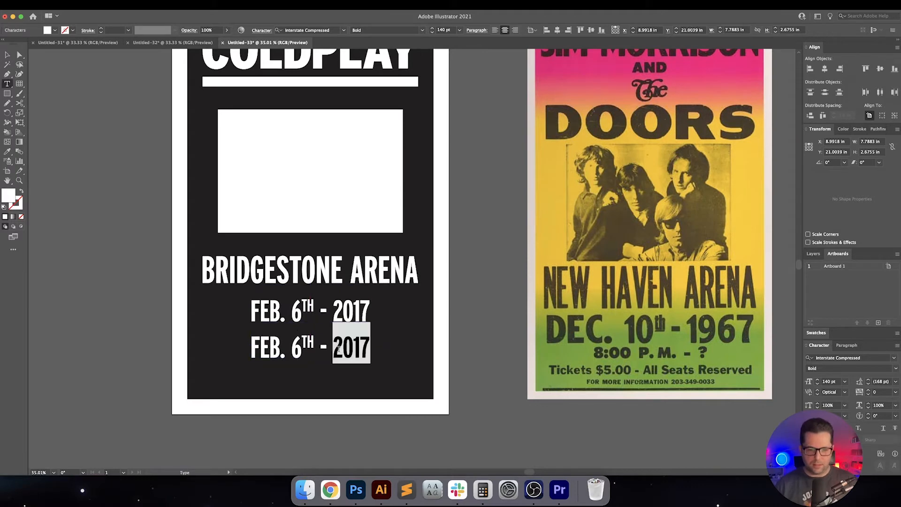
pyautogui.tripleClick(338, 349)
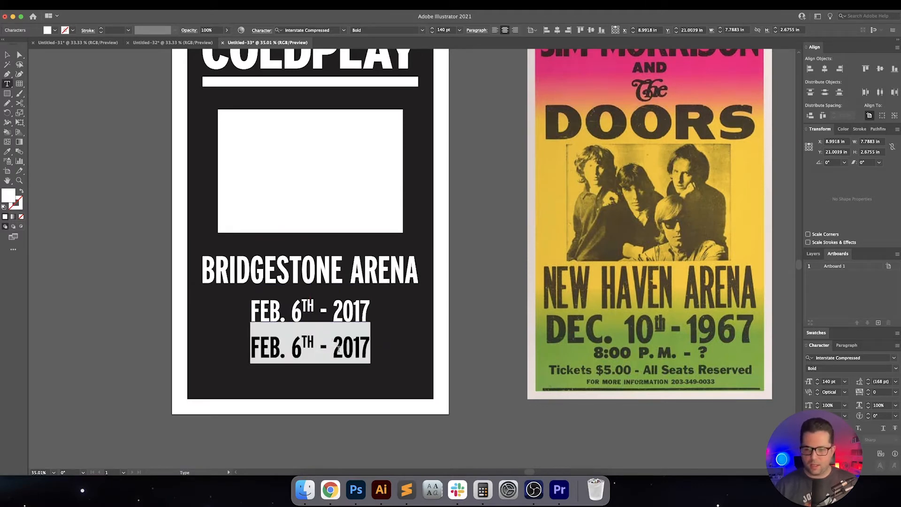
pyautogui.write('8:')
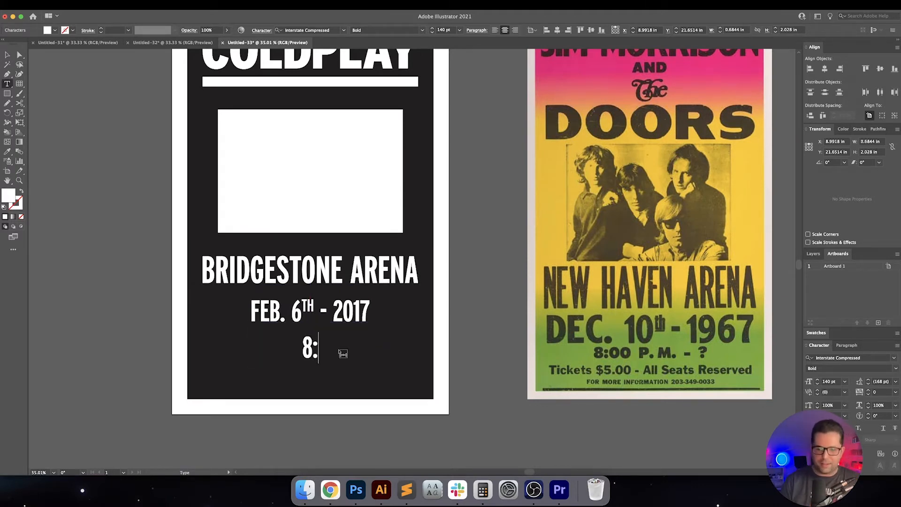
pyautogui.write('PP')
pyautogui.press('BackSpace')
pyautogui.press('BackSpace')
pyautogui.write('00 ')
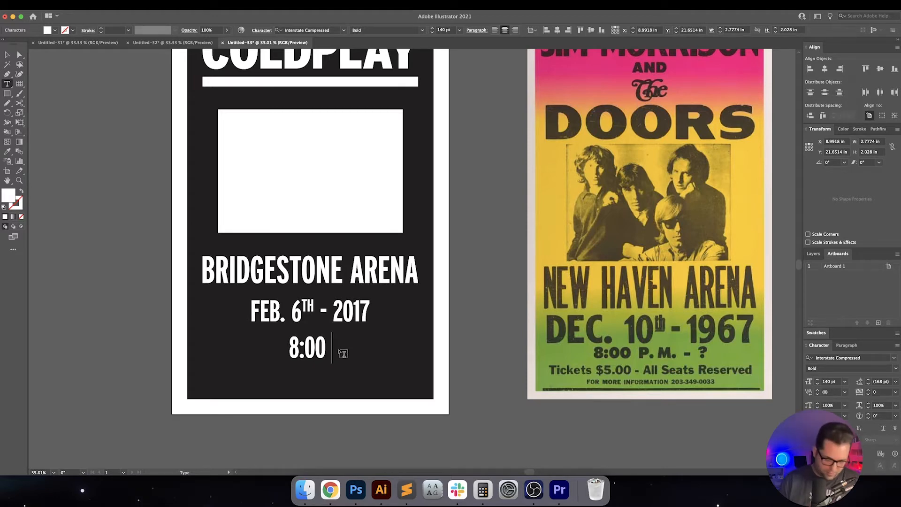
pyautogui.write('P.M. a')
pyautogui.press('BackSpace')
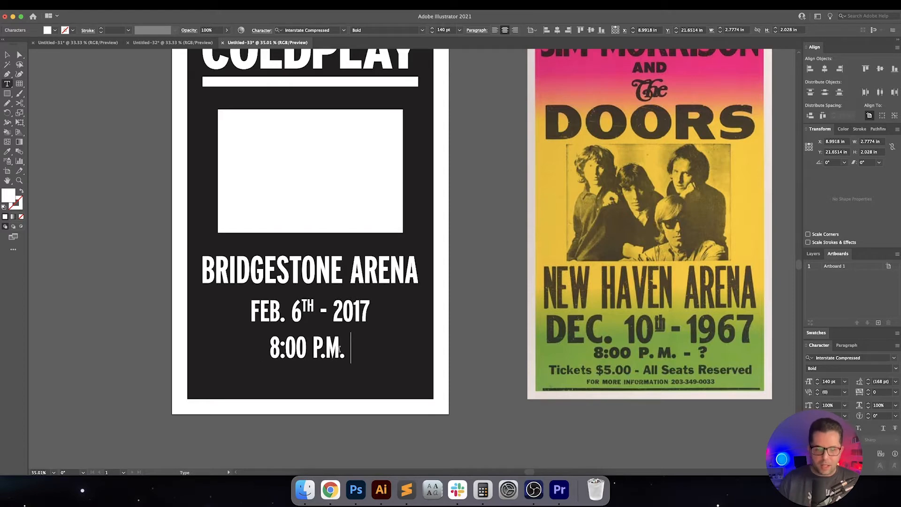
pyautogui.write('- ')
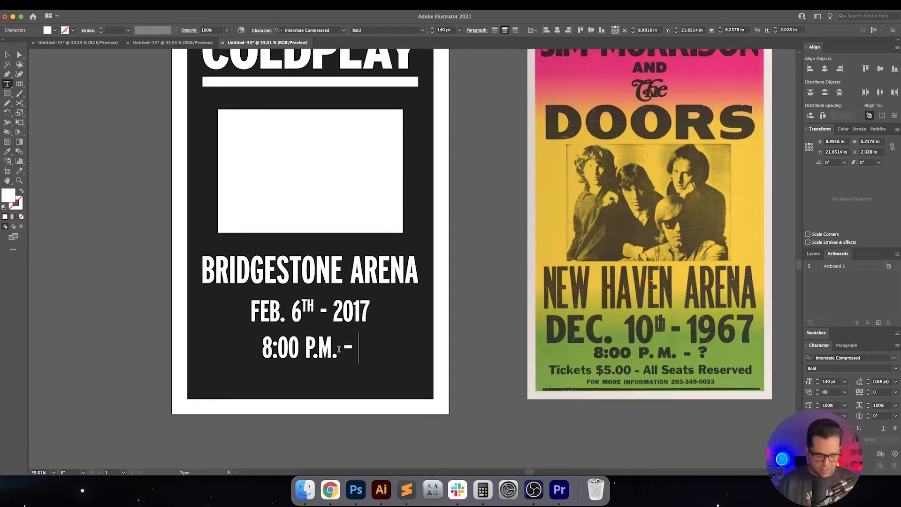
pyautogui.write('?')
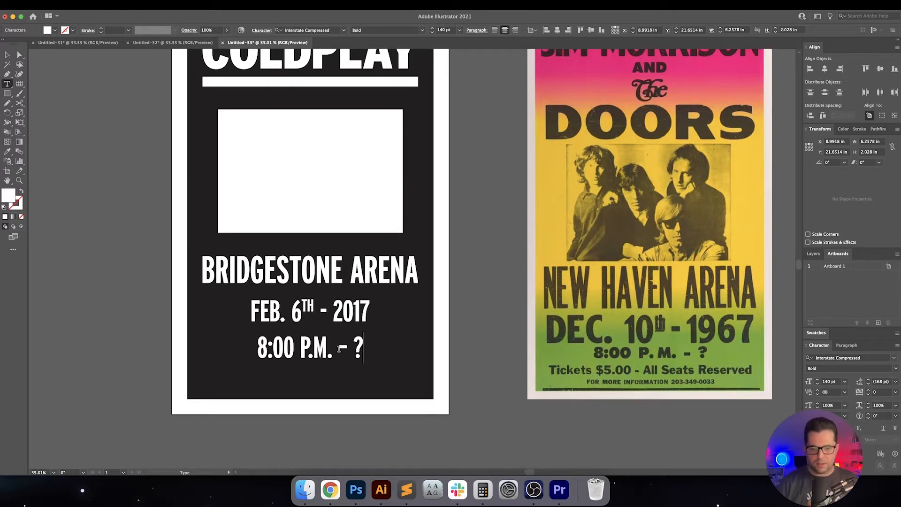
pyautogui.press('Escape')
# Change the time line's font to Interstate Bold
pyautogui.click(331, 28)
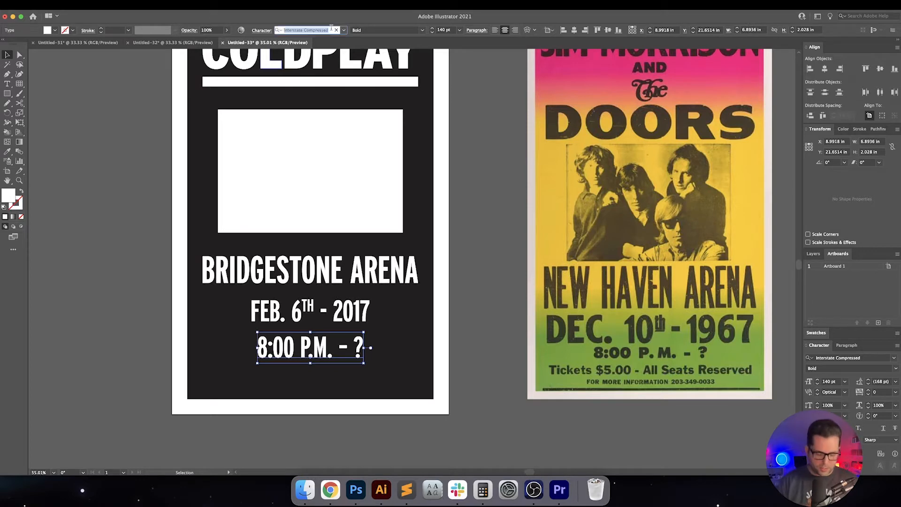
pyautogui.write('INTERSTATE')
pyautogui.press('Down')
pyautogui.press('Down')
pyautogui.press('Down')
pyautogui.press('Down')
pyautogui.press('Down')
pyautogui.press('Down')
pyautogui.press('Down')
pyautogui.press('Down')
pyautogui.press('Down')
pyautogui.press('Down')
pyautogui.press('Down')
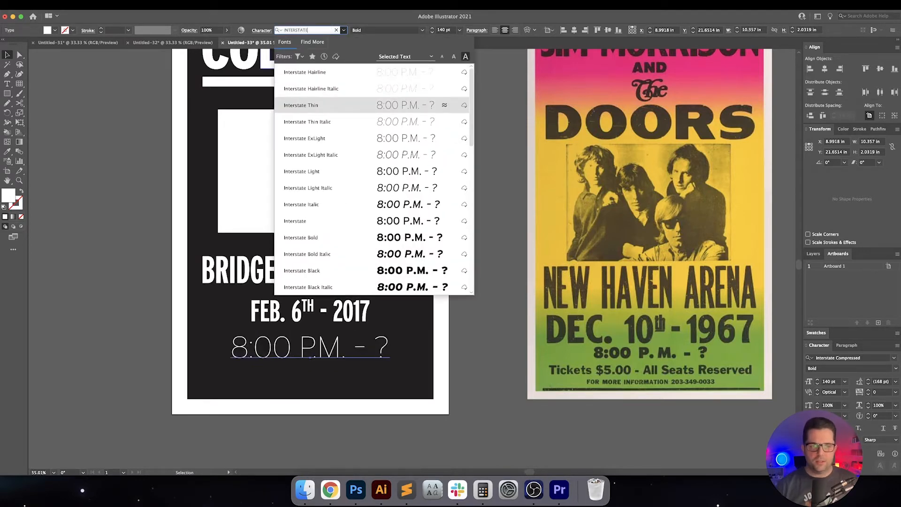
pyautogui.press('Up')
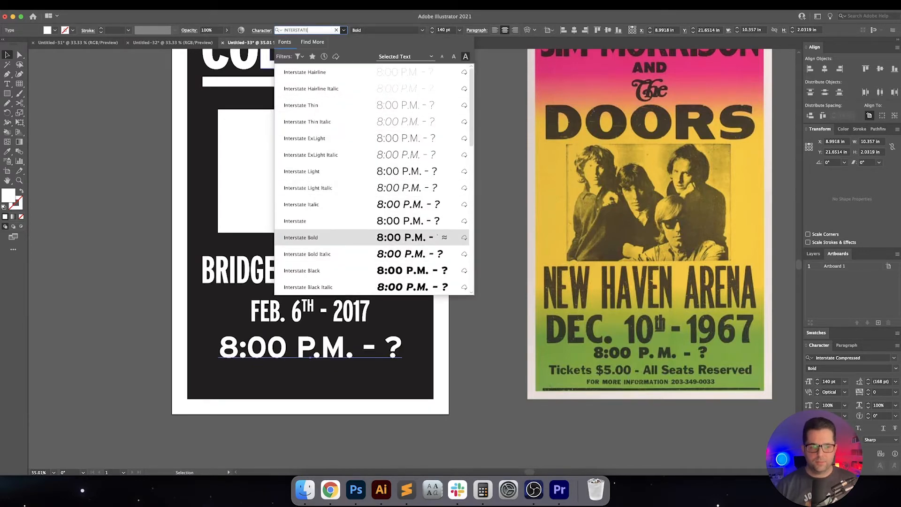
pyautogui.press('Return')
# Reduce the time line's font size to 70 pt
pyautogui.click(454, 31)
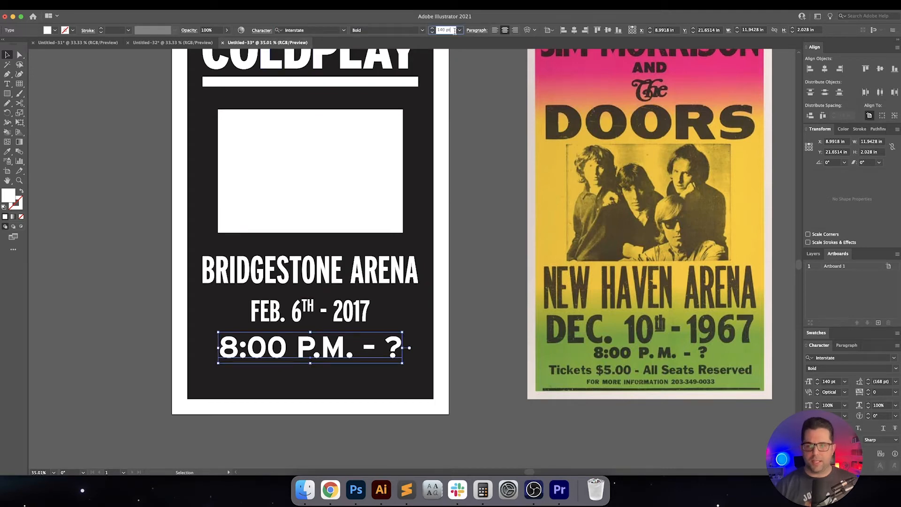
pyautogui.hotkey('shift', 'Down')
pyautogui.hotkey('shift', 'Down')
pyautogui.hotkey('shift', 'Down')
pyautogui.hotkey('shift', 'Down')
pyautogui.hotkey('shift', 'Down')
pyautogui.hotkey('shift', 'Down')
pyautogui.hotkey('shift', 'Down')
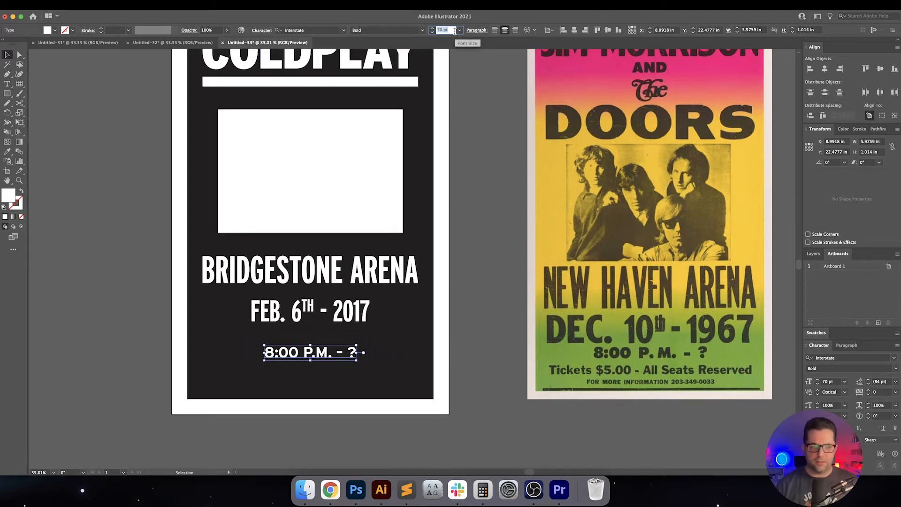
pyautogui.click(475, 271)
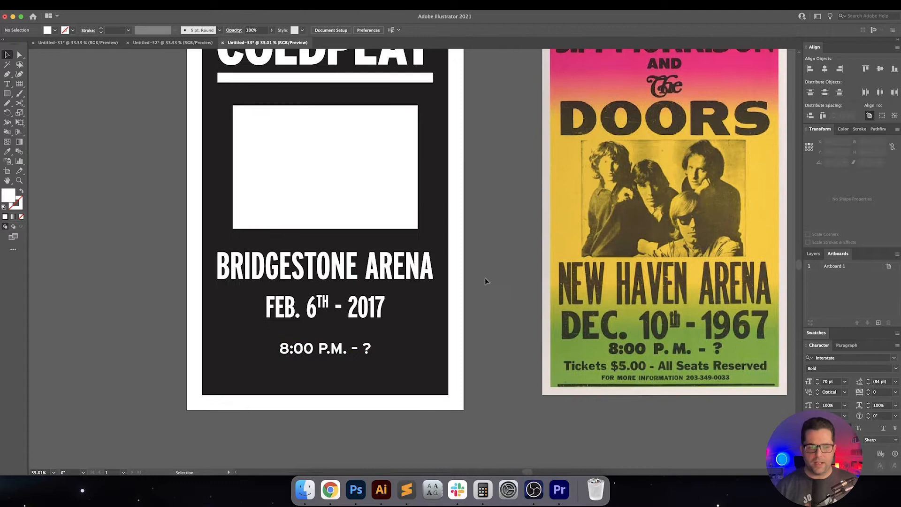
# Set the time line's font style to Black
pyautogui.click(318, 352)
pyautogui.click(419, 30)
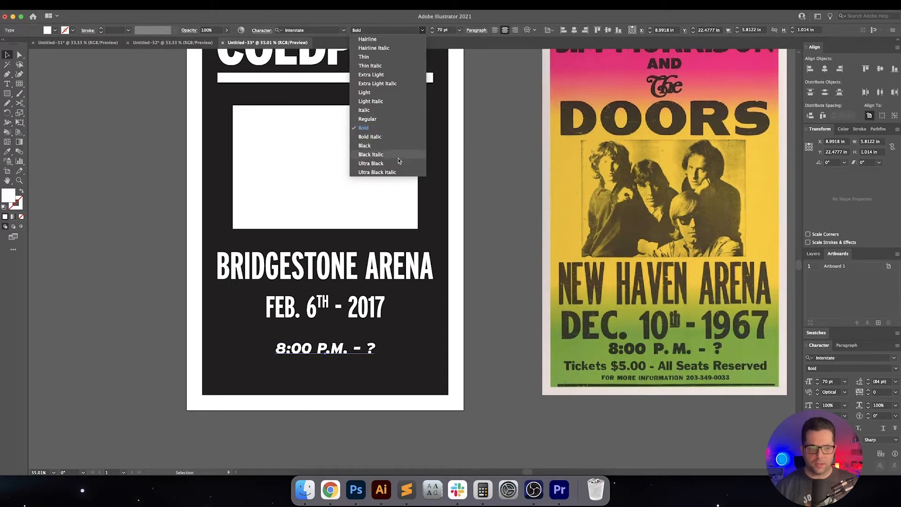
pyautogui.click(397, 147)
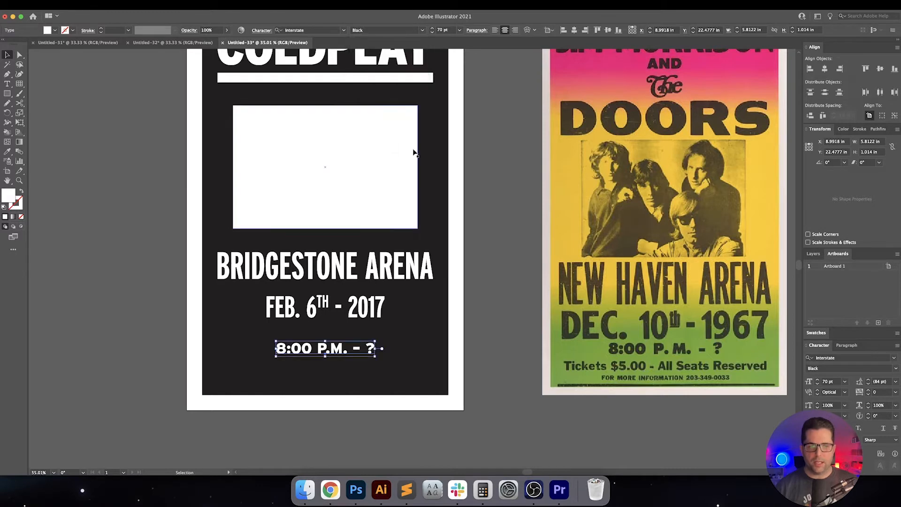
pyautogui.click(486, 245)
pyautogui.scroll(-1, 490, 240)
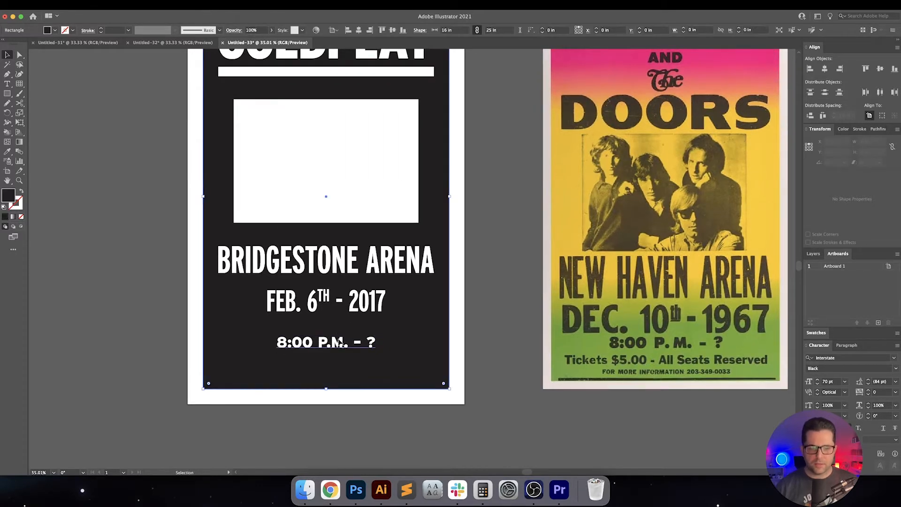
# Move the time line up beneath the date and place a copy of it a little below
pyautogui.click(328, 341)
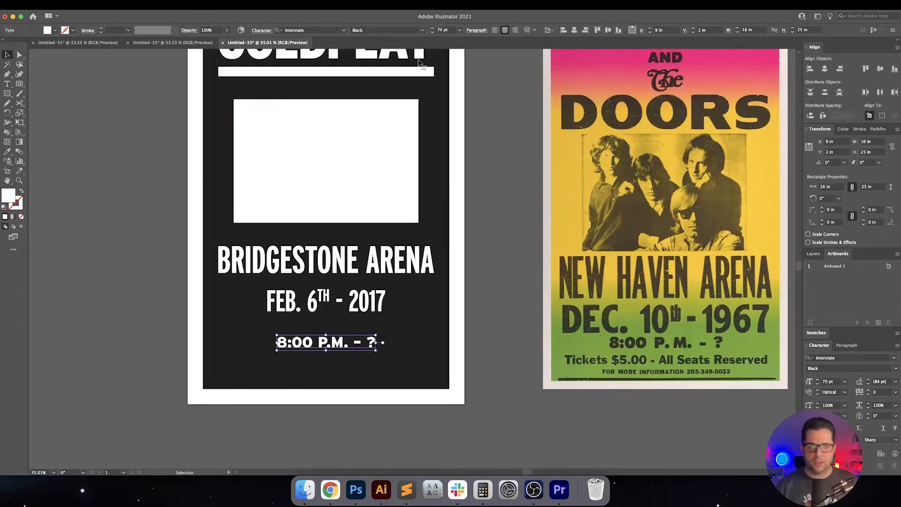
pyautogui.click(531, 287)
pyautogui.scroll(-1, 531, 288)
pyautogui.moveTo(328, 341)
pyautogui.mouseDown()
pyautogui.moveTo(328, 324)
pyautogui.moveTo(328, 351)
pyautogui.mouseUp()
# Replace the text of the lower time line copy with Tickets $10.00
pyautogui.doubleClick(328, 350)
pyautogui.press('super+a')
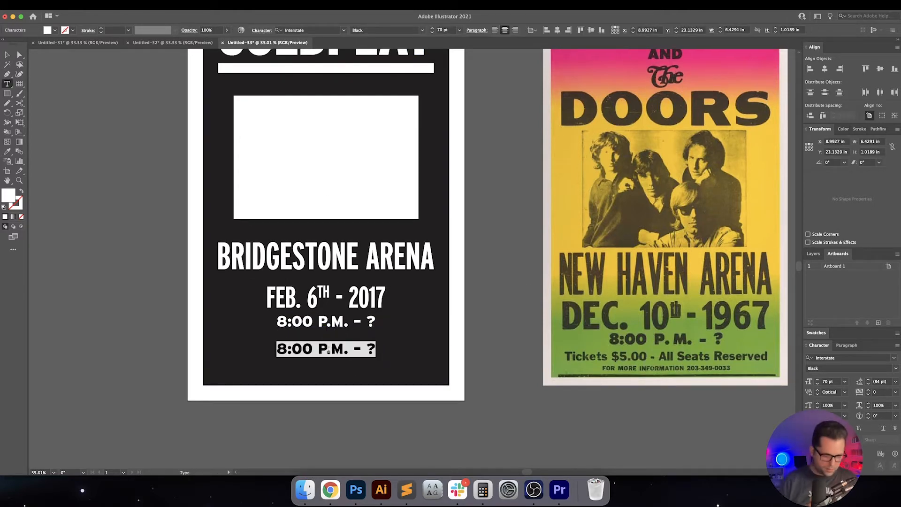
pyautogui.write('Tickets')
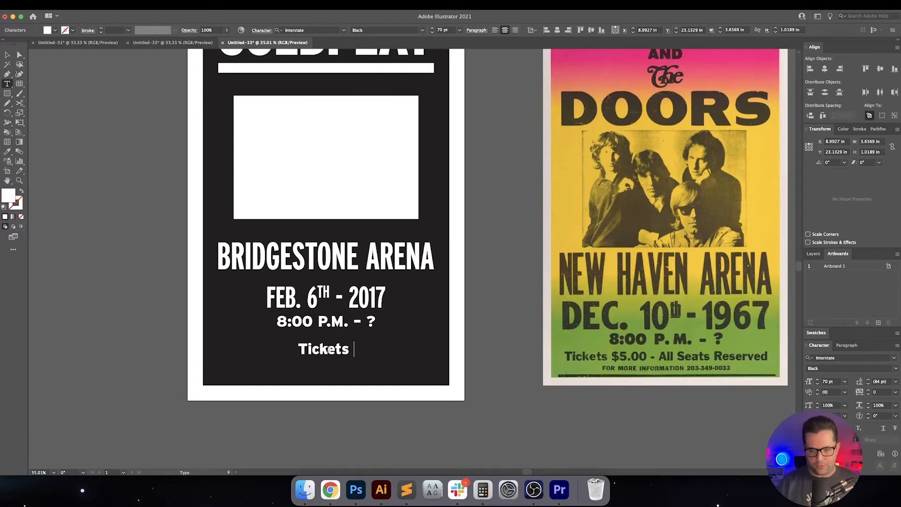
pyautogui.write('$')
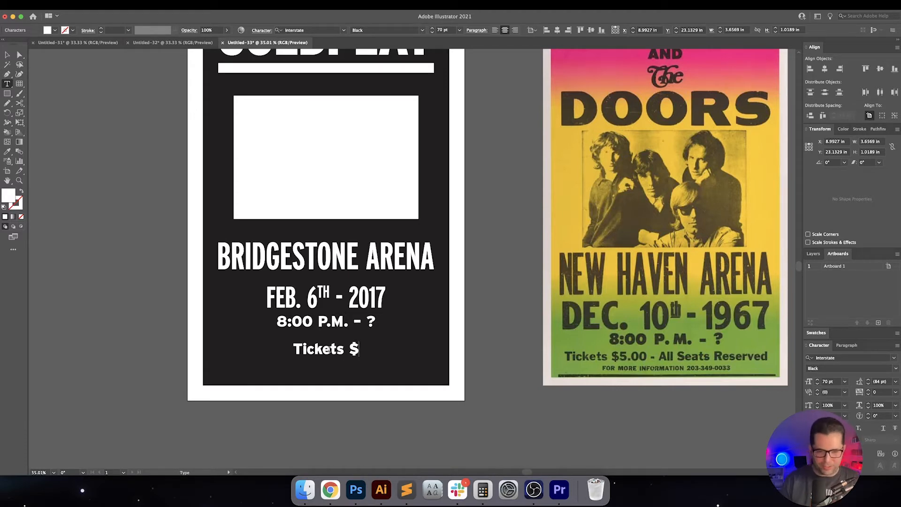
pyautogui.write('10.00')
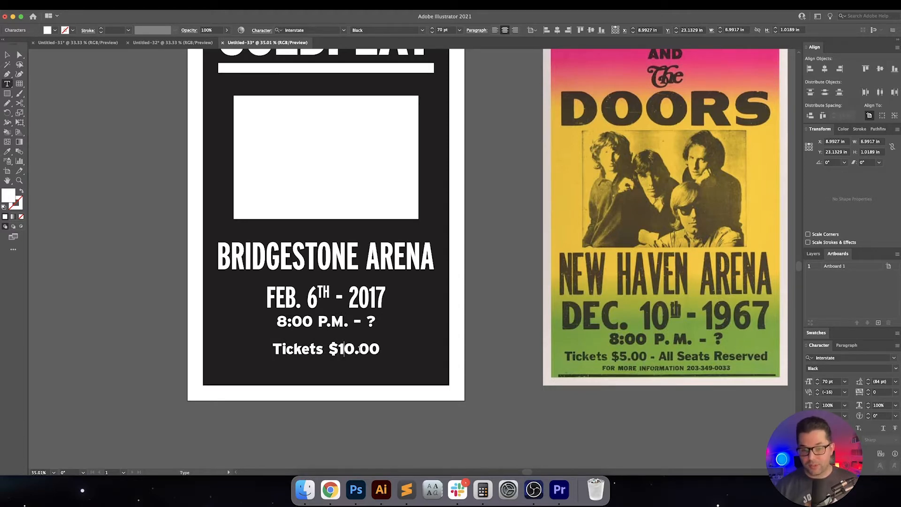
# Change the ticket price to $85.00 and extend the line with - All Seats Reserved
pyautogui.moveTo(358, 350); pyautogui.dragTo(337, 350)
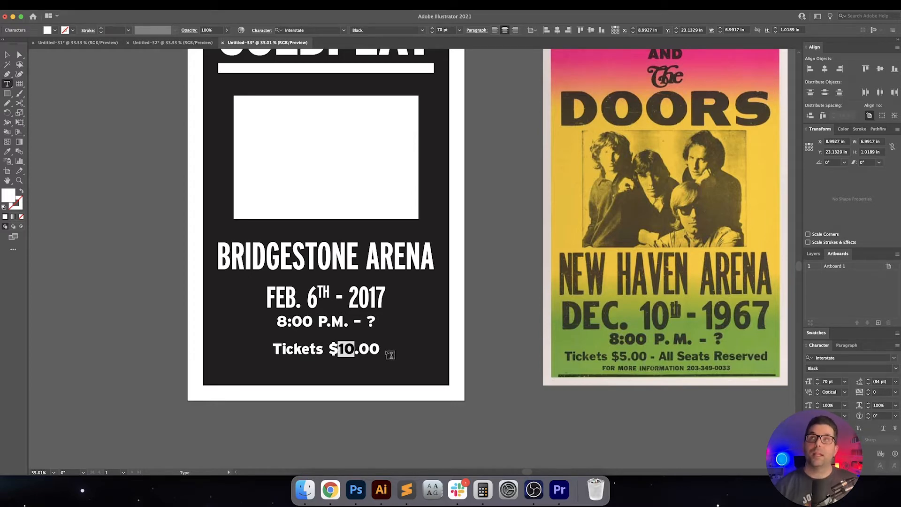
pyautogui.write('80')
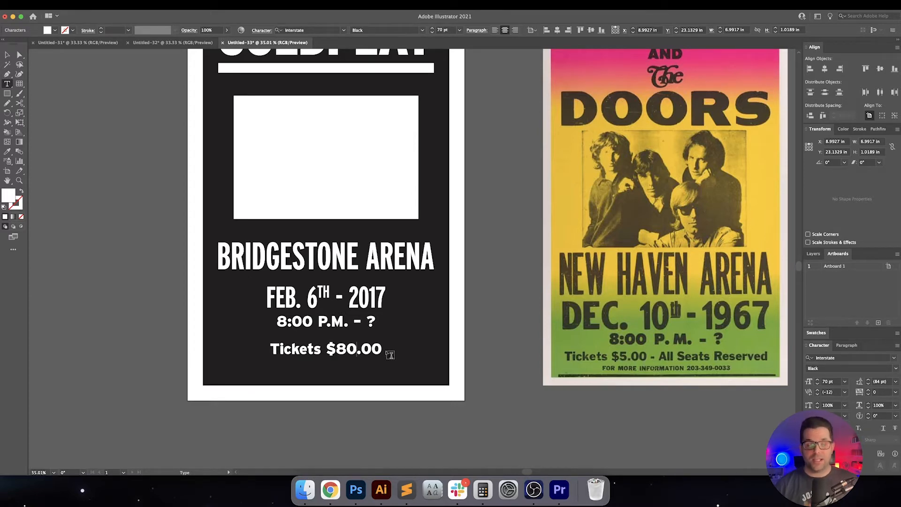
pyautogui.press('BackSpace')
pyautogui.write('5.00')
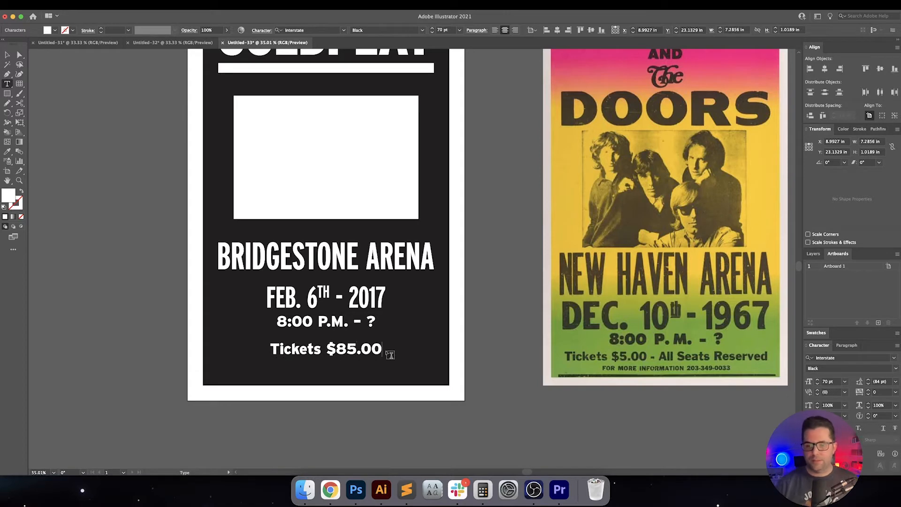
pyautogui.write(' - All')
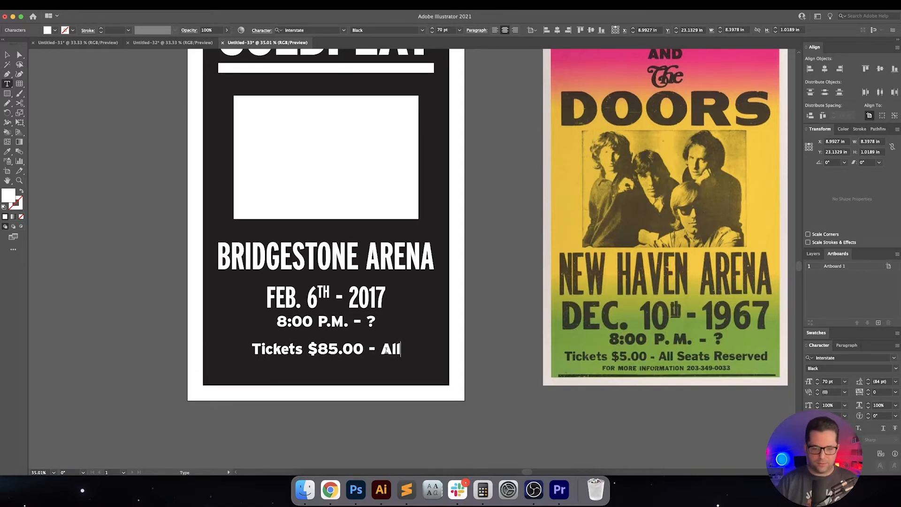
pyautogui.write(' Seats Res')
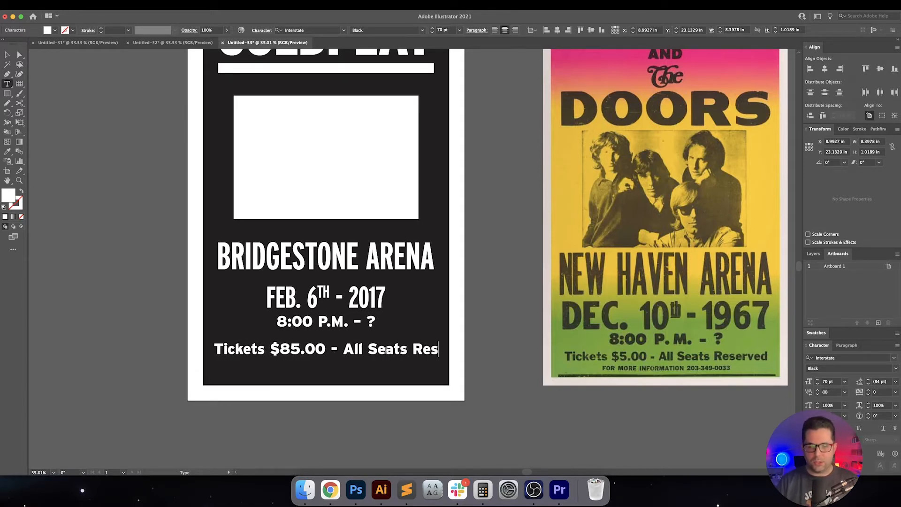
pyautogui.write('erve')
pyautogui.press('Escape')
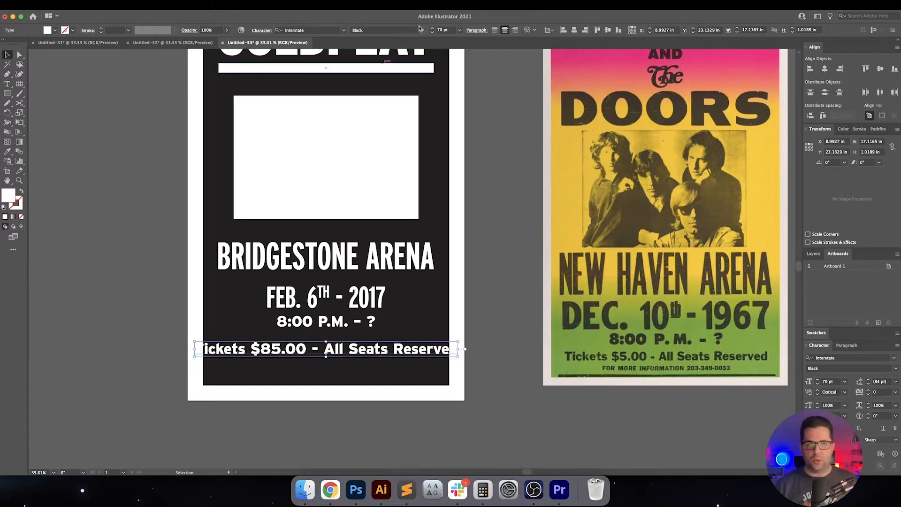
# Set the ticket line's font size to 50 pt
pyautogui.click(450, 29)
pyautogui.write('50')
pyautogui.press('Return')
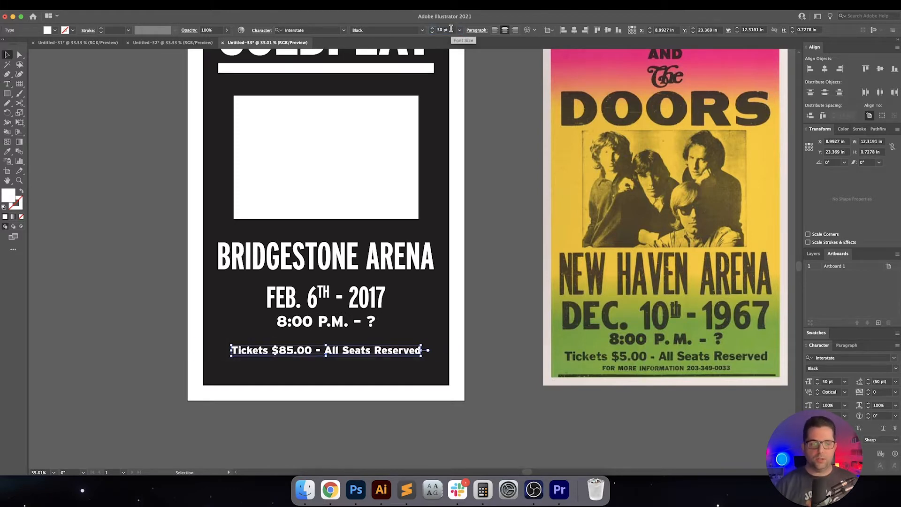
# Change the ticket line's text to Tickets $85.00+ | All Seats Reserved
pyautogui.doubleClick(305, 350)
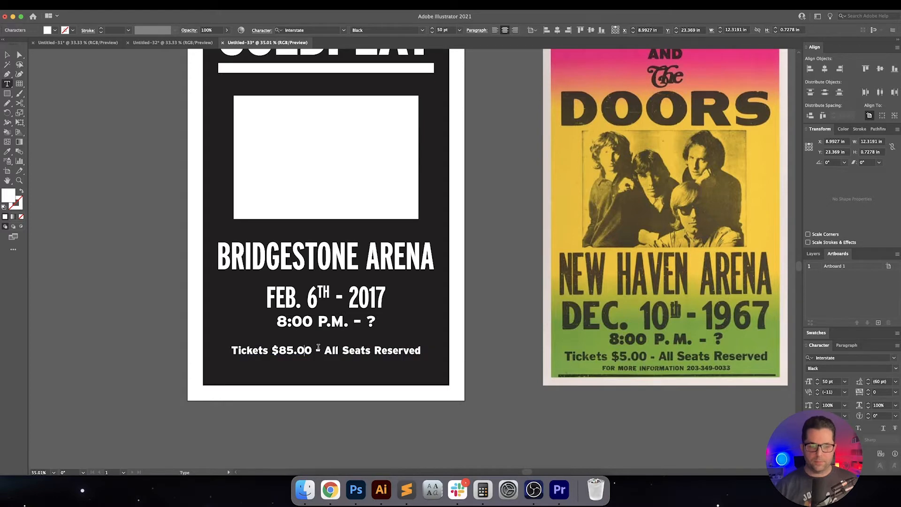
pyautogui.write('+')
pyautogui.press('Delete')
pyautogui.press('Delete')
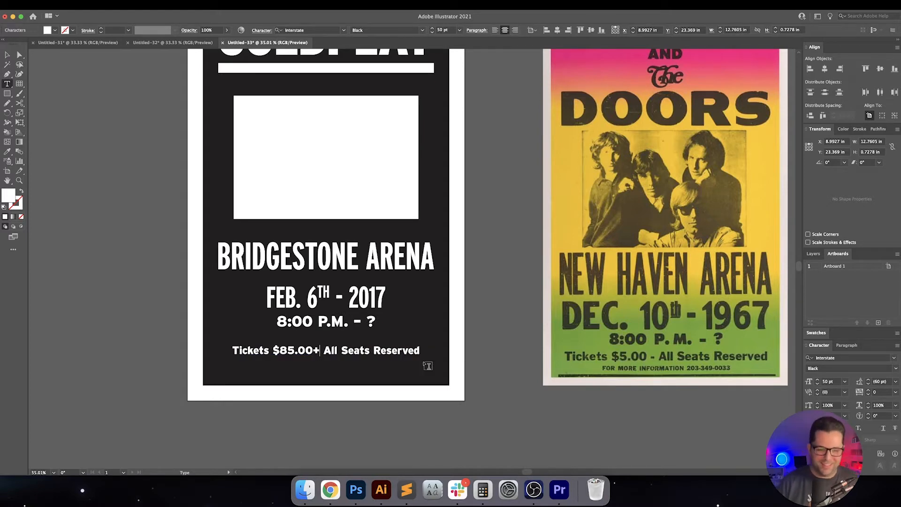
pyautogui.write('|')
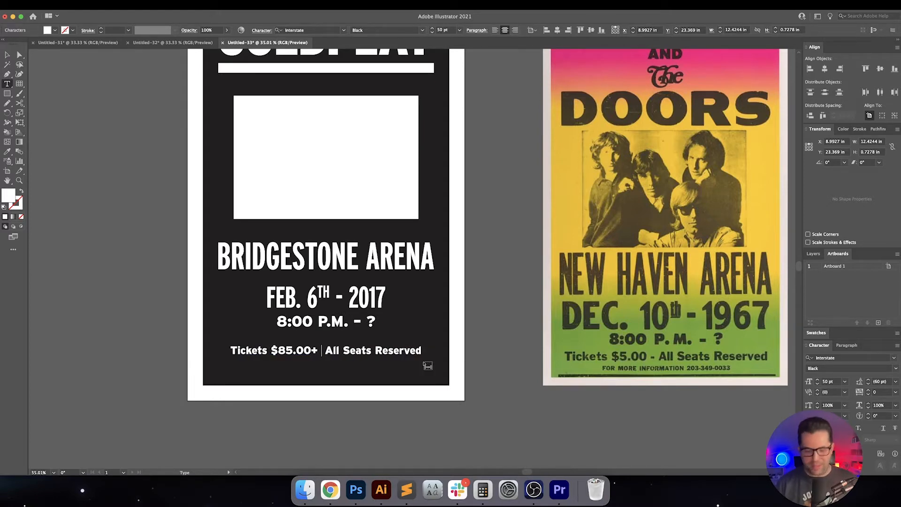
pyautogui.press('Escape')
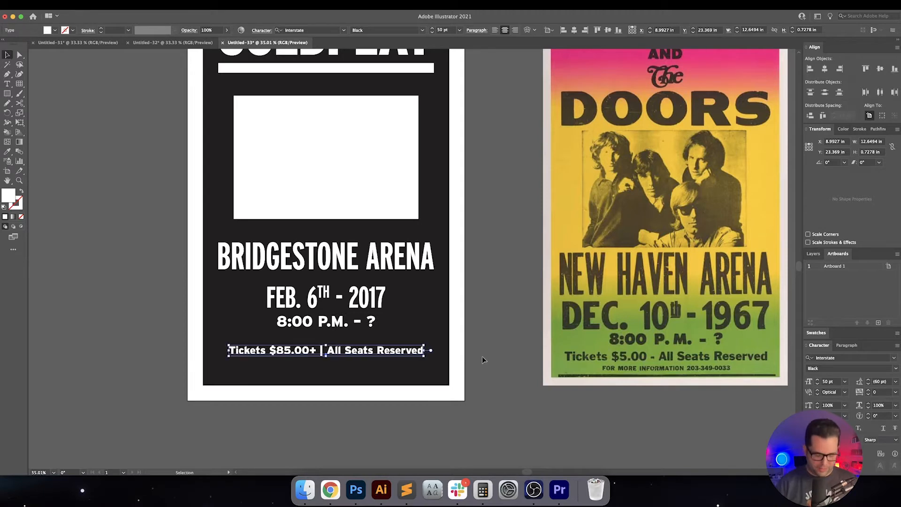
pyautogui.click(500, 308)
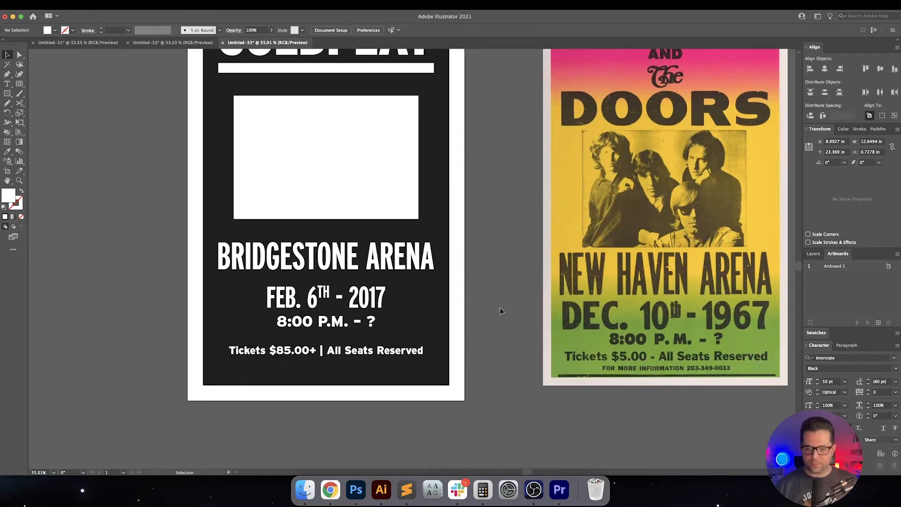
# Place a copy of the ticket line directly below it and replace its text with coldplay.com
pyautogui.moveTo(500, 308); pyautogui.dragTo(500, 281)
pyautogui.keyDown('alt'); pyautogui.keyDown('shift'); pyautogui.moveTo(379, 323); pyautogui.dragTo(379, 345); pyautogui.keyUp('shift'); pyautogui.keyUp('alt')
pyautogui.doubleClick(344, 349)
pyautogui.tripleClick(339, 344)
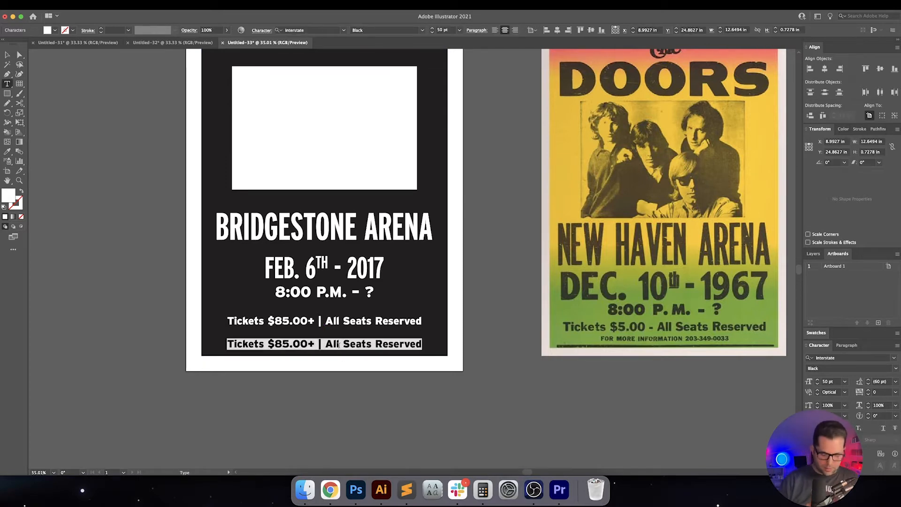
pyautogui.write('coldplay.com')
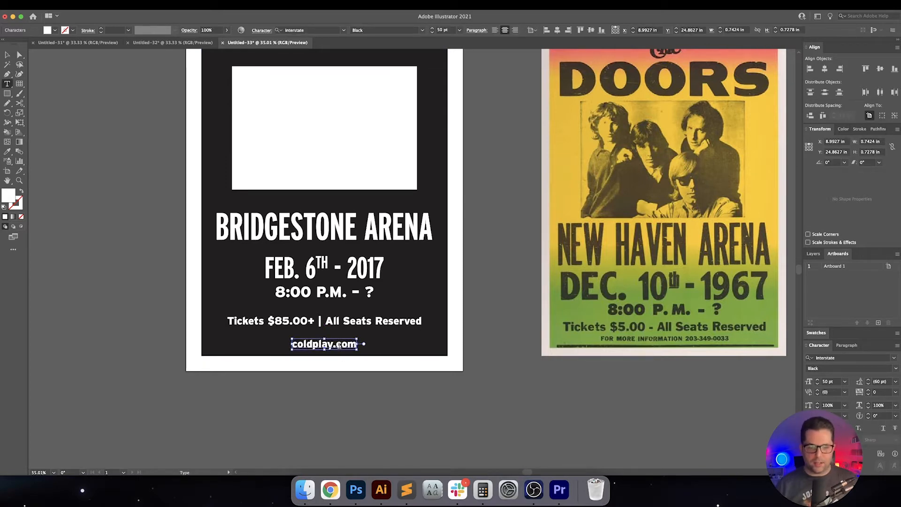
pyautogui.press('Escape')
# Set the coldplay.com line's font size to 30 pt and its font style to Regular
pyautogui.click(442, 30)
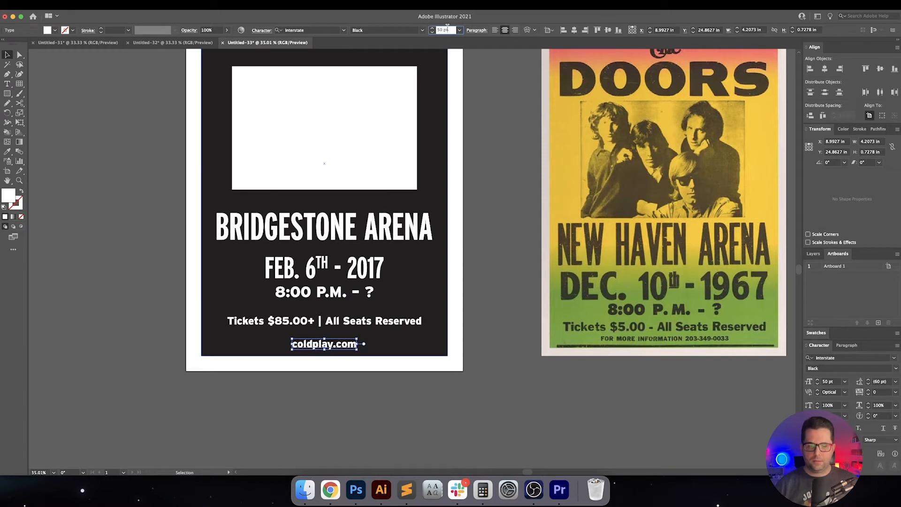
pyautogui.write('30')
pyautogui.press('Return')
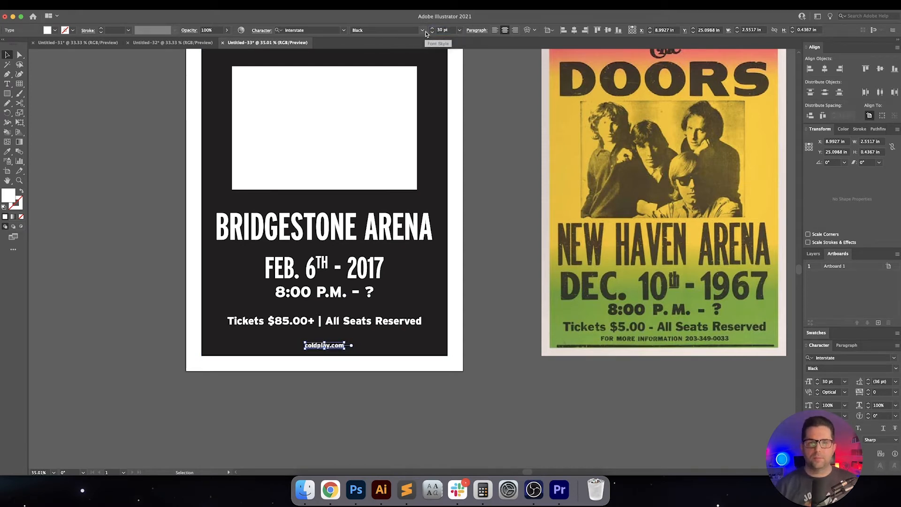
pyautogui.click(422, 30)
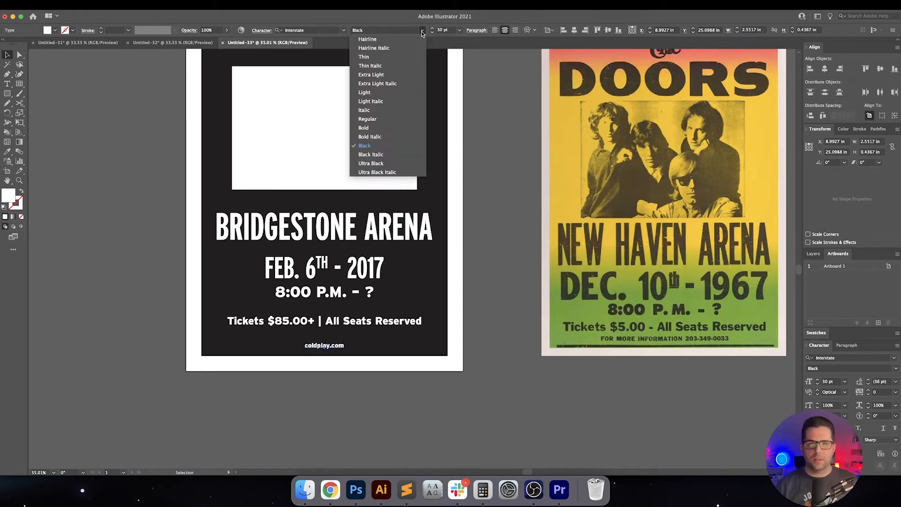
pyautogui.click(380, 122)
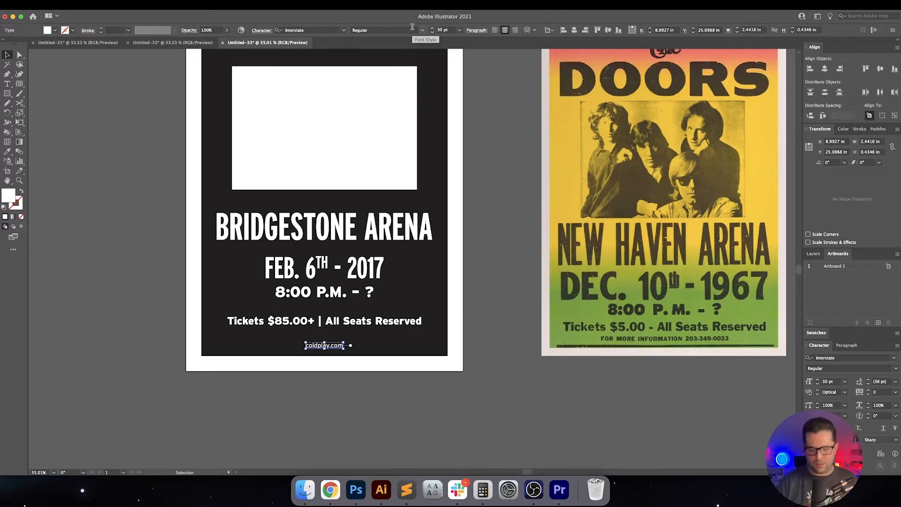
# Browse the Interstate font family and apply Interstate Bold to the coldplay.com line
pyautogui.press('super+equal')
pyautogui.press('super+equal')
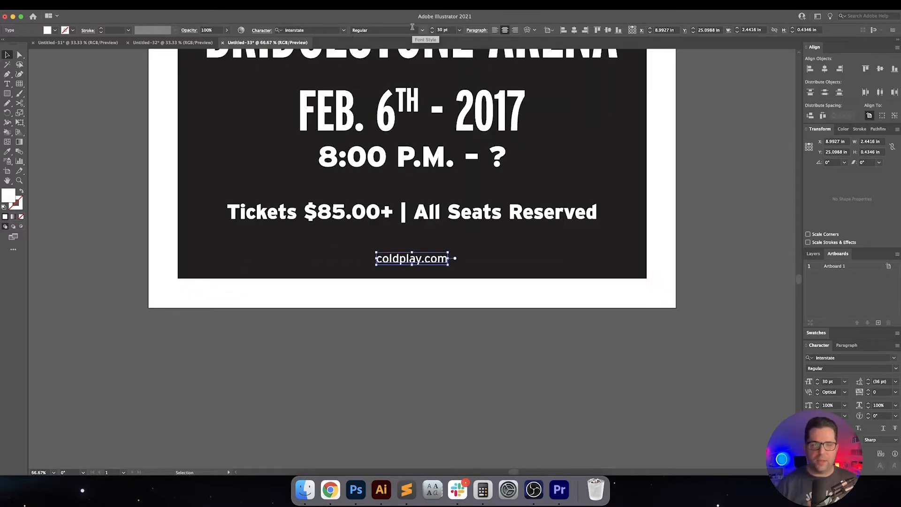
pyautogui.click(316, 30)
pyautogui.write('interstat')
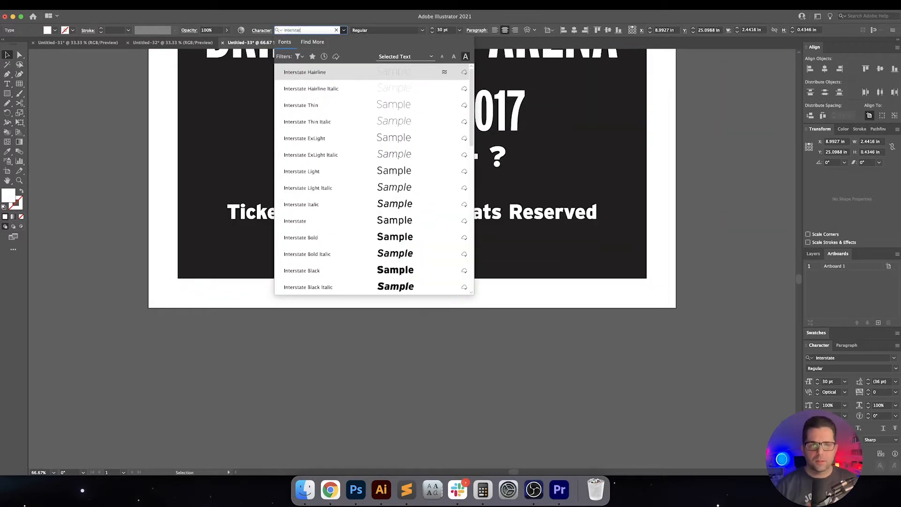
pyautogui.write('e')
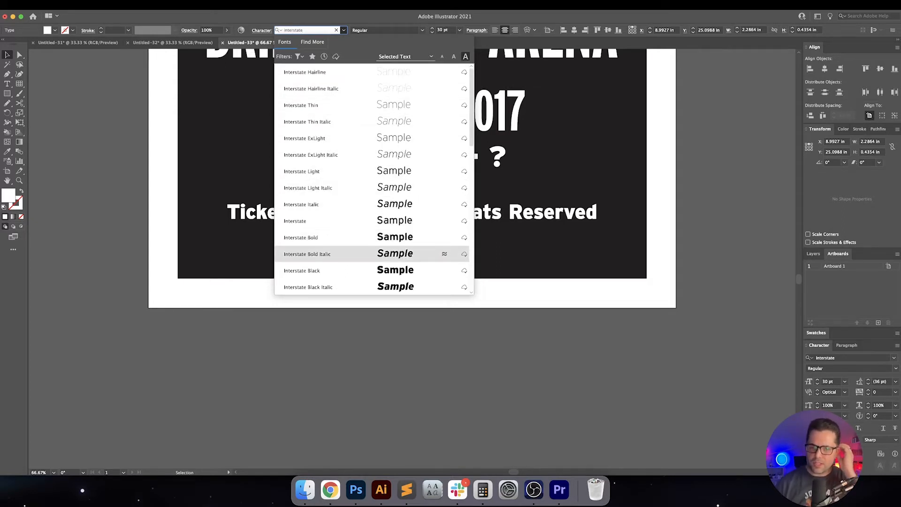
pyautogui.press('Down')
pyautogui.press('Down')
pyautogui.press('Down')
pyautogui.press('Down')
pyautogui.press('Down')
pyautogui.press('Down')
pyautogui.press('Down')
pyautogui.press('Down')
pyautogui.press('Down')
pyautogui.press('Down')
pyautogui.press('Down')
pyautogui.press('Down')
pyautogui.press('Down')
pyautogui.press('Down')
pyautogui.press('Down')
pyautogui.press('Down')
pyautogui.press('Down')
pyautogui.press('Down')
pyautogui.press('Up')
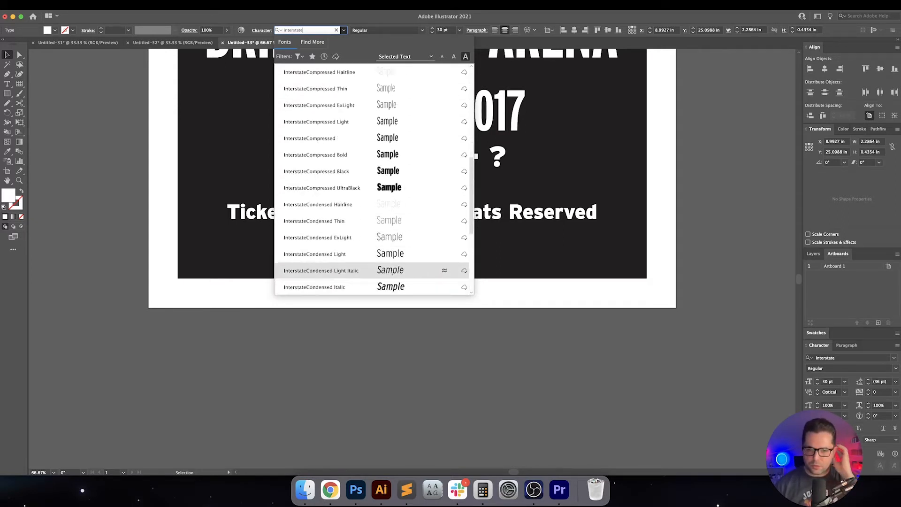
pyautogui.press('Down')
pyautogui.press('Down')
pyautogui.press('Down')
pyautogui.press('Down')
pyautogui.press('Down')
pyautogui.press('Down')
pyautogui.press('Down')
pyautogui.press('Down')
pyautogui.press('Down')
pyautogui.press('Down')
pyautogui.press('Down')
pyautogui.press('Up')
pyautogui.press('Up')
pyautogui.press('Up')
pyautogui.press('Up')
pyautogui.press('Up')
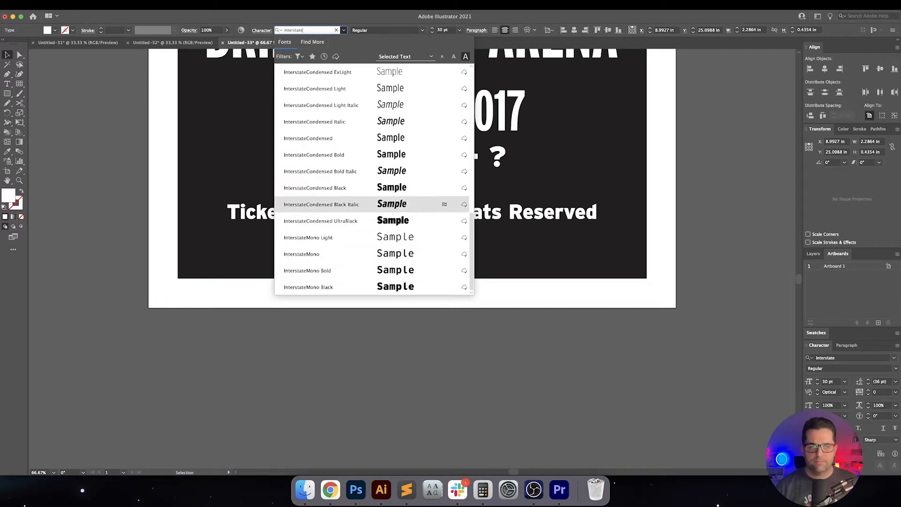
pyautogui.press('Up')
pyautogui.press('Up')
pyautogui.press('Up')
pyautogui.press('Up')
pyautogui.press('Up')
pyautogui.press('Up')
pyautogui.press('Up')
pyautogui.press('Up')
pyautogui.press('Up')
pyautogui.press('Up')
pyautogui.press('Up')
pyautogui.press('Up')
pyautogui.press('Up')
pyautogui.press('Up')
pyautogui.press('Up')
pyautogui.press('Up')
pyautogui.press('Up')
pyautogui.press('Up')
pyautogui.press('Up')
pyautogui.press('Up')
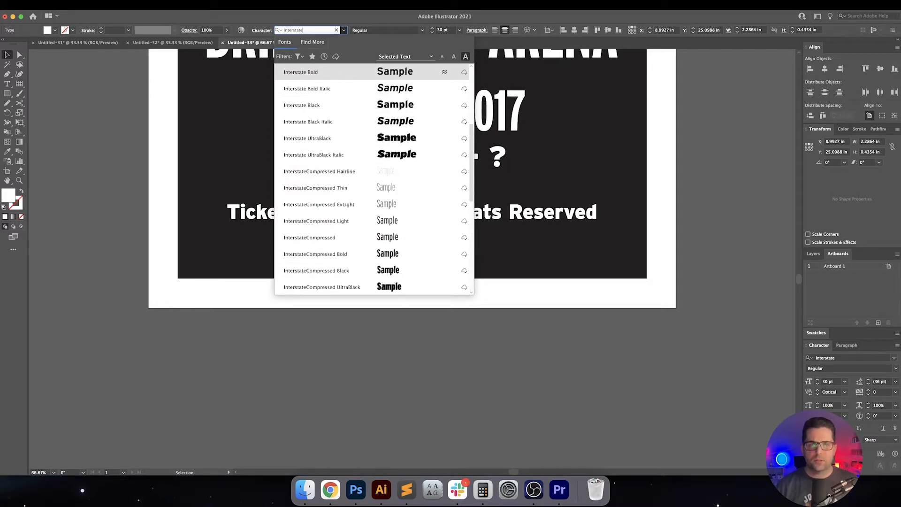
pyautogui.press('Up')
pyautogui.press('Down')
pyautogui.press('Down')
pyautogui.press('Down')
pyautogui.press('Up')
pyautogui.press('Up')
pyautogui.press('Down')
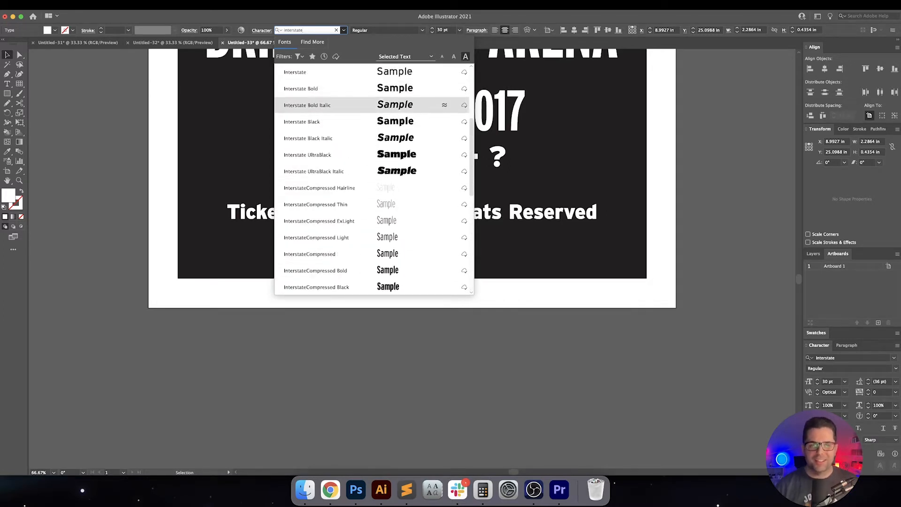
pyautogui.press('Up')
pyautogui.press('Return')
pyautogui.click(512, 314)
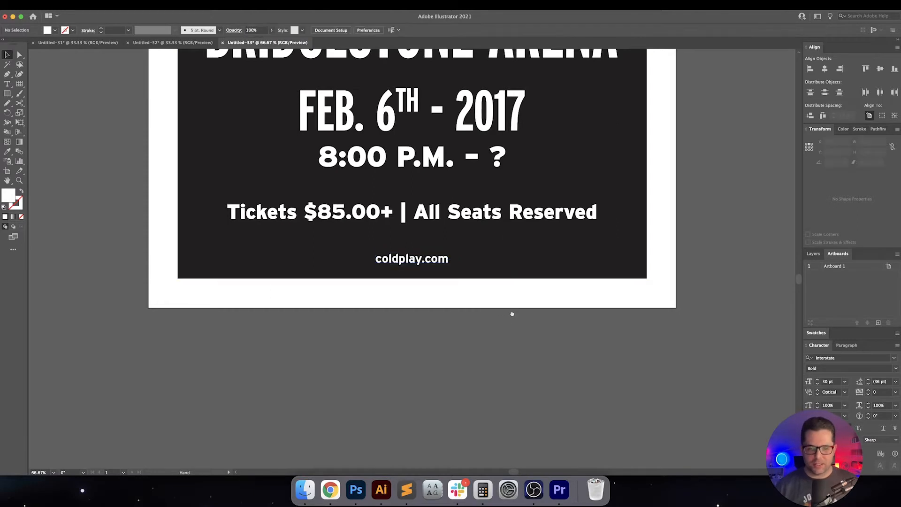
# Extend the website line so that it reads coldplay.com | ticketmaster.com
pyautogui.scroll(2, 512, 313)
pyautogui.hscroll(3, 512, 313)
pyautogui.press('t')
pyautogui.click(408, 268)
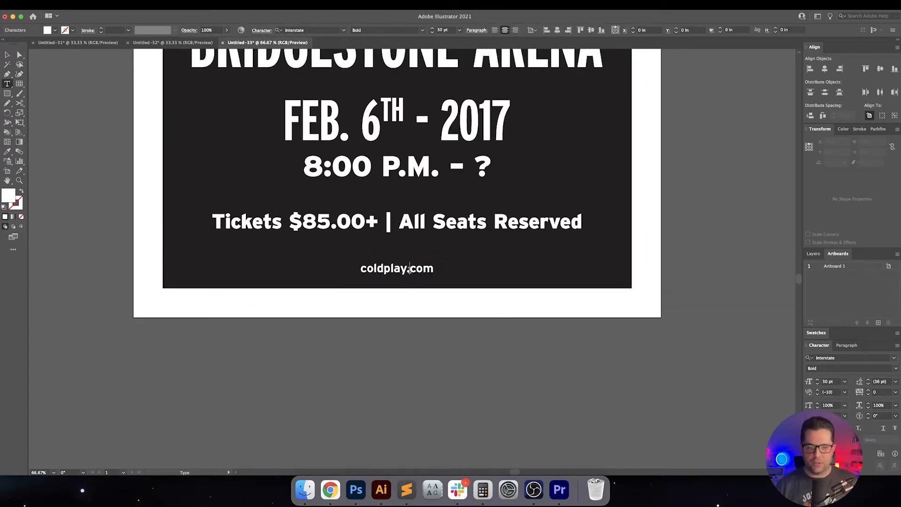
pyautogui.press('Right')
pyautogui.press('Right')
pyautogui.press('Right')
pyautogui.press('Right')
pyautogui.write('| ')
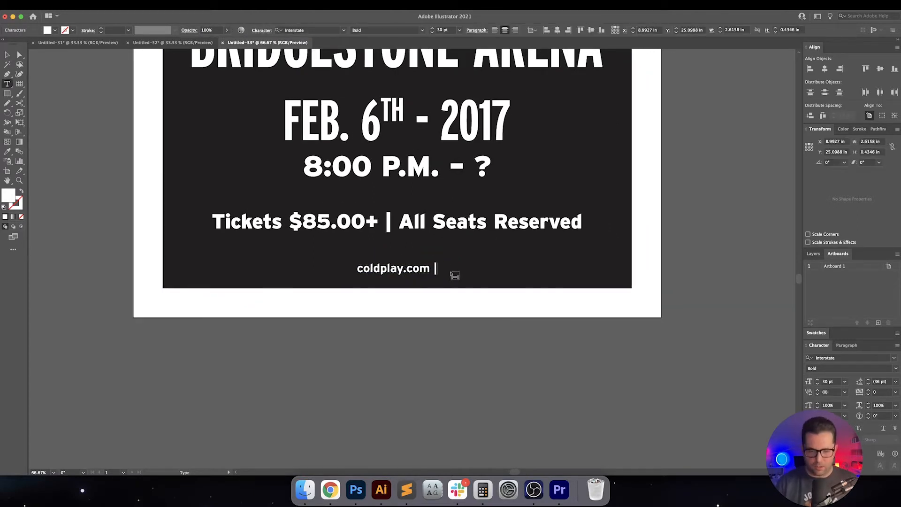
pyautogui.write('ticke')
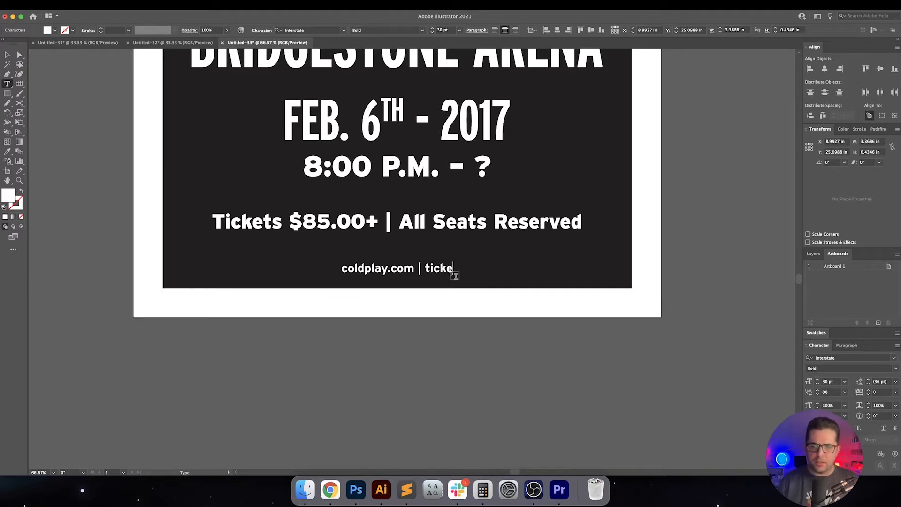
pyautogui.write('tmaster.com')
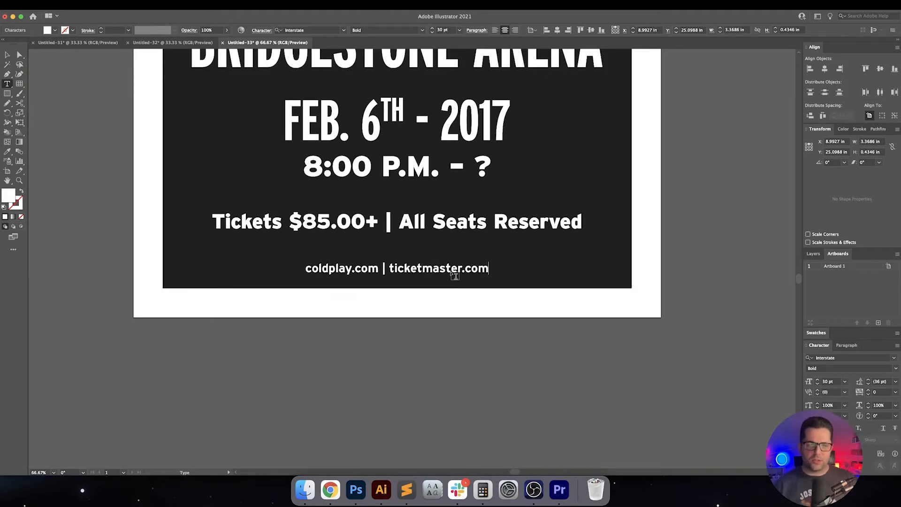
pyautogui.press('Escape')
pyautogui.click(545, 389)
# Move the Doors reference poster closer to the Coldplay poster for a side-by-side comparison
pyautogui.moveTo(547, 333); pyautogui.dragTo(562, 368)
pyautogui.press('super+0')
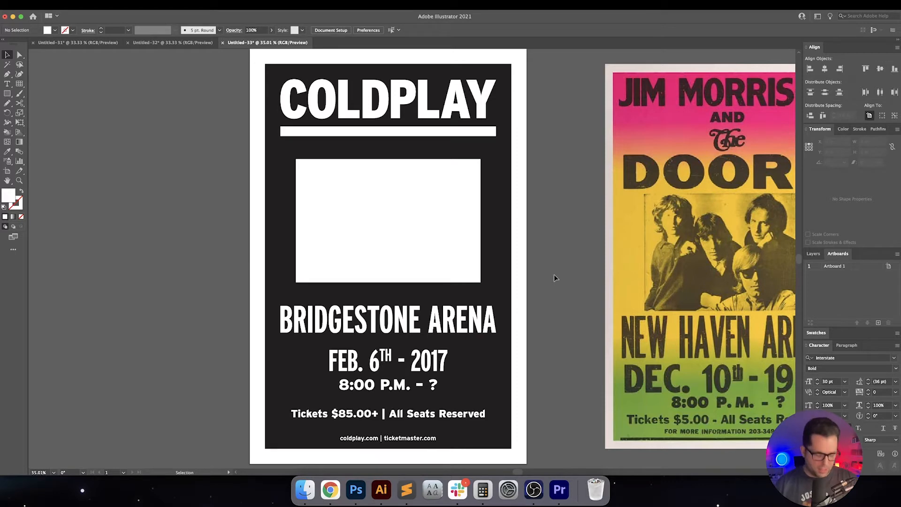
pyautogui.moveTo(557, 277); pyautogui.dragTo(475, 275)
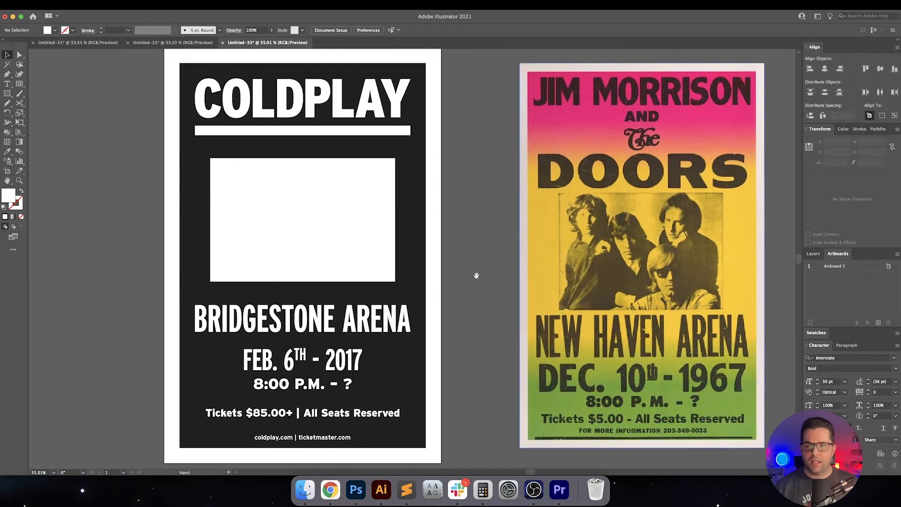
pyautogui.moveTo(582, 255); pyautogui.dragTo(547, 260)
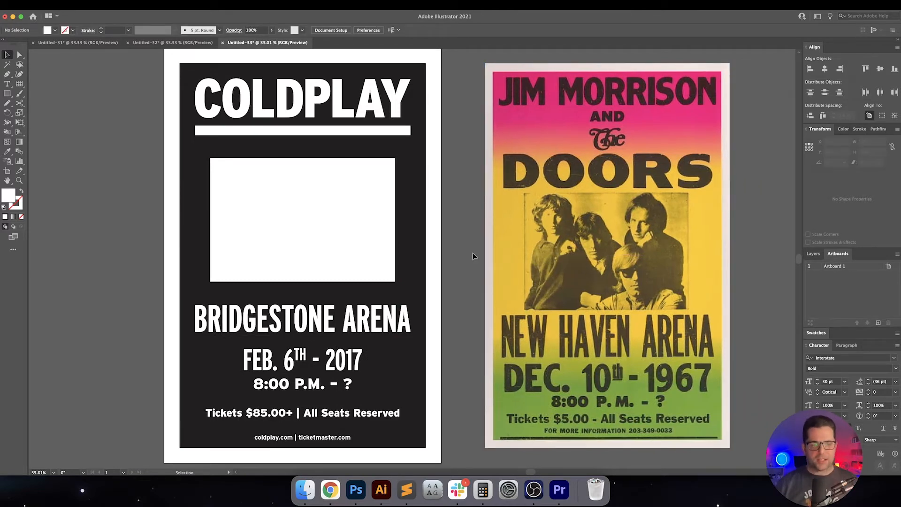
# Convert the date, time, ticket and website text lines to outlines
pyautogui.click(386, 342)
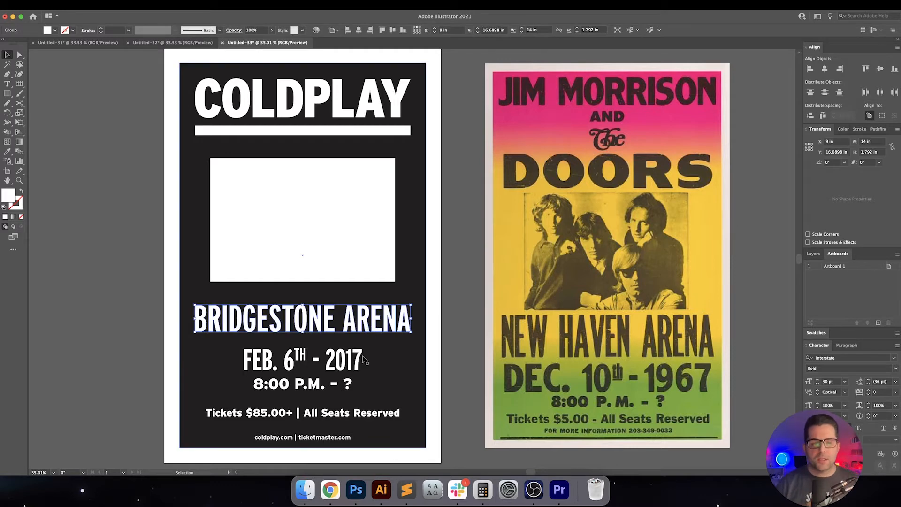
pyautogui.click(363, 359)
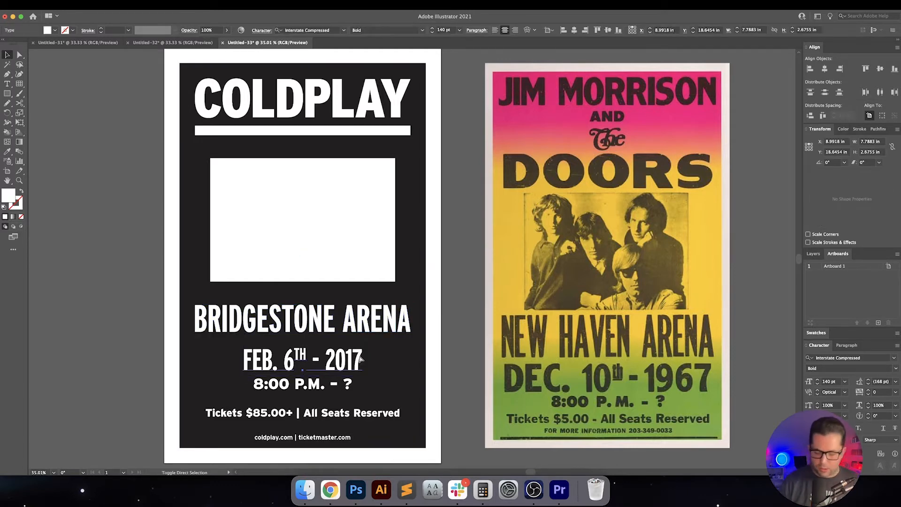
pyautogui.click(339, 390)
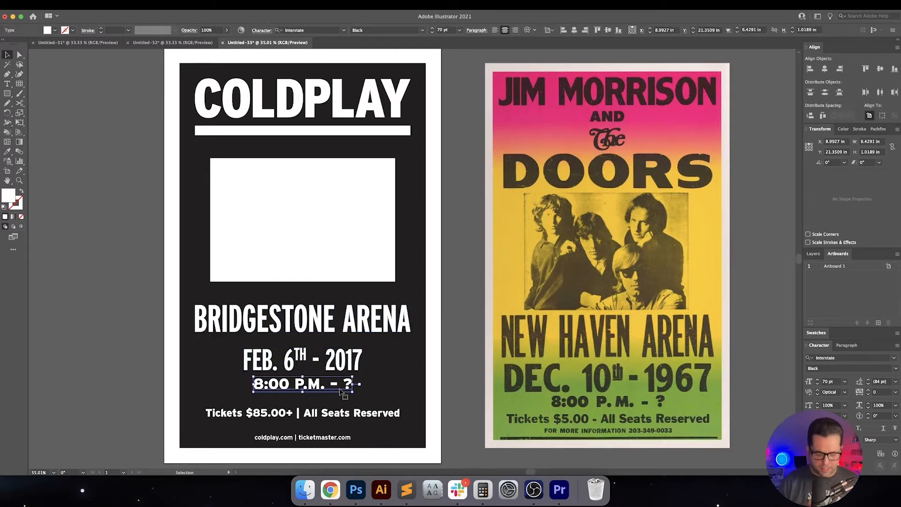
pyautogui.click(350, 414)
pyautogui.click(327, 439)
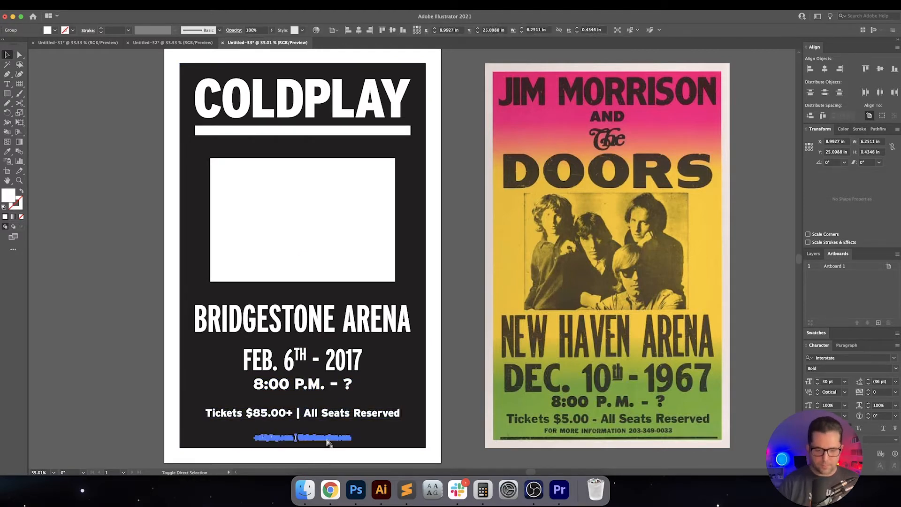
# Align the outlined website line to the bottom edge of the black background rectangle
pyautogui.moveTo(438, 407); pyautogui.dragTo(448, 392)
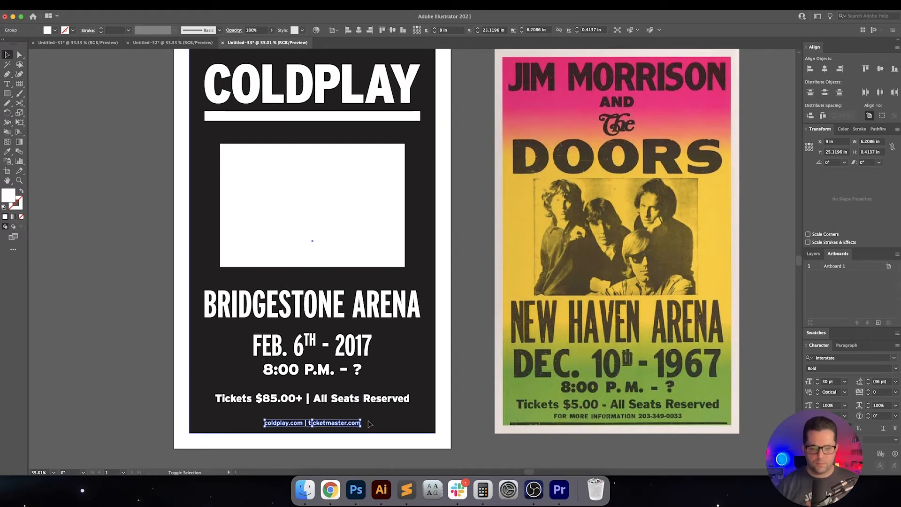
pyautogui.press('super+a')
pyautogui.click(403, 31)
pyautogui.click(458, 257)
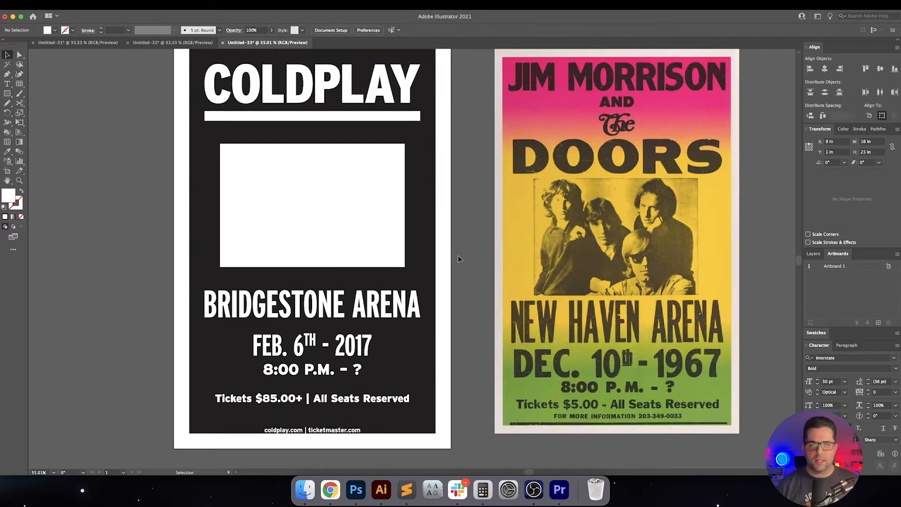
# Move the website line straight up by 1 in from the bottom edge of the black background
pyautogui.moveTo(441, 205); pyautogui.dragTo(442, 232)
pyautogui.moveTo(424, 377); pyautogui.dragTo(409, 280)
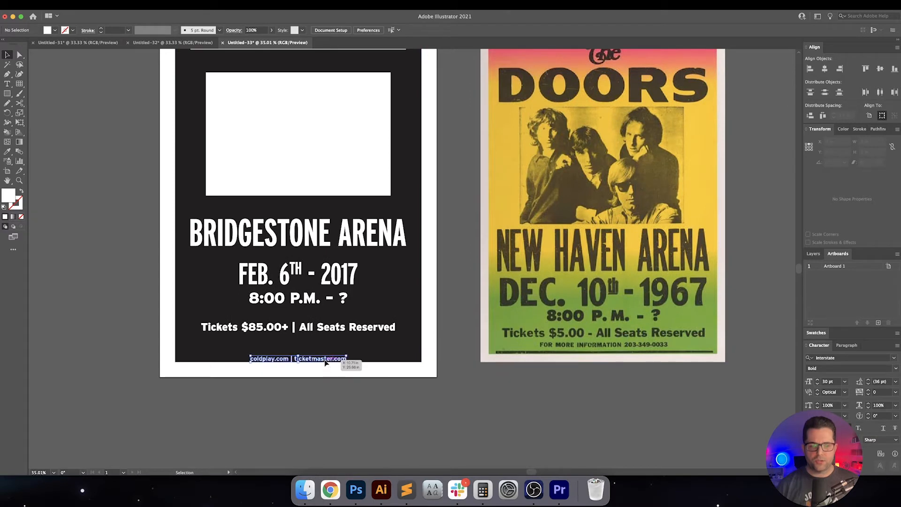
pyautogui.click(324, 359)
pyautogui.press('Return')
pyautogui.write('0')
pyautogui.press('Tab')
pyautogui.write('-2')
pyautogui.press('Tab')
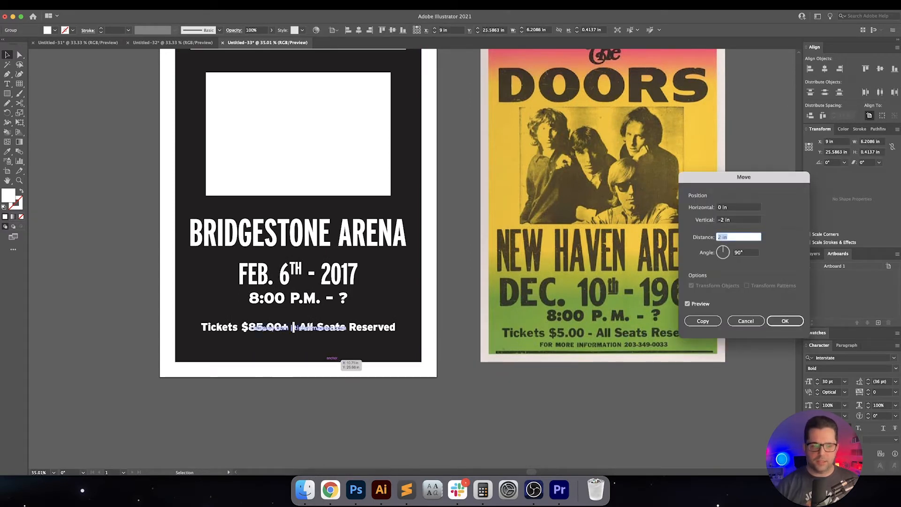
pyautogui.write('1')
pyautogui.hotkey('shift', 'Tab')
pyautogui.press('Return')
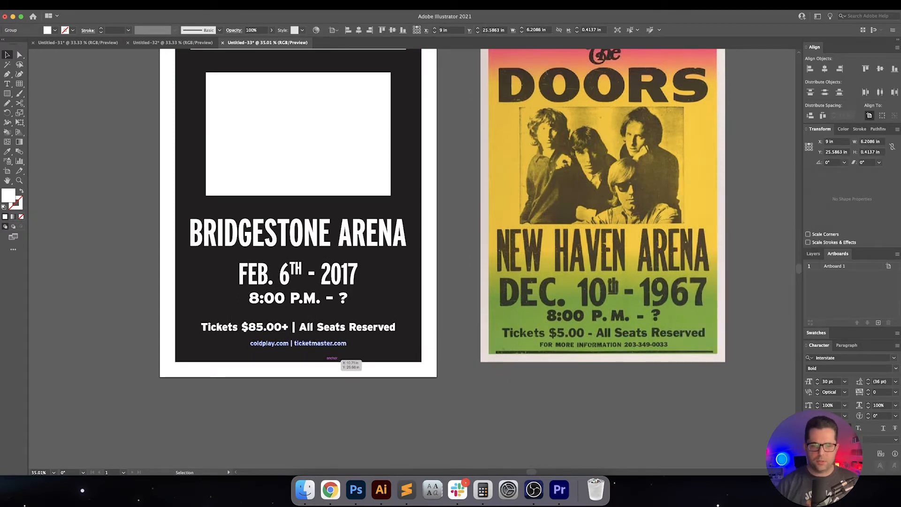
# Distribute the image block, venue, date, time, ticket and website lines with equal vertical spacing
pyautogui.scroll(2, 403, 390)
pyautogui.hscroll(-1, 404, 389)
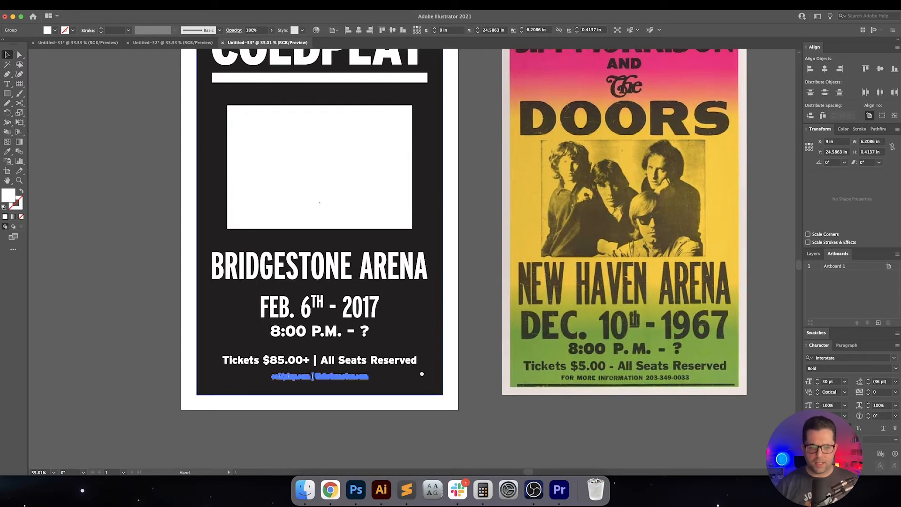
pyautogui.moveTo(421, 374); pyautogui.dragTo(425, 379)
pyautogui.scroll(1, 422, 379)
pyautogui.keyDown('shift'); pyautogui.click(401, 378); pyautogui.keyUp('shift')
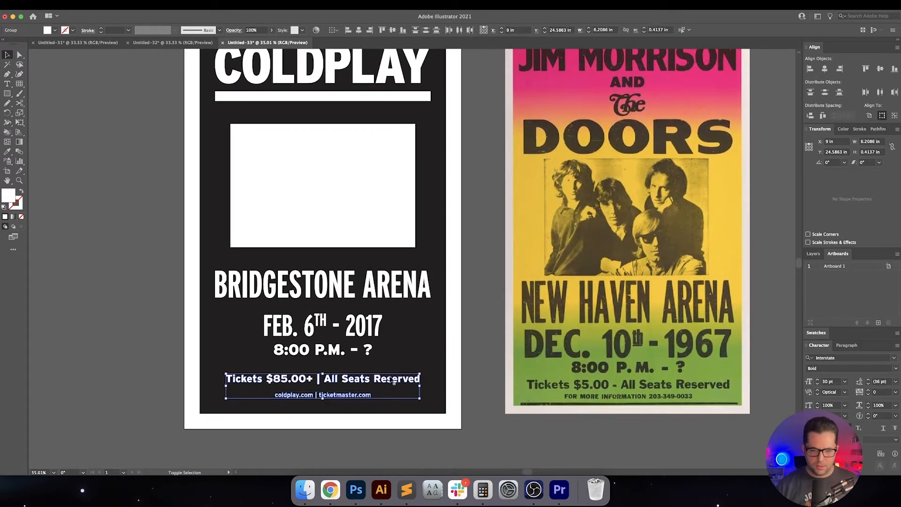
pyautogui.keyDown('shift'); pyautogui.click(359, 350); pyautogui.keyUp('shift')
pyautogui.keyDown('shift'); pyautogui.click(359, 329); pyautogui.keyUp('shift')
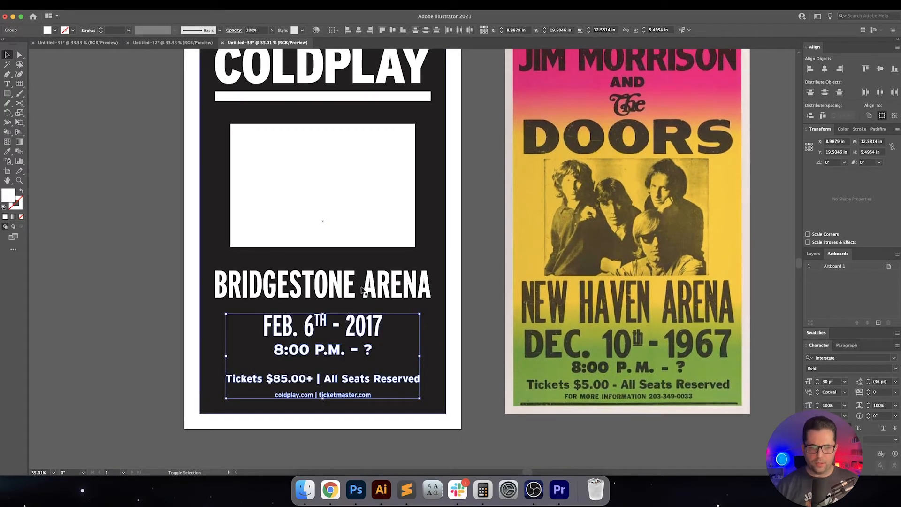
pyautogui.keyDown('shift'); pyautogui.click(395, 289); pyautogui.keyUp('shift')
pyautogui.keyDown('shift'); pyautogui.click(370, 233); pyautogui.keyUp('shift')
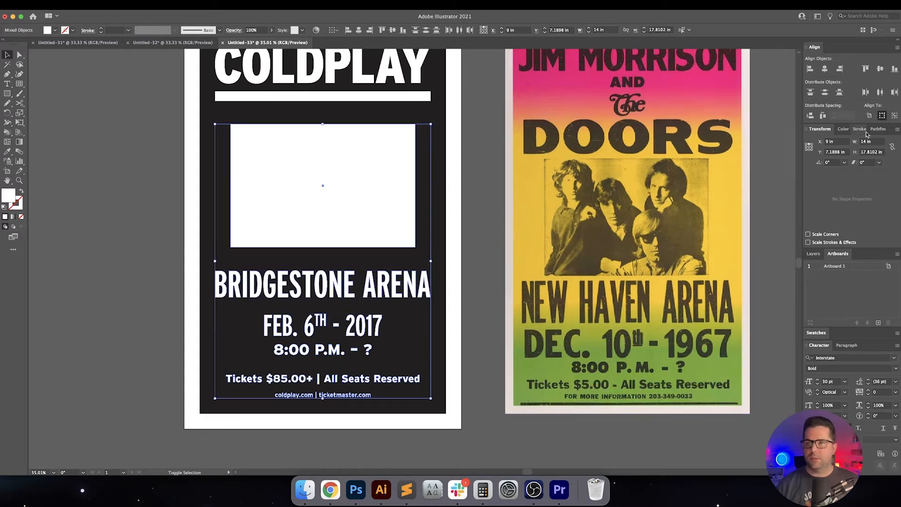
pyautogui.click(809, 116)
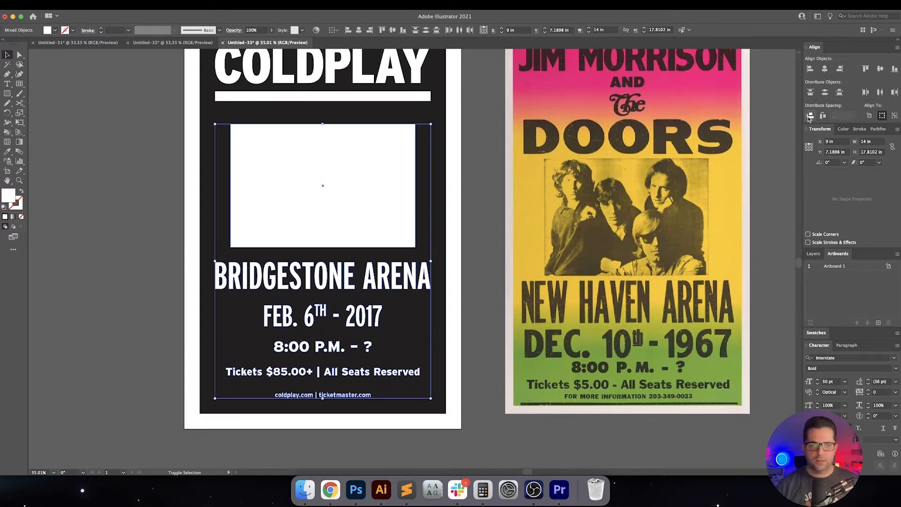
pyautogui.click(479, 268)
pyautogui.scroll(1, 481, 271)
pyautogui.moveTo(481, 271); pyautogui.dragTo(506, 298)
pyautogui.press('super+minus')
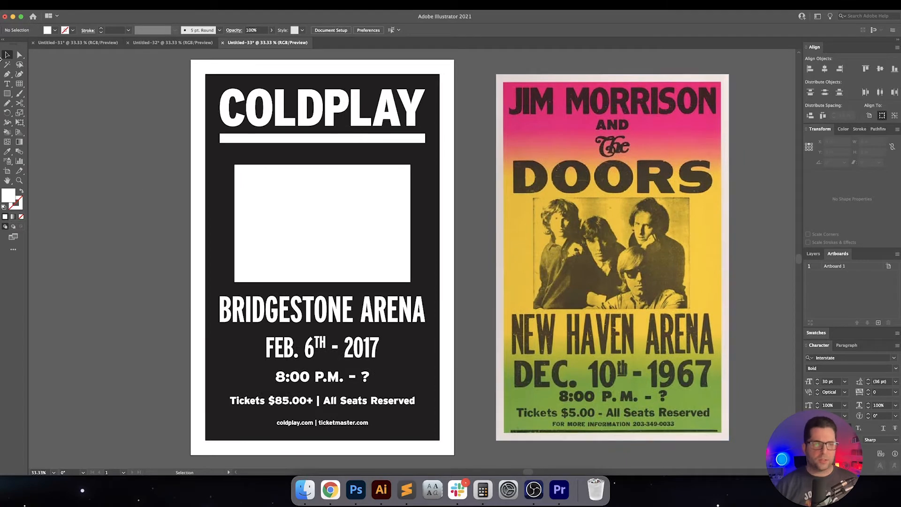
# Draw a rectangle with no fill covering the entire 18 x 27 in Coldplay artboard
pyautogui.click(8, 94)
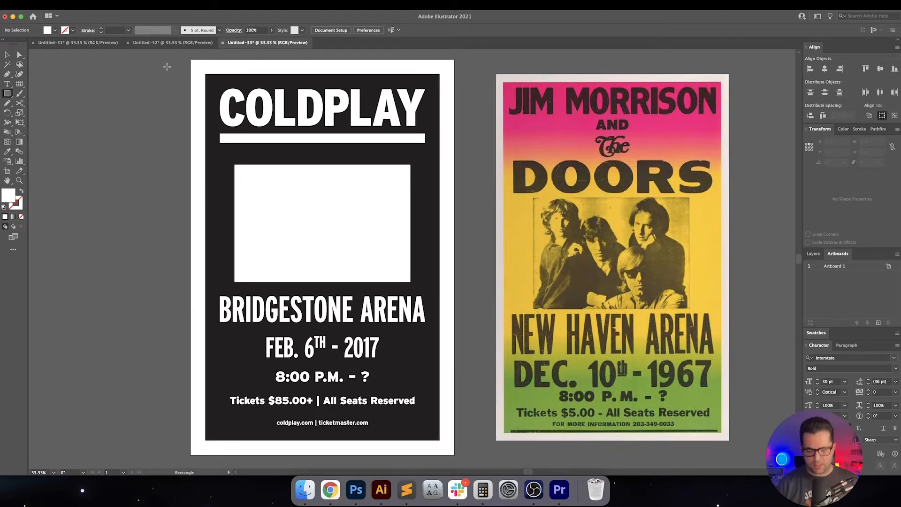
pyautogui.press('/')
pyautogui.moveTo(191, 59); pyautogui.dragTo(455, 454)
pyautogui.press('v')
pyautogui.moveTo(470, 413); pyautogui.dragTo(471, 408)
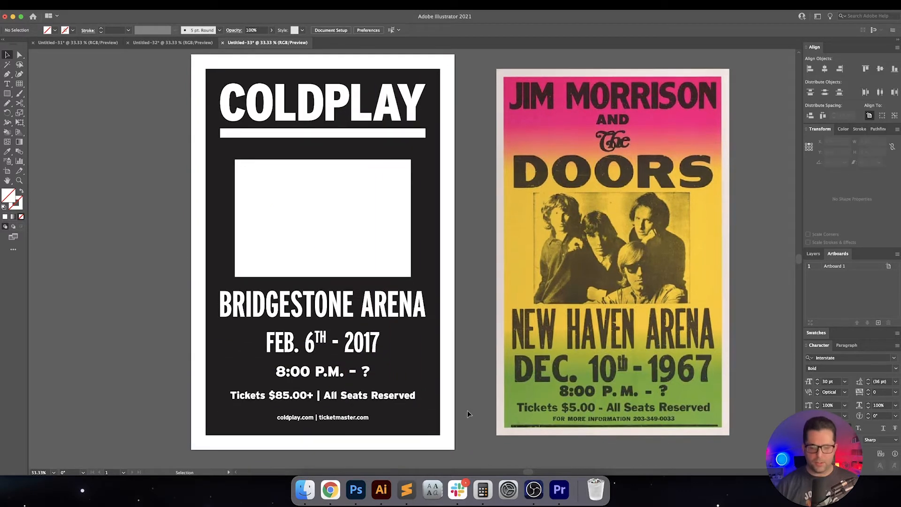
# Copy all the Coldplay poster artwork, switch to Photoshop and try to paste it as a smart object
pyautogui.moveTo(464, 453); pyautogui.dragTo(138, 73)
pyautogui.press('super+shift+a')
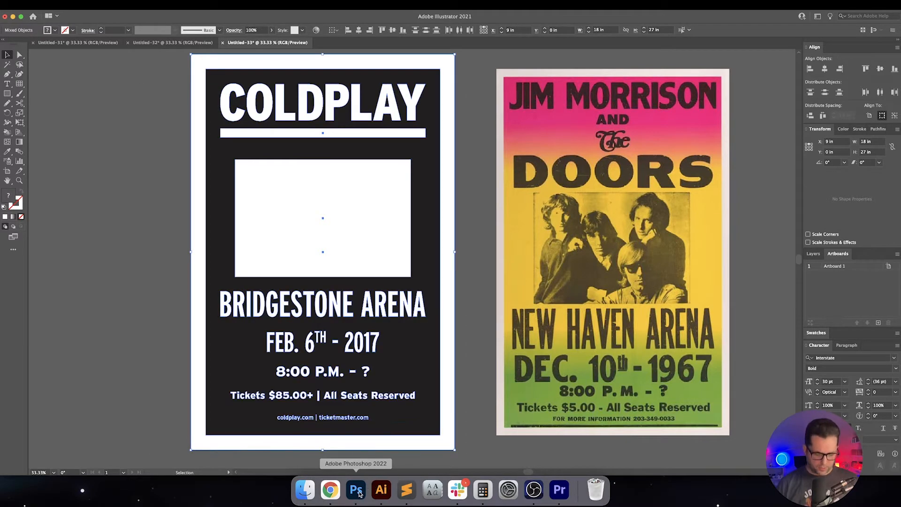
pyautogui.click(355, 489)
pyautogui.press('super+v')
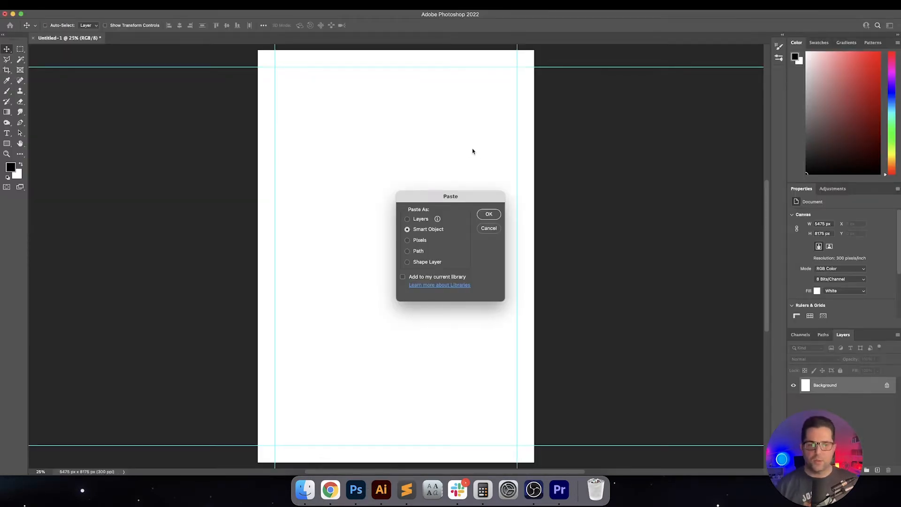
pyautogui.press('Return')
# Resize the Photoshop document to 18 x 27 inches at 300 pixels per inch
pyautogui.press('super+alt+i')
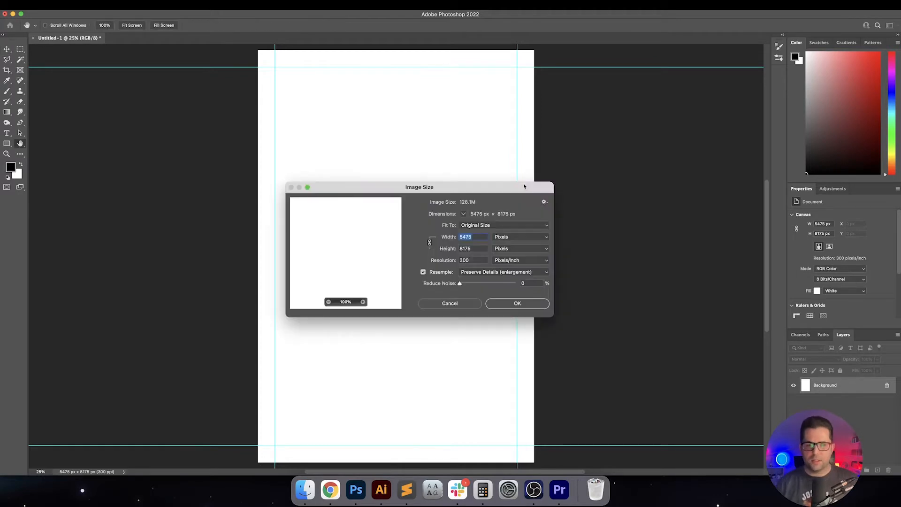
pyautogui.click(515, 236)
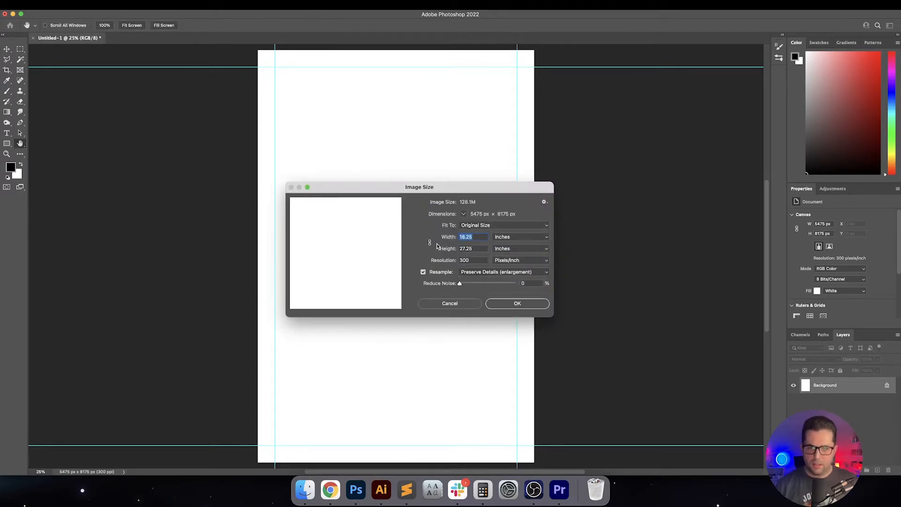
pyautogui.write('18')
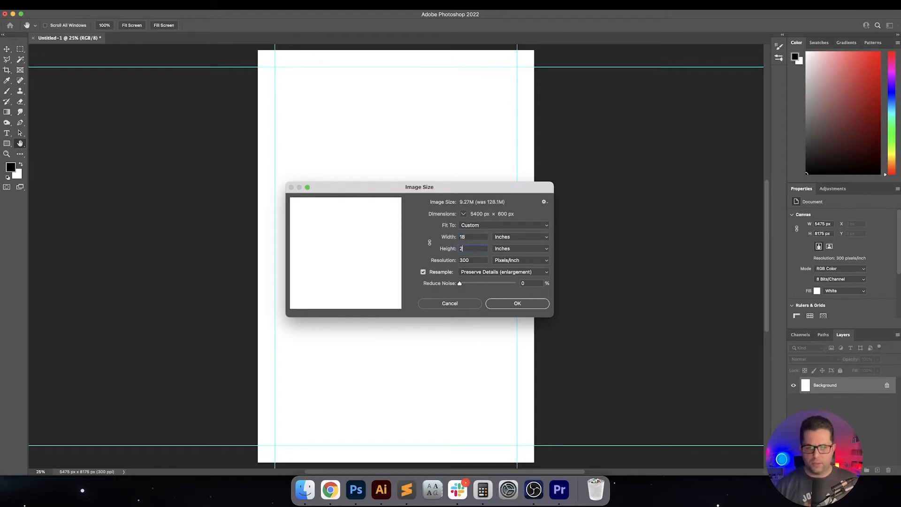
pyautogui.press('Return')
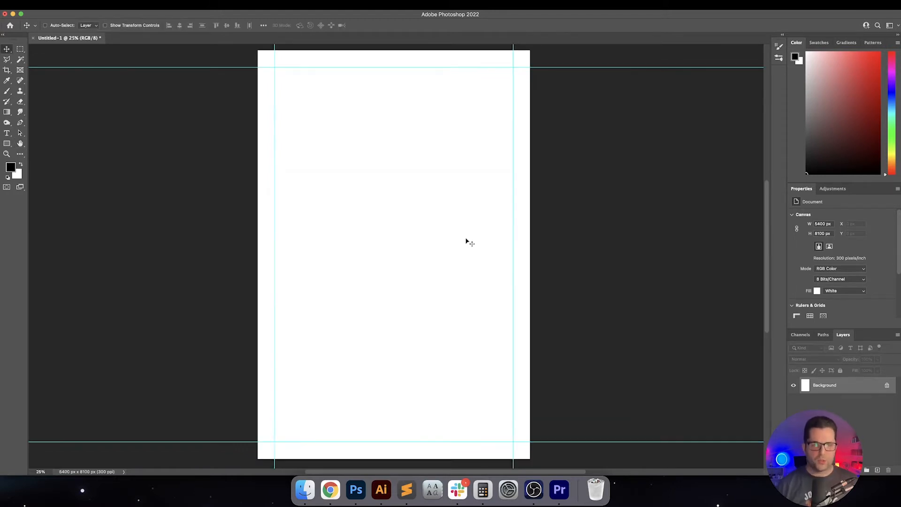
# Clear all guides and paste the complete poster artwork onto the canvas as a smart object
pyautogui.click(215, 5)
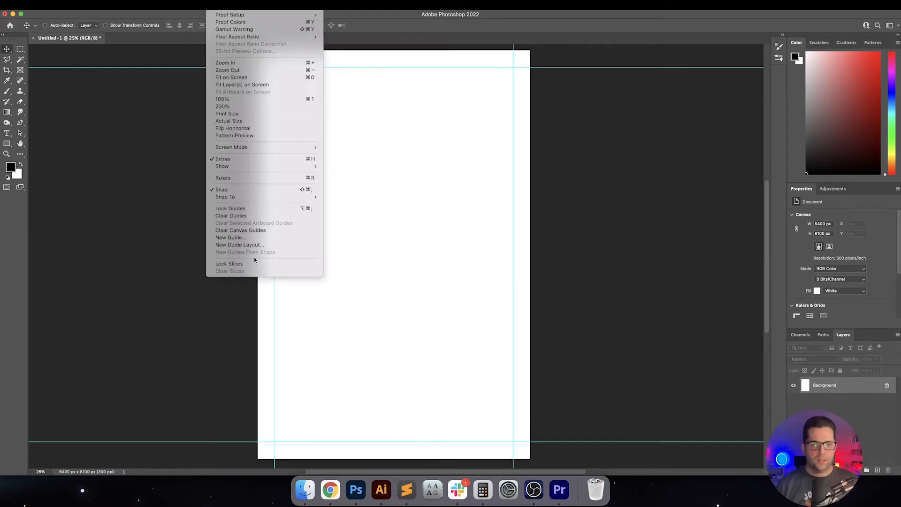
pyautogui.click(255, 216)
pyautogui.press('super+v')
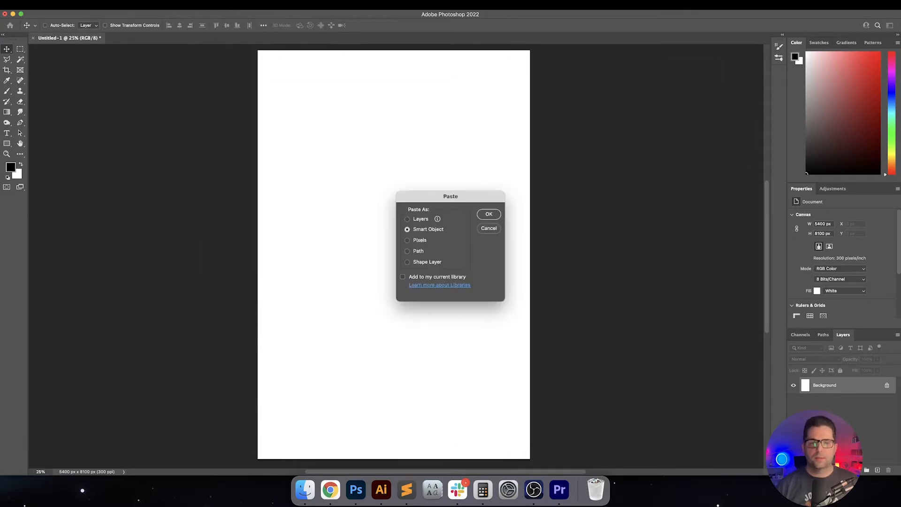
pyautogui.press('Return')
pyautogui.press('Return')
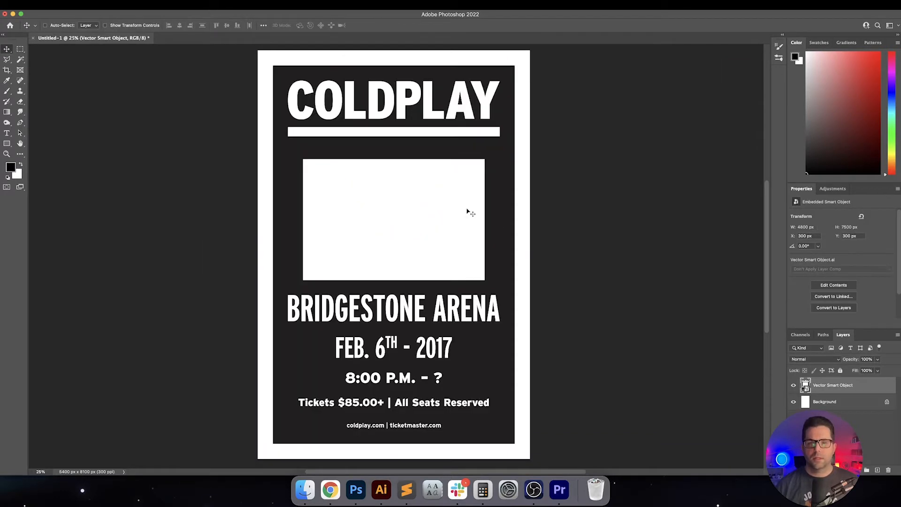
# Copy only the black background rectangle from Illustrator and paste it into the Photoshop document as a smart object
pyautogui.click(380, 497)
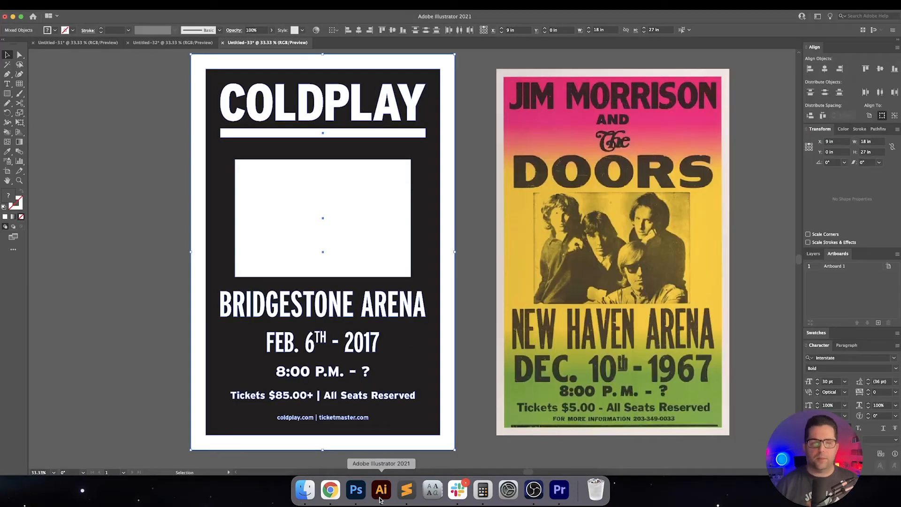
pyautogui.click(437, 360)
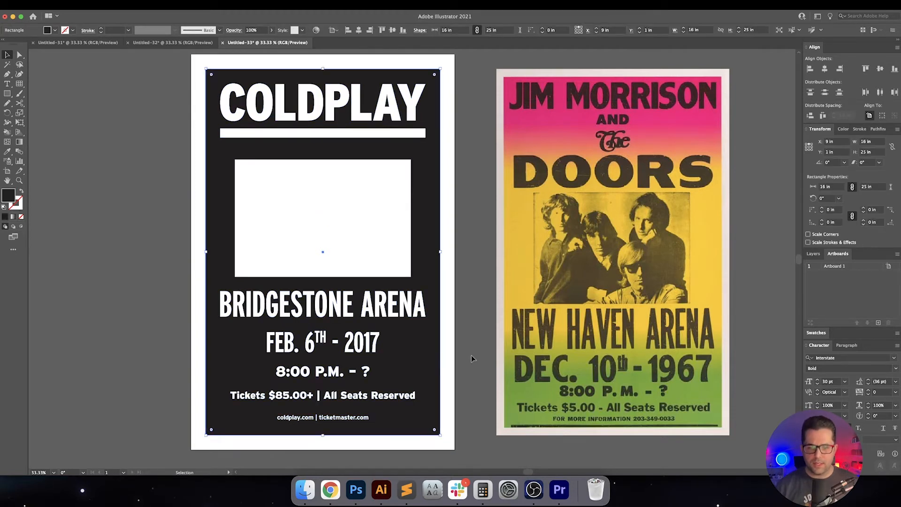
pyautogui.click(356, 490)
pyautogui.press('super+v')
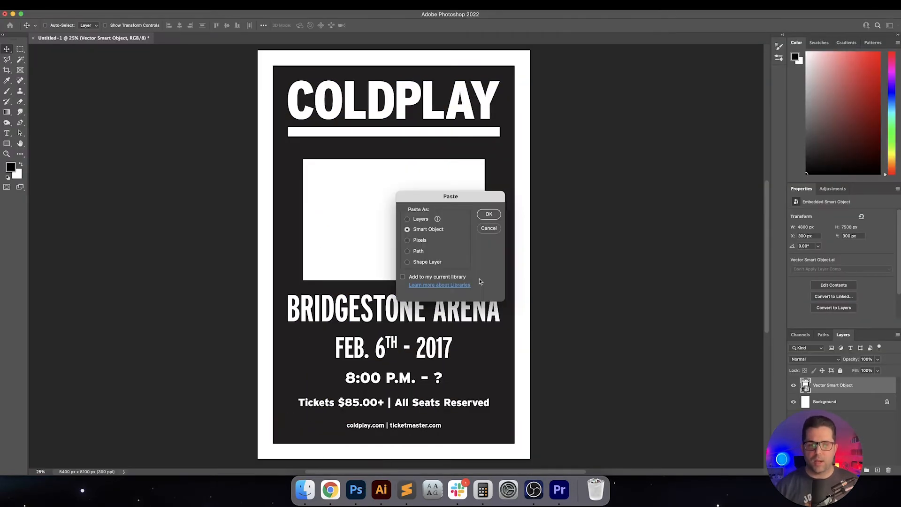
pyautogui.press('Return')
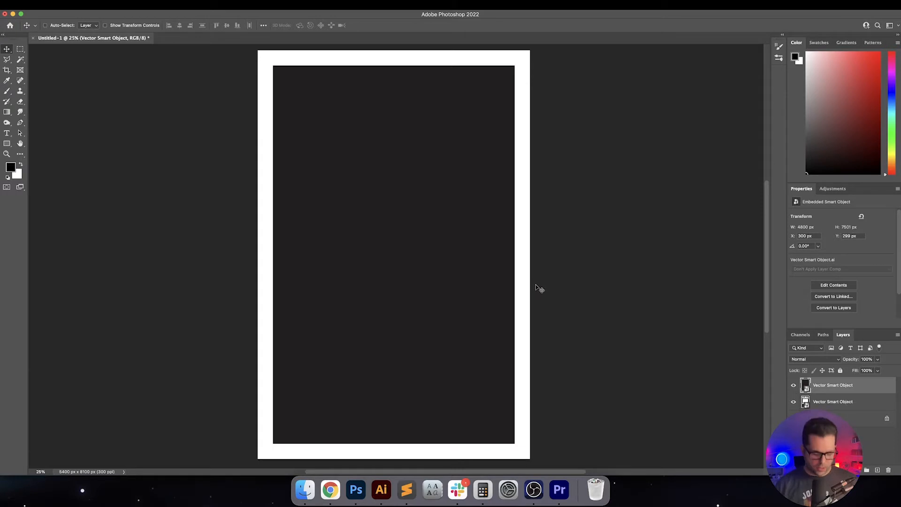
# Center the pasted black rectangle horizontally and vertically on the canvas and deselect
pyautogui.click(179, 26)
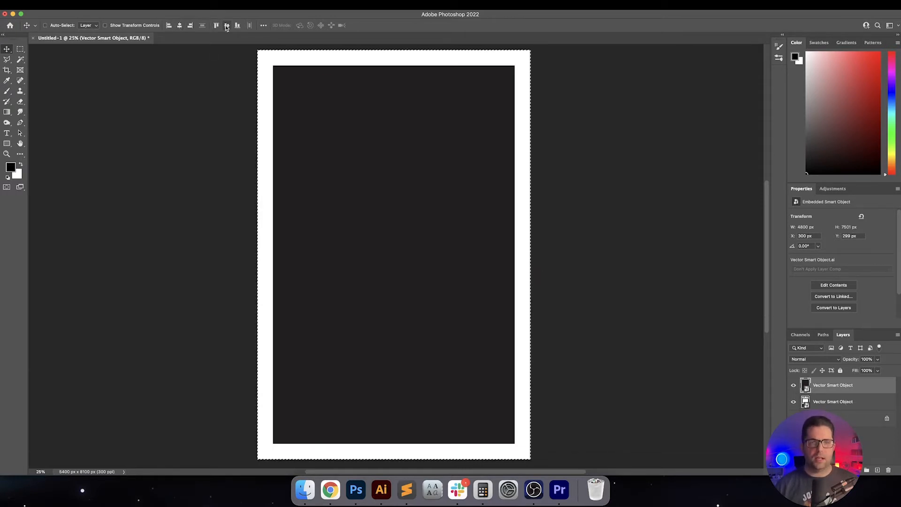
pyautogui.click(227, 26)
pyautogui.press('super+d')
# Hide the black rectangle layer and move the full poster layer above it
pyautogui.click(862, 405)
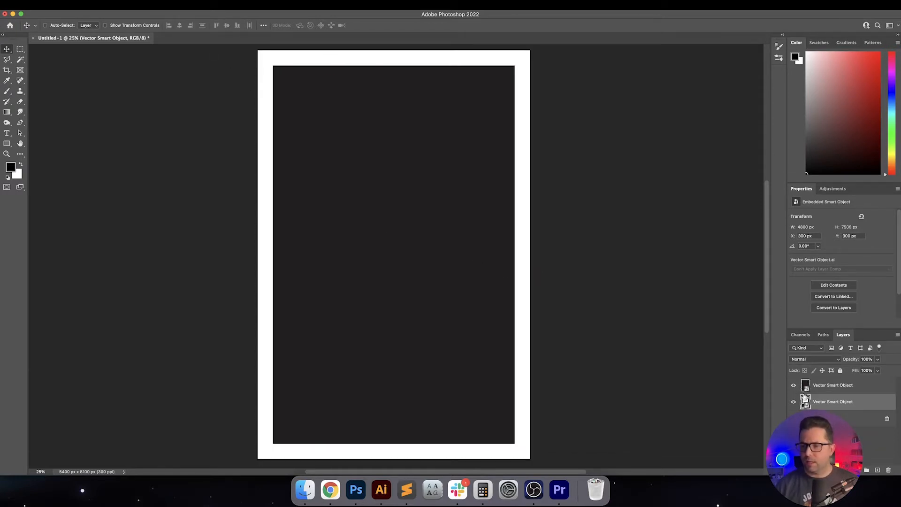
pyautogui.click(793, 384)
pyautogui.moveTo(860, 401); pyautogui.dragTo(861, 382)
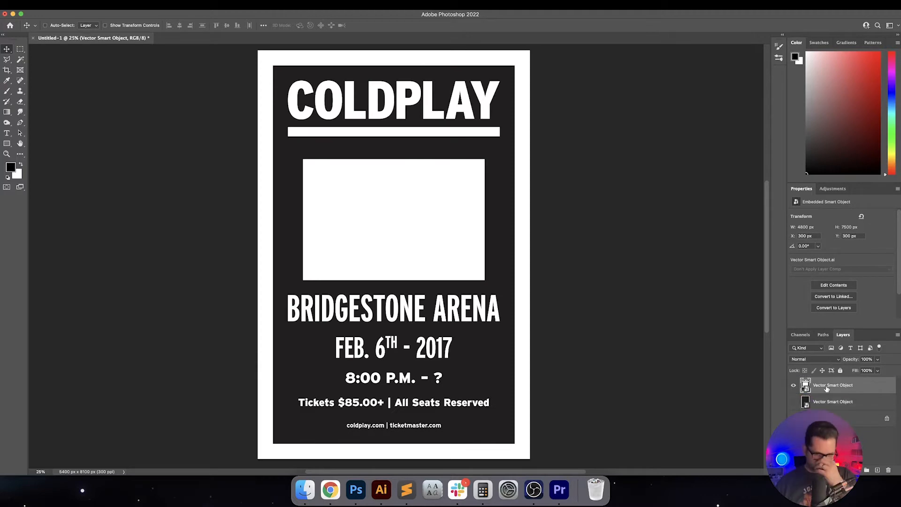
# Copy the COLDPLAY headline and its bar from Illustrator, paste them into Photoshop as a smart object and move them over the original headline
pyautogui.click(371, 491)
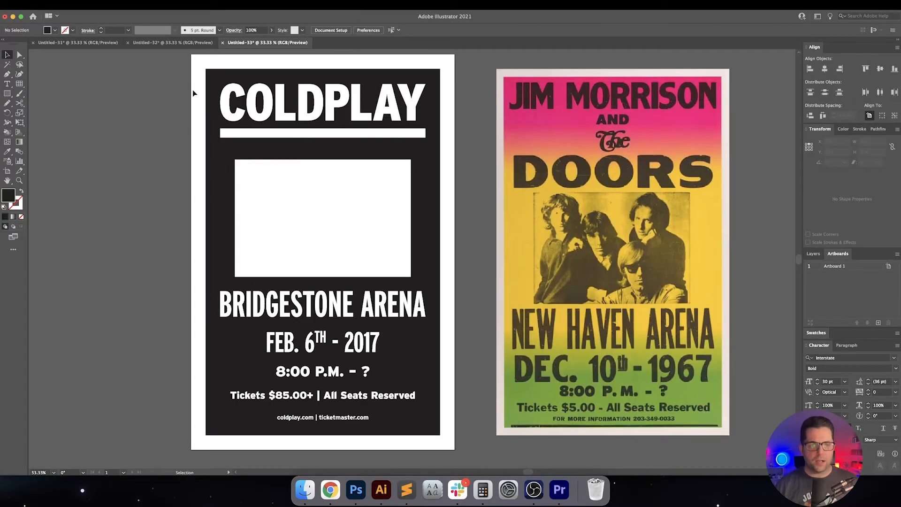
pyautogui.moveTo(192, 93); pyautogui.dragTo(441, 147)
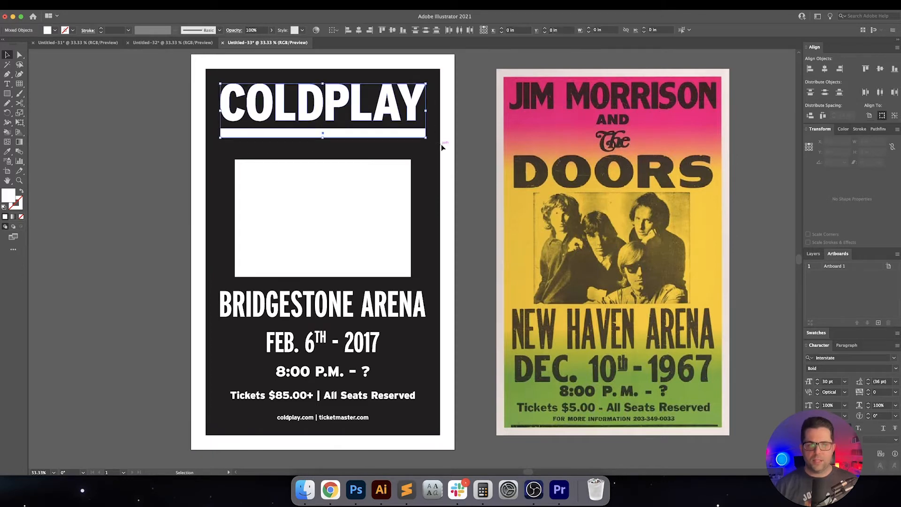
pyautogui.press('super+c')
pyautogui.click(355, 489)
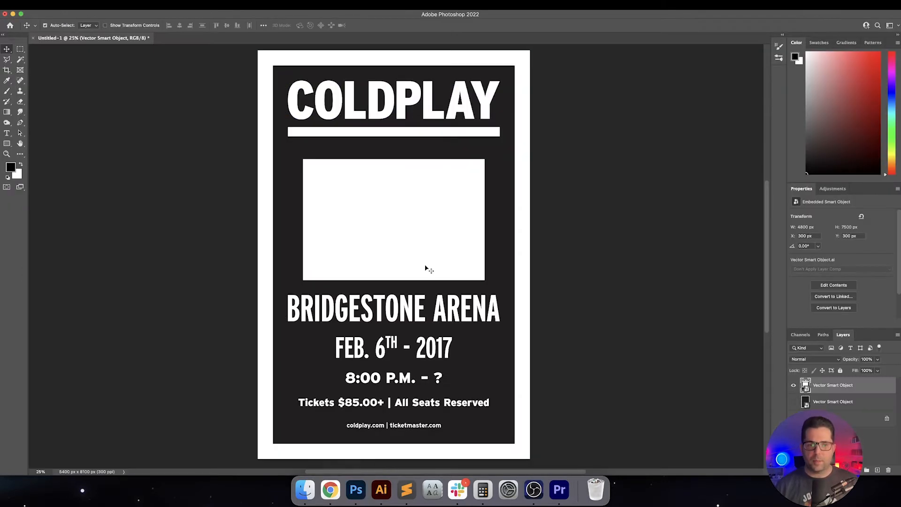
pyautogui.press('super+v')
pyautogui.press('Return')
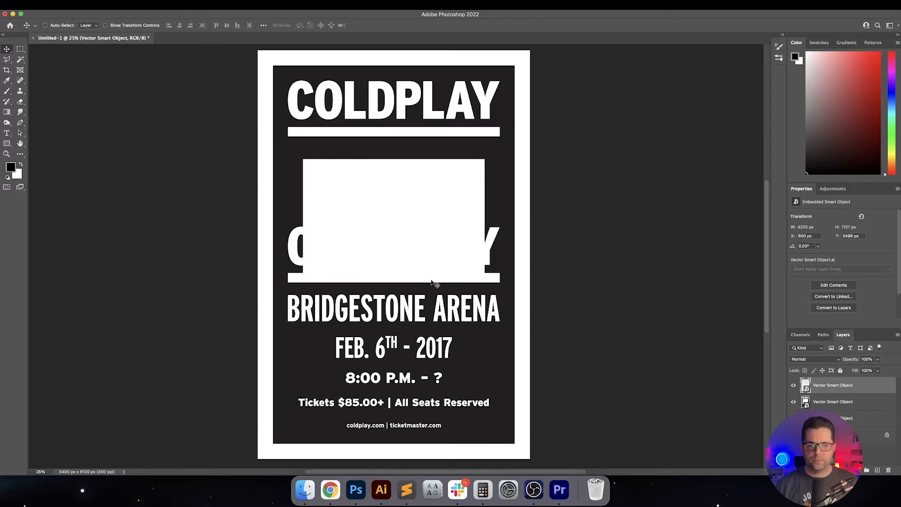
pyautogui.moveTo(432, 282); pyautogui.dragTo(422, 140)
# Nudge the pasted headline layer vertically to Y 600 px so it matches the headline underneath
pyautogui.scroll(10, 311, 125)
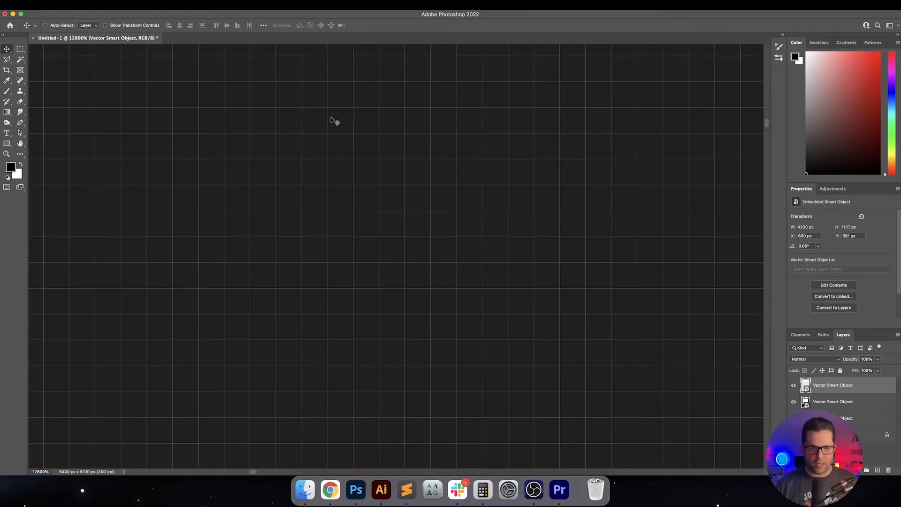
pyautogui.scroll(-12, 505, 354)
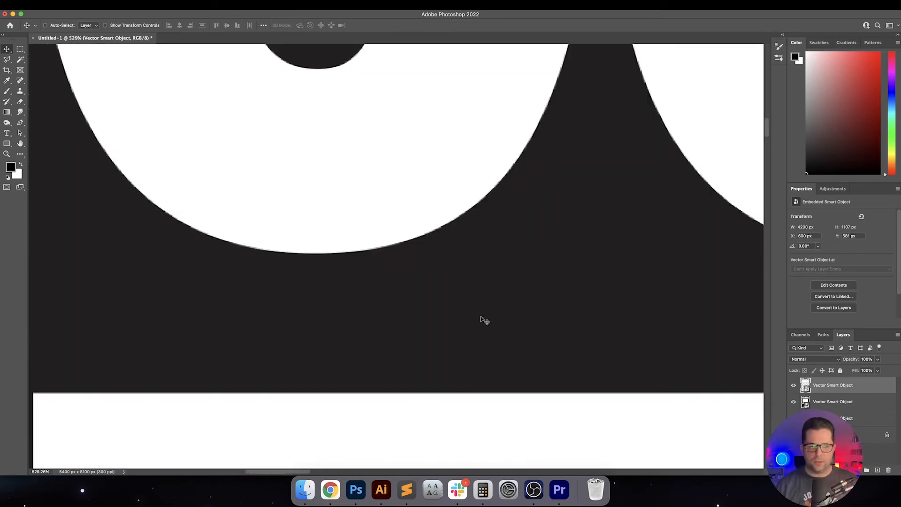
pyautogui.moveTo(417, 315); pyautogui.dragTo(500, 174)
pyautogui.hotkey('shift', 'Down')
pyautogui.hotkey('shift', 'Up')
pyautogui.hotkey('shift', 'Down')
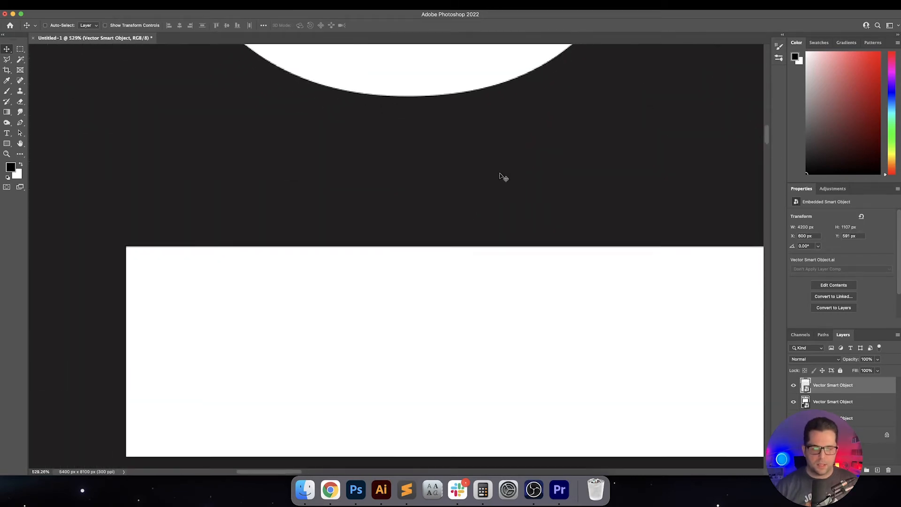
pyautogui.hotkey('shift', 'Down')
pyautogui.hotkey('shift', 'Down')
pyautogui.hotkey('shift', 'Down')
pyautogui.hotkey('shift', 'Down')
pyautogui.hotkey('shift', 'Up')
pyautogui.hotkey('shift', 'Up')
pyautogui.hotkey('shift', 'Up')
pyautogui.press('Up')
pyautogui.press('Up')
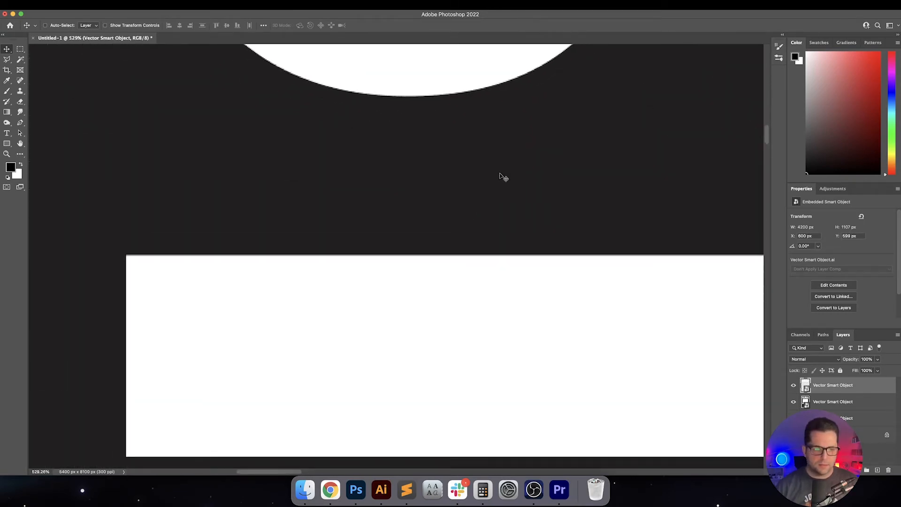
pyautogui.press('Down')
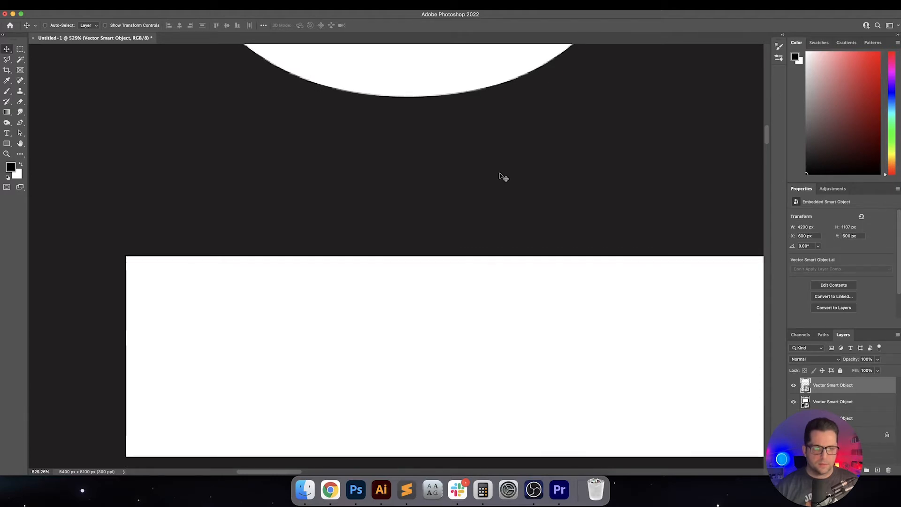
pyautogui.press('super+0')
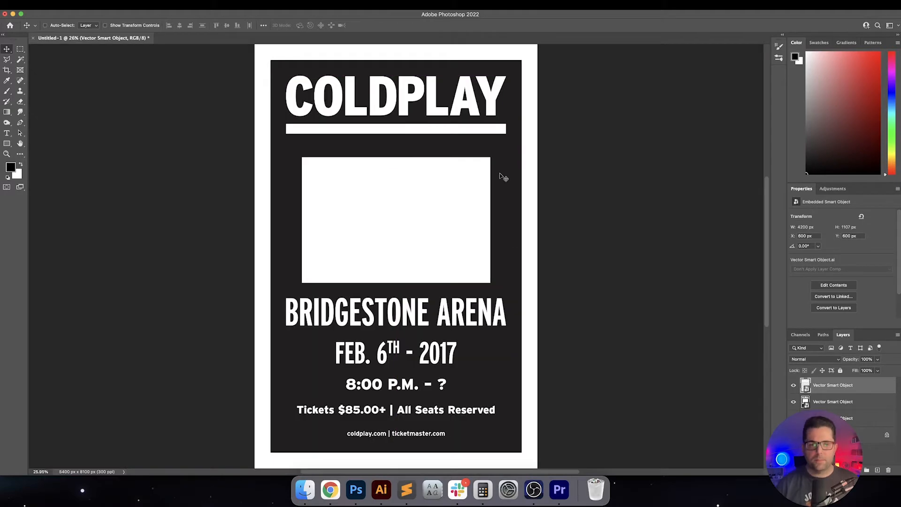
# Switch to Illustrator and bring the TH superscript in the date line into close view
pyautogui.click(381, 489)
pyautogui.scroll(5, 486, 332)
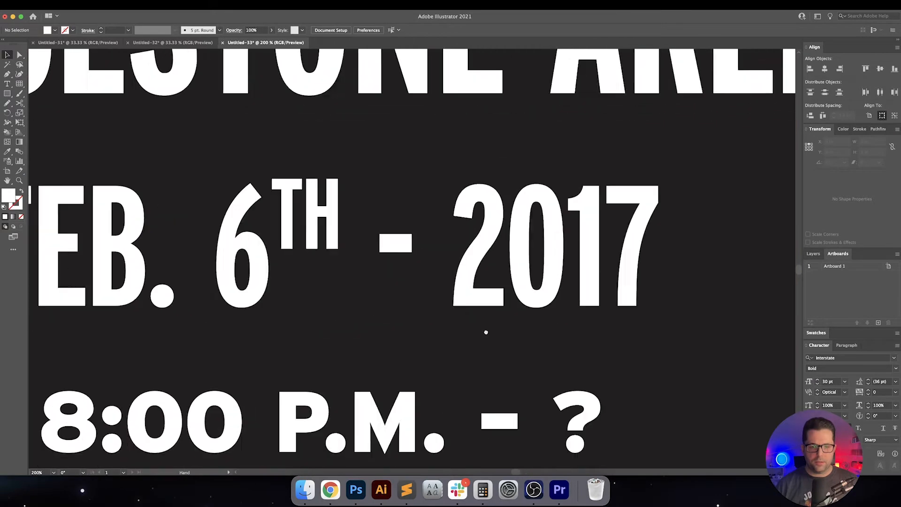
pyautogui.moveTo(486, 332); pyautogui.dragTo(552, 334)
pyautogui.scroll(2, 361, 265)
pyautogui.moveTo(361, 264); pyautogui.dragTo(417, 289)
pyautogui.press('m')
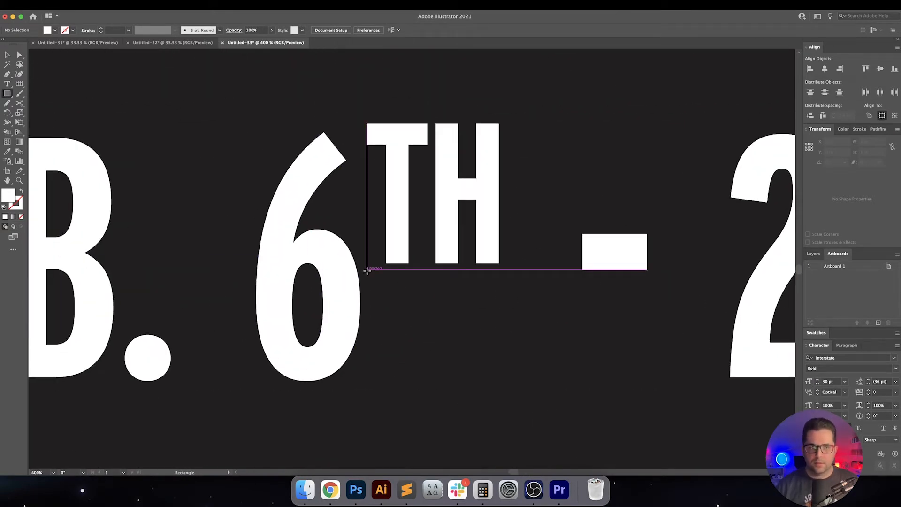
pyautogui.moveTo(367, 276); pyautogui.dragTo(501, 300)
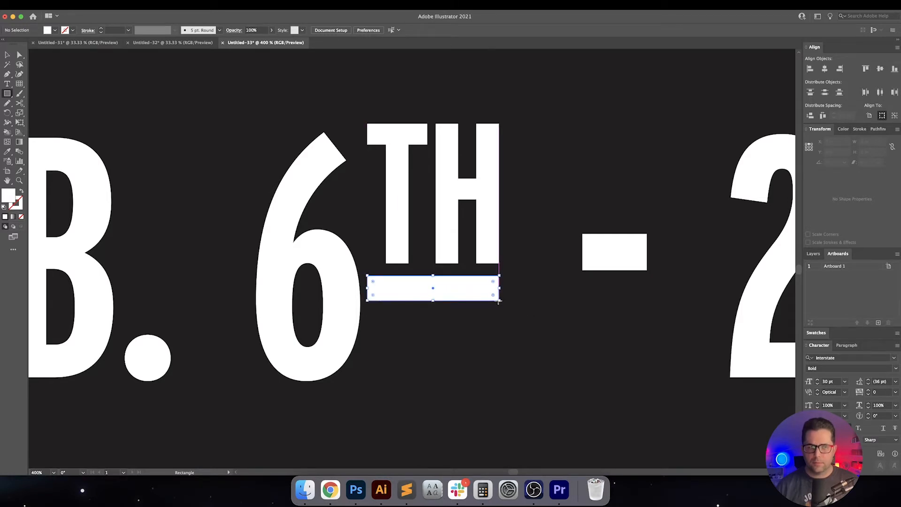
pyautogui.press('v')
pyautogui.moveTo(370, 291); pyautogui.dragTo(386, 292)
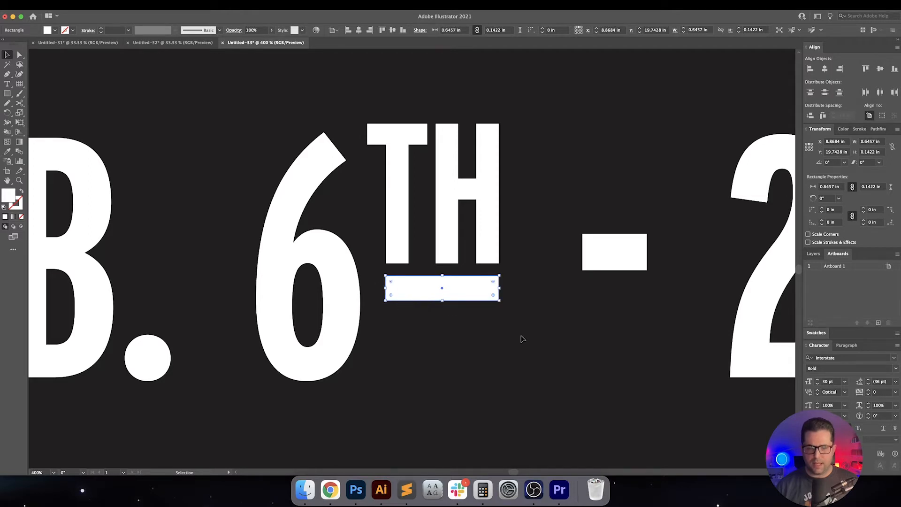
pyautogui.press('BackSpace')
# Duplicate the date line's dash beneath the TH superscript and widen it to about 0.64 in
pyautogui.click(604, 257)
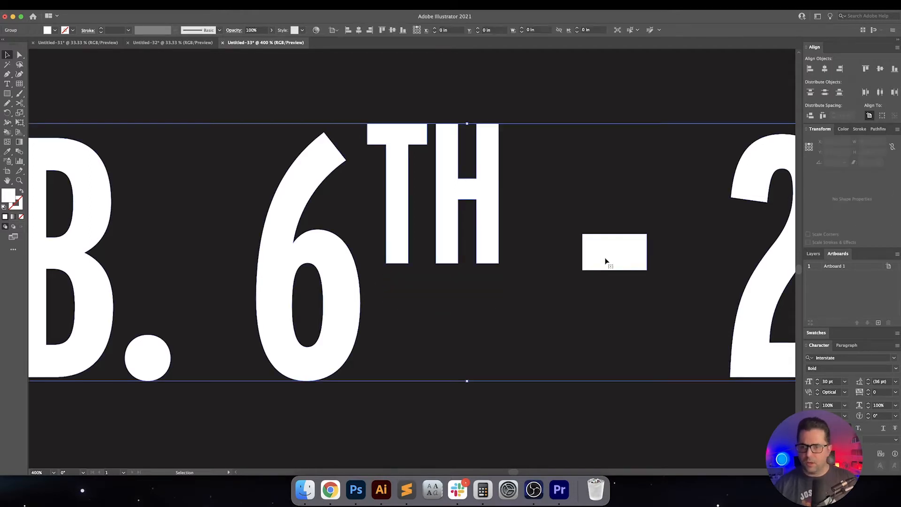
pyautogui.click(610, 316)
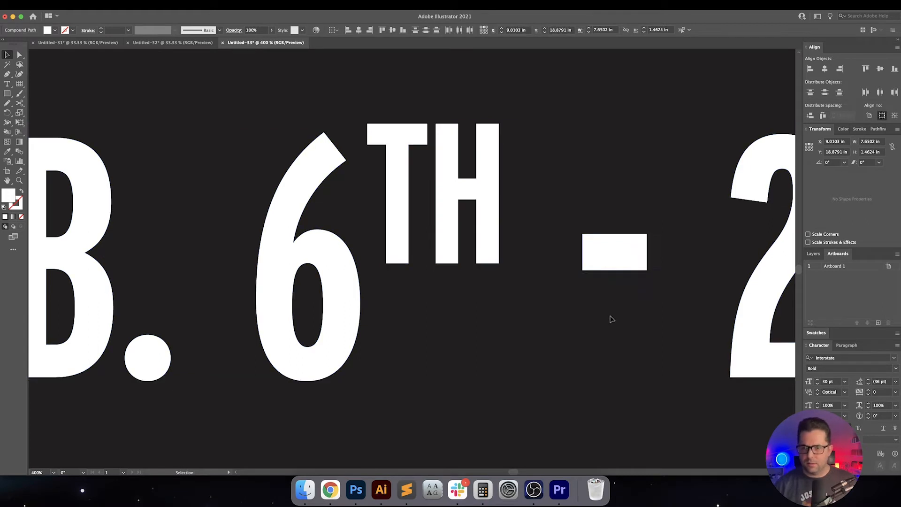
pyautogui.click(620, 261)
pyautogui.moveTo(619, 261); pyautogui.dragTo(499, 293)
pyautogui.press('super+0')
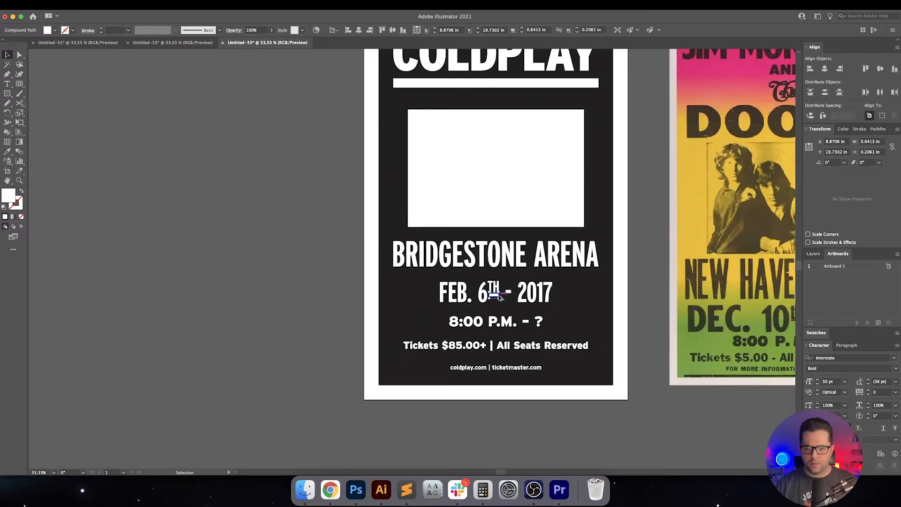
# Reduce the height of the duplicated dash so it forms a slim underline beneath TH
pyautogui.hscroll(5, 500, 296)
pyautogui.scroll(3, 334, 308)
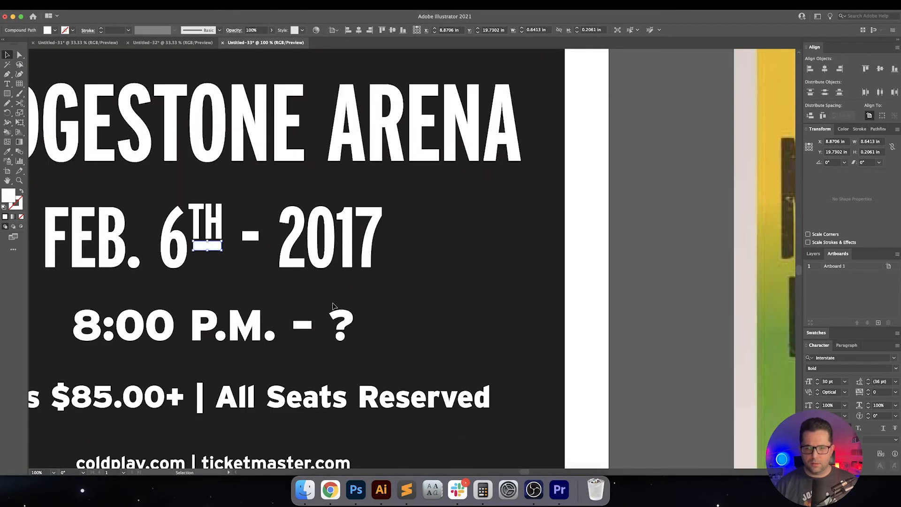
pyautogui.hscroll(-3, 319, 300)
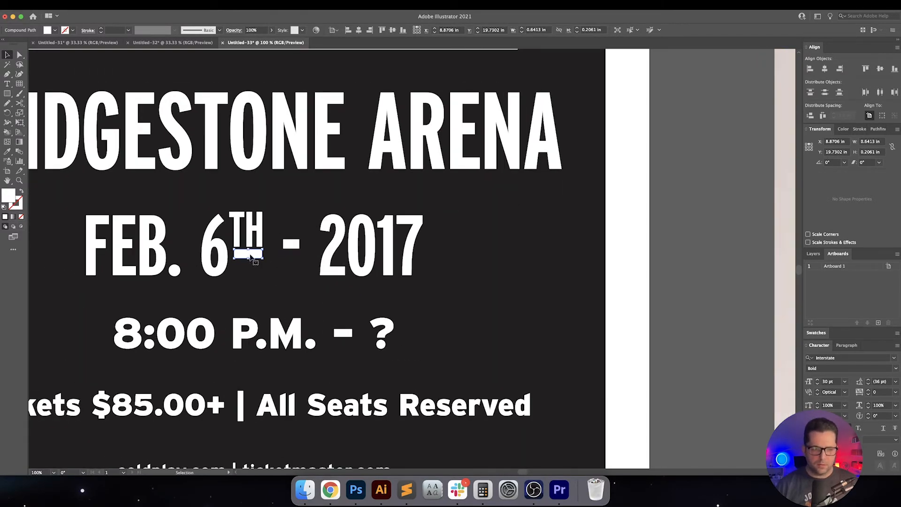
pyautogui.moveTo(253, 256); pyautogui.dragTo(253, 259)
# Unite the date line and its TH underline with the Pathfinder and deselect the result
pyautogui.moveTo(502, 278); pyautogui.dragTo(573, 286)
pyautogui.click(537, 258)
pyautogui.moveTo(540, 232); pyautogui.dragTo(162, 304)
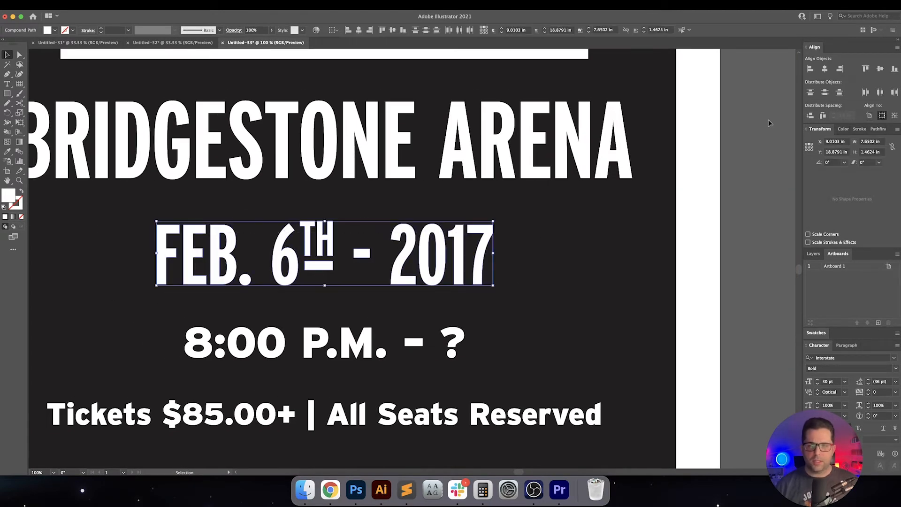
pyautogui.click(877, 130)
pyautogui.click(809, 154)
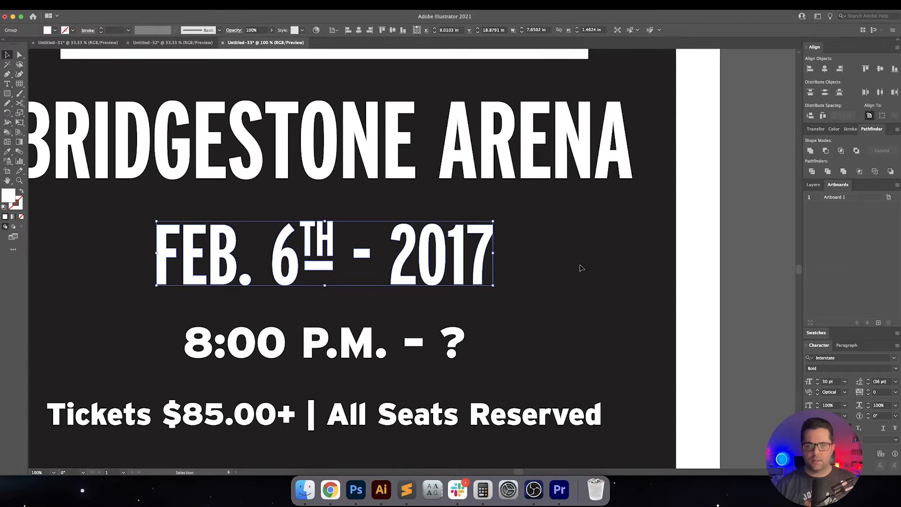
pyautogui.click(581, 267)
# Copy the white image rectangle from Illustrator, paste it into Photoshop as a smart object and move it over the original rectangle
pyautogui.moveTo(586, 267); pyautogui.dragTo(602, 272)
pyautogui.press('super+minus')
pyautogui.press('super+minus')
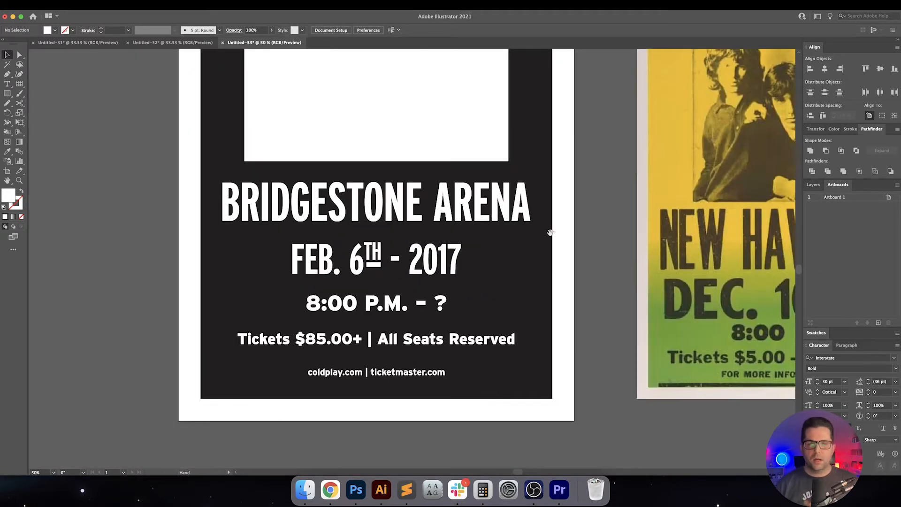
pyautogui.moveTo(551, 232); pyautogui.dragTo(549, 315)
pyautogui.click(442, 215)
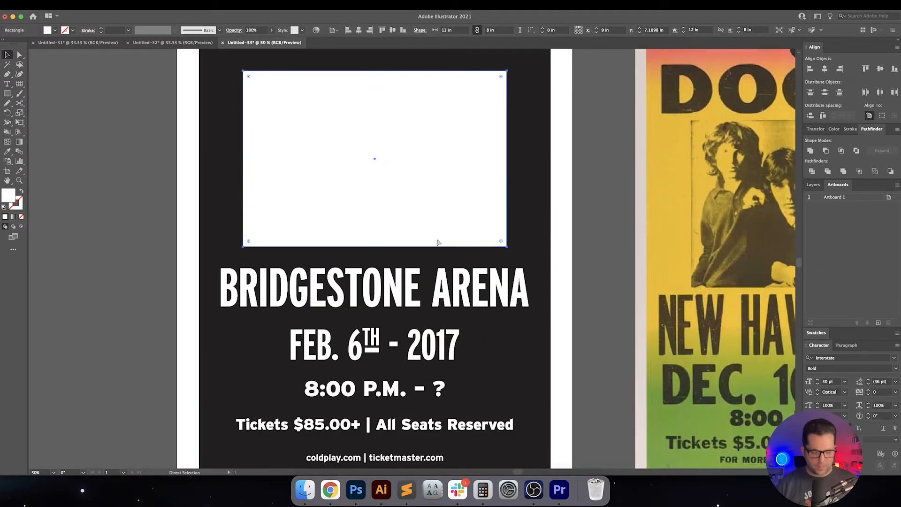
pyautogui.click(356, 490)
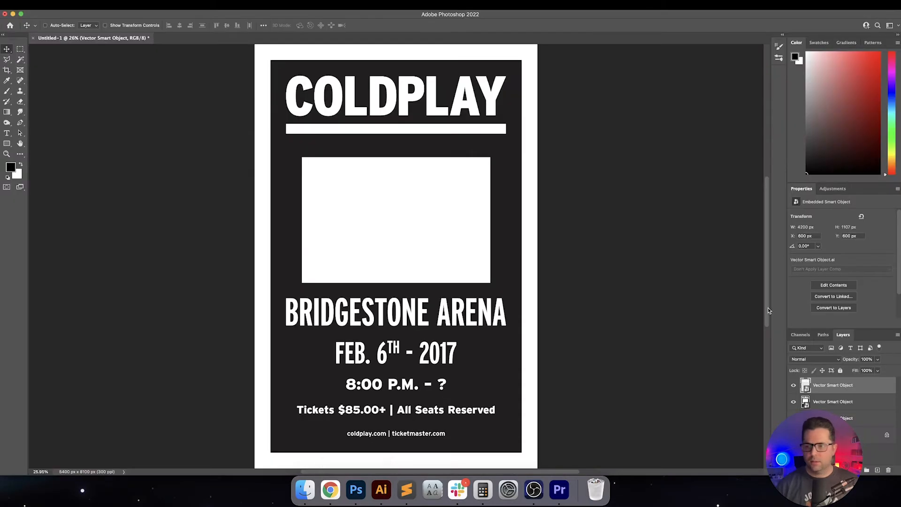
pyautogui.press('super+v')
pyautogui.press('Return')
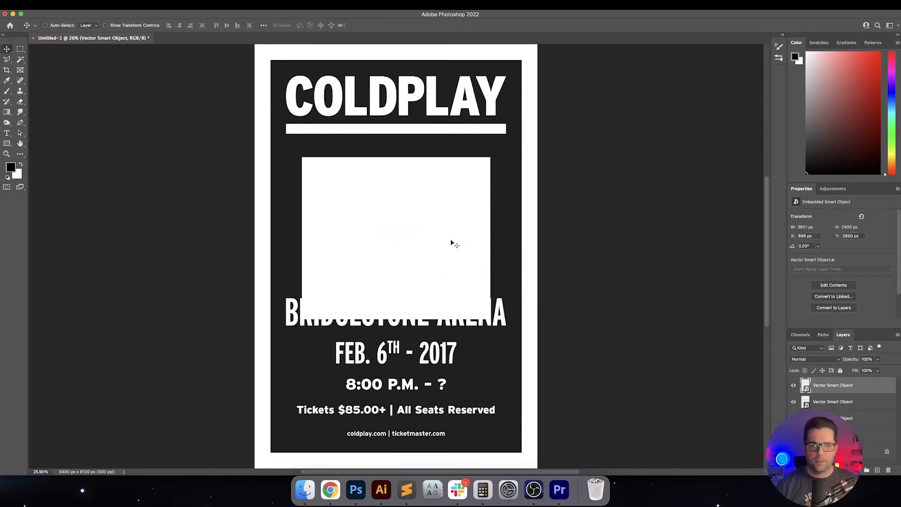
pyautogui.moveTo(434, 240); pyautogui.dragTo(433, 206)
# Fine-tune the pasted white rectangle's vertical position to Y 2155 px so it matches the rectangle underneath
pyautogui.press('super+plus')
pyautogui.press('super+plus')
pyautogui.press('super+plus')
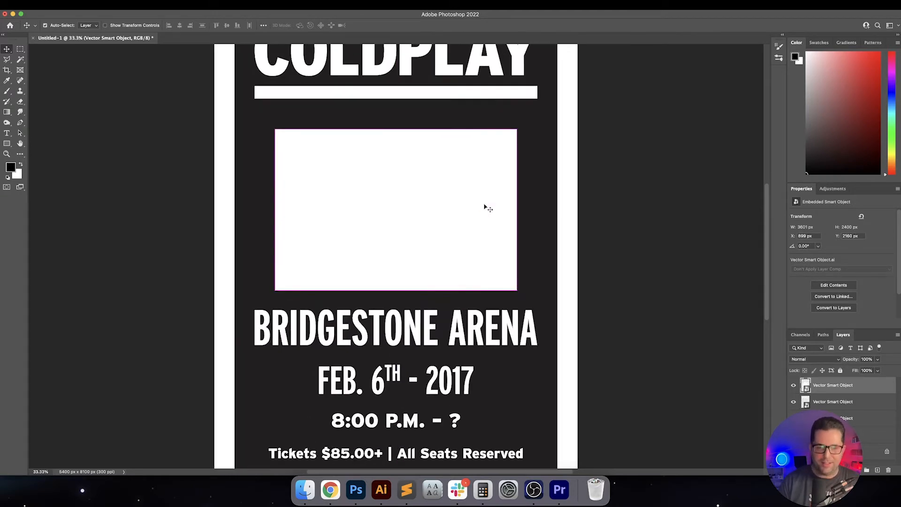
pyautogui.moveTo(562, 193); pyautogui.dragTo(464, 292)
pyautogui.moveTo(490, 240)
pyautogui.mouseDown()
pyautogui.moveTo(485, 270)
pyautogui.moveTo(485, 239)
pyautogui.mouseUp()
# Rename the pasted white rectangle's layer as Image
pyautogui.doubleClick(848, 386)
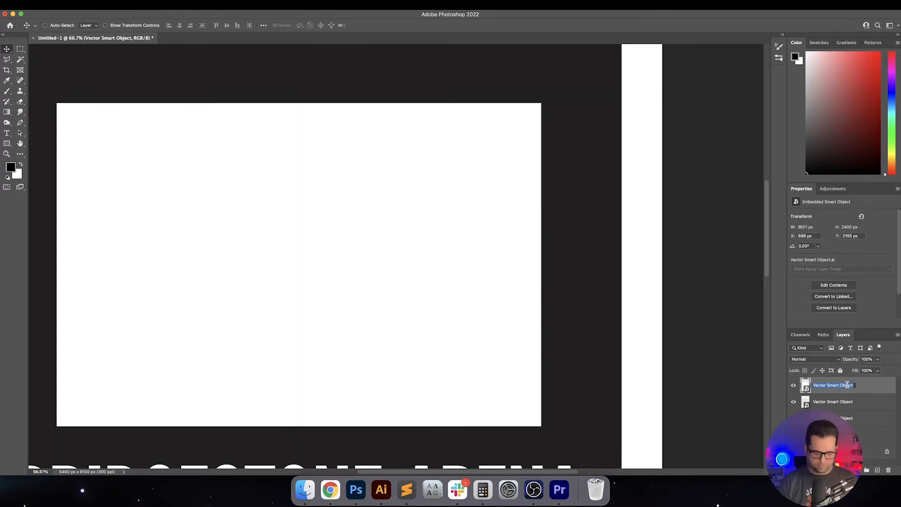
pyautogui.write('Image')
pyautogui.press('Return')
pyautogui.press('super+0')
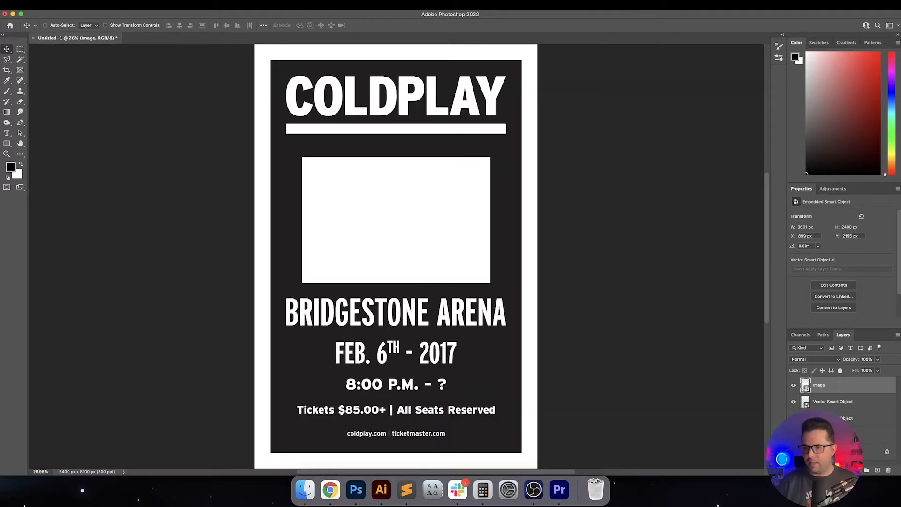
# Rename the headline layer as Header and move it above the Image layer
pyautogui.click(846, 404)
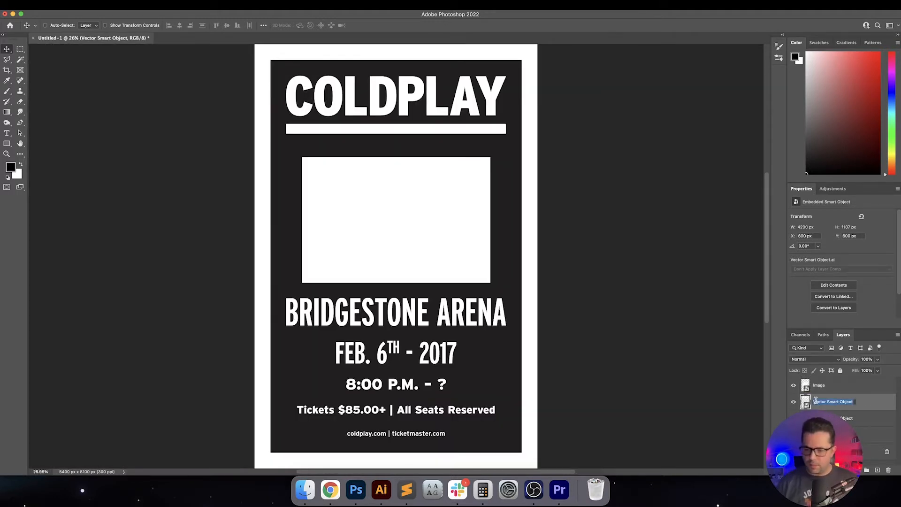
pyautogui.write('r')
pyautogui.press('Return')
pyautogui.press('super+bracketright')
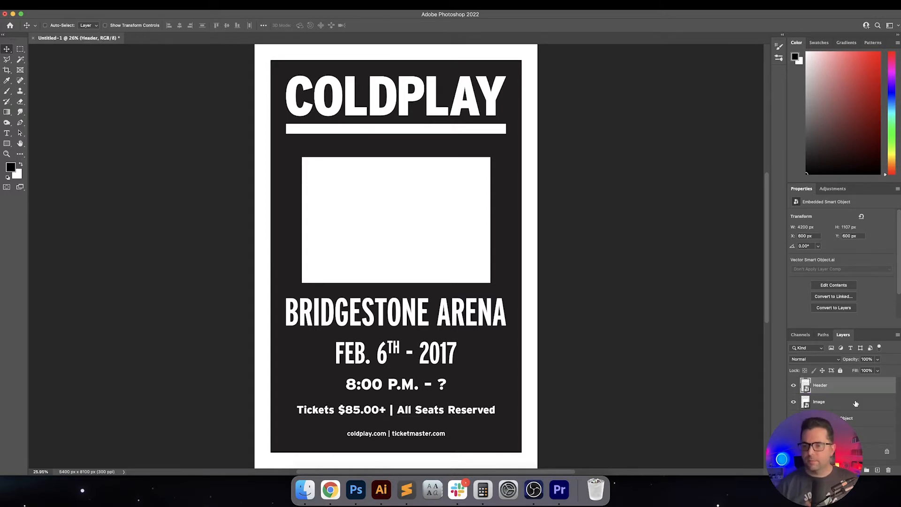
# Lock the full poster layer and rename the hidden black rectangle layer as Background
pyautogui.click(867, 424)
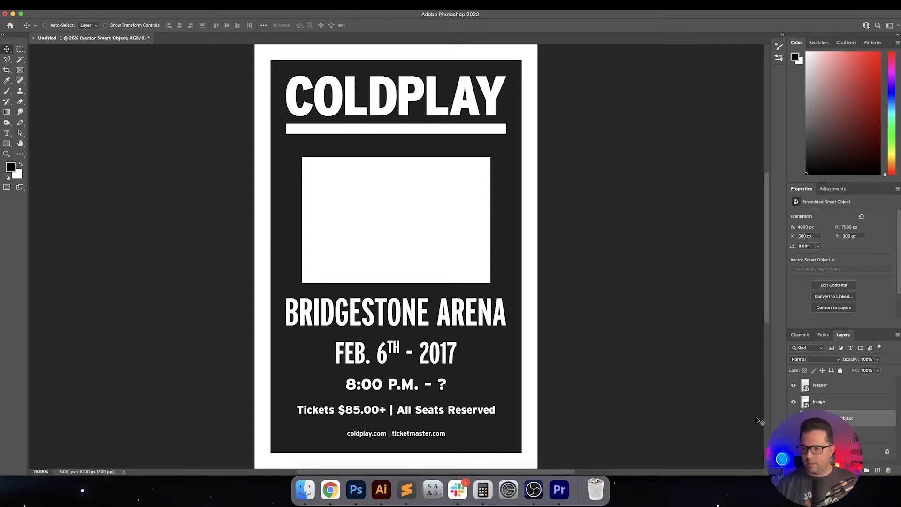
pyautogui.click(840, 371)
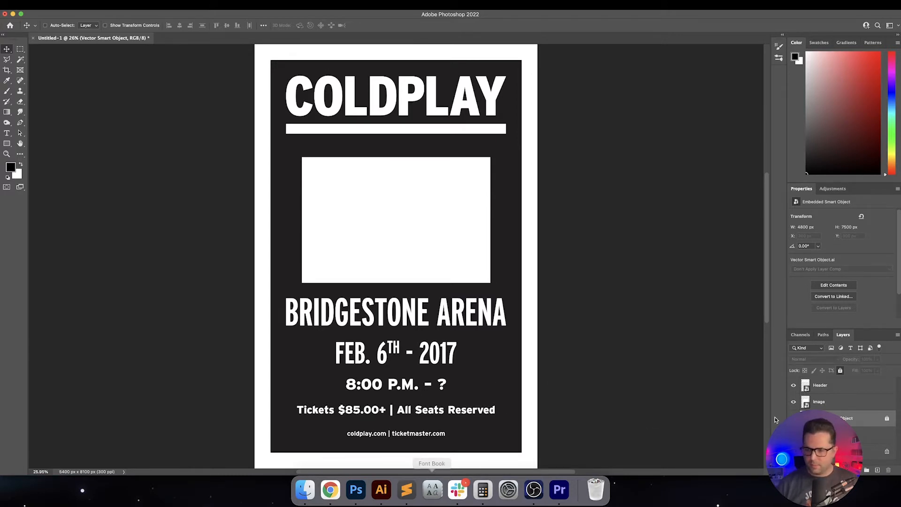
pyautogui.click(865, 436)
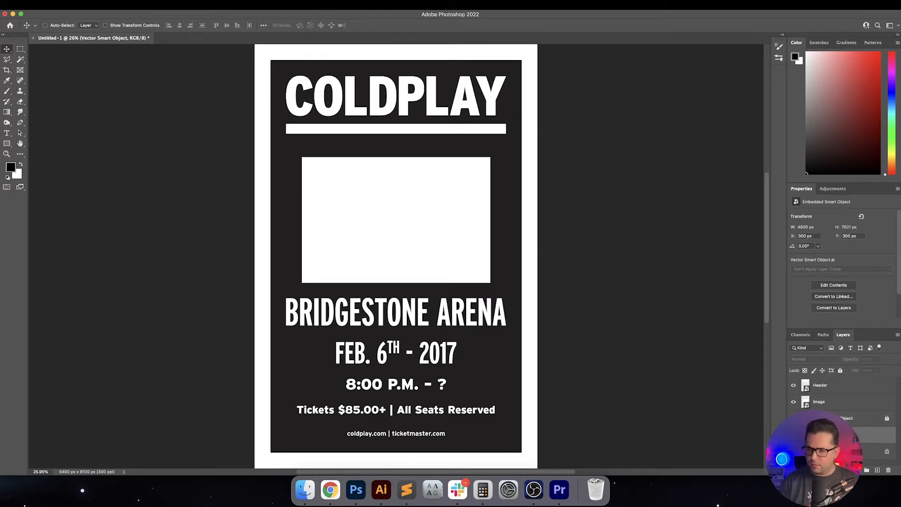
pyautogui.press('Return')
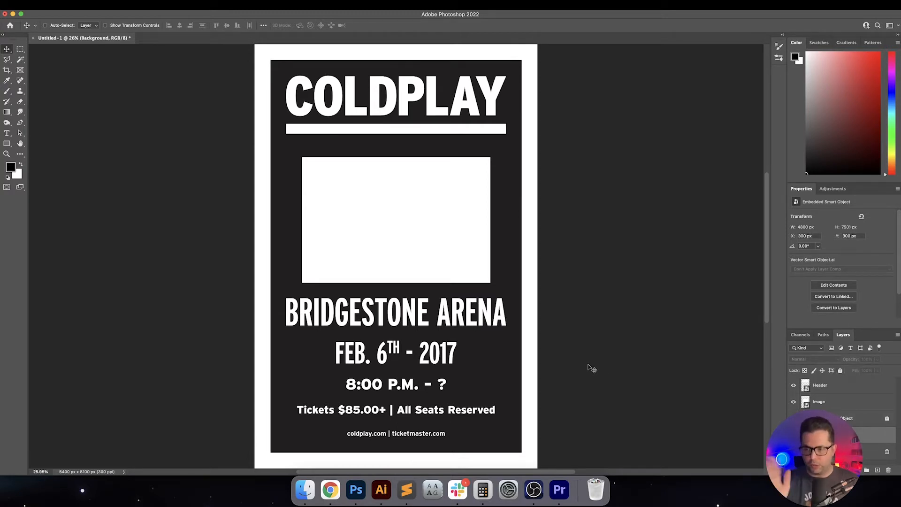
# Copy the BRIDGESTONE ARENA line from Illustrator, paste it into Photoshop above the full poster layer and move it over the original line
pyautogui.click(381, 490)
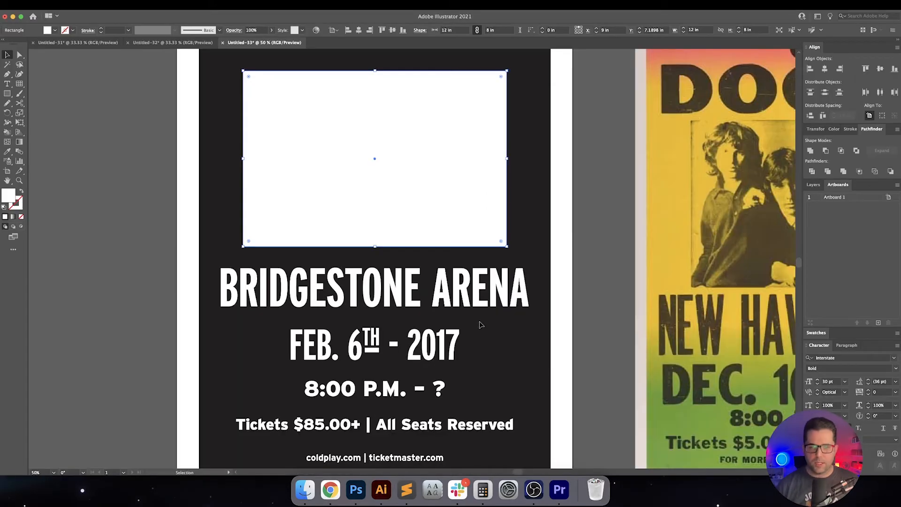
pyautogui.scroll(-5, 490, 241)
pyautogui.click(479, 206)
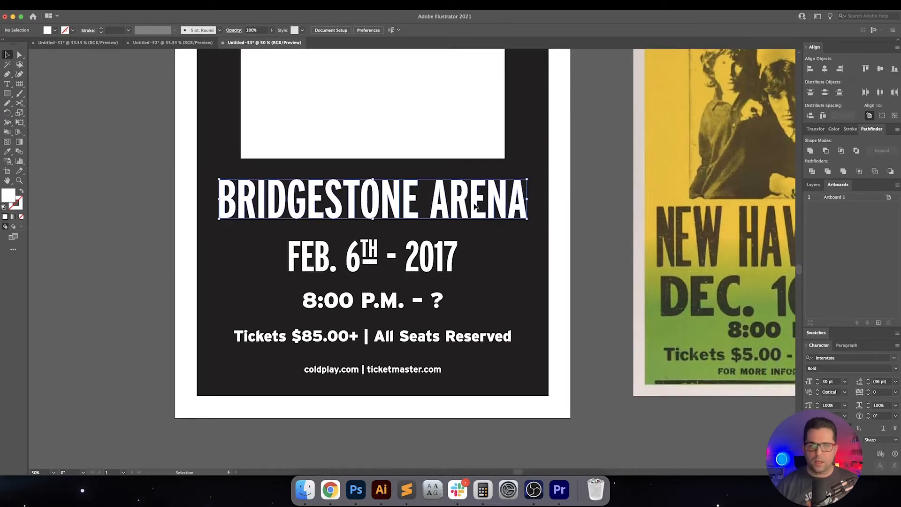
pyautogui.click(356, 491)
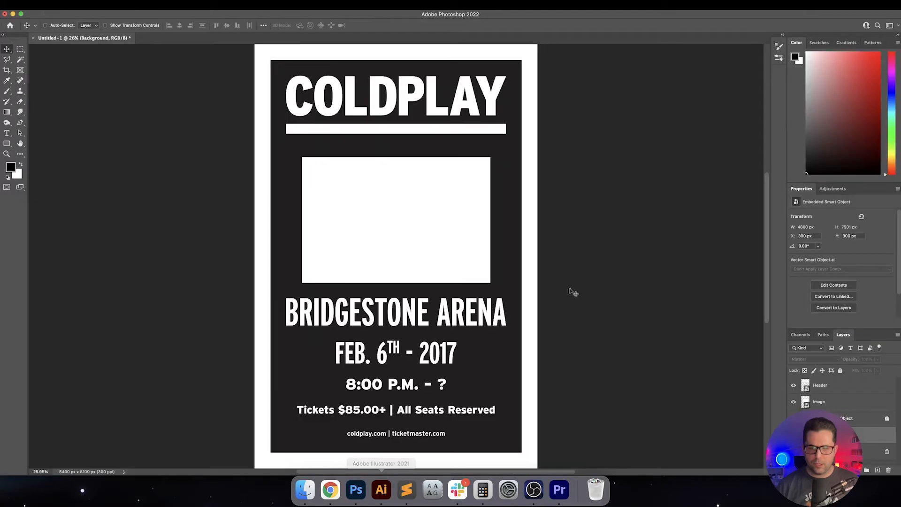
pyautogui.click(864, 385)
pyautogui.click(863, 417)
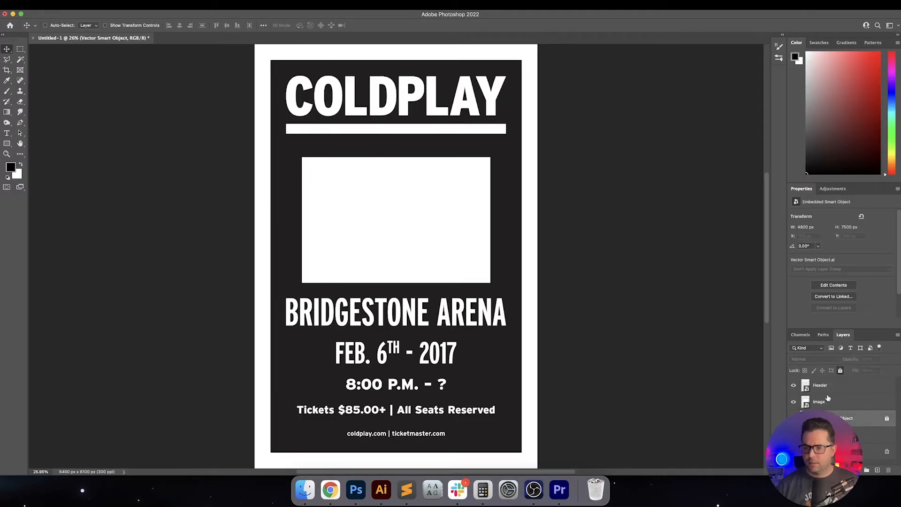
pyautogui.press('super+v')
pyautogui.press('Return')
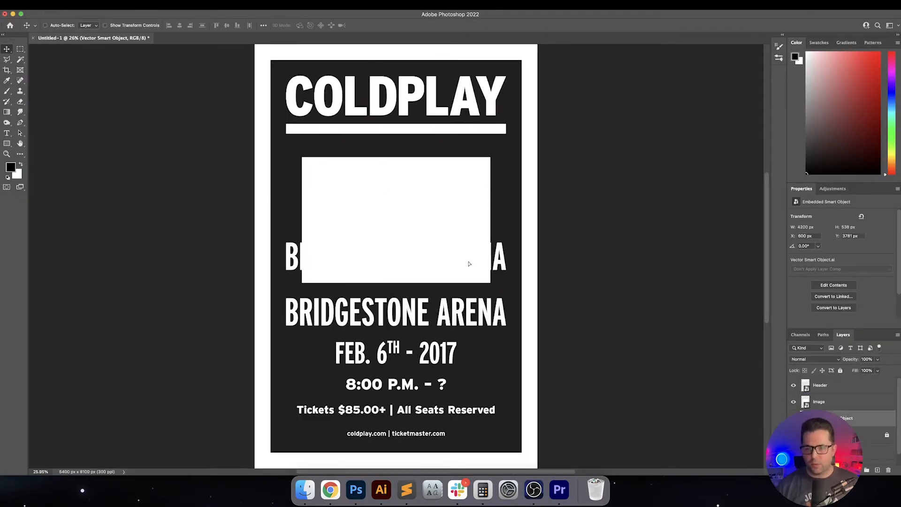
pyautogui.moveTo(468, 261); pyautogui.dragTo(465, 310)
# Nudge the pasted BRIDGESTONE ARENA layer vertically to Y 4841 px so it matches the line underneath
pyautogui.scroll(15, 480, 319)
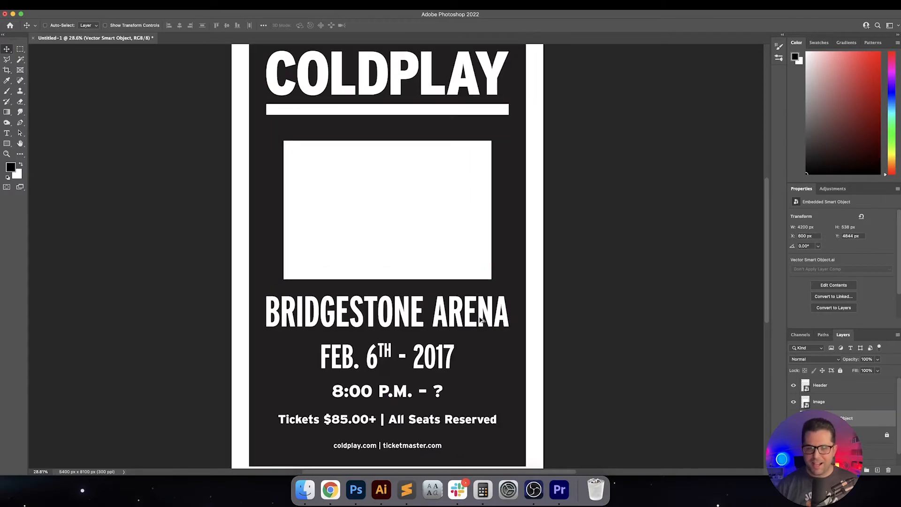
pyautogui.moveTo(520, 316); pyautogui.dragTo(358, 94)
pyautogui.moveTo(465, 225); pyautogui.dragTo(571, 324)
pyautogui.moveTo(569, 390); pyautogui.dragTo(560, 210)
pyautogui.hotkey('shift', 'Up')
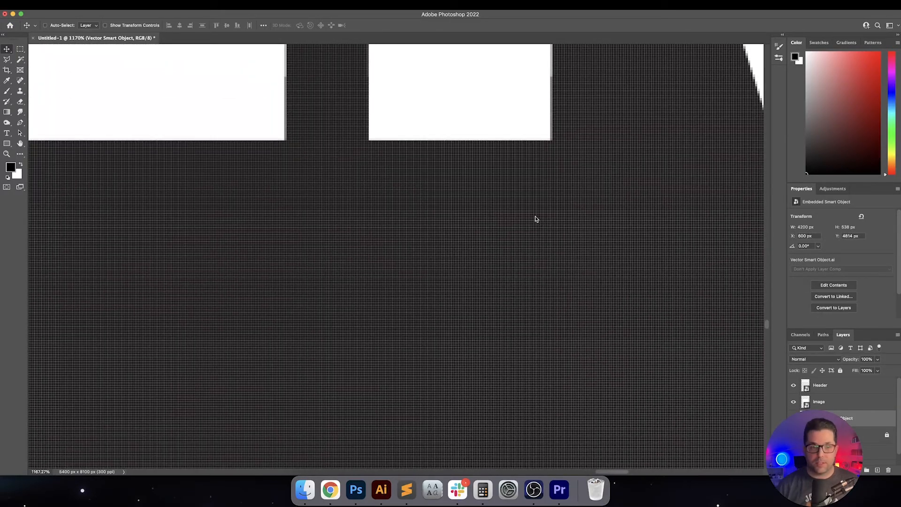
pyautogui.hotkey('shift', 'Down')
pyautogui.hotkey('shift', 'Down')
pyautogui.press('Down')
pyautogui.press('Down')
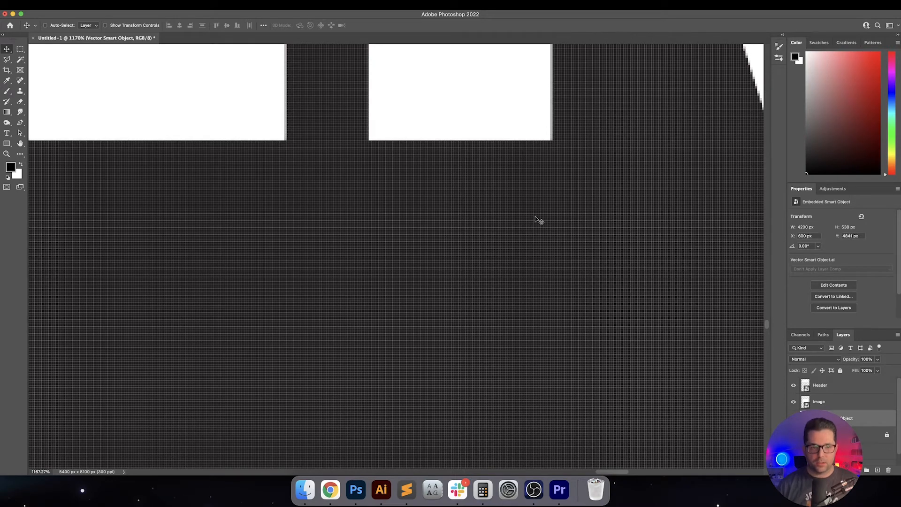
pyautogui.press('super+0')
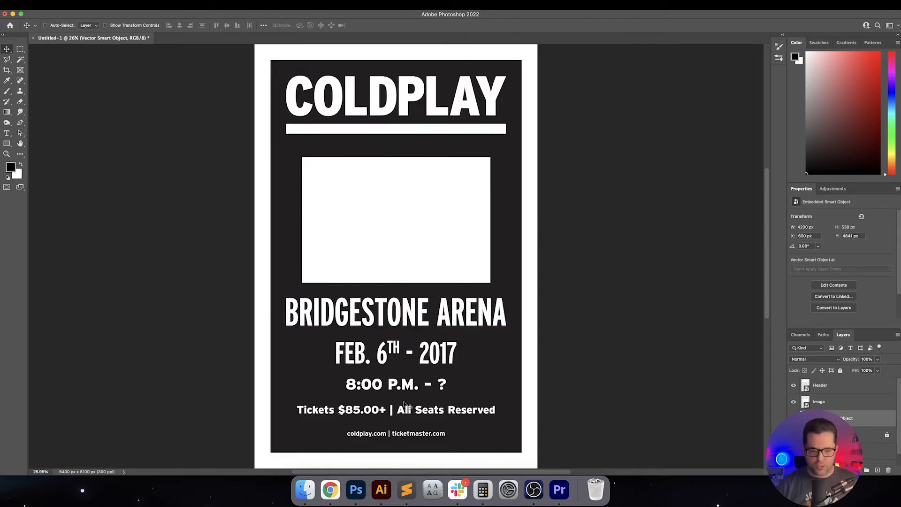
# Copy the FEB. 6TH - 2017 line from Illustrator, paste it into Photoshop as a smart object and move it over the original line
pyautogui.click(381, 490)
pyautogui.click(443, 263)
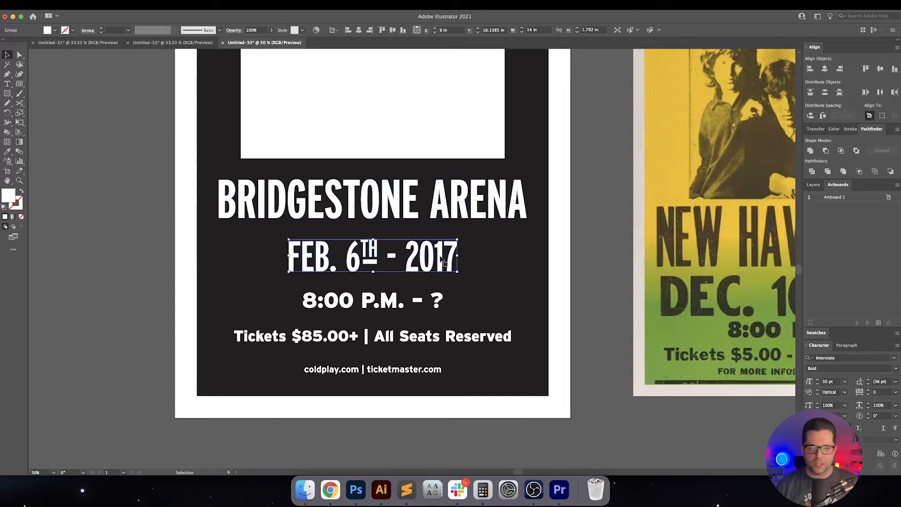
pyautogui.press('super+c')
pyautogui.click(355, 489)
pyautogui.press('super+v')
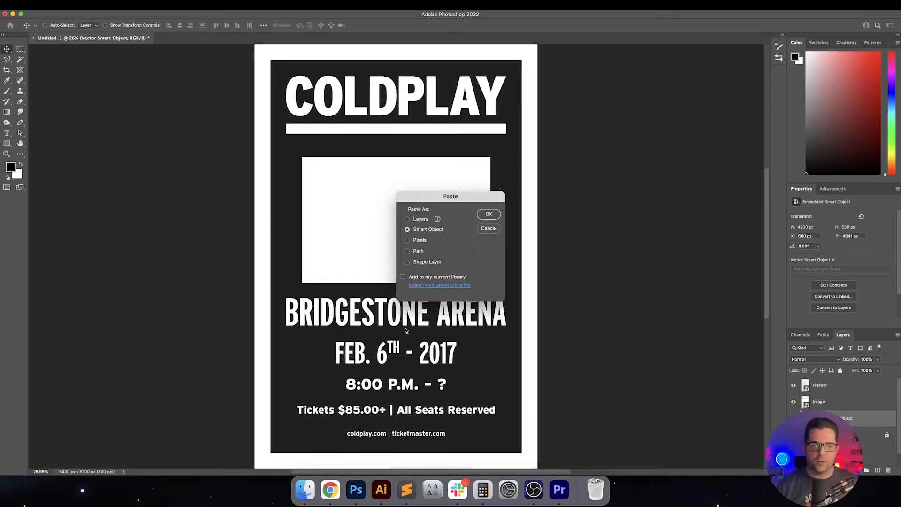
pyautogui.press('Return')
pyautogui.moveTo(415, 277); pyautogui.dragTo(417, 360)
# Copy the 8:00 P.M. - ? line from Illustrator, paste it into Photoshop as a smart object and position it over the matching line
pyautogui.click(381, 491)
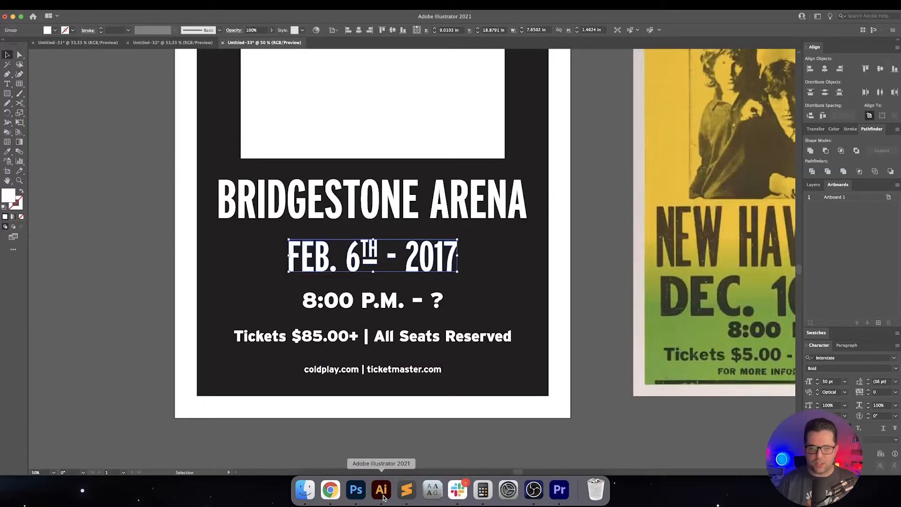
pyautogui.click(331, 301)
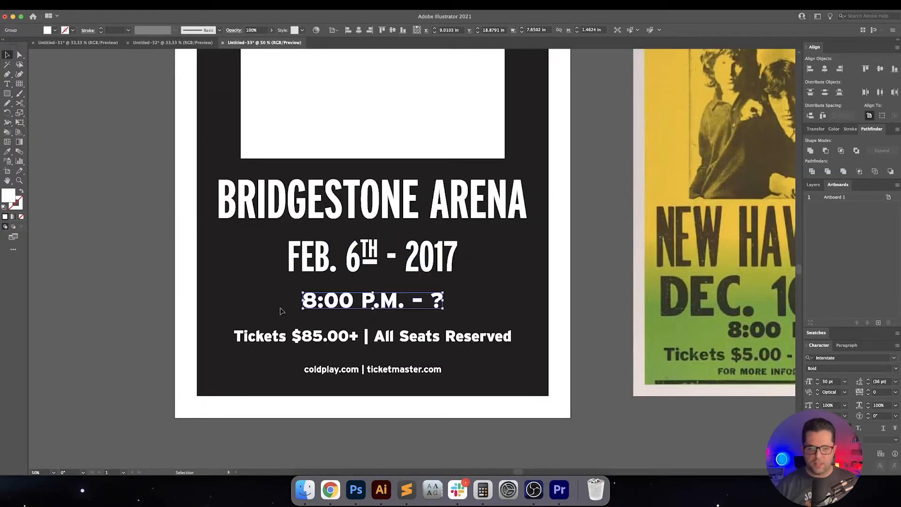
pyautogui.click(356, 490)
pyautogui.press('super+v')
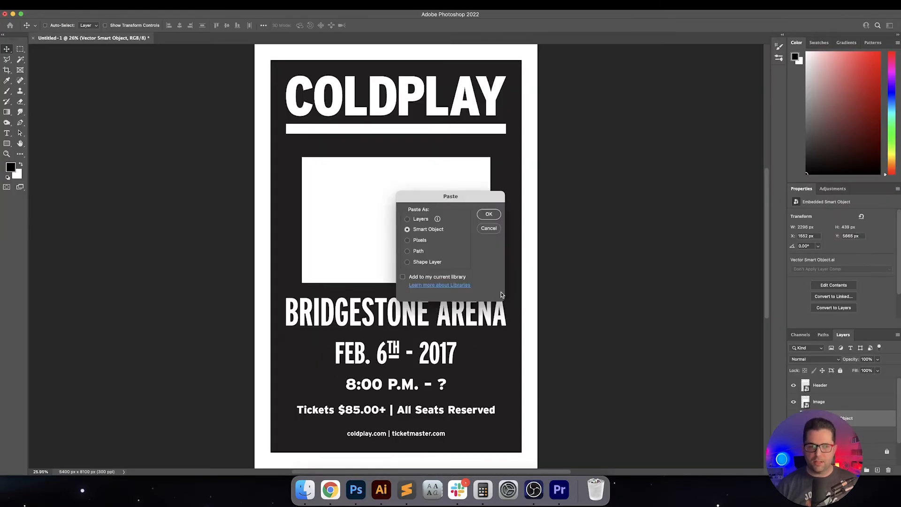
pyautogui.press('Return')
pyautogui.moveTo(452, 263); pyautogui.dragTo(450, 386)
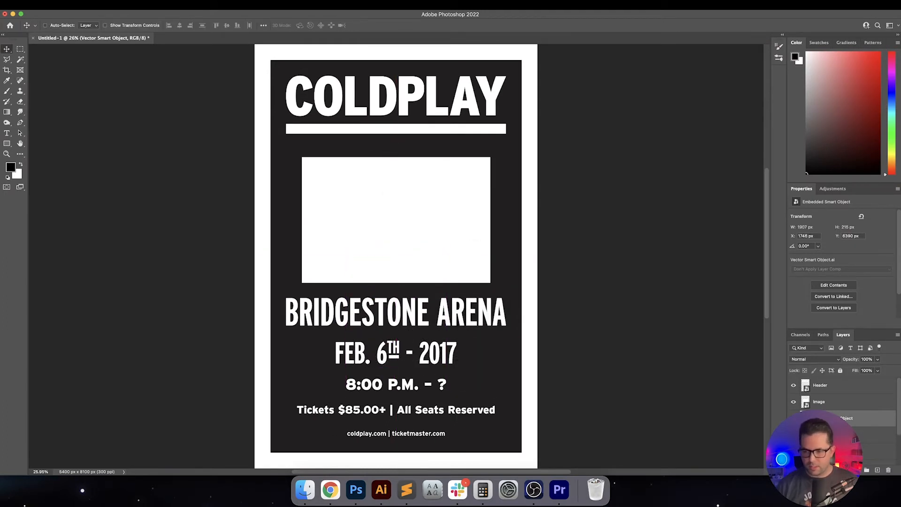
# Rename the three pasted text layers as Time, Date and Arena according to their content
pyautogui.write('Time')
pyautogui.press('Return')
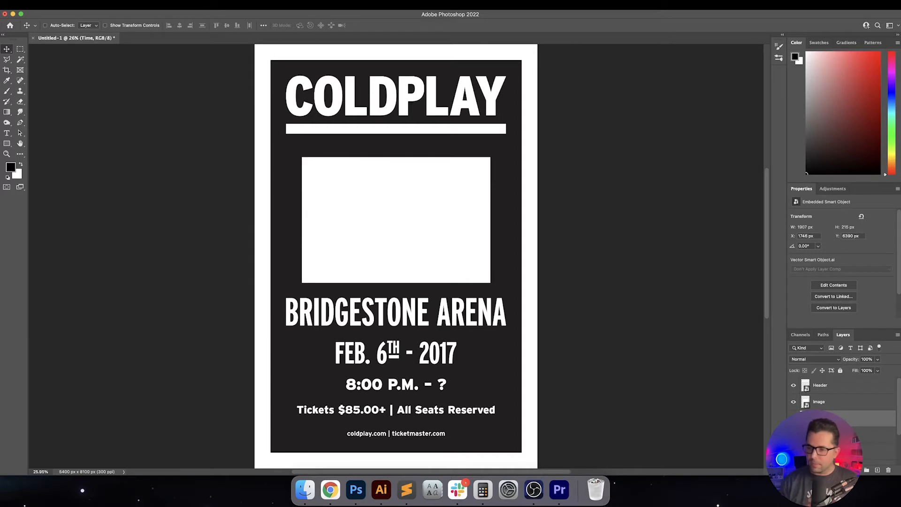
pyautogui.click(871, 437)
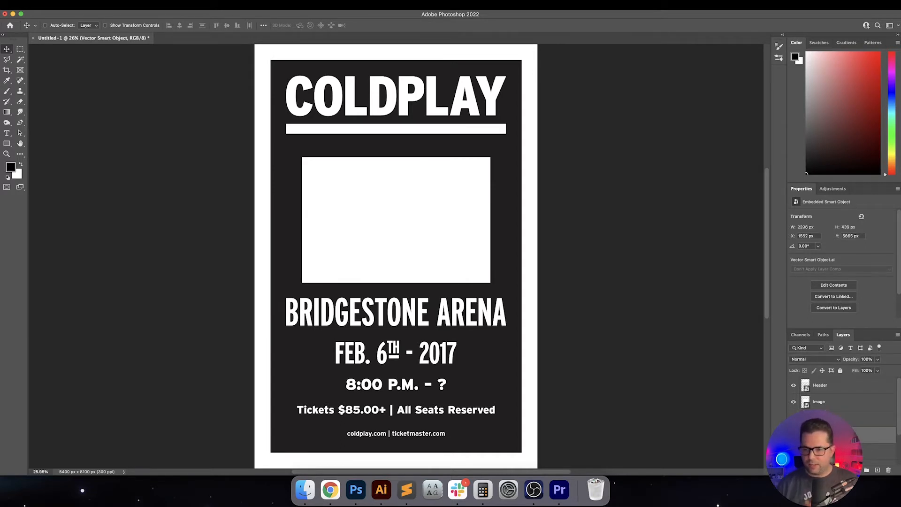
pyautogui.write('Date')
pyautogui.press('Return')
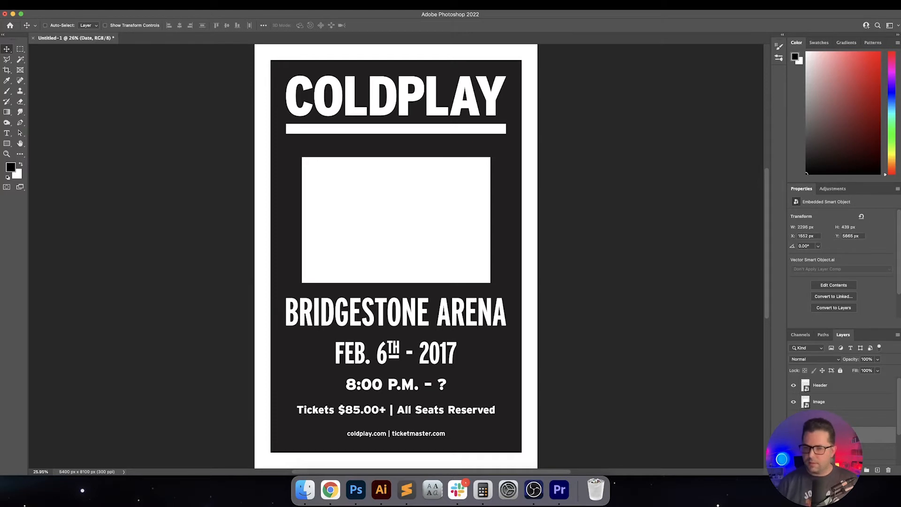
pyautogui.click(833, 451)
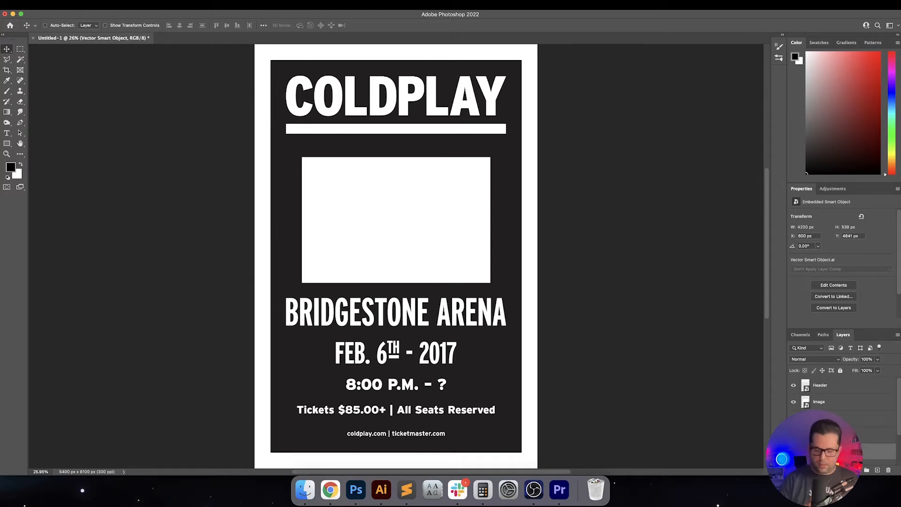
pyautogui.write('Arena')
pyautogui.press('Return')
# Bring the Tickets $85.00+ line from Illustrator into Photoshop as a smart object over the original line and rename its layer as Tickets
pyautogui.click(381, 489)
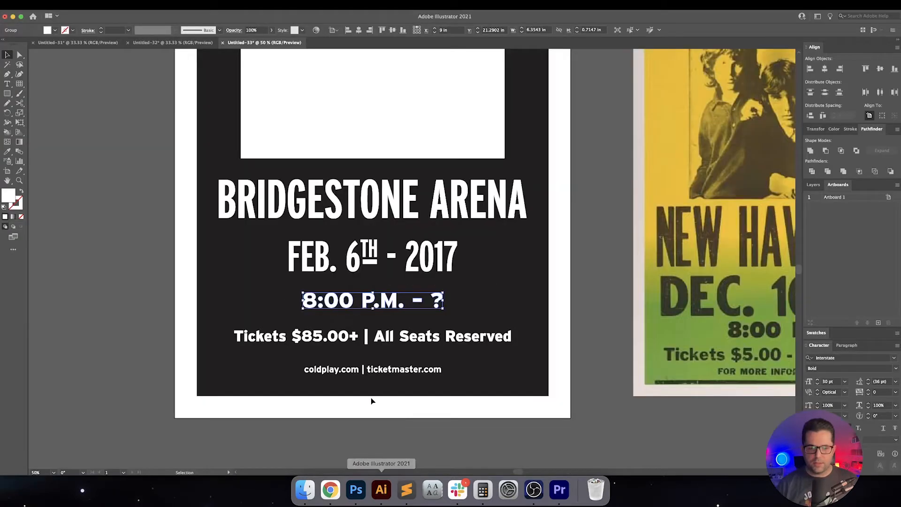
pyautogui.click(302, 347)
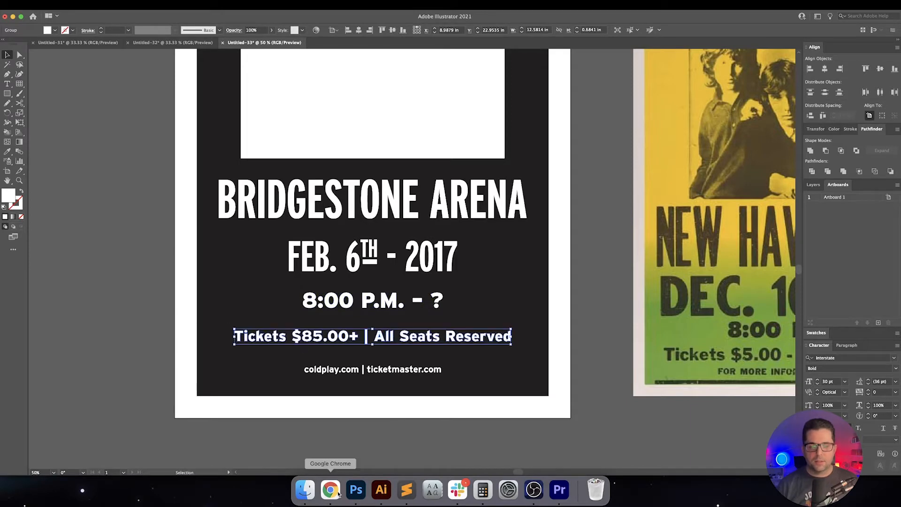
pyautogui.click(355, 490)
pyautogui.press('super+v')
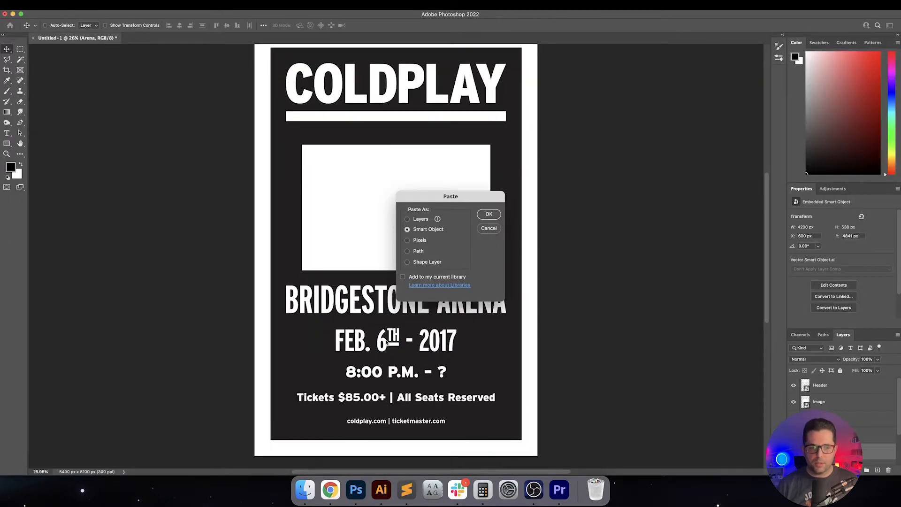
pyautogui.press('Return')
pyautogui.moveTo(419, 266); pyautogui.dragTo(419, 414)
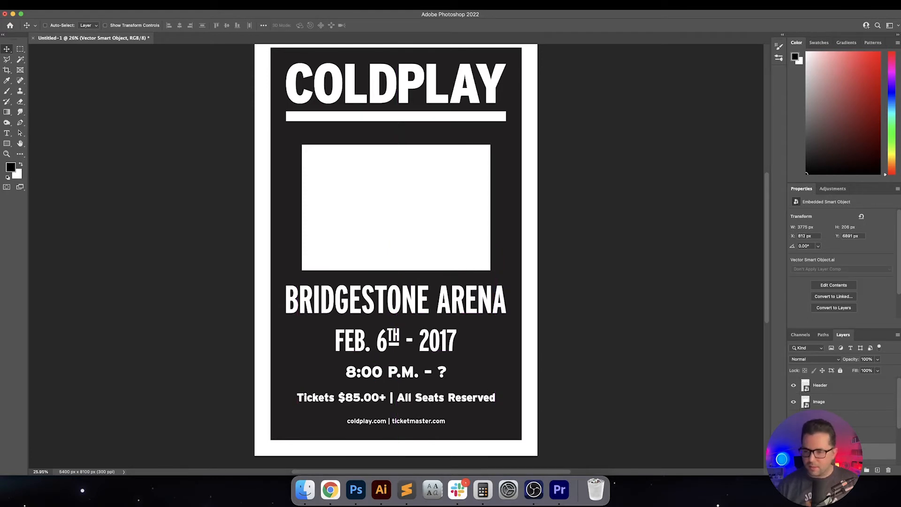
pyautogui.press('Return')
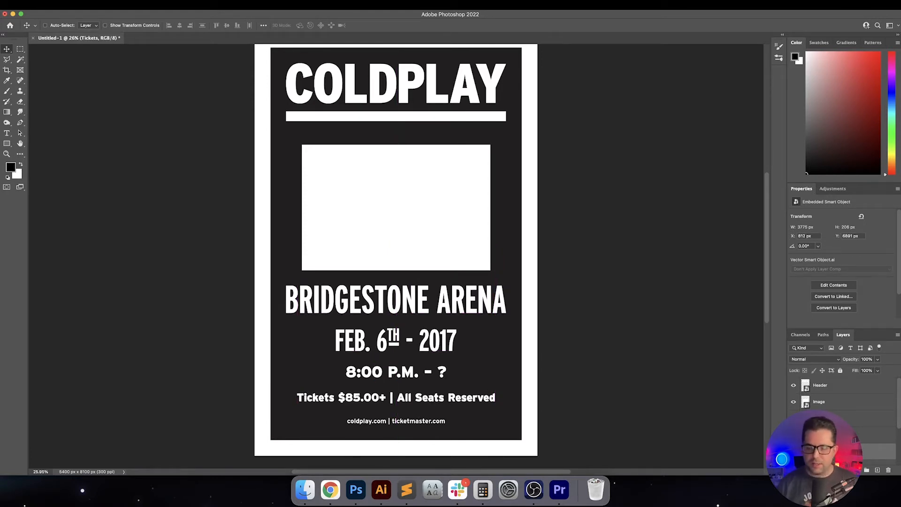
# Copy the coldplay.com | ticketmaster.com line from Illustrator, paste it into Photoshop as a smart object and move it over the original line
pyautogui.click(381, 489)
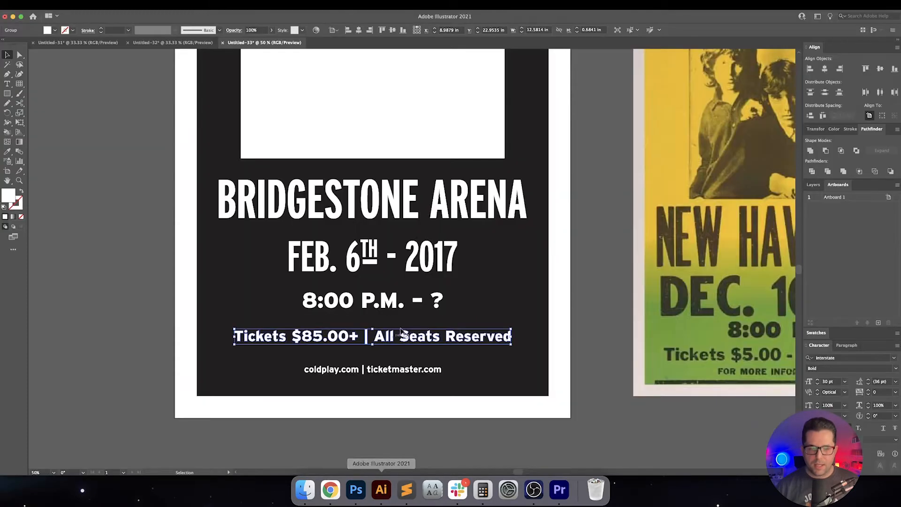
pyautogui.click(360, 376)
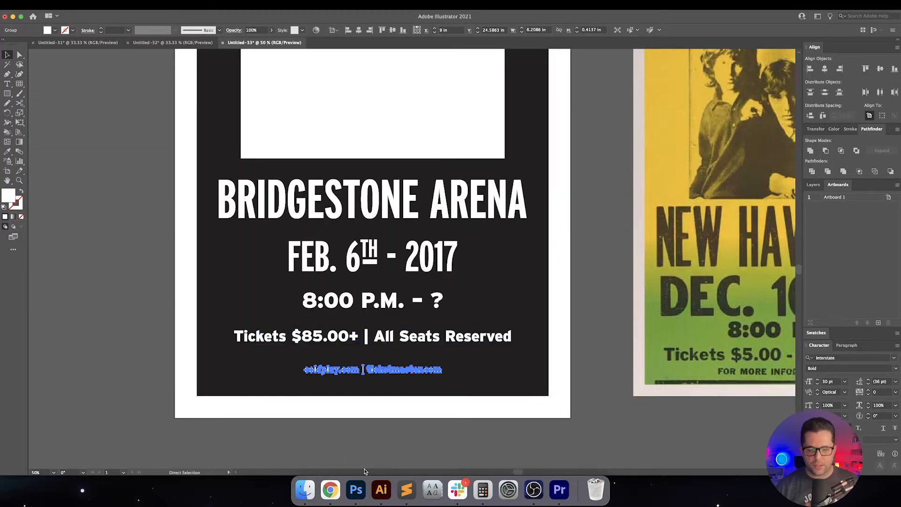
pyautogui.click(356, 490)
pyautogui.press('super+v')
pyautogui.press('Return')
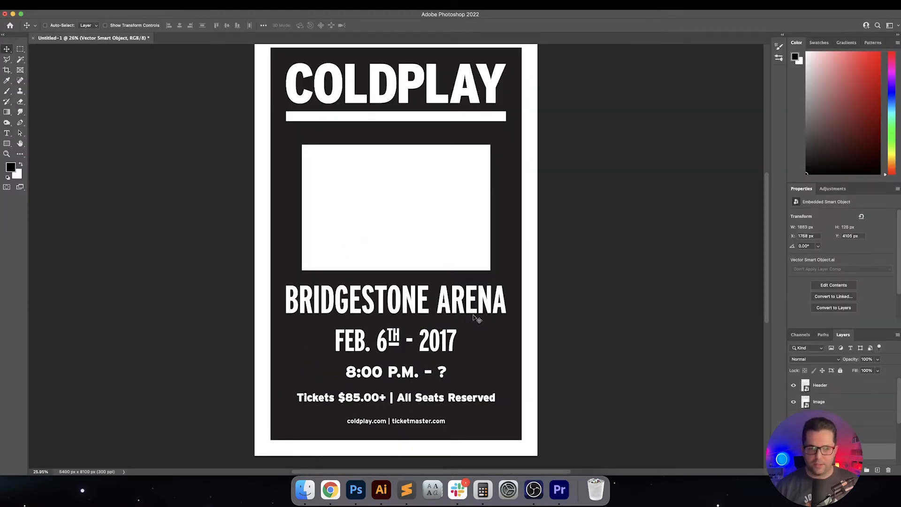
pyautogui.moveTo(464, 264); pyautogui.dragTo(450, 428)
# Nudge the pasted website line vertically to Y 7376 px so it matches the line underneath
pyautogui.scroll(15, 402, 432)
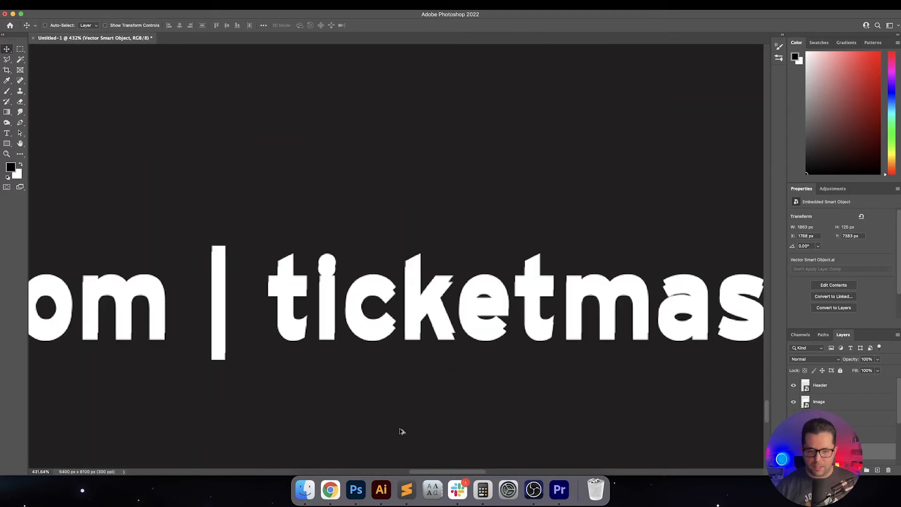
pyautogui.hotkey('shift', 'Down')
pyautogui.press('Up')
pyautogui.press('Up')
pyautogui.press('Up')
pyautogui.press('Up')
pyautogui.press('Up')
pyautogui.press('Up')
pyautogui.press('Up')
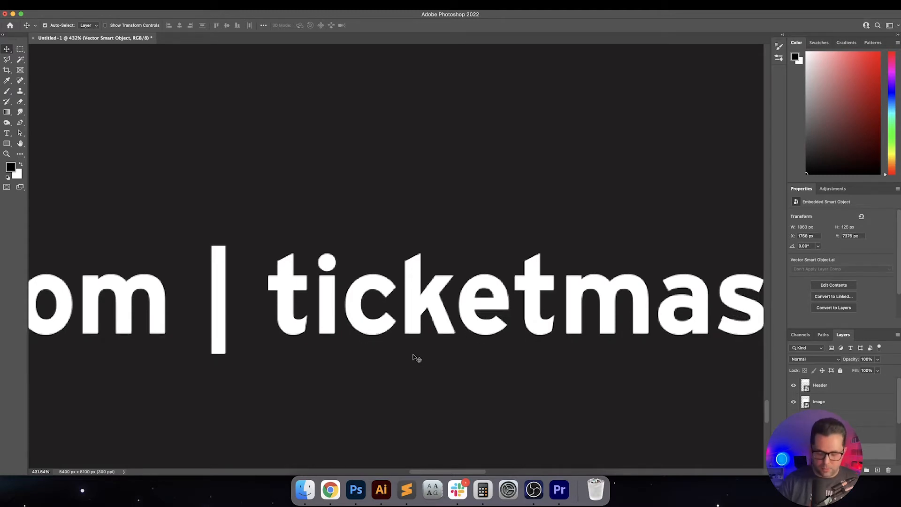
# Rename the website line's layer as Sites
pyautogui.press('super+minus')
pyautogui.press('super+0')
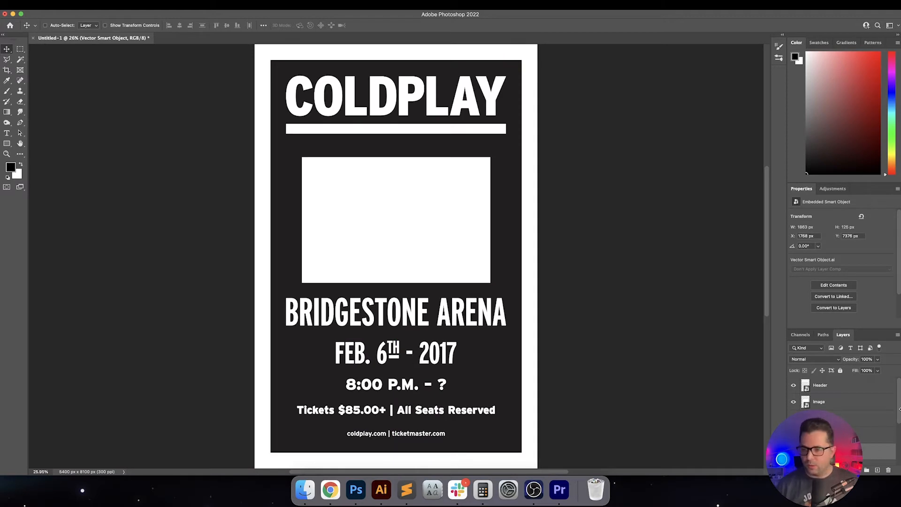
pyautogui.scroll(-2, 899, 413)
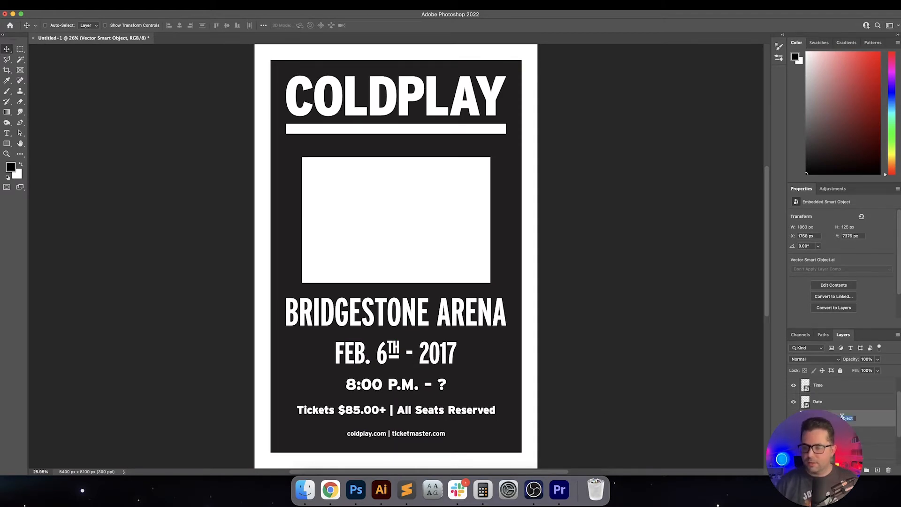
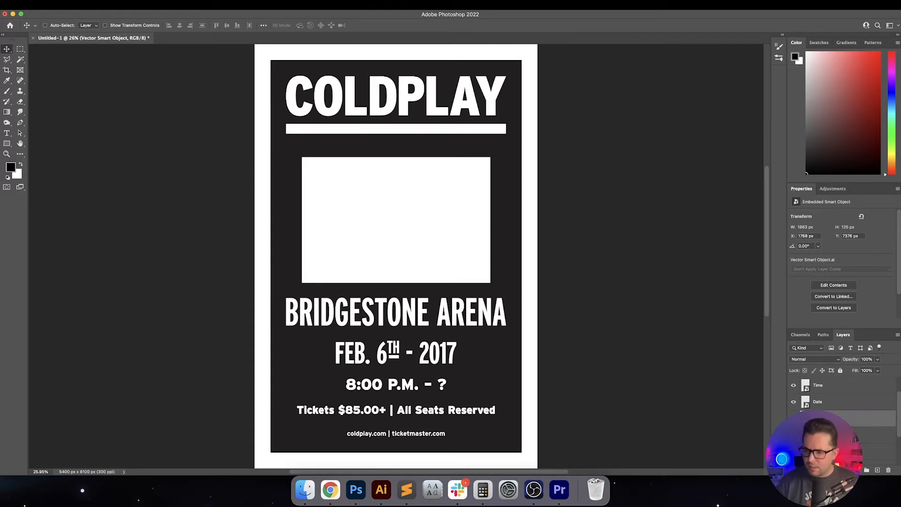
pyautogui.press('Return')
# Move the Arena layer directly below the Image layer in the layer stack
pyautogui.scroll(-1, 899, 419)
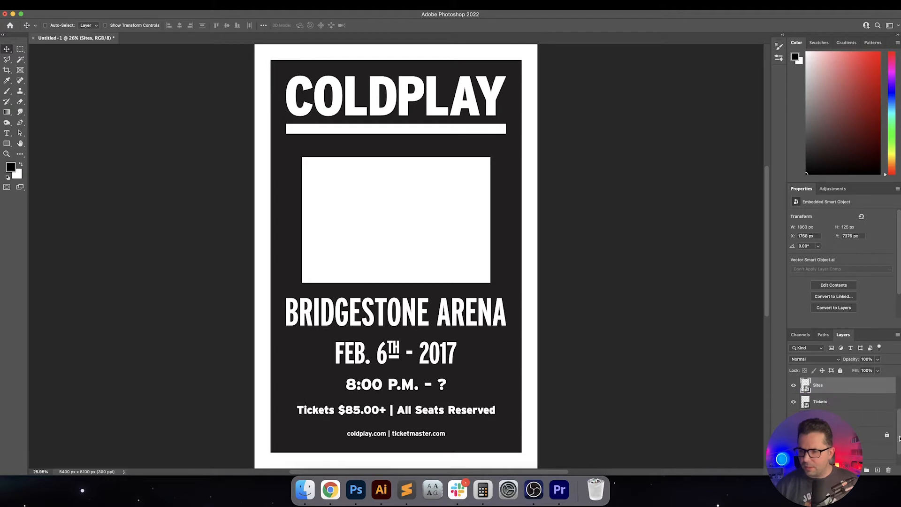
pyautogui.click(854, 419)
pyautogui.scroll(3, 854, 419)
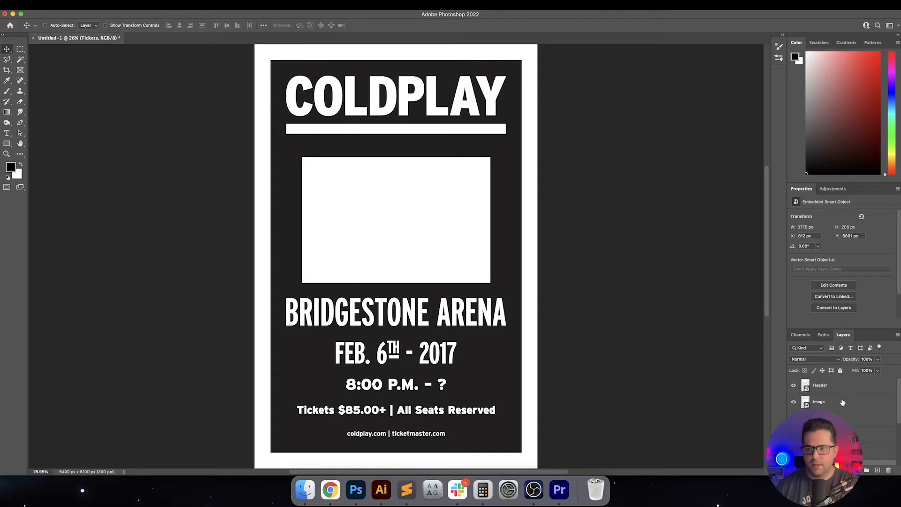
pyautogui.click(842, 403)
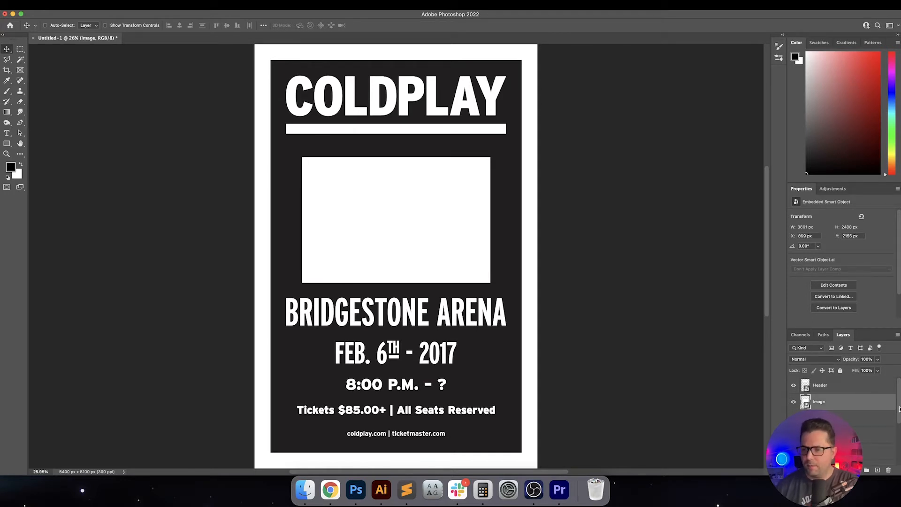
pyautogui.moveTo(898, 408); pyautogui.dragTo(899, 414)
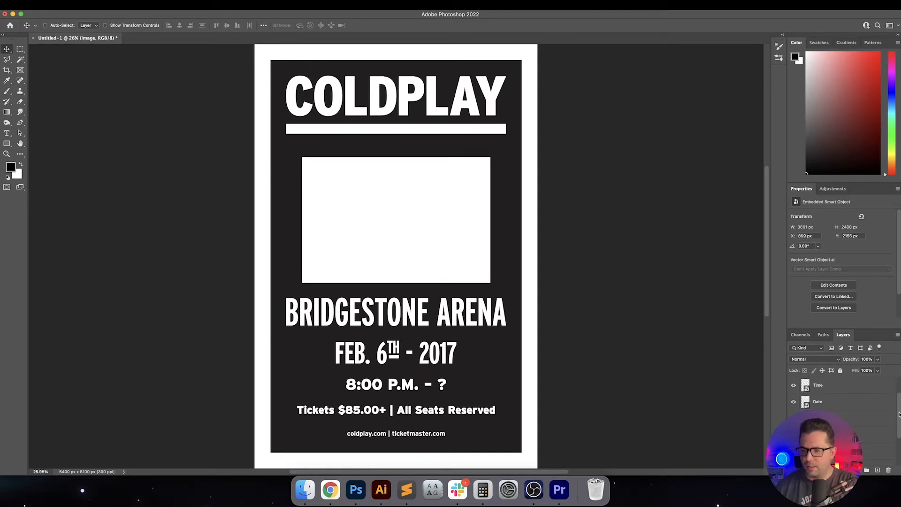
pyautogui.moveTo(832, 405); pyautogui.dragTo(844, 405)
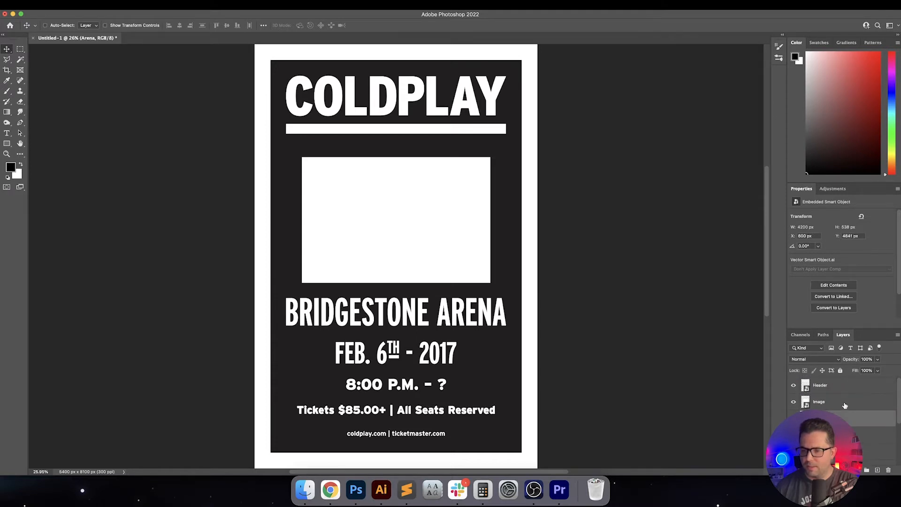
# Arrange the remaining text layers below Arena in the order Date, Time, Tickets, Sites
pyautogui.moveTo(898, 425); pyautogui.dragTo(898, 430)
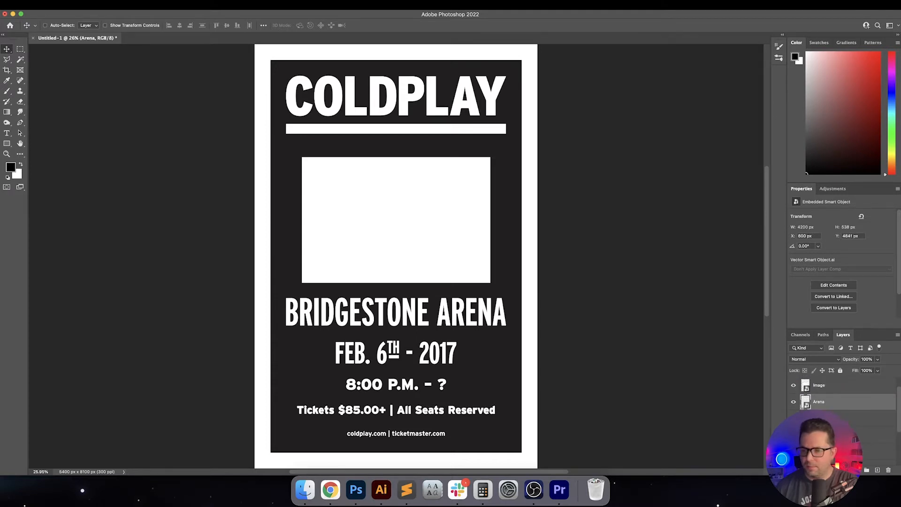
pyautogui.moveTo(836, 434); pyautogui.dragTo(836, 411)
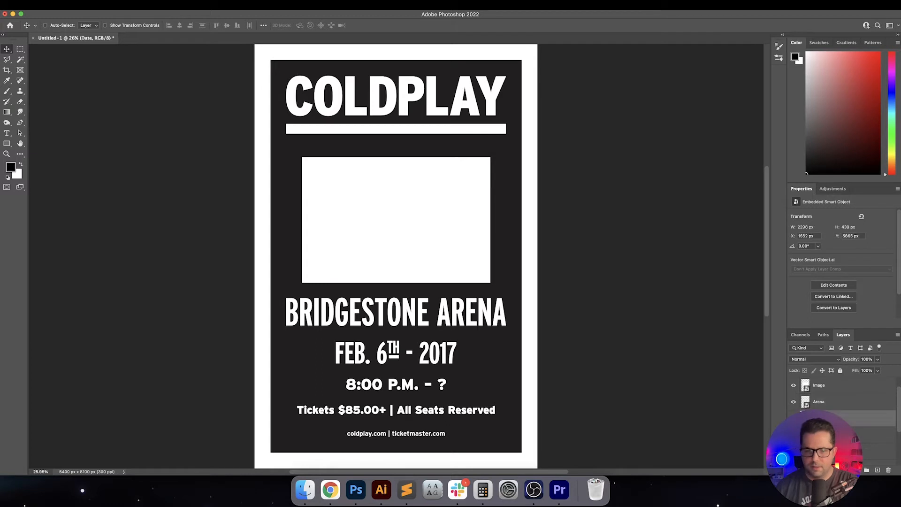
pyautogui.click(852, 434)
pyautogui.click(862, 447)
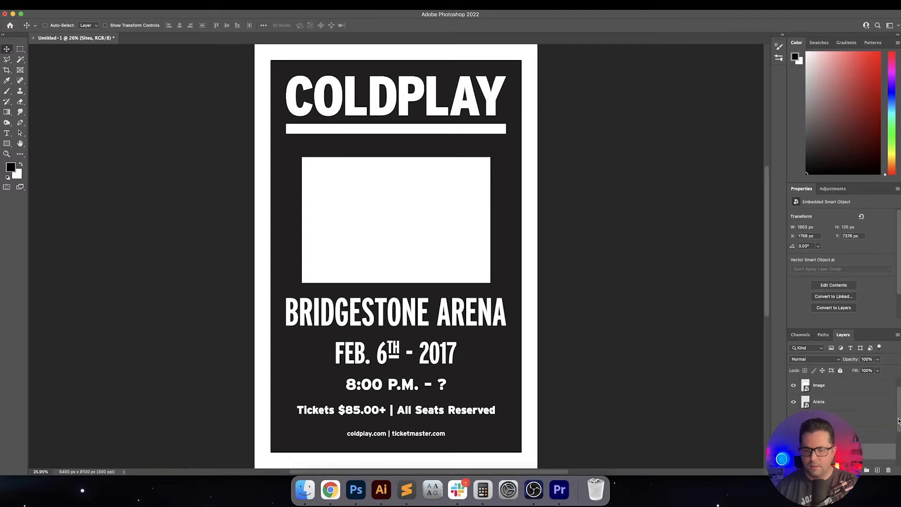
pyautogui.moveTo(898, 421); pyautogui.dragTo(896, 438)
pyautogui.click(830, 413)
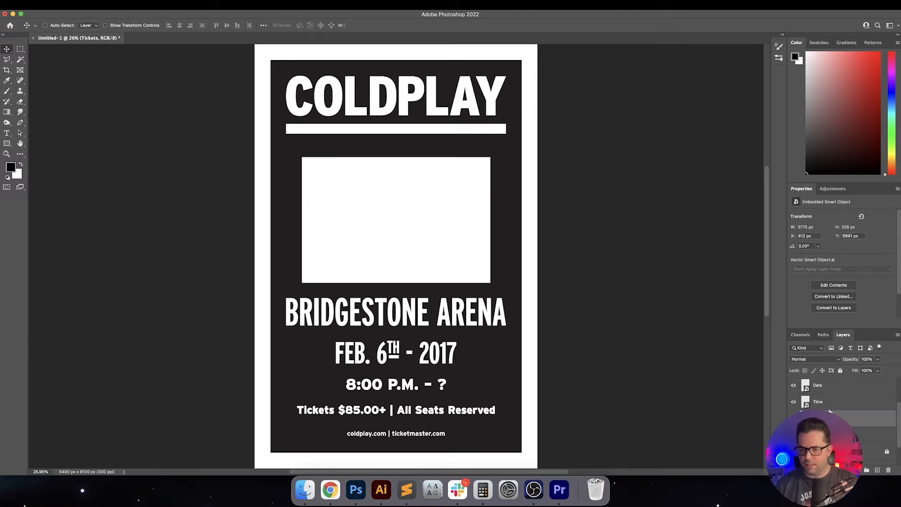
# Unlock the full poster smart object layer below Sites and delete it
pyautogui.scroll(-1, 829, 411)
pyautogui.click(873, 425)
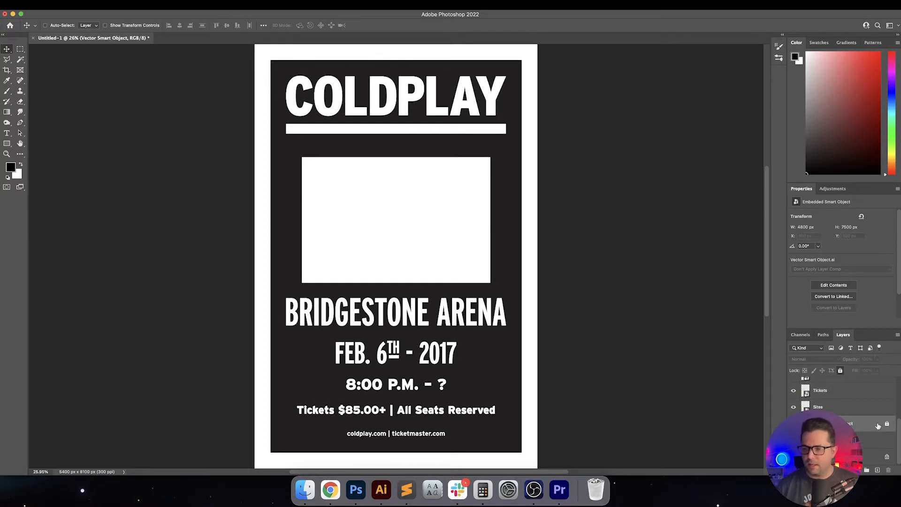
pyautogui.click(840, 371)
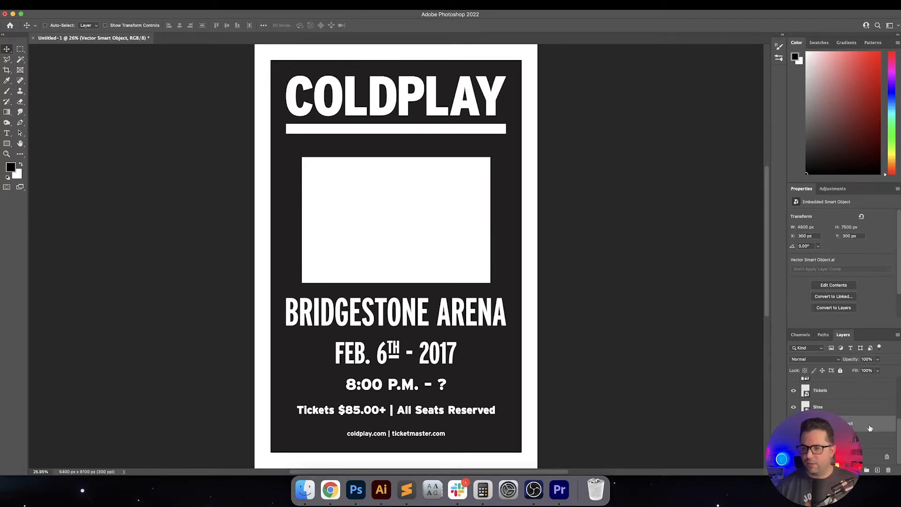
pyautogui.press('Delete')
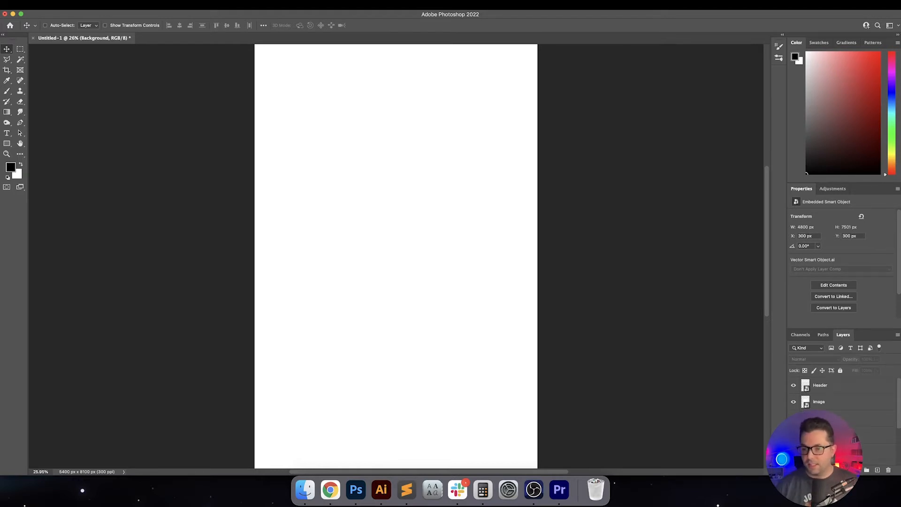
# Undo the deletion of the full poster layer, and copy the Coldplay band photo from its open tab in Chrome
pyautogui.press('super+z')
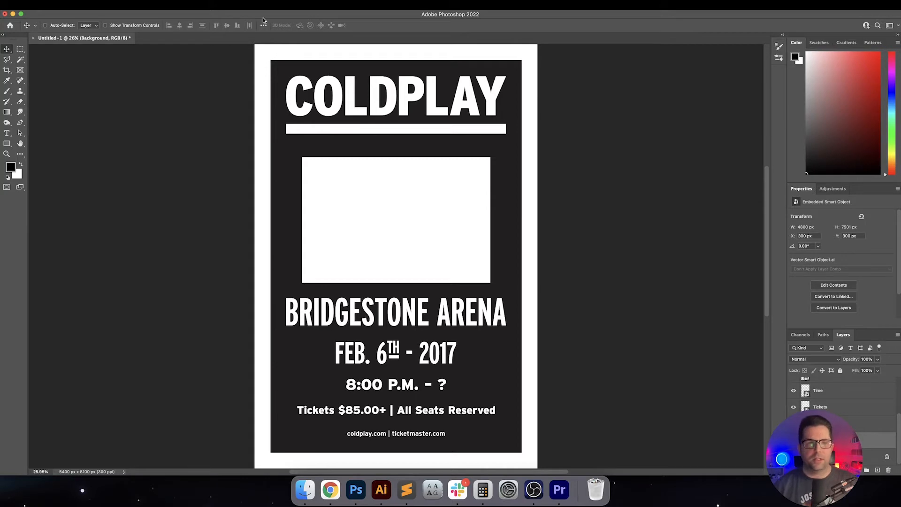
pyautogui.click(330, 489)
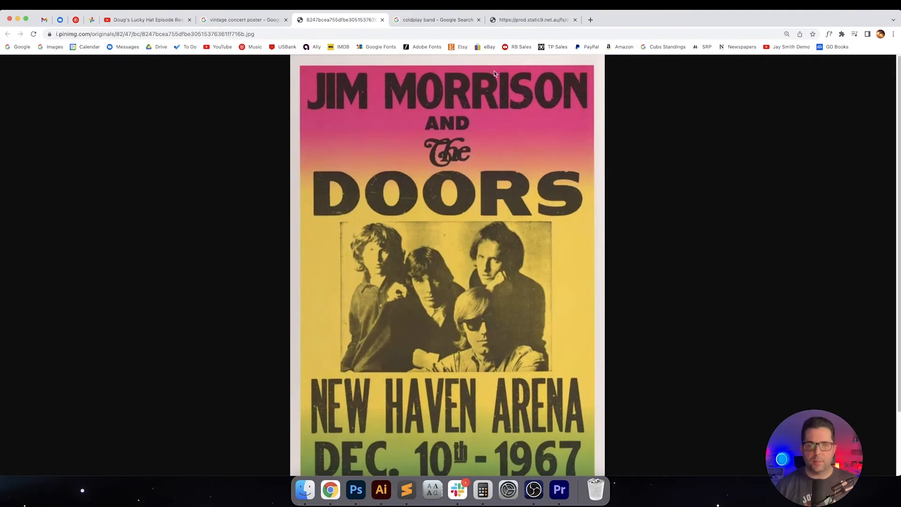
pyautogui.click(526, 19)
pyautogui.rightClick(434, 169)
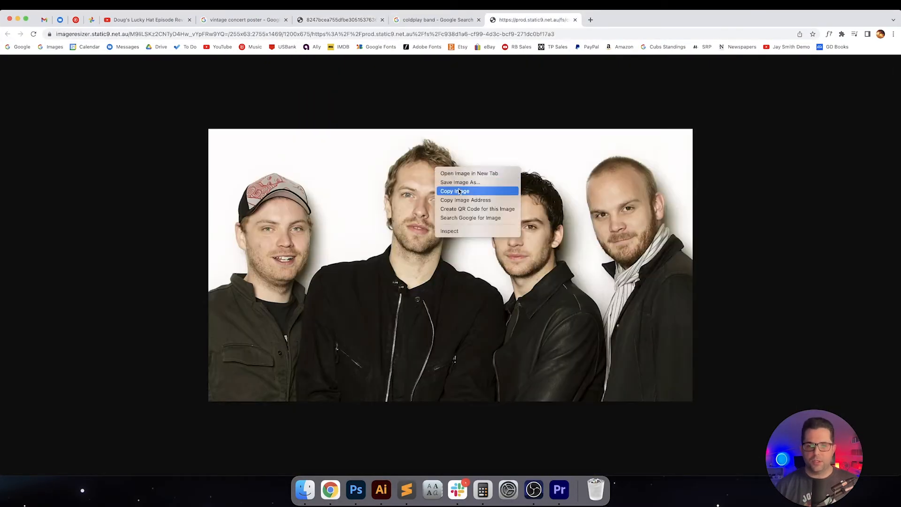
pyautogui.click(453, 190)
# Switch to Photoshop and paste the copied band photo directly above the Image layer
pyautogui.click(357, 490)
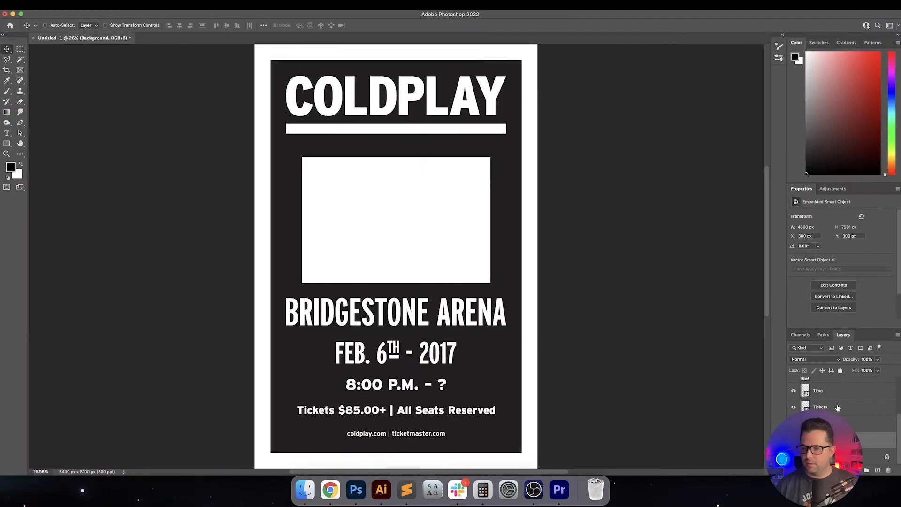
pyautogui.scroll(5, 840, 399)
pyautogui.click(848, 402)
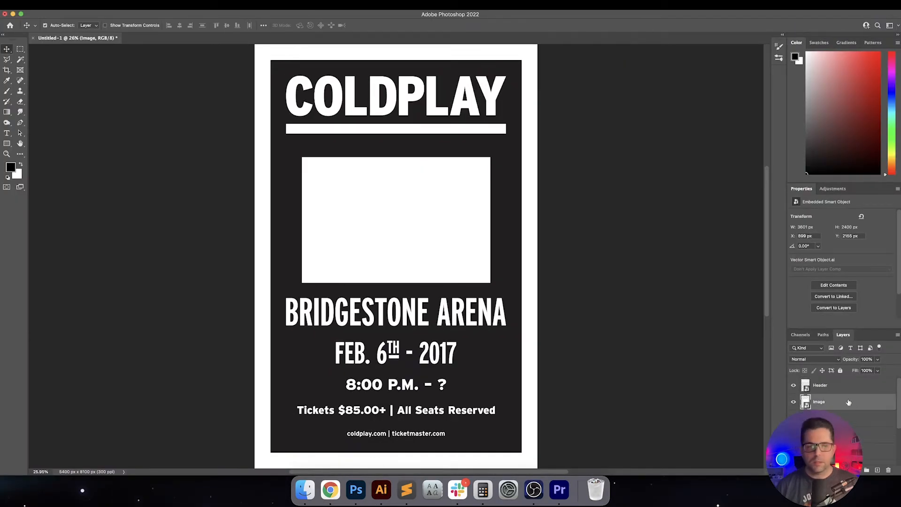
pyautogui.press('super+v')
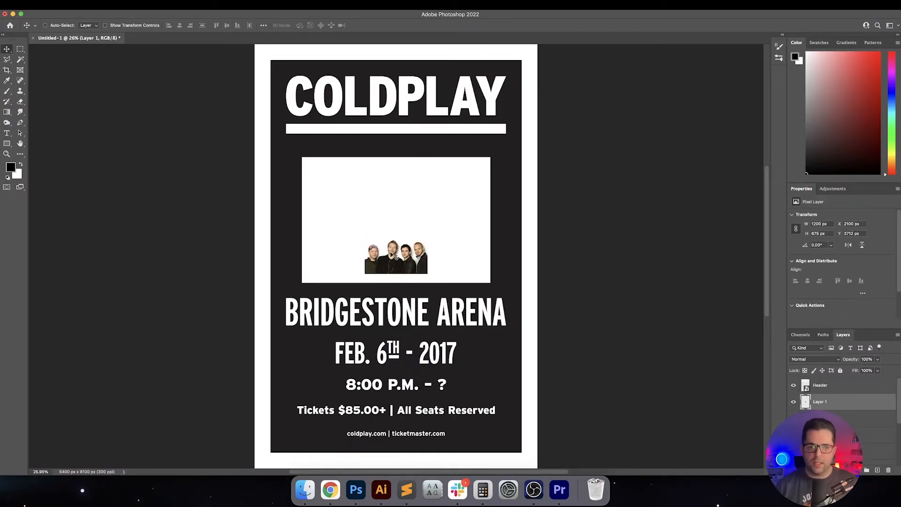
# Position the pasted photo over the white image rectangle and enlarge it to about 4398 × 2473 px so it covers it
pyautogui.moveTo(406, 250); pyautogui.dragTo(512, 225)
pyautogui.press('super+t')
pyautogui.press('Return')
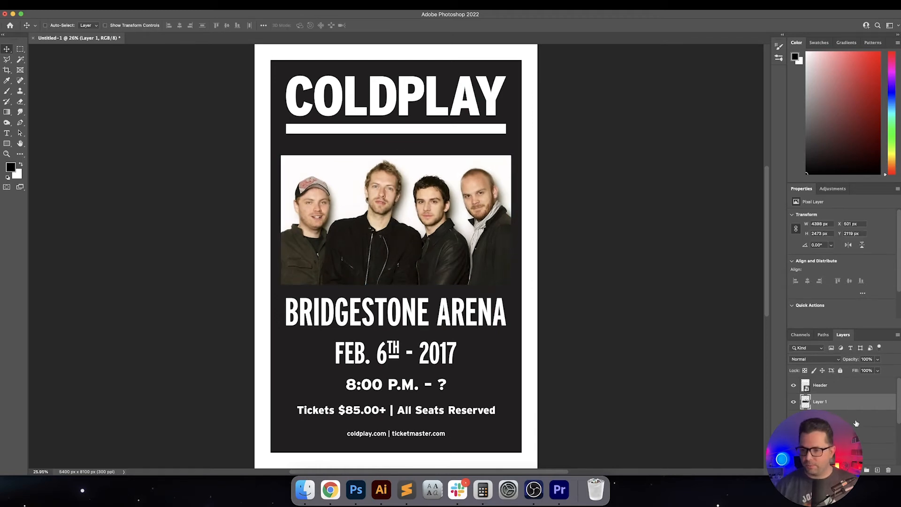
# Clip the band photo to the Image layer and scale it to about 97%, centred on the rectangle
pyautogui.keyDown('alt'); pyautogui.click(858, 406); pyautogui.keyUp('alt')
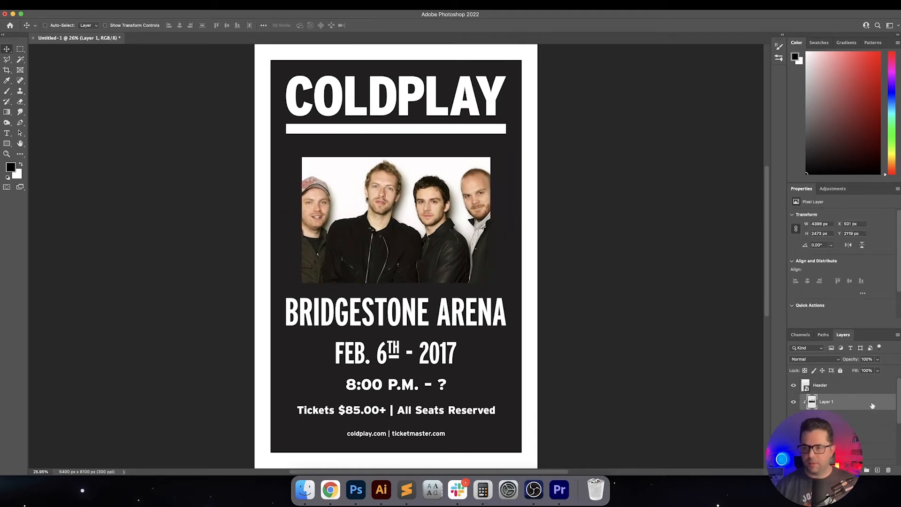
pyautogui.press('super+t')
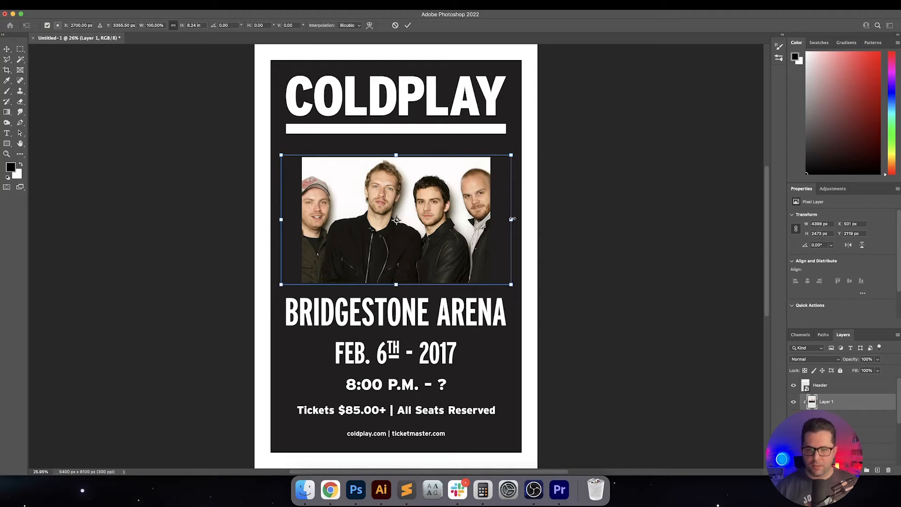
pyautogui.moveTo(511, 220); pyautogui.dragTo(532, 228)
pyautogui.scroll(5, 507, 221)
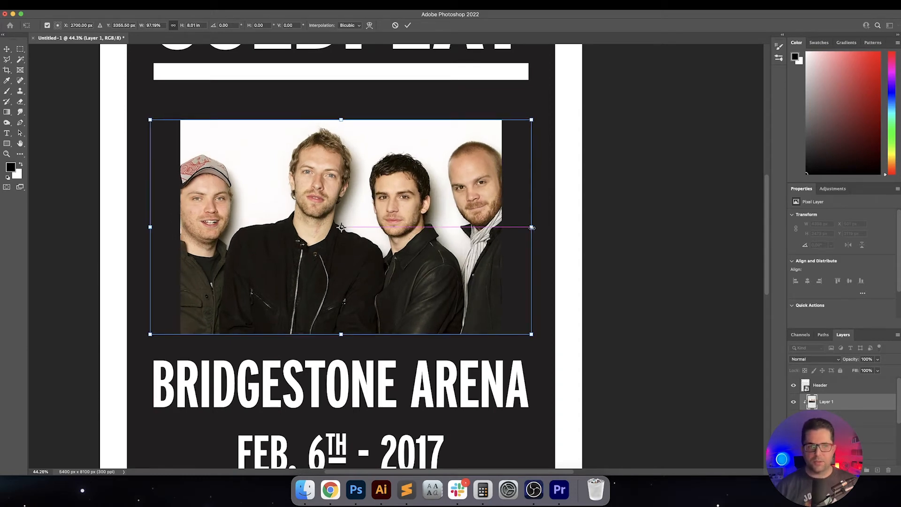
pyautogui.press('Return')
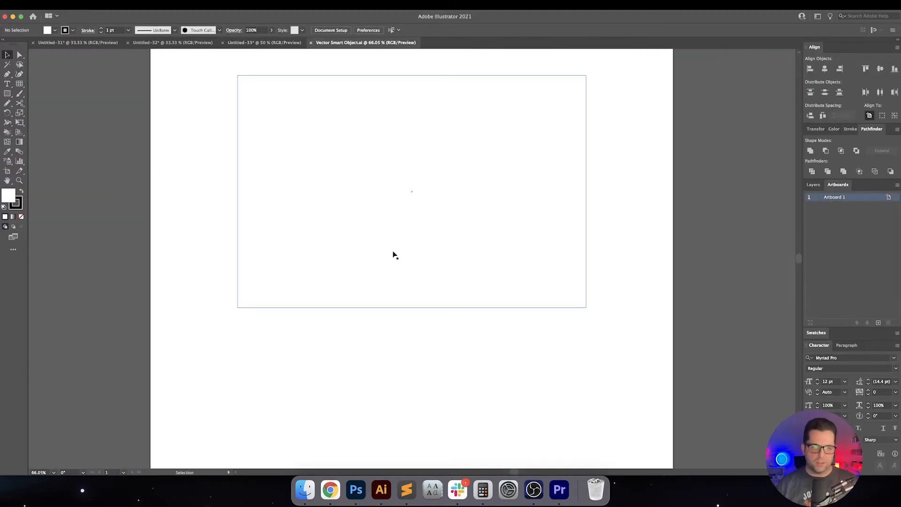
# Set the Image smart object's rectangle in Illustrator to 13 in wide from its centre, save and close it, and return to Photoshop
pyautogui.click(499, 211)
pyautogui.click(817, 129)
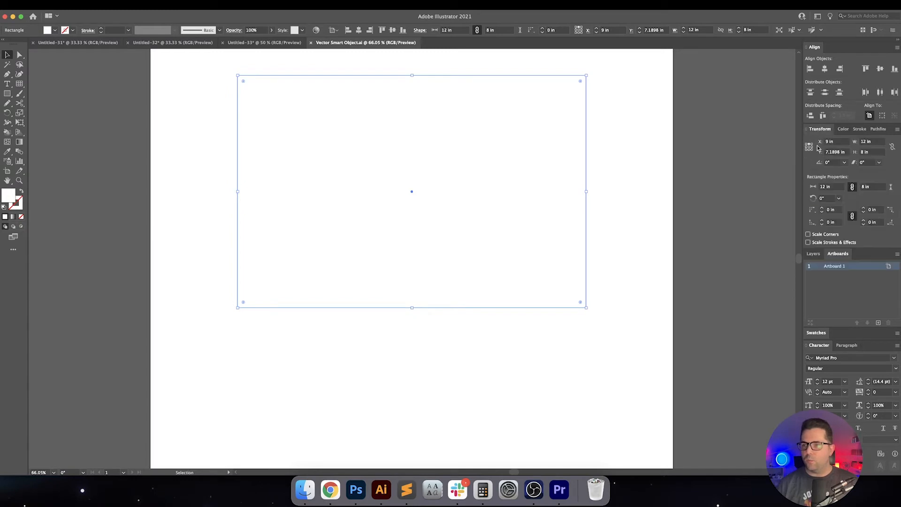
pyautogui.click(809, 149)
pyautogui.click(809, 147)
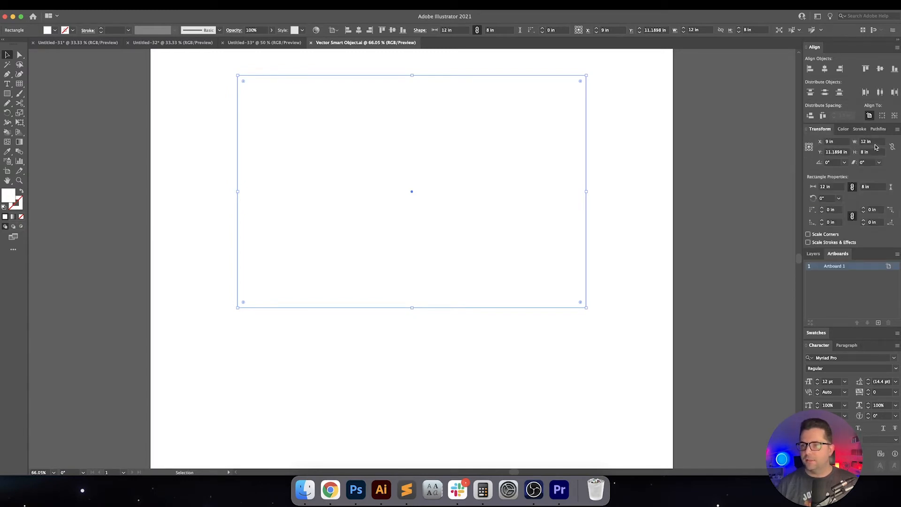
pyautogui.doubleClick(873, 142)
pyautogui.write('13')
pyautogui.press('Return')
pyautogui.press('super+s')
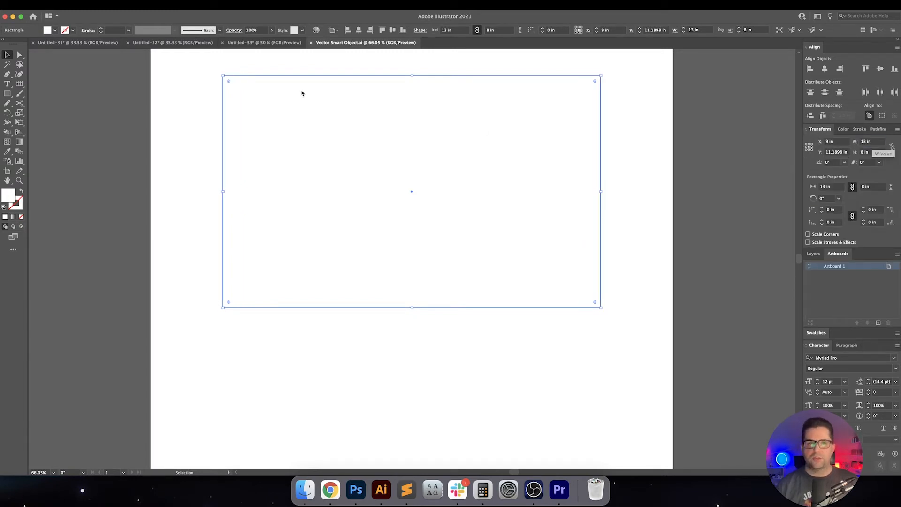
pyautogui.click(311, 42)
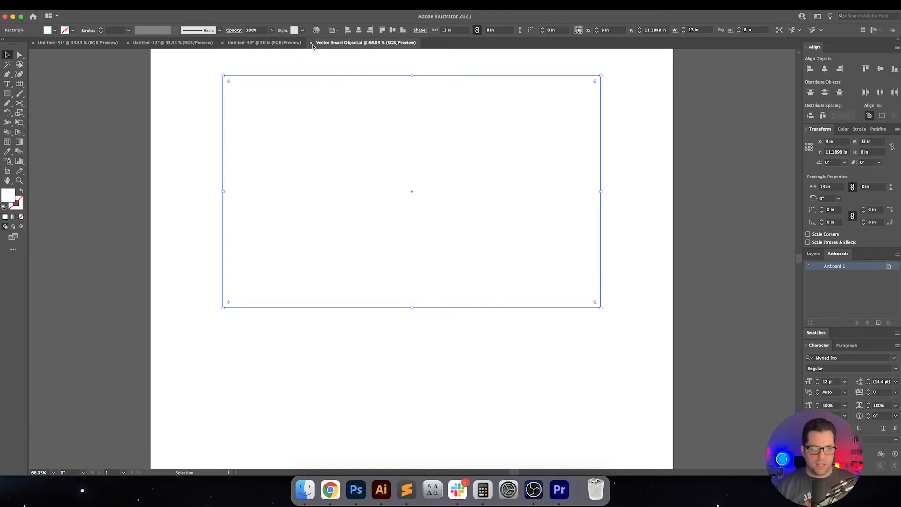
pyautogui.click(361, 491)
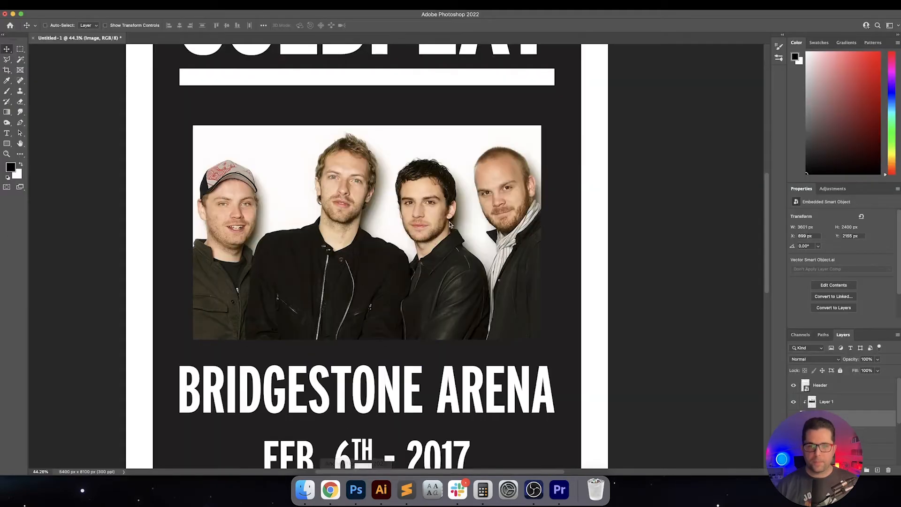
# Rename the clipped band photo's layer as Coldplay
pyautogui.moveTo(483, 220); pyautogui.dragTo(496, 247)
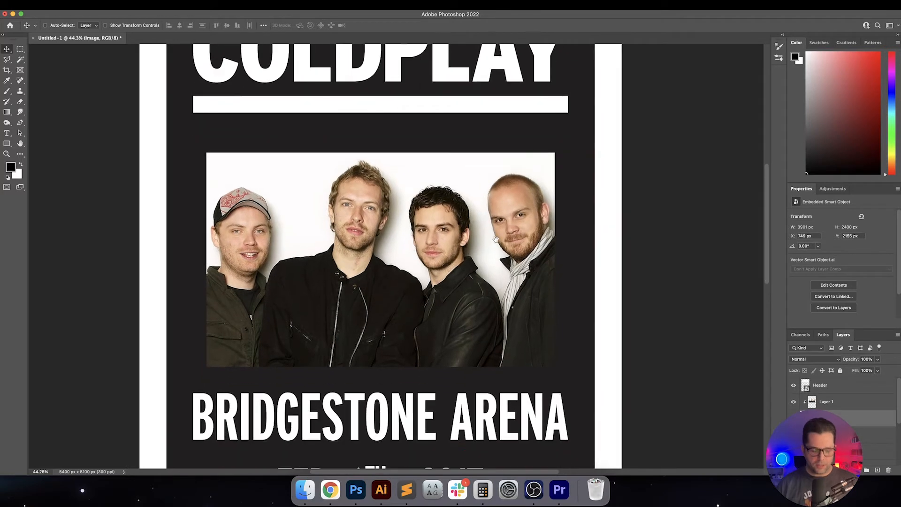
pyautogui.moveTo(275, 176); pyautogui.dragTo(282, 221)
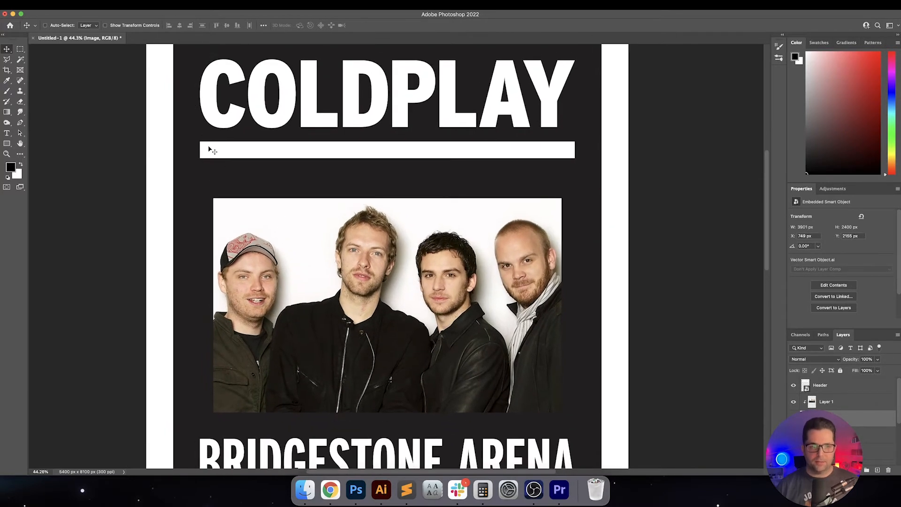
pyautogui.press('super+0')
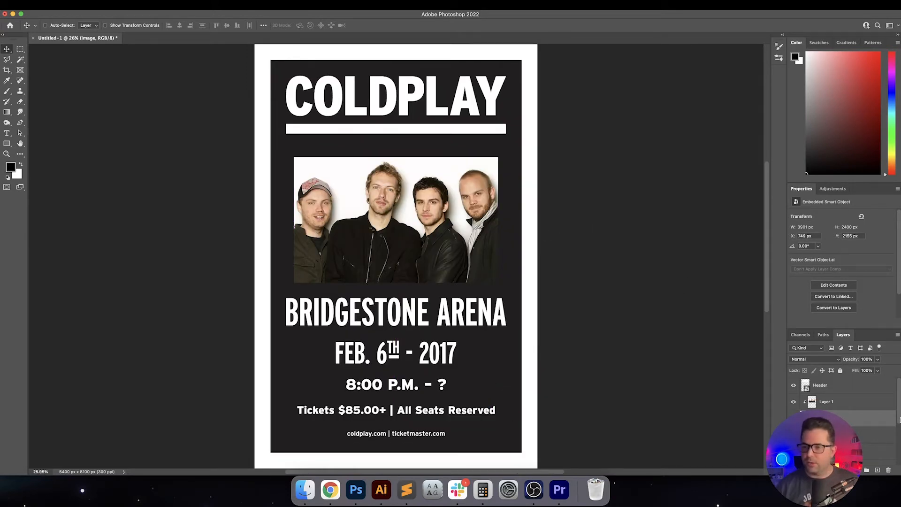
pyautogui.click(873, 406)
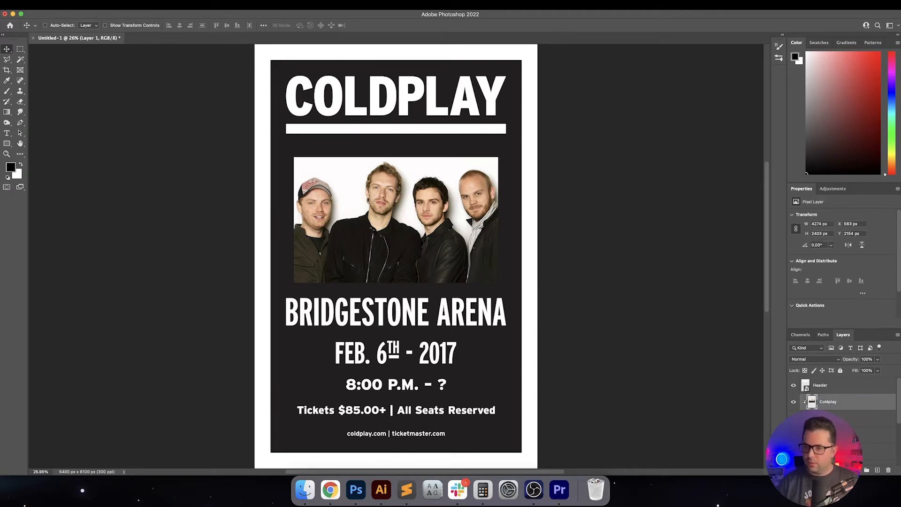
# Add a Threshold adjustment layer directly above the Coldplay photo layer
pyautogui.click(855, 470)
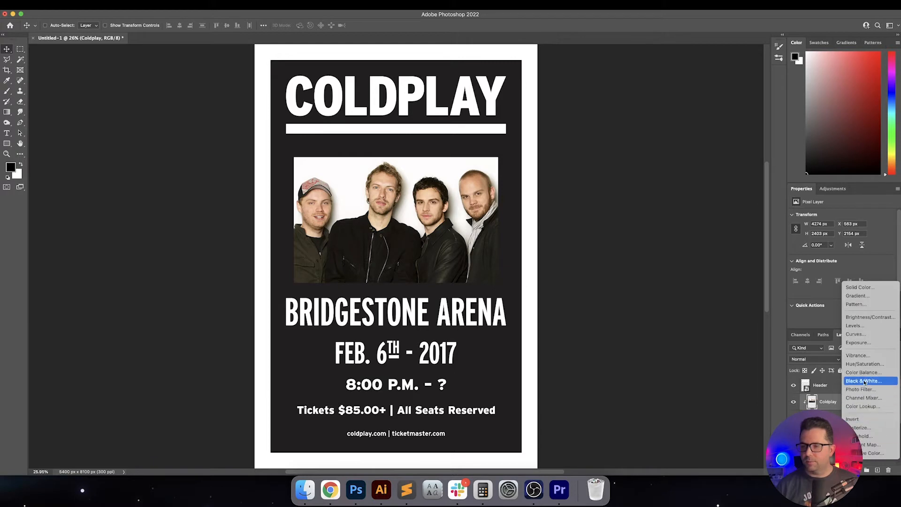
pyautogui.click(834, 405)
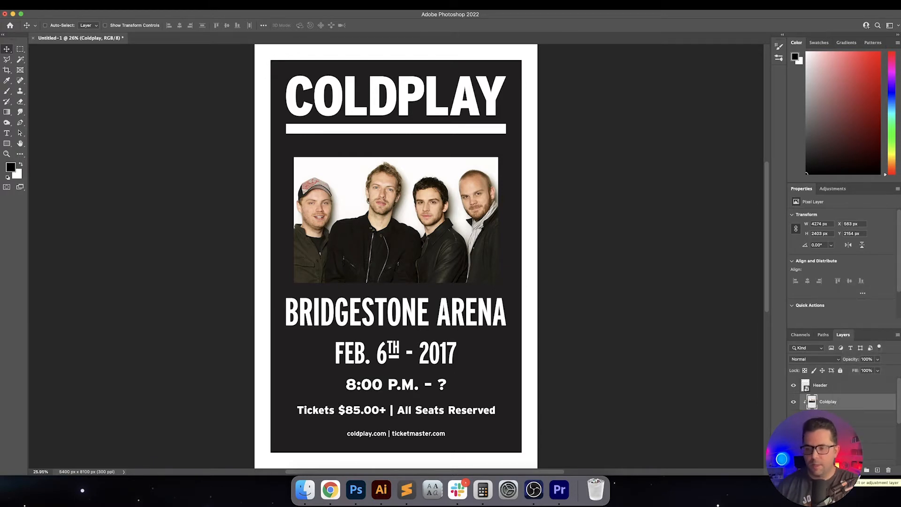
pyautogui.click(855, 470)
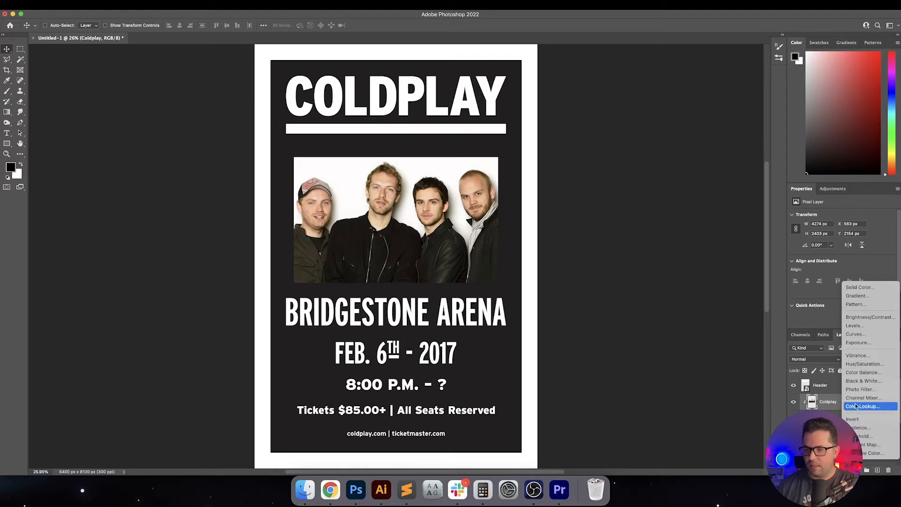
pyautogui.click(874, 437)
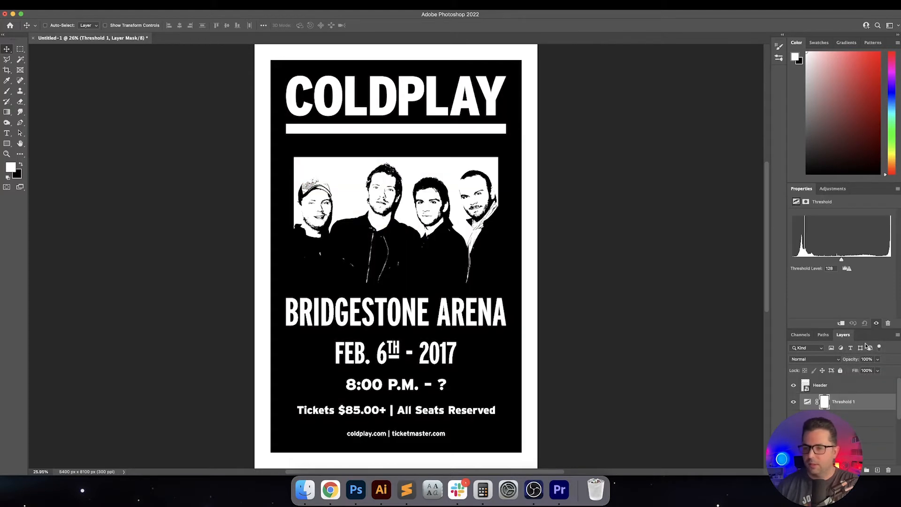
# Try clipping the Threshold adjustment to the band photo and raising its level to 156
pyautogui.click(841, 323)
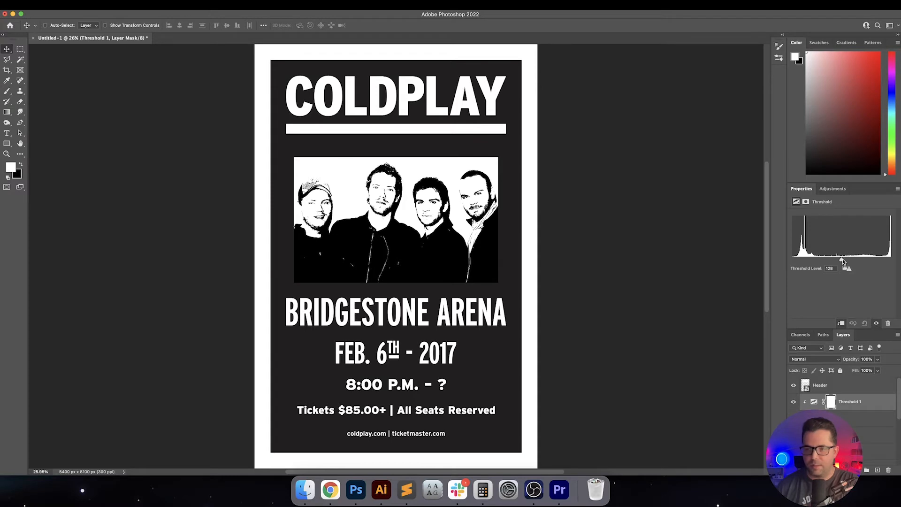
pyautogui.moveTo(842, 259); pyautogui.dragTo(851, 259)
pyautogui.press('super+plus')
pyautogui.press('super+plus')
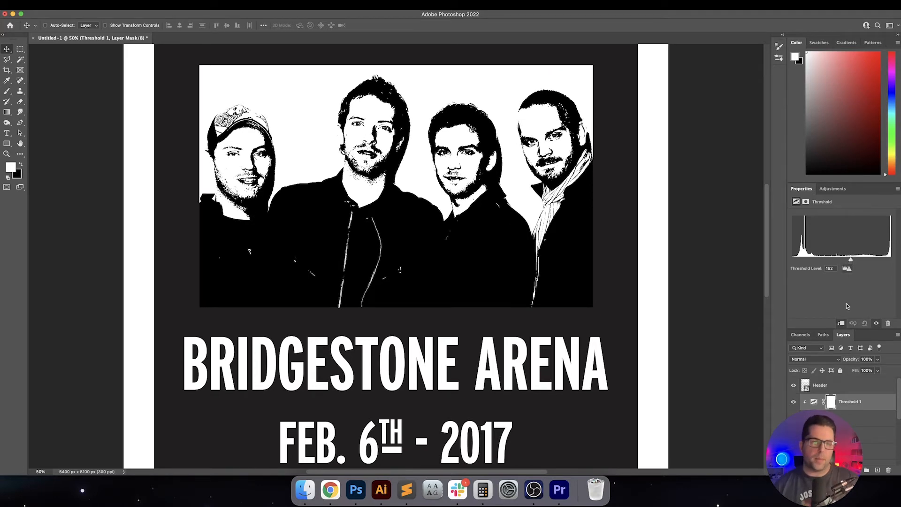
pyautogui.moveTo(851, 261)
pyautogui.mouseDown()
pyautogui.moveTo(868, 261)
pyautogui.moveTo(852, 260)
pyautogui.mouseUp()
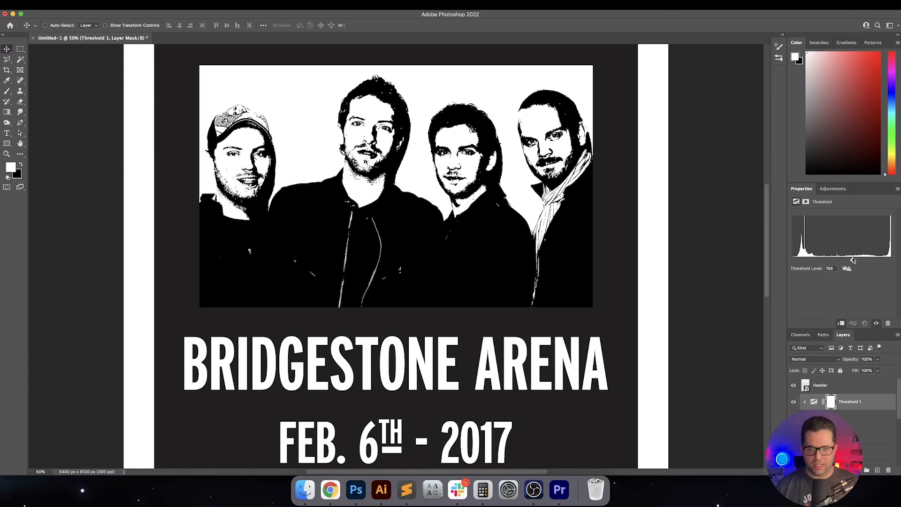
# Delete the Threshold adjustment layer above the band photo
pyautogui.click(875, 403)
pyautogui.press('Delete')
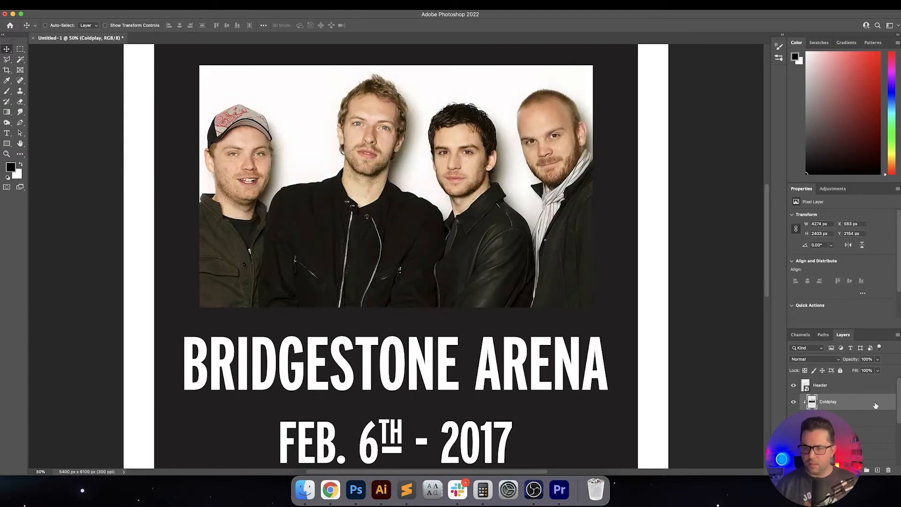
# Switch to Illustrator to examine the photo treatment on the Doors reference poster, and return to Photoshop
pyautogui.click(381, 489)
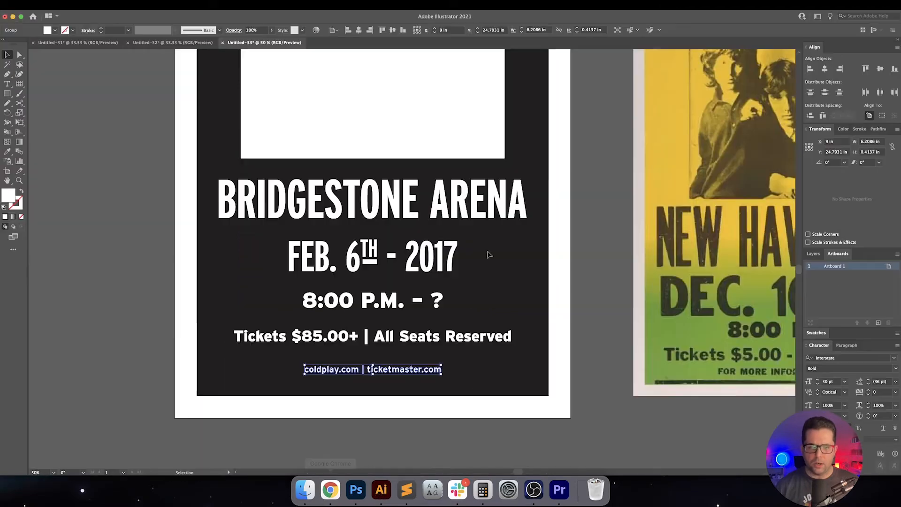
pyautogui.hscroll(10, 620, 246)
pyautogui.scroll(3, 621, 246)
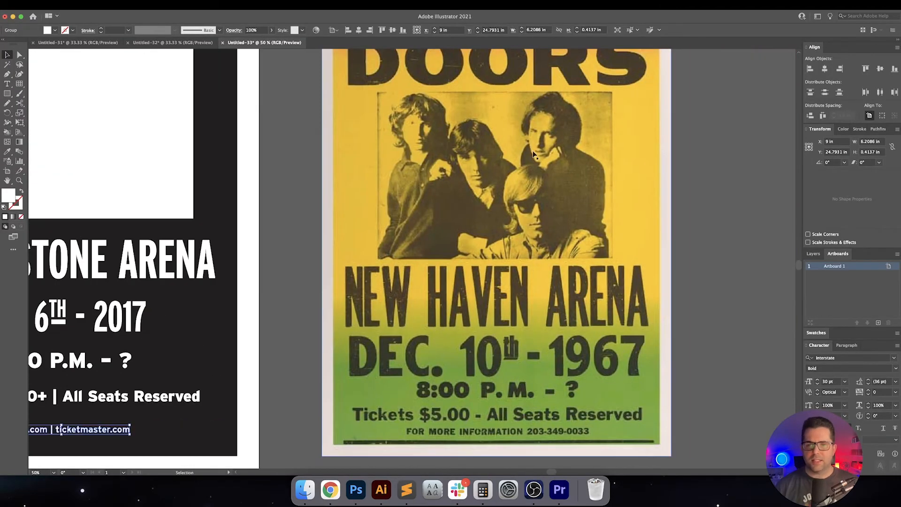
pyautogui.click(356, 490)
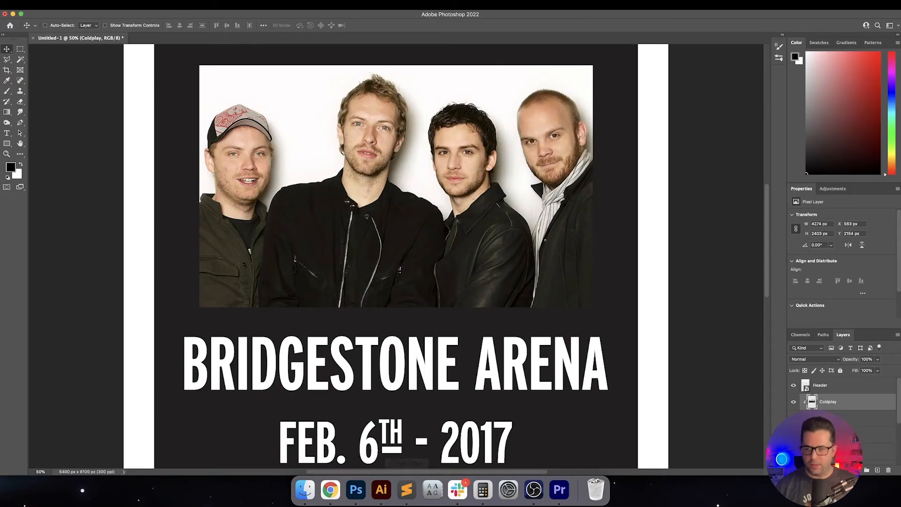
# Add a Black & White adjustment layer and clip it to the Coldplay band photo
pyautogui.click(868, 468)
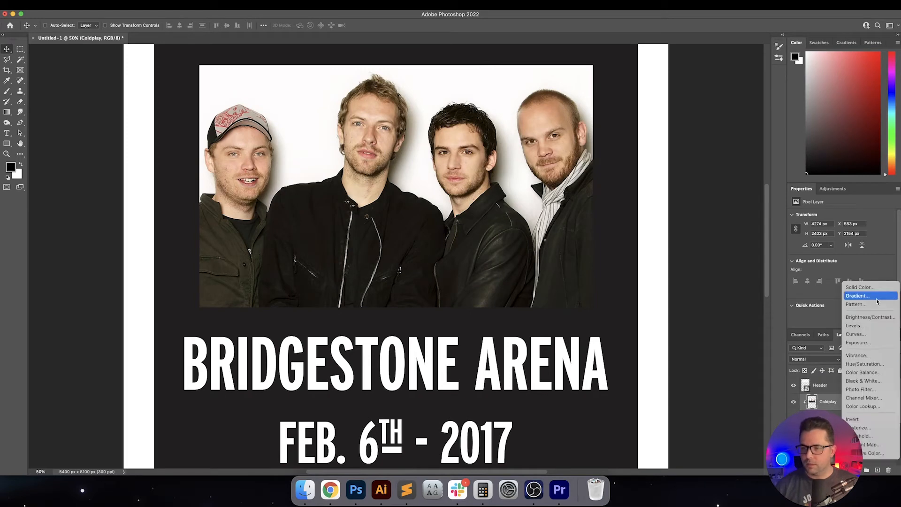
pyautogui.click(866, 381)
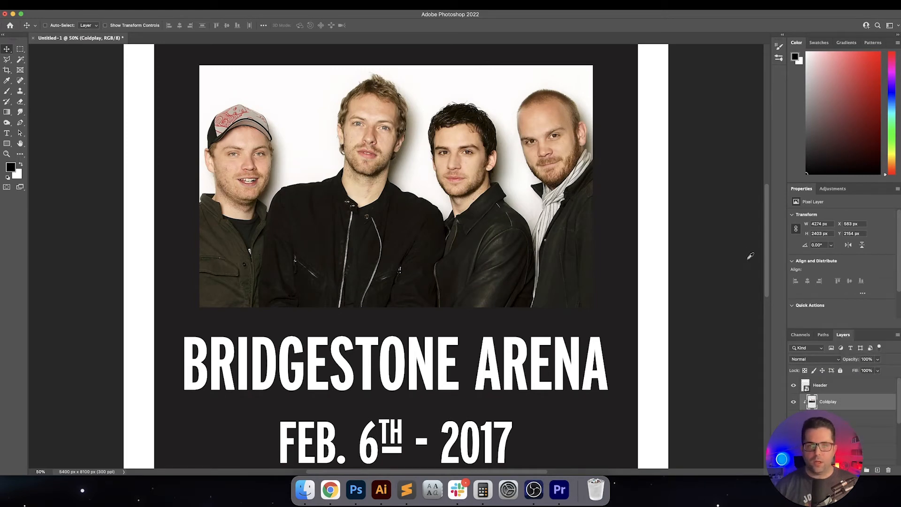
pyautogui.keyDown('shift'); pyautogui.click(858, 416); pyautogui.keyUp('shift')
pyautogui.press('alt+super+g')
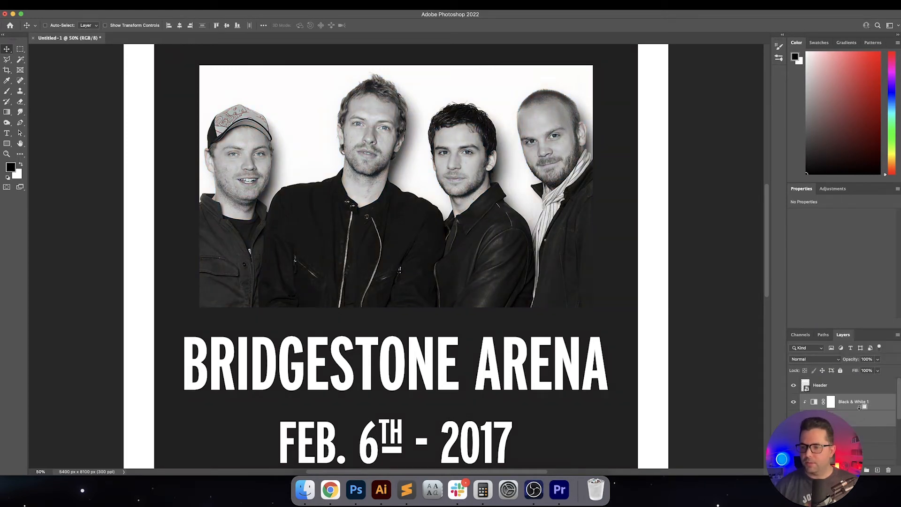
pyautogui.click(866, 405)
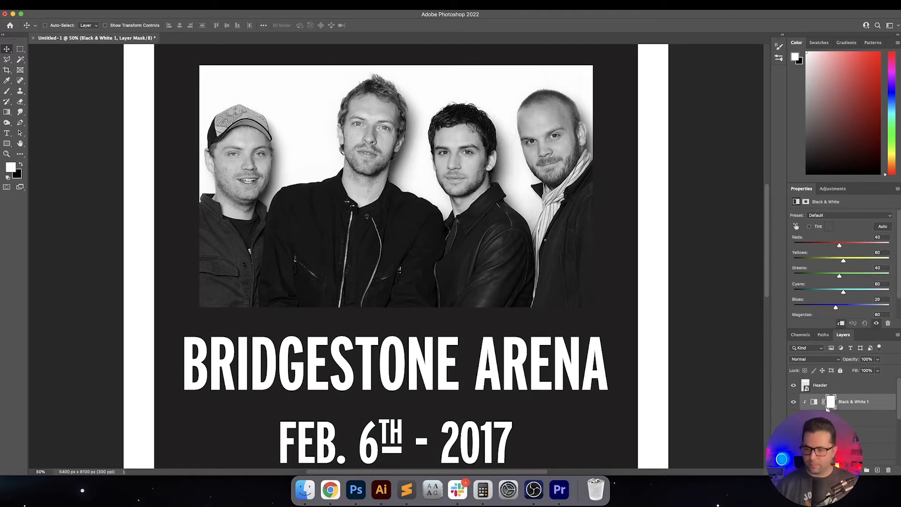
# Add a clipped Curves adjustment directly above the Coldplay photo, lifting the darker tones and slightly lowering the lighter ones
pyautogui.click(860, 420)
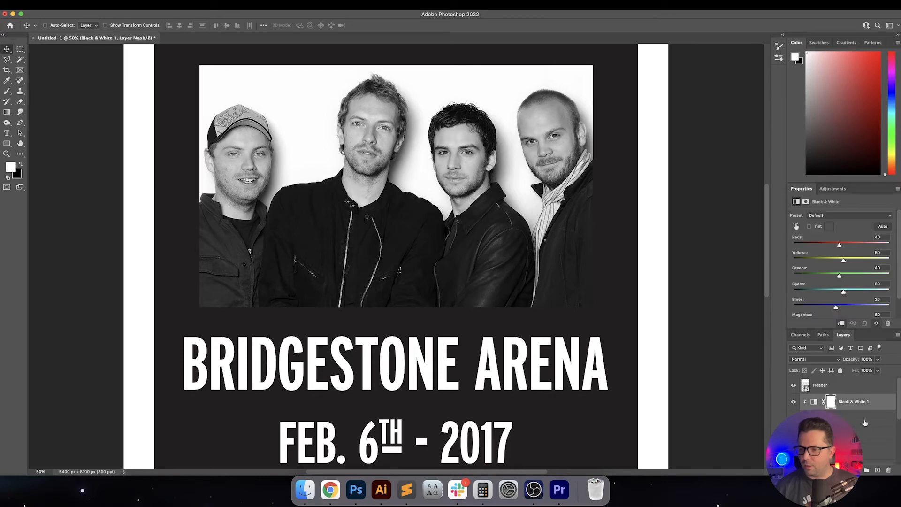
pyautogui.click(855, 470)
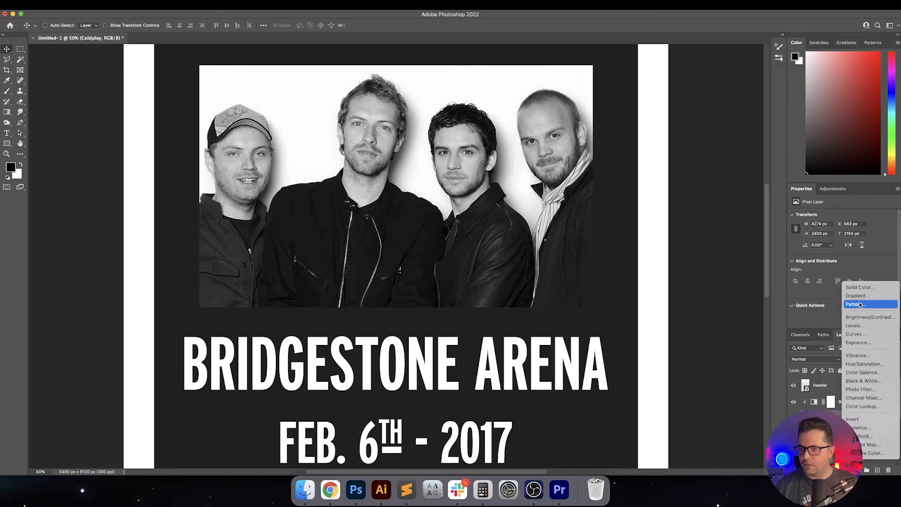
pyautogui.click(869, 337)
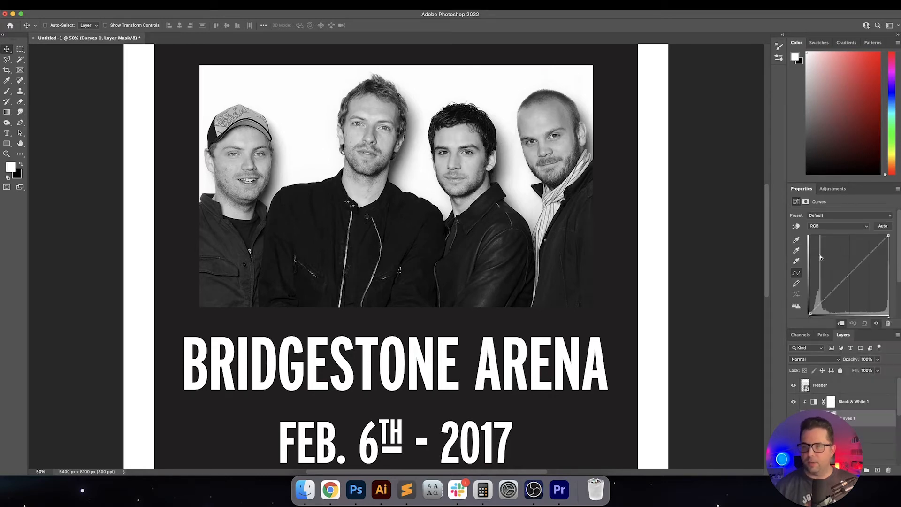
pyautogui.click(835, 290)
pyautogui.moveTo(835, 290)
pyautogui.mouseDown()
pyautogui.moveTo(852, 250)
pyautogui.moveTo(864, 268)
pyautogui.moveTo(837, 284)
pyautogui.mouseUp()
pyautogui.click(857, 267)
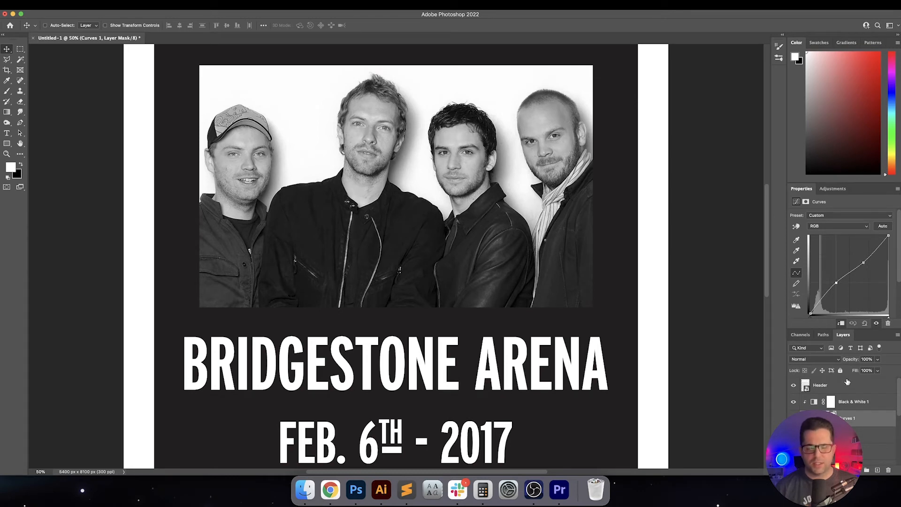
pyautogui.click(883, 405)
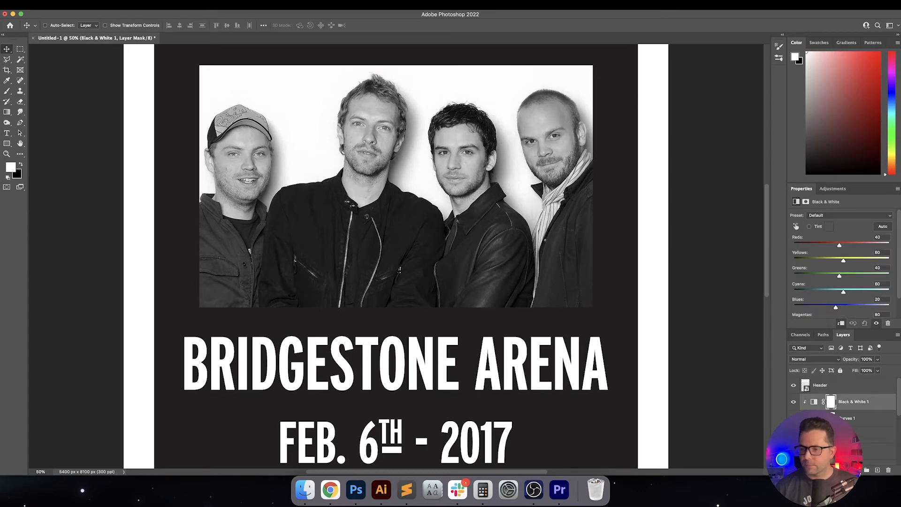
# Open the Filter Gallery on the Coldplay photo layer and choose the Halftone Pattern sketch filter with the Dot pattern type
pyautogui.click(859, 436)
pyautogui.click(199, 5)
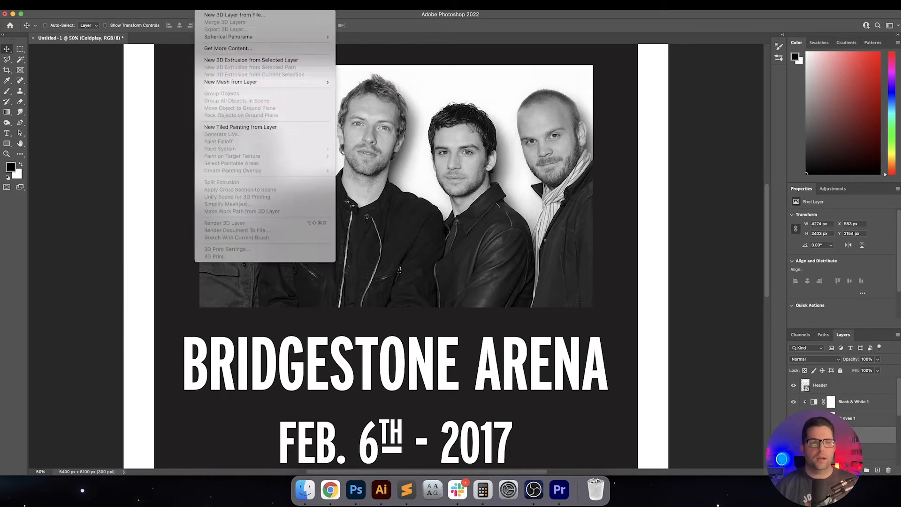
pyautogui.moveTo(184, 5)
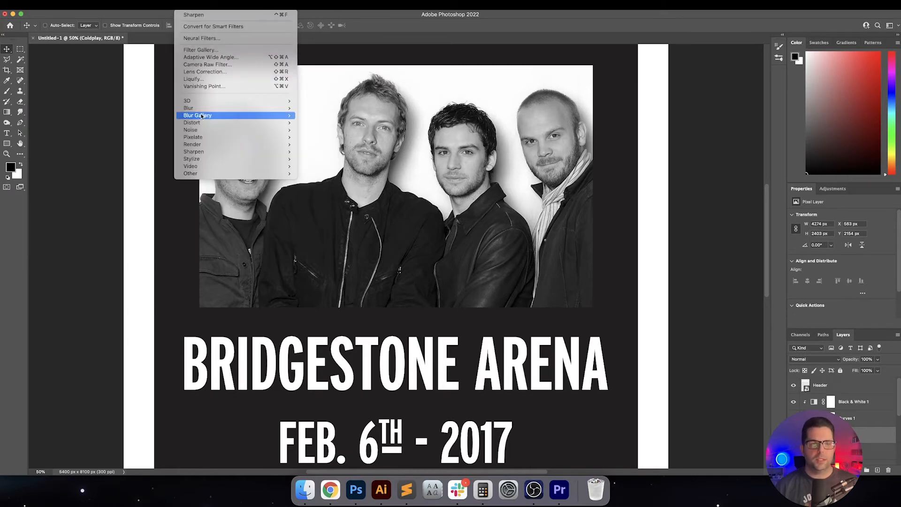
pyautogui.click(208, 49)
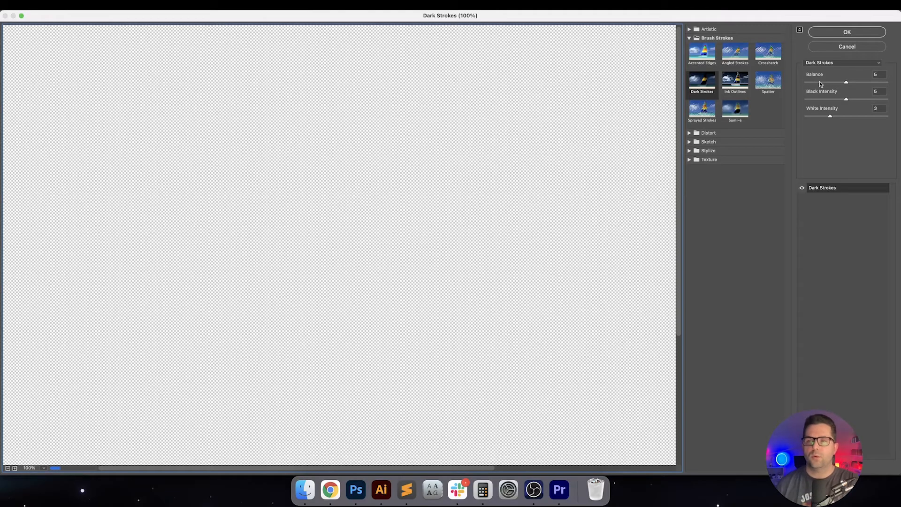
pyautogui.click(689, 38)
pyautogui.click(689, 47)
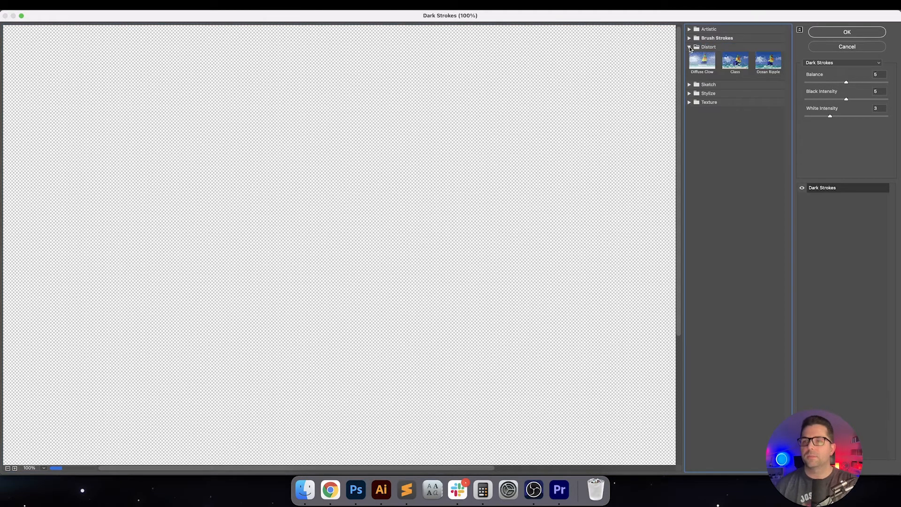
pyautogui.click(689, 47)
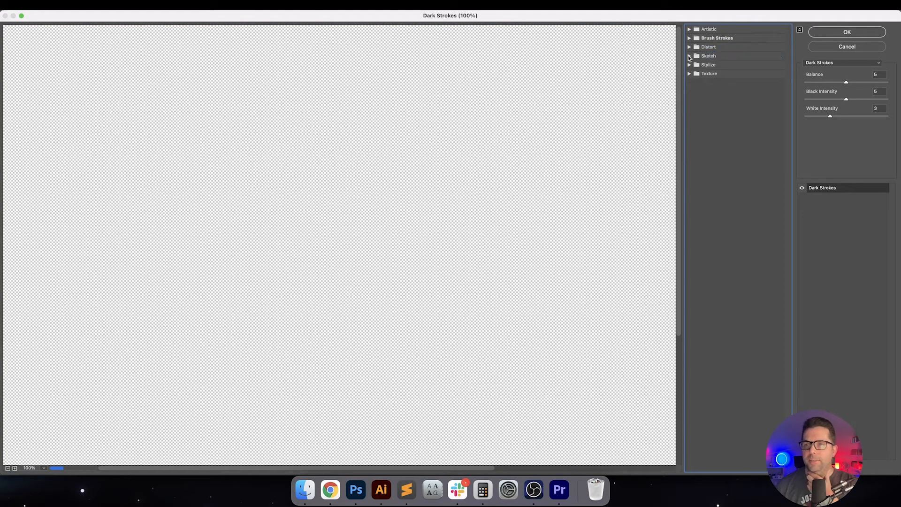
pyautogui.click(689, 56)
pyautogui.click(704, 127)
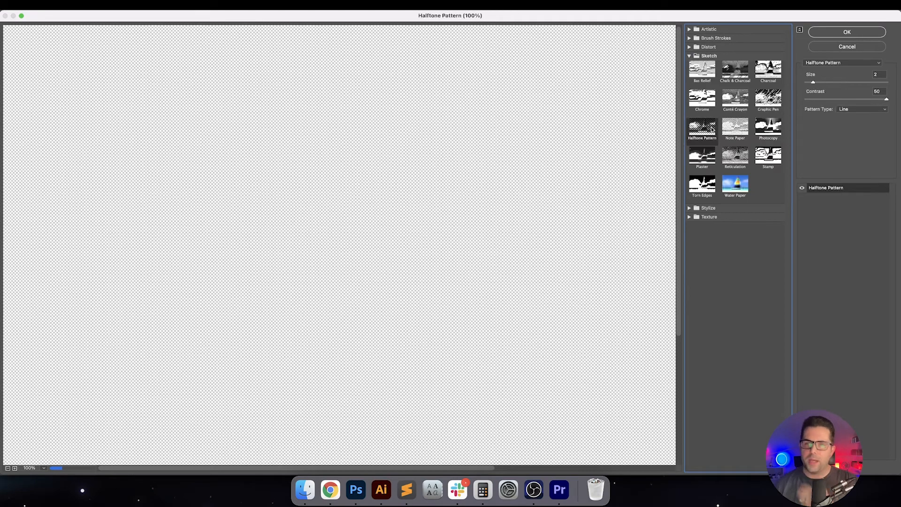
pyautogui.click(866, 110)
pyautogui.click(867, 101)
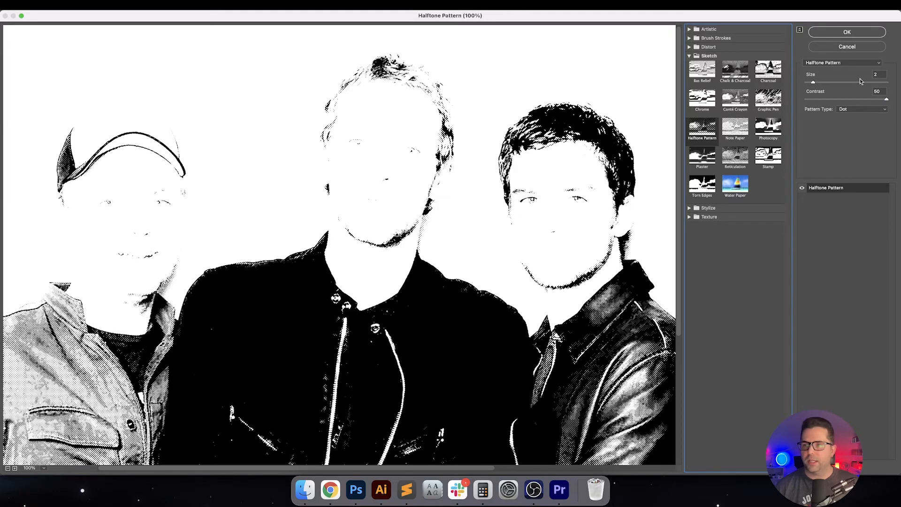
# Set the halftone pattern's size to 2 and its contrast to 25
pyautogui.click(878, 75)
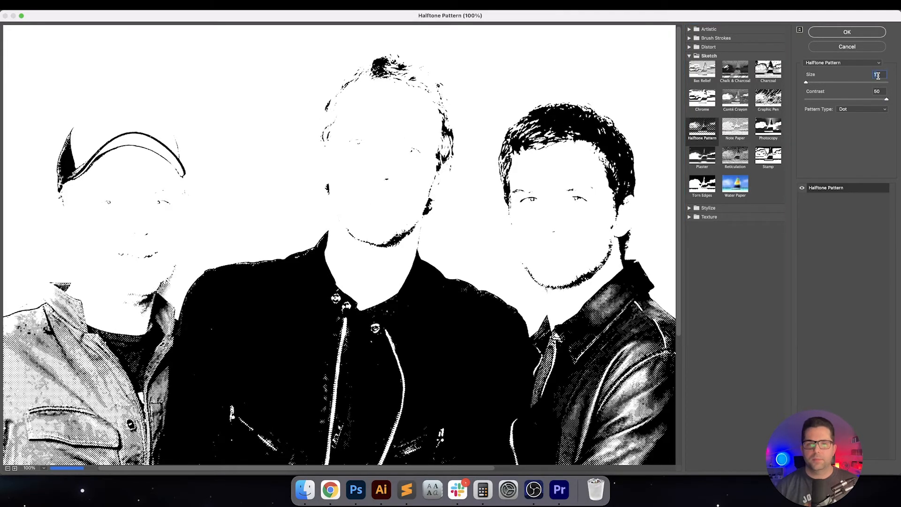
pyautogui.press('Up')
pyautogui.press('Tab')
pyautogui.hotkey('shift', 'Down')
pyautogui.hotkey('shift', 'Down')
pyautogui.hotkey('shift', 'Down')
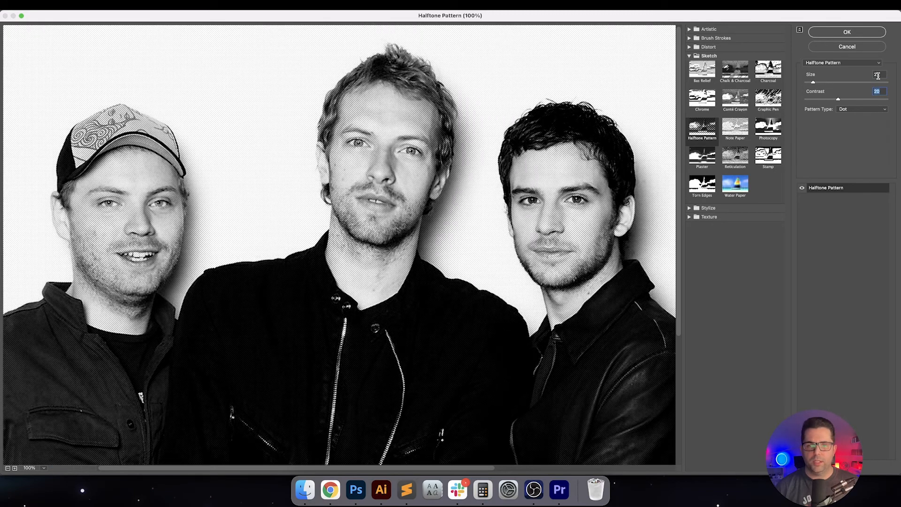
pyautogui.press('Up')
pyautogui.press('Up')
pyautogui.press('Up')
pyautogui.press('Up')
pyautogui.press('Up')
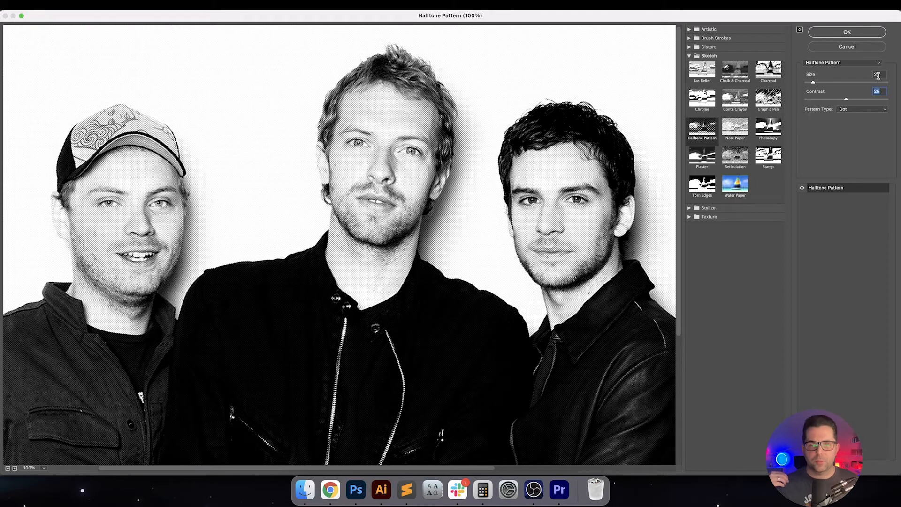
# Settle on a halftone size of 2 and apply the filter to the band photo
pyautogui.click(877, 75)
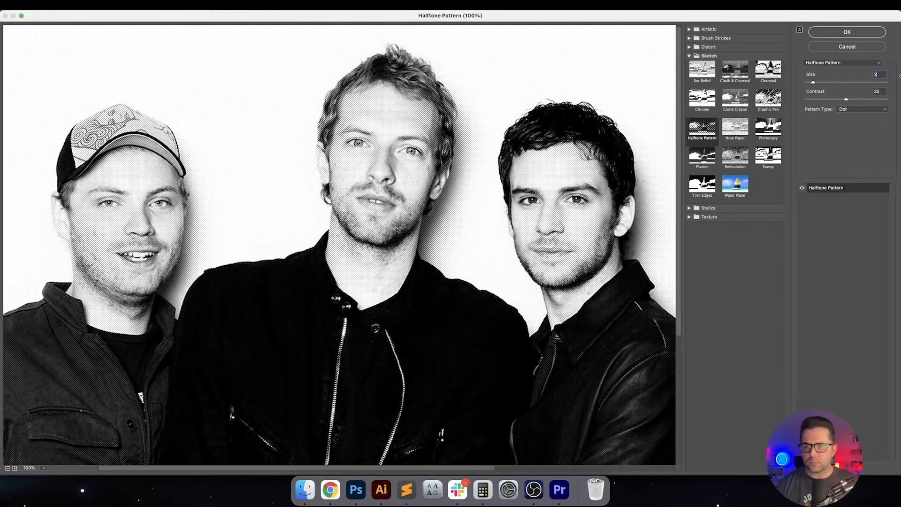
pyautogui.press('Up')
pyautogui.press('Down')
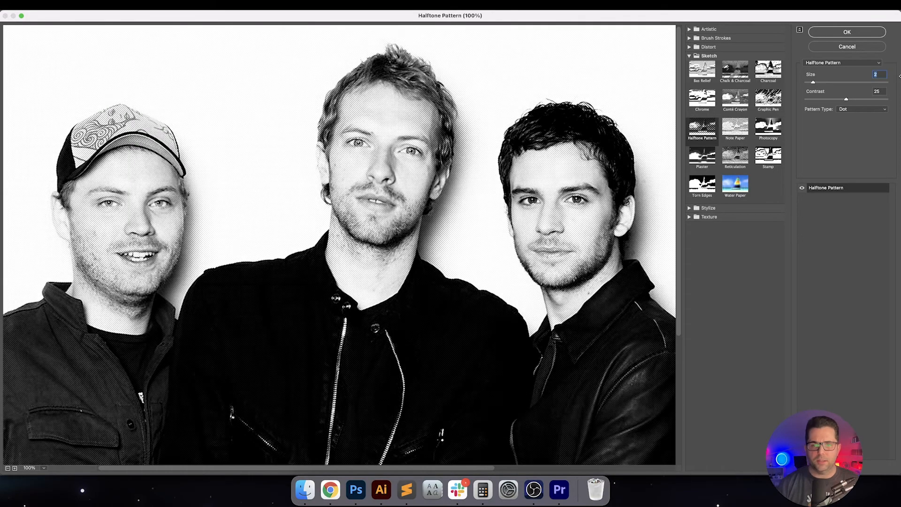
pyautogui.press('Return')
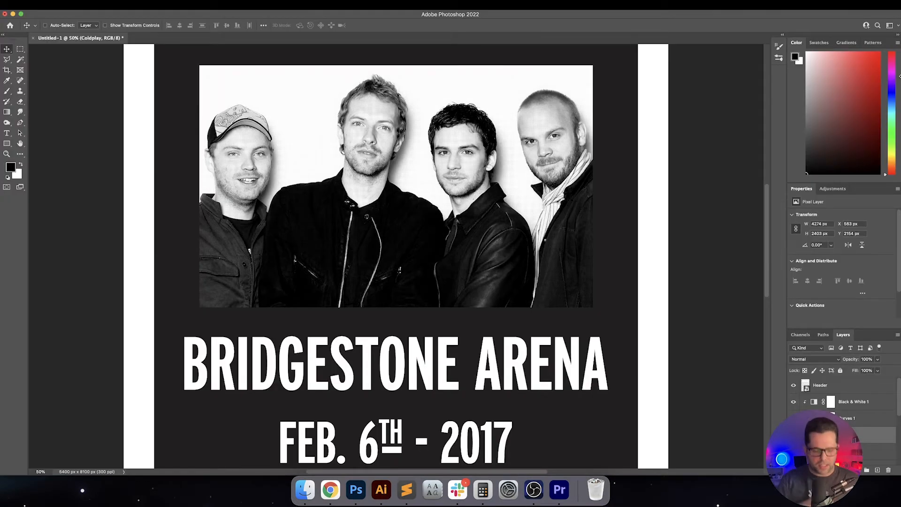
# Examine the halftone dots on the band photo up close and compare the poster with the Doors reference in Illustrator
pyautogui.moveTo(530, 76); pyautogui.dragTo(541, 112)
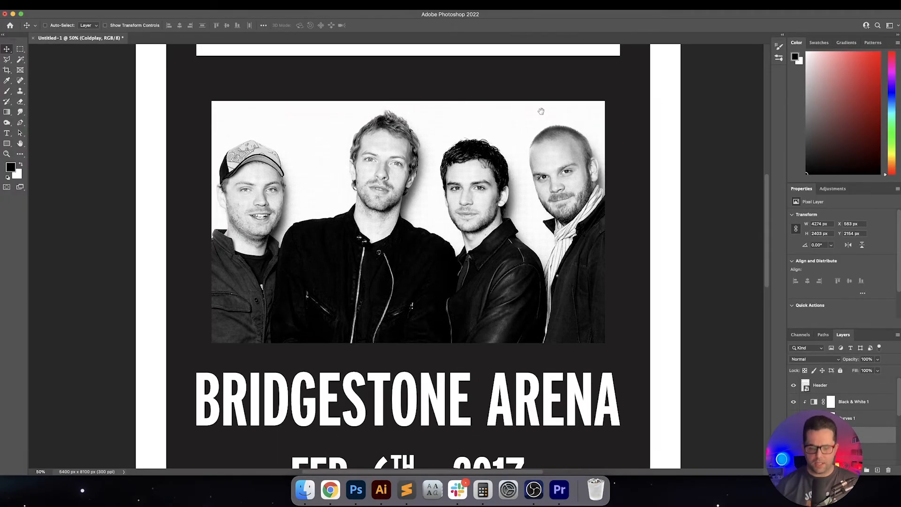
pyautogui.press('super+equal')
pyautogui.press('super+equal')
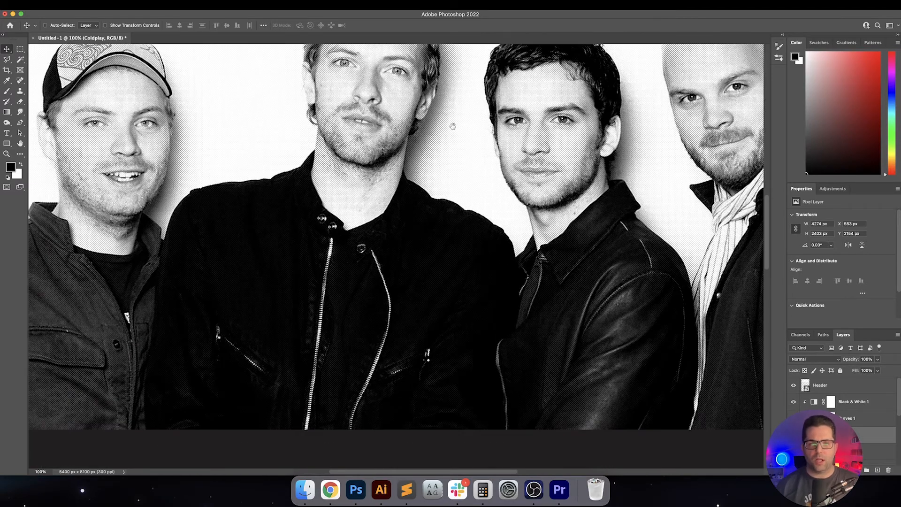
pyautogui.moveTo(453, 126); pyautogui.dragTo(469, 269)
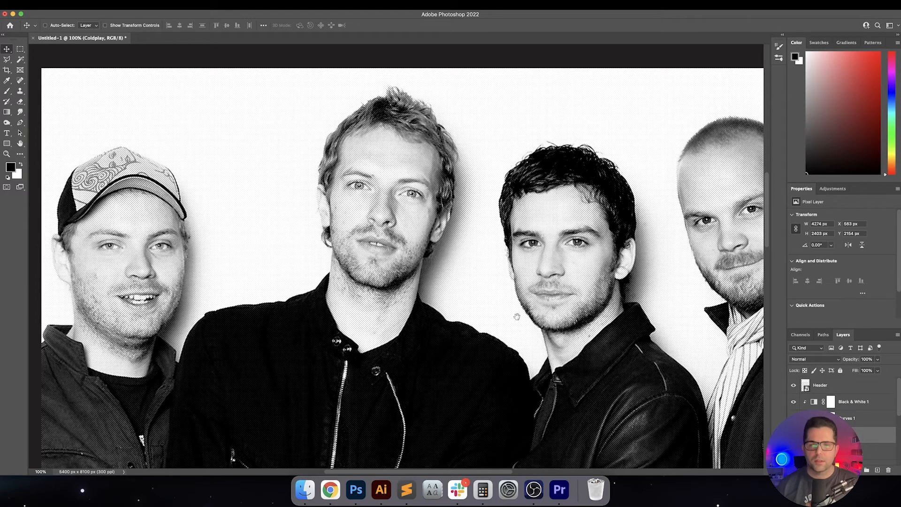
pyautogui.moveTo(520, 289); pyautogui.dragTo(471, 243)
pyautogui.press('super+0')
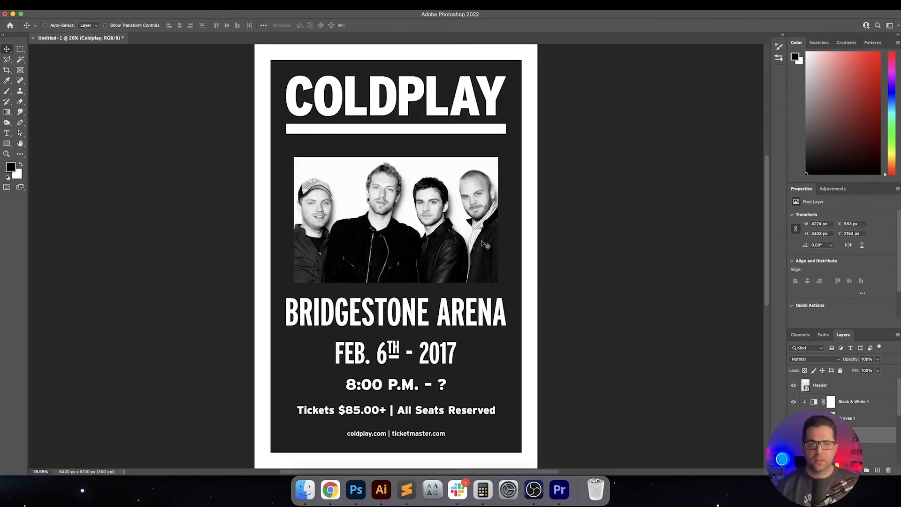
pyautogui.click(381, 490)
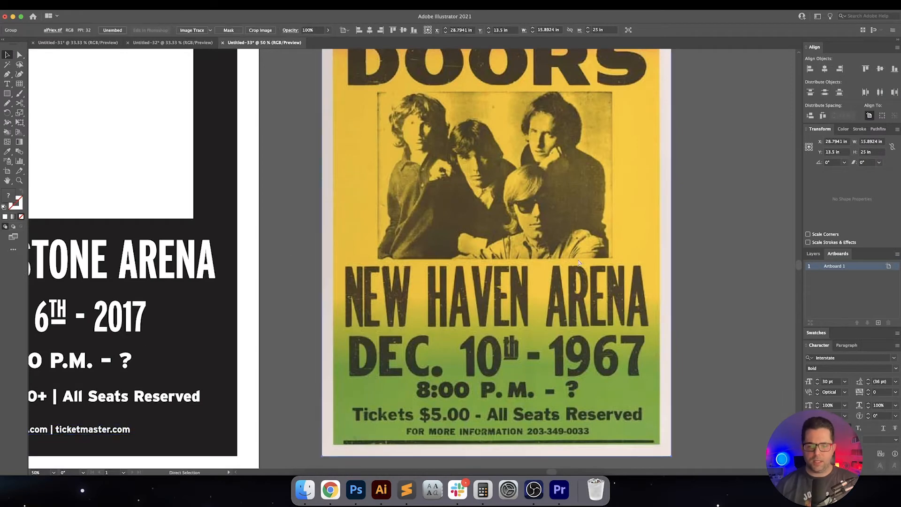
pyautogui.click(356, 489)
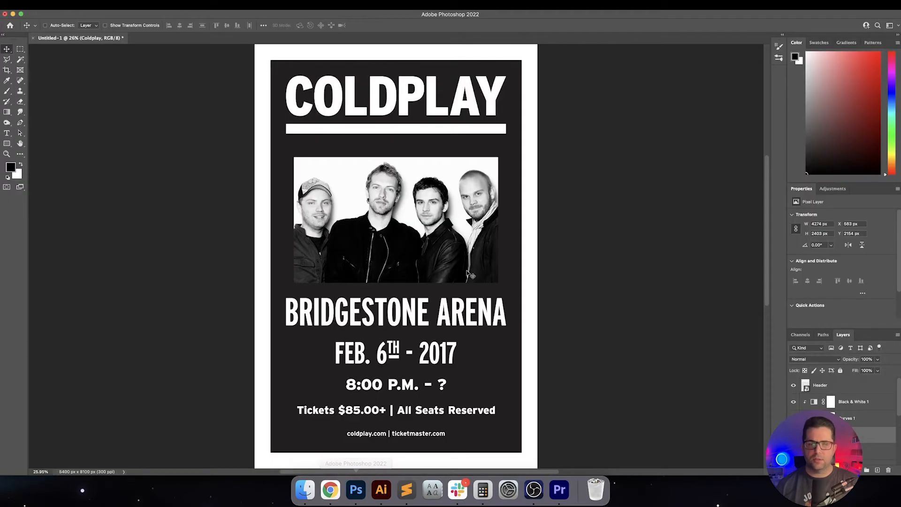
# Paste the Doors reference poster as pixels above the Header layer and shift it left to expose the Coldplay poster's right half
pyautogui.click(880, 386)
pyautogui.press('super+v')
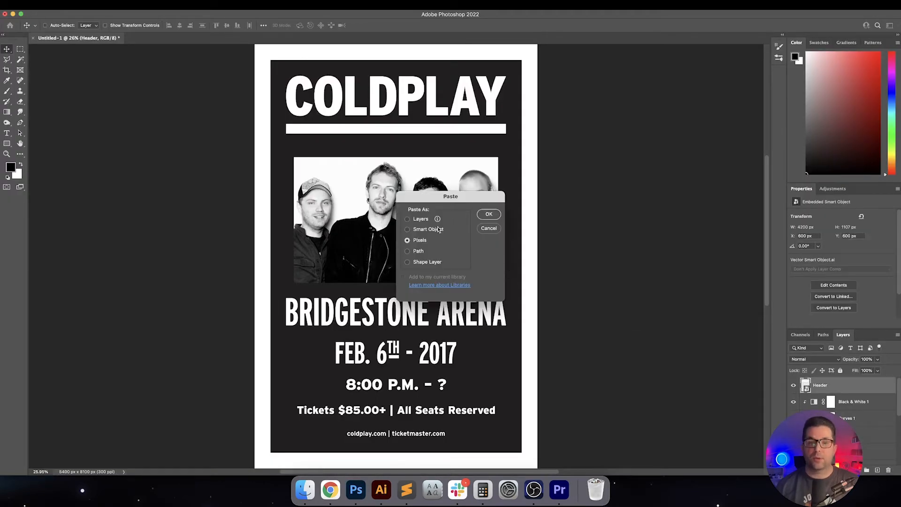
pyautogui.click(488, 214)
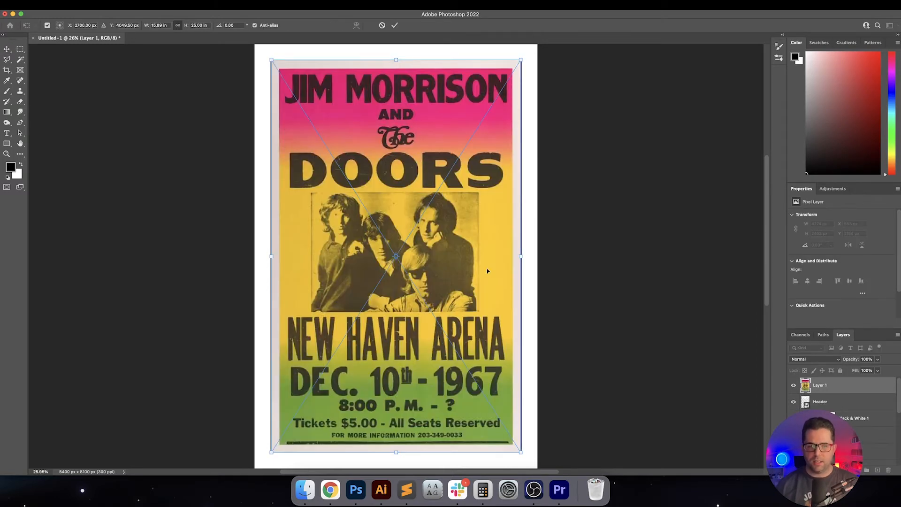
pyautogui.press('Return')
pyautogui.moveTo(483, 277); pyautogui.dragTo(437, 303)
# Add a gradient overlay to the Background layer's style
pyautogui.moveTo(899, 408); pyautogui.dragTo(898, 459)
pyautogui.doubleClick(859, 440)
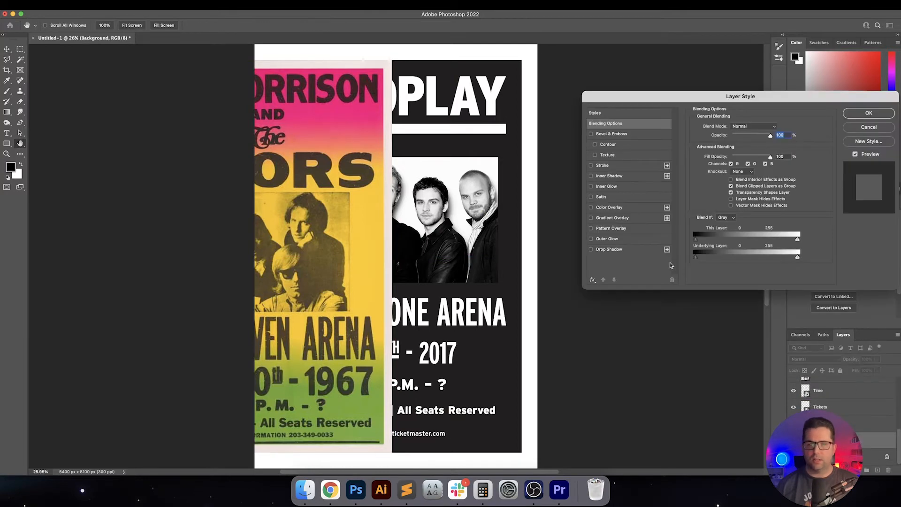
pyautogui.click(612, 218)
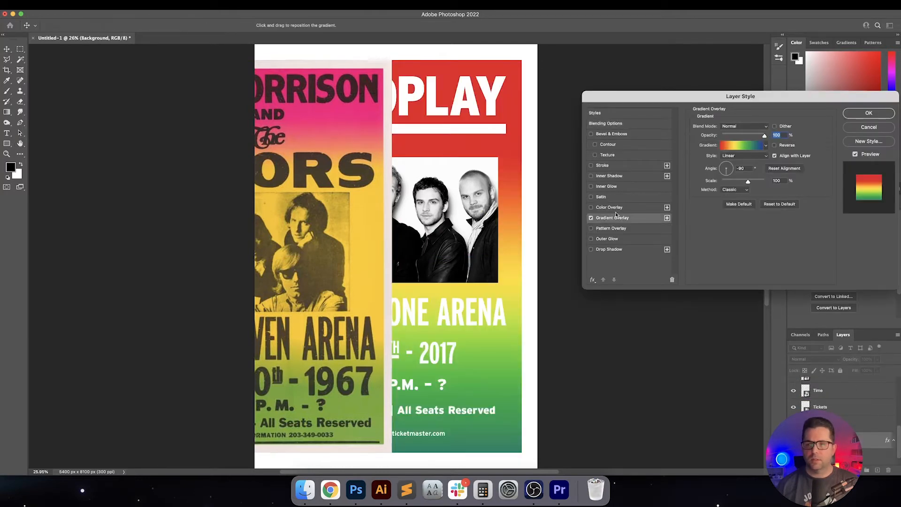
# Remove the yellow stop from the overlay gradient and move the green stop to about 49%
pyautogui.click(728, 147)
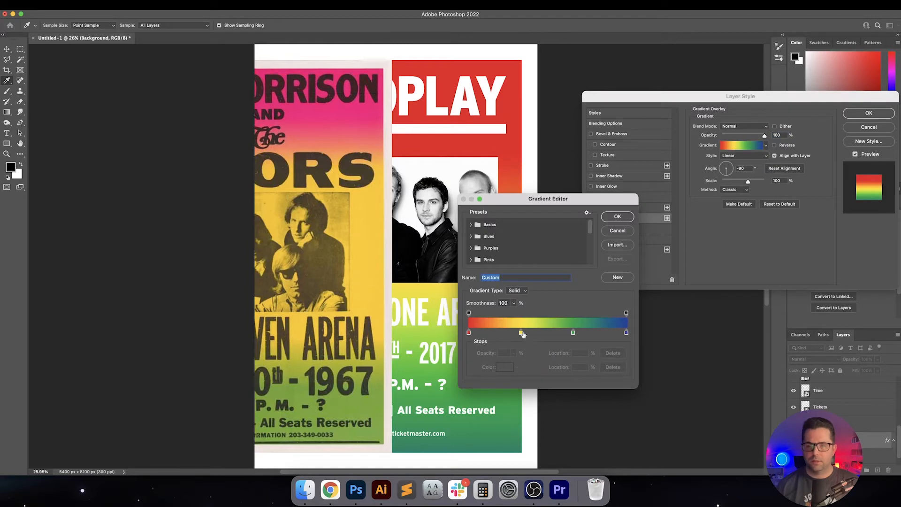
pyautogui.moveTo(521, 332); pyautogui.dragTo(522, 351)
pyautogui.moveTo(573, 332); pyautogui.dragTo(547, 334)
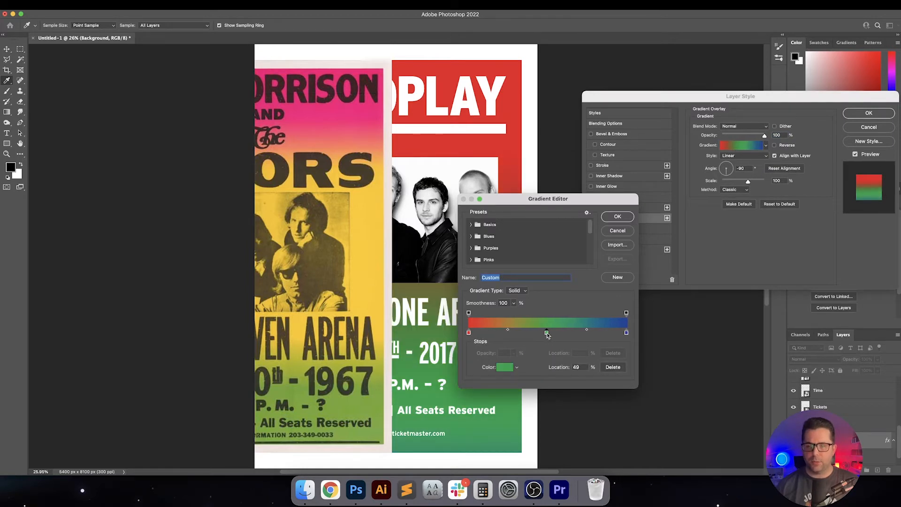
# Recolour the first gradient stop pink (fd0073) and the 50% stop yellow (ffc900), sampling both from the Doors poster
pyautogui.doubleClick(468, 332)
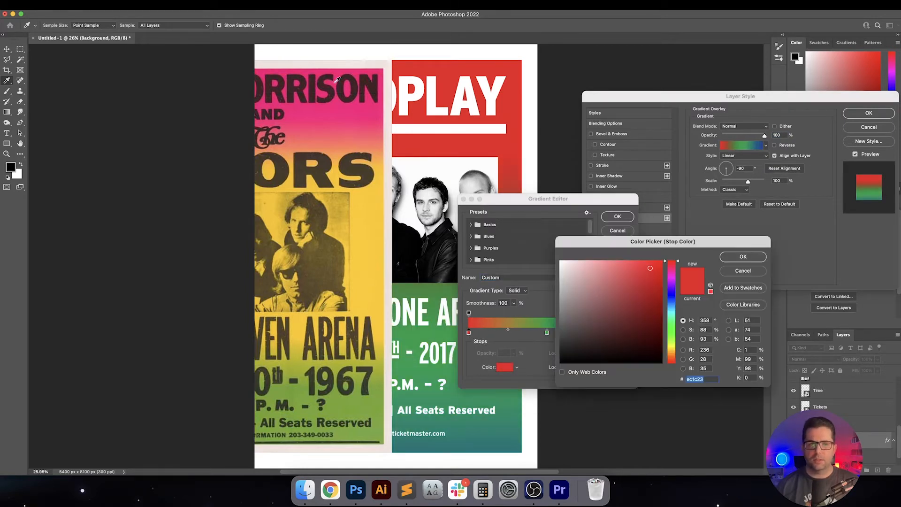
pyautogui.click(361, 69)
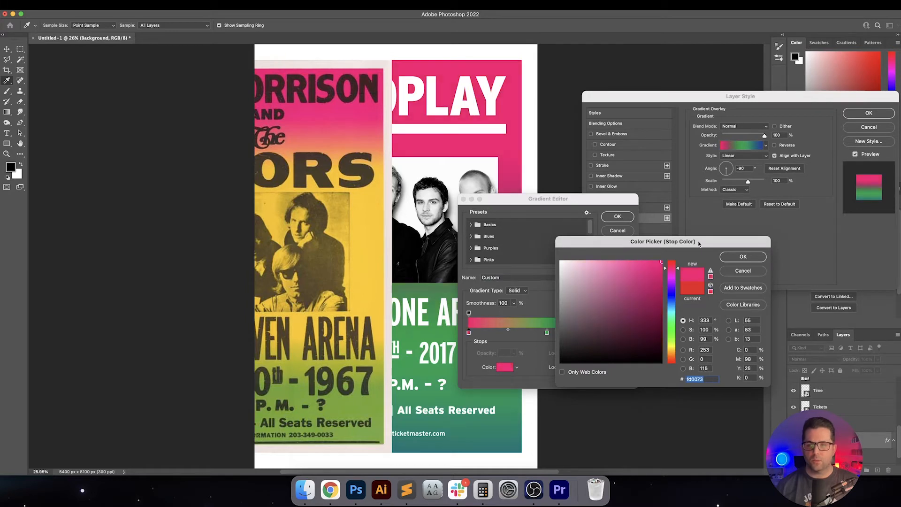
pyautogui.click(743, 257)
pyautogui.click(547, 333)
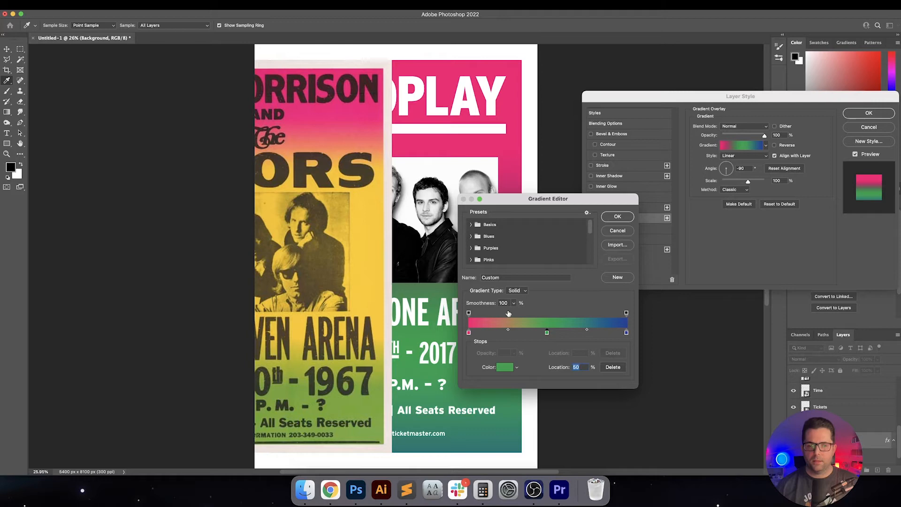
pyautogui.doubleClick(547, 333)
pyautogui.click(371, 239)
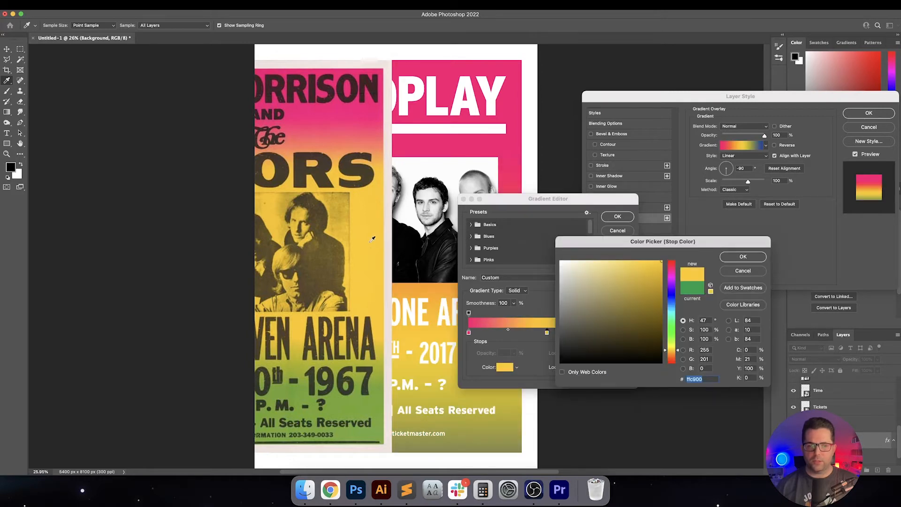
pyautogui.click(743, 257)
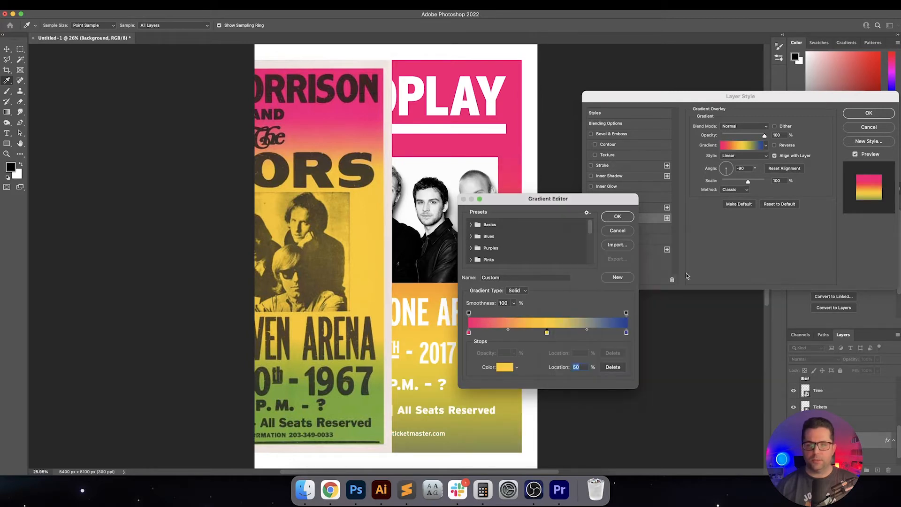
# Recolour the last gradient stop green (76aa37) sampled from the Doors poster's lower edge and accept the gradient
pyautogui.doubleClick(625, 333)
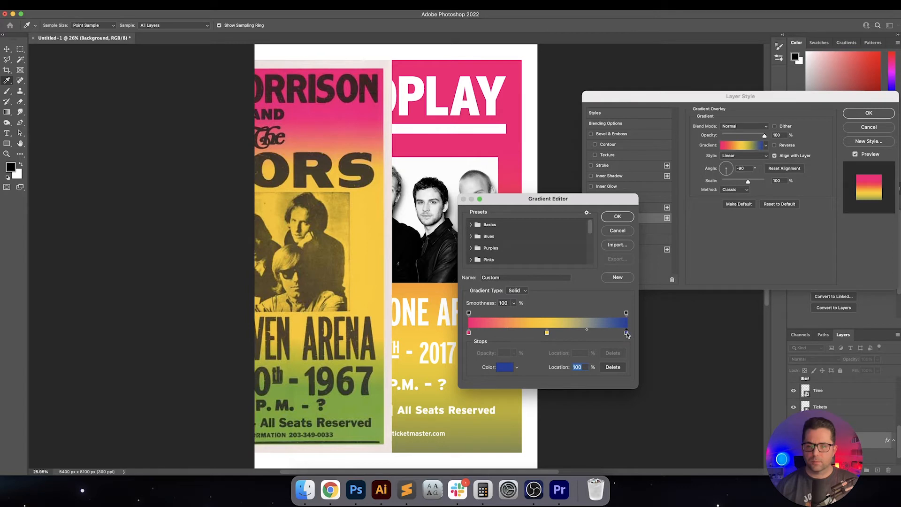
pyautogui.click(380, 436)
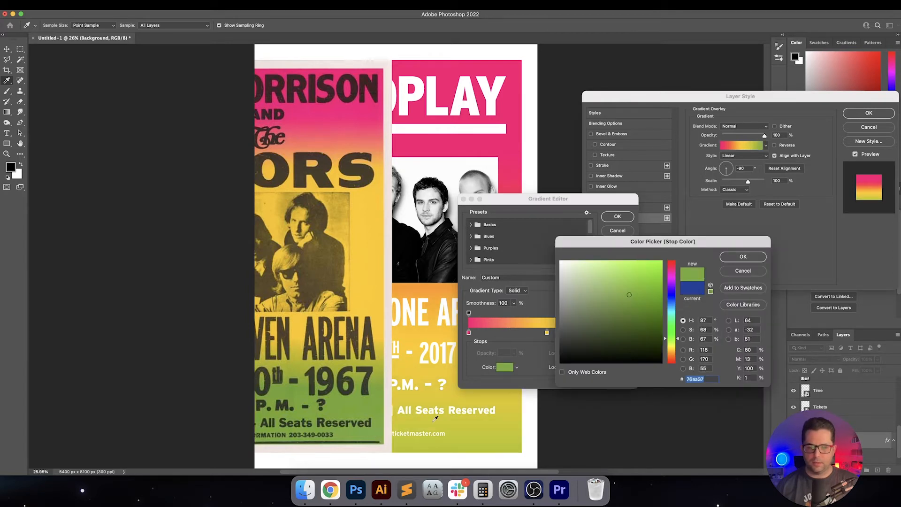
pyautogui.press('Return')
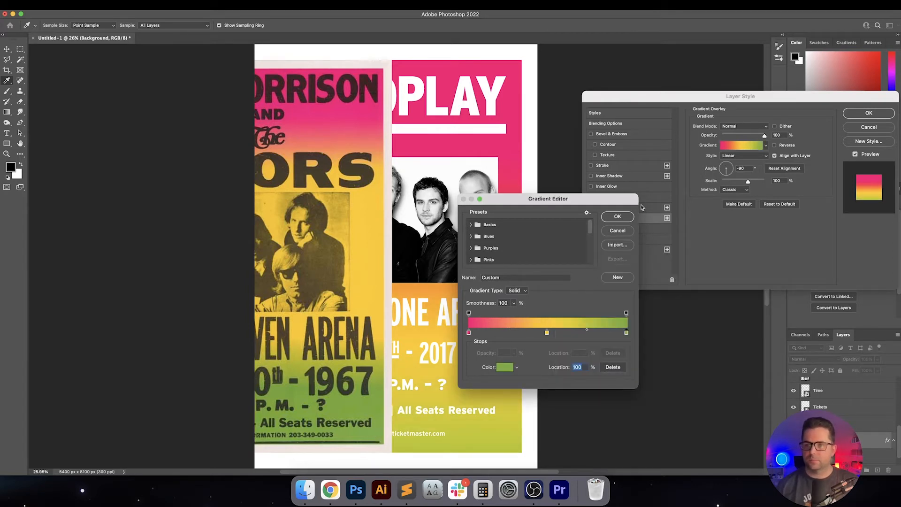
pyautogui.click(618, 217)
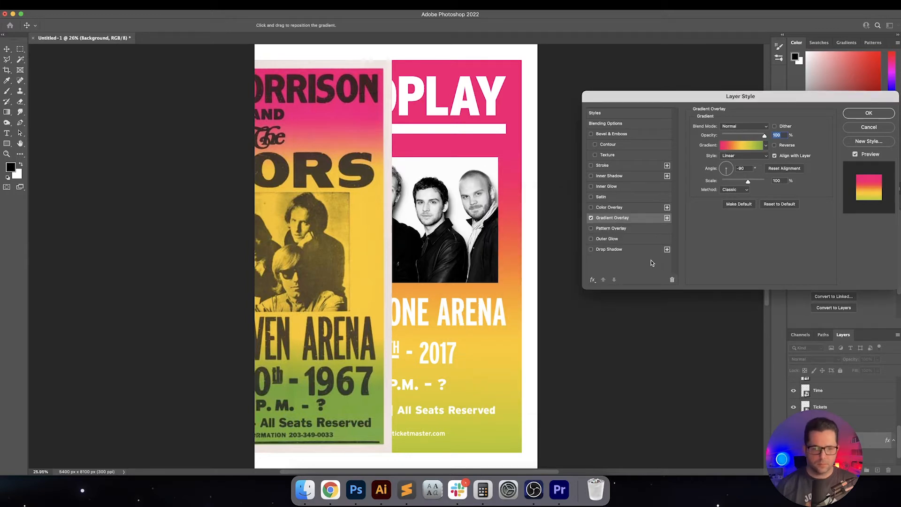
# Reopen the overlay gradient for editing and set the yellow stop's location to 20%
pyautogui.click(748, 146)
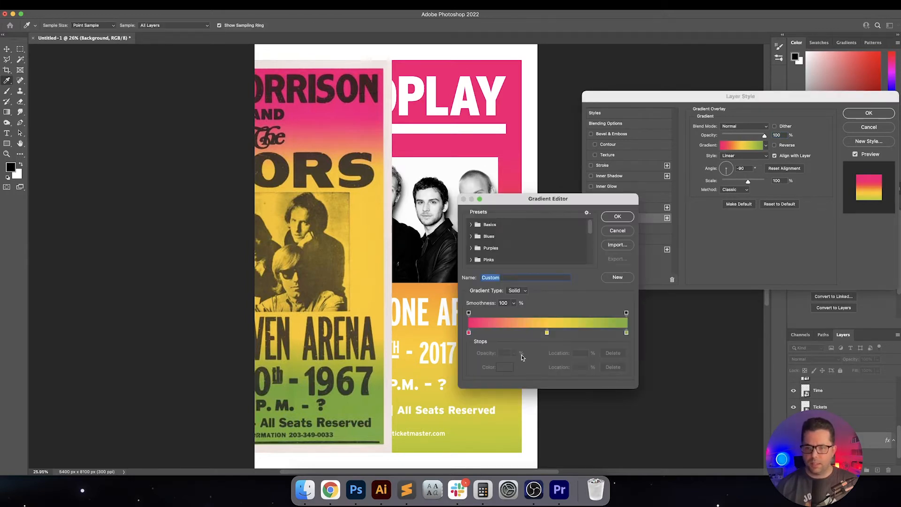
pyautogui.moveTo(547, 333); pyautogui.dragTo(516, 332)
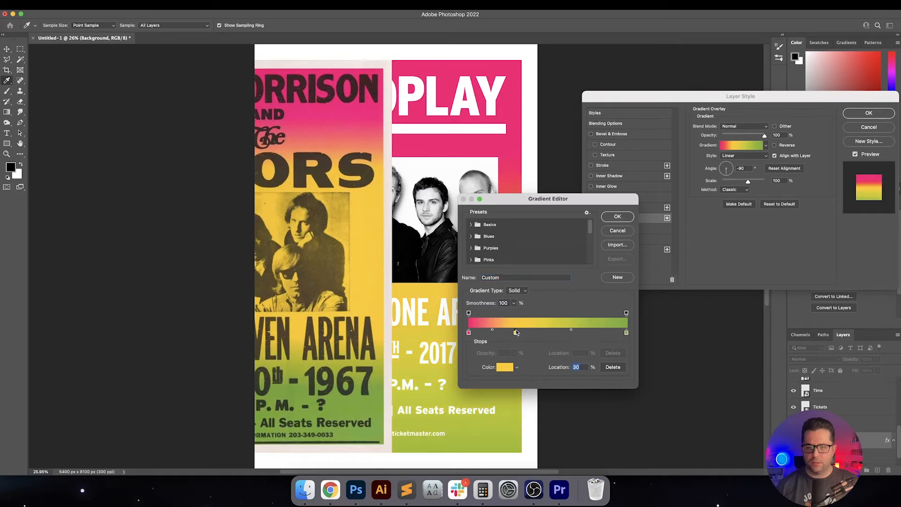
pyautogui.write('20')
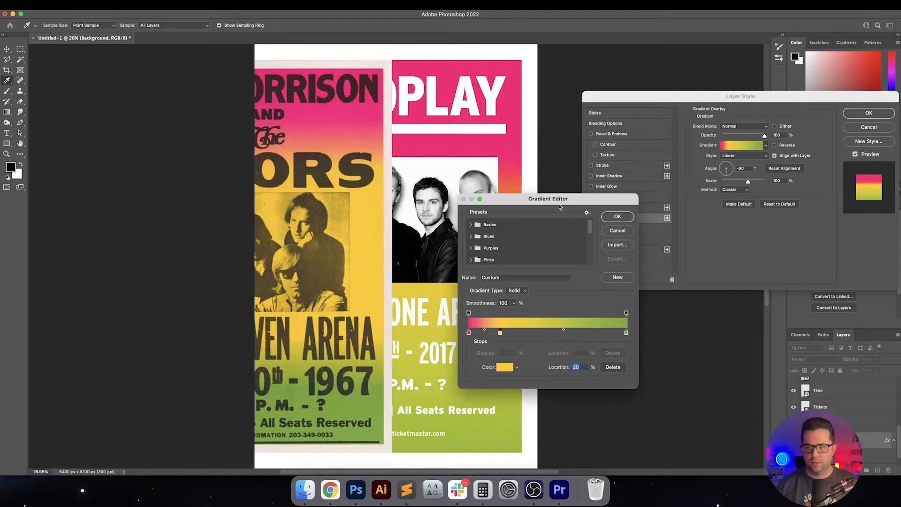
pyautogui.moveTo(561, 205); pyautogui.dragTo(708, 206)
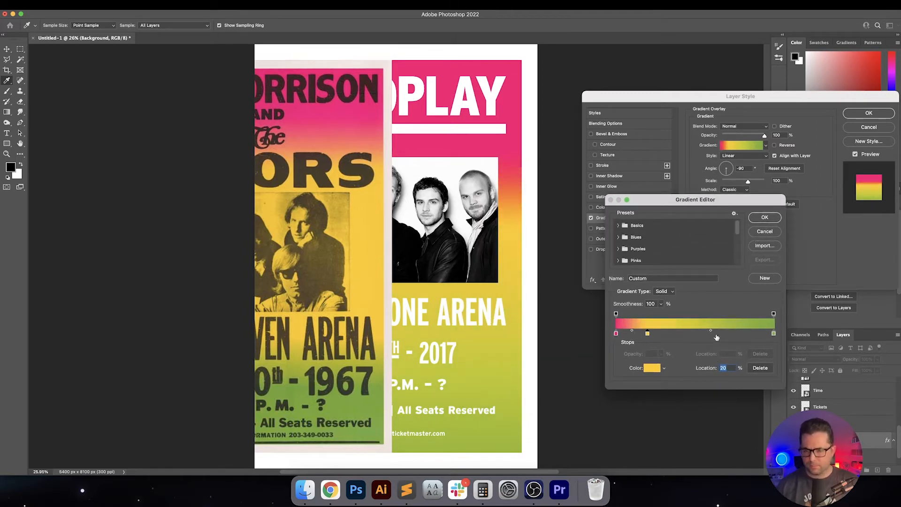
# Add another stop to the gradient, give it the end stop's green and place it at 80%
pyautogui.click(725, 334)
pyautogui.moveTo(726, 336); pyautogui.dragTo(735, 334)
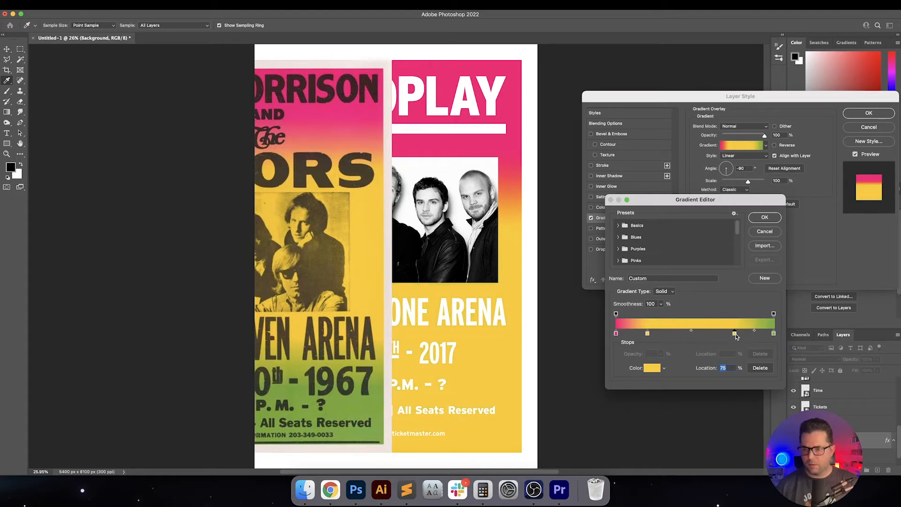
pyautogui.moveTo(734, 333)
pyautogui.mouseDown()
pyautogui.moveTo(735, 351)
pyautogui.moveTo(751, 335)
pyautogui.moveTo(734, 335)
pyautogui.moveTo(735, 351)
pyautogui.moveTo(769, 335)
pyautogui.moveTo(729, 335)
pyautogui.mouseUp()
pyautogui.click(772, 334)
pyautogui.click(773, 334)
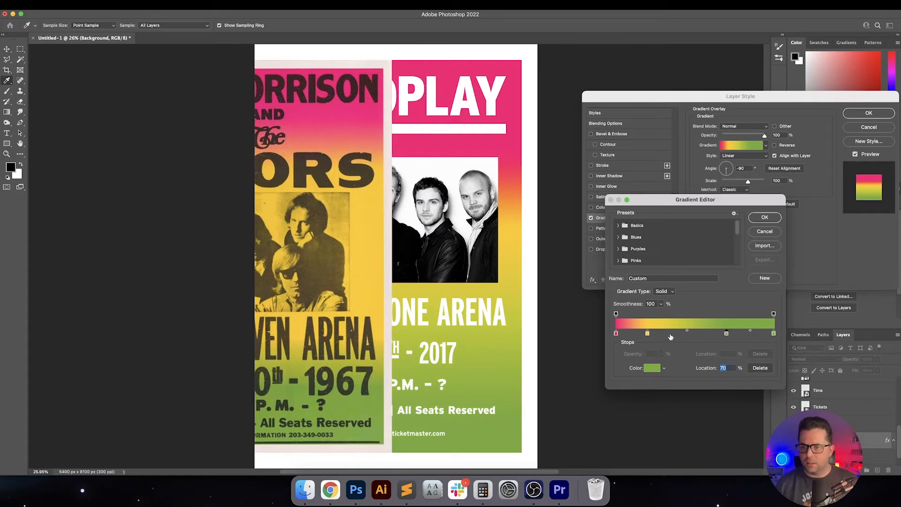
pyautogui.moveTo(727, 335); pyautogui.dragTo(742, 335)
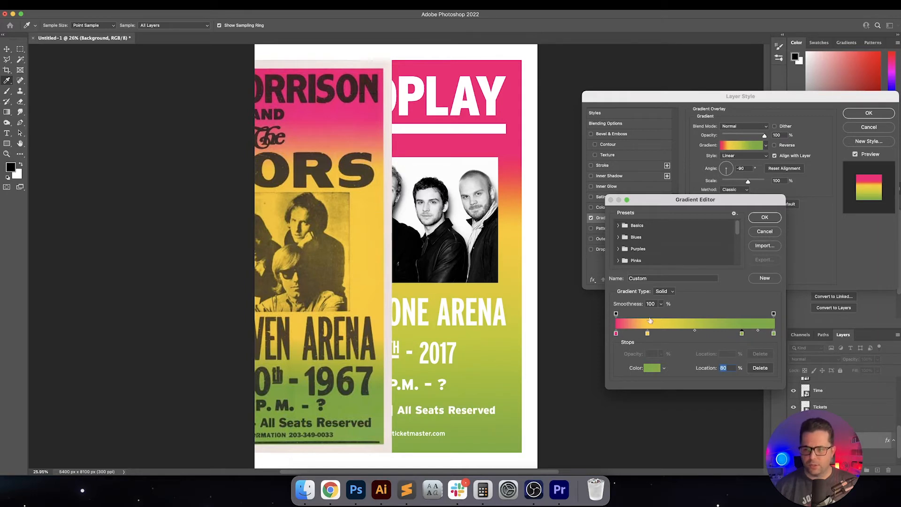
# Shift the yellow stop slightly towards the green and add a second yellow stop at 50%
pyautogui.moveTo(647, 334); pyautogui.dragTo(655, 336)
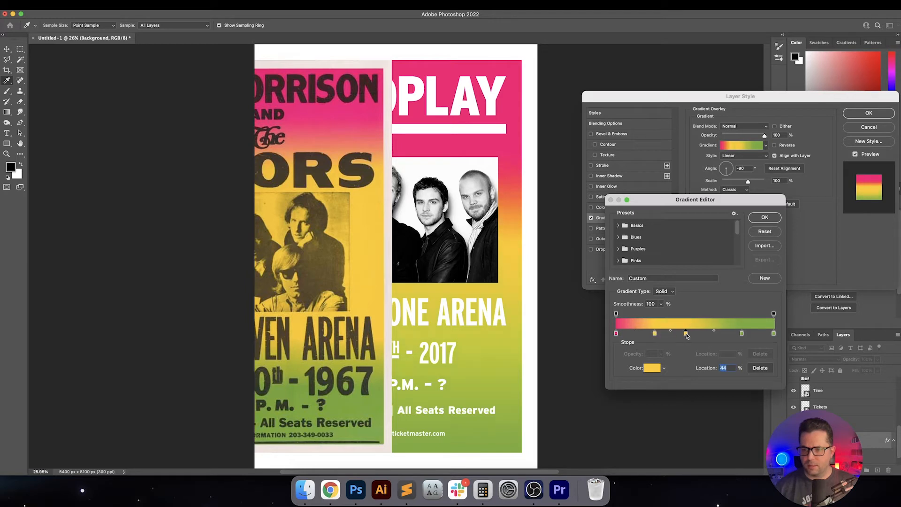
pyautogui.moveTo(675, 334); pyautogui.dragTo(690, 334)
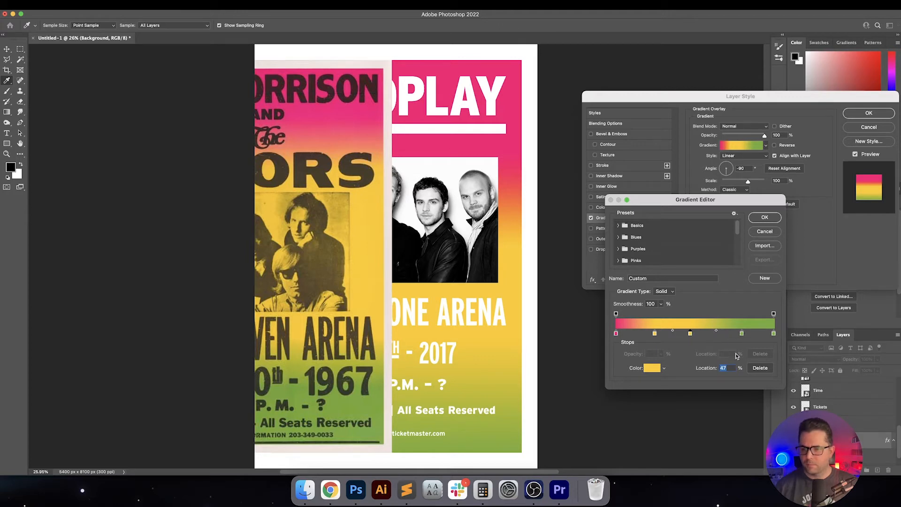
pyautogui.write('50')
# Set the inner green stop's location to 60% and apply the gradient overlay to the Background layer
pyautogui.click(741, 334)
pyautogui.write('60')
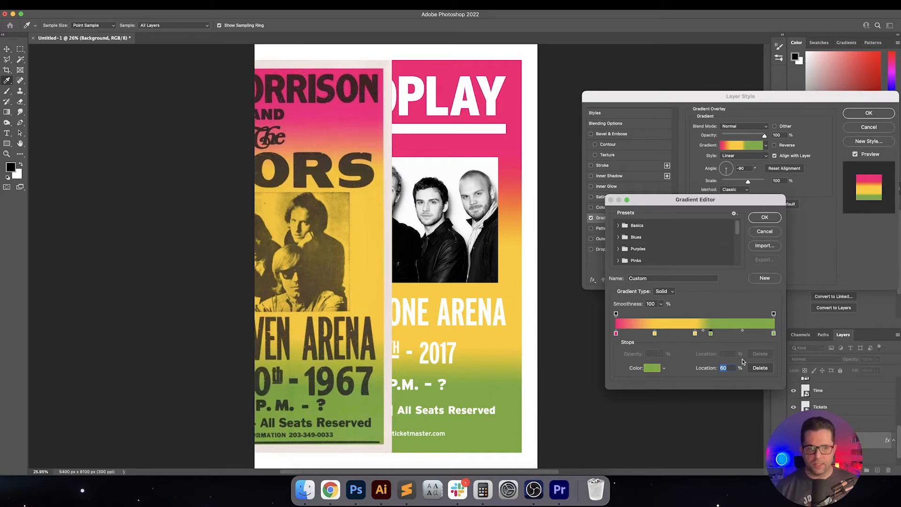
pyautogui.press('Return')
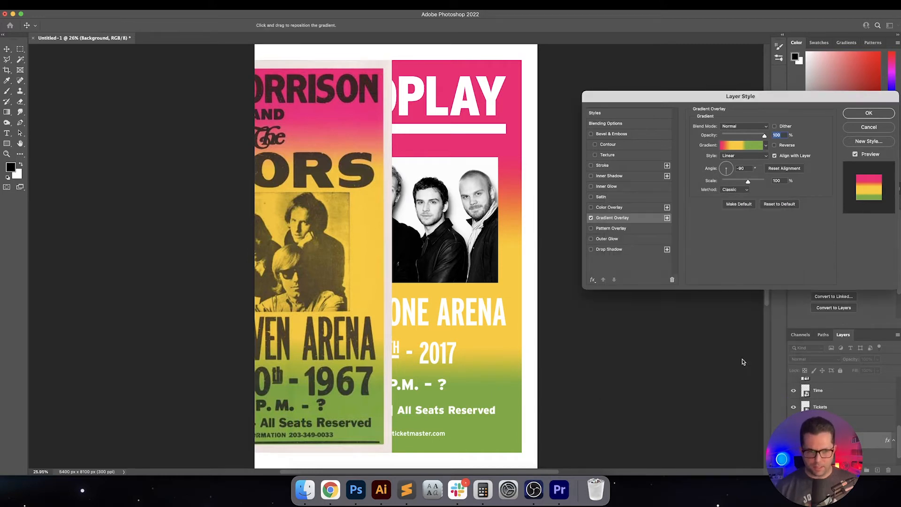
pyautogui.click(868, 113)
# Delete the pasted Doors reference layer from the poster
pyautogui.scroll(-1, 898, 434)
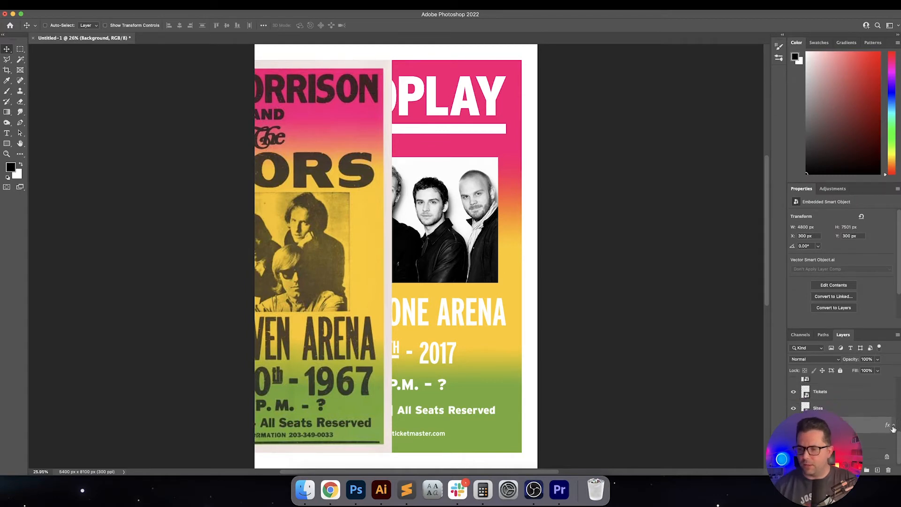
pyautogui.scroll(5, 875, 420)
pyautogui.click(866, 390)
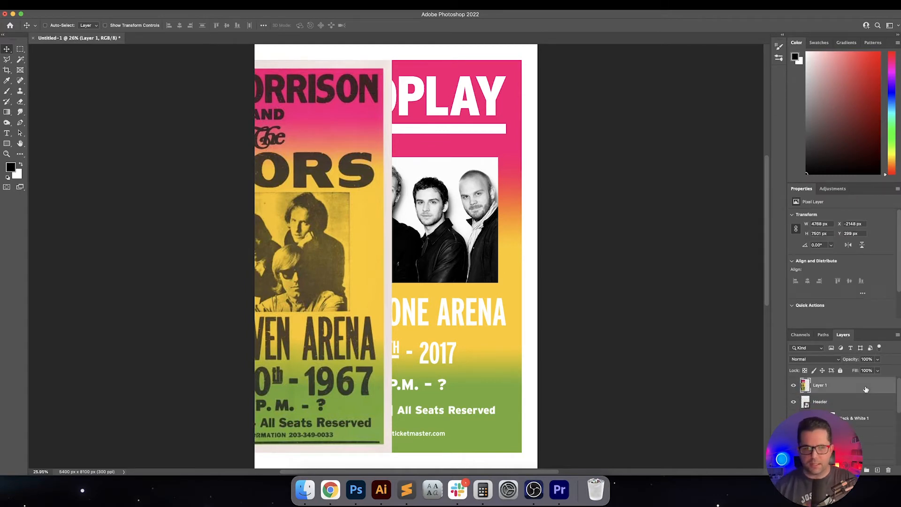
pyautogui.press('Delete')
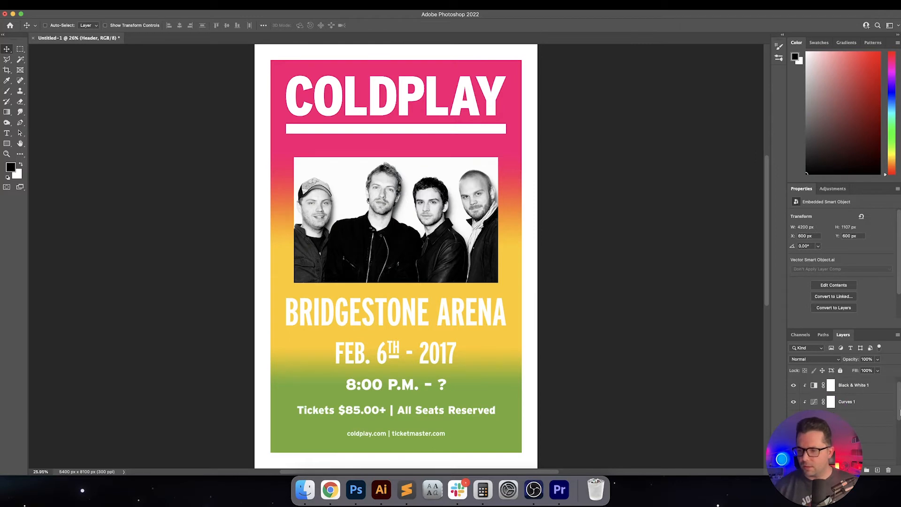
# Give the Header layer a near-black color overlay with brightness set to 10% (1a1a1a)
pyautogui.doubleClick(868, 388)
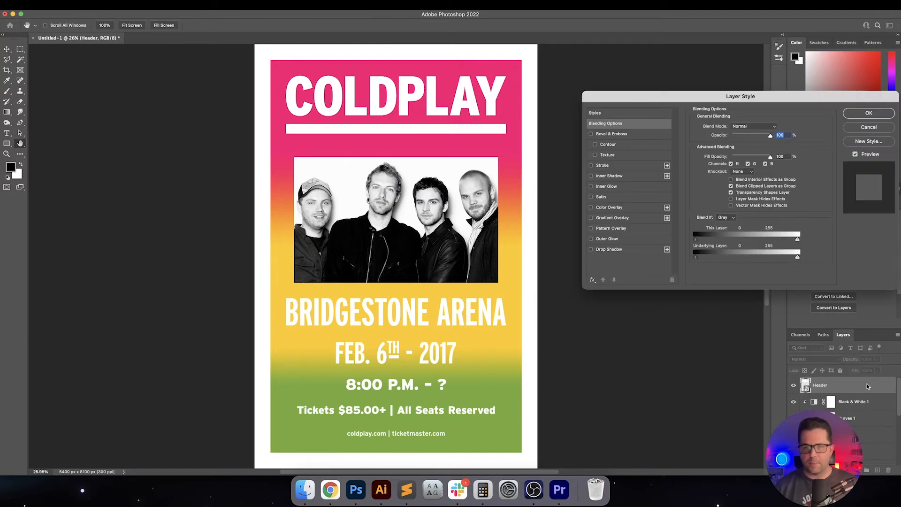
pyautogui.click(609, 207)
pyautogui.click(775, 127)
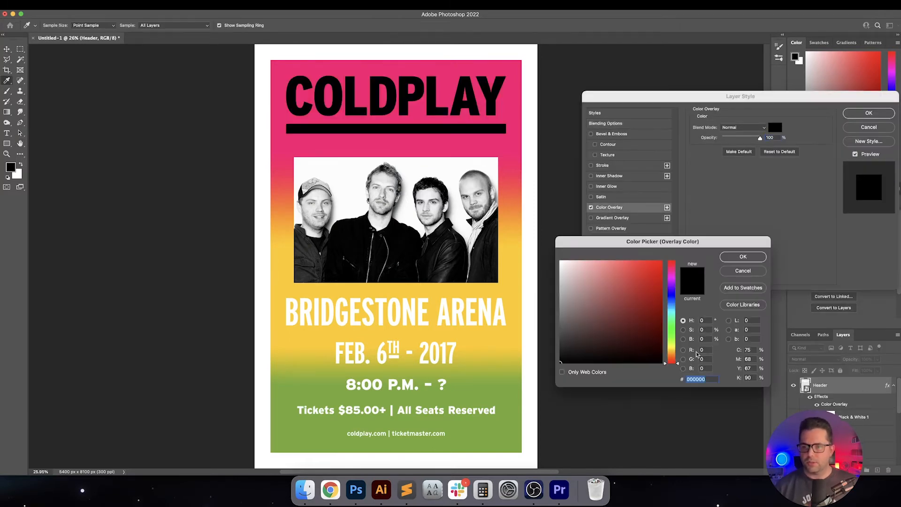
pyautogui.click(704, 338)
pyautogui.write('10')
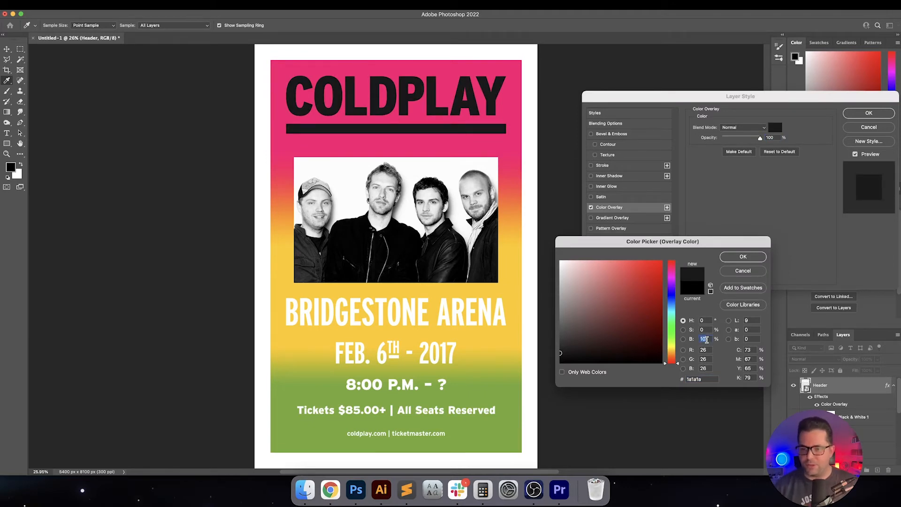
pyautogui.press('Return')
pyautogui.press('Return')
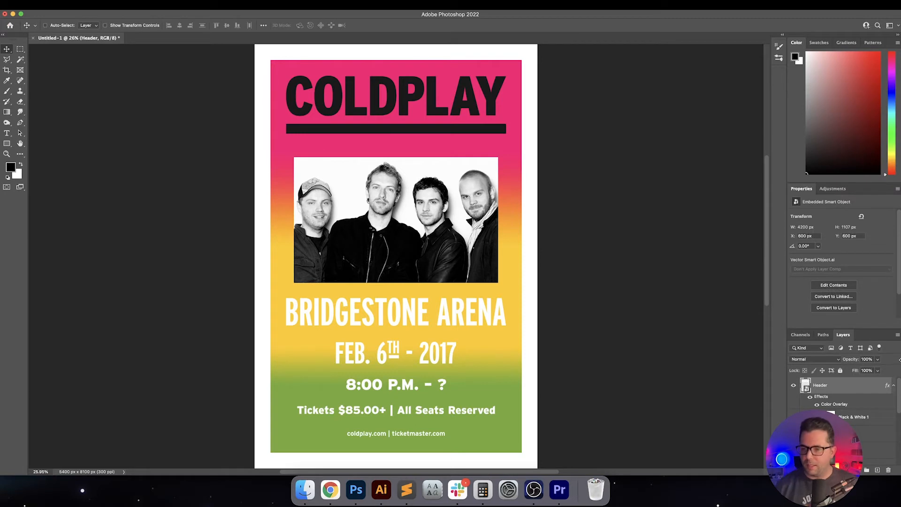
# Try to copy the Header layer's effects onto a lower layer, and undo the attempt
pyautogui.click(893, 385)
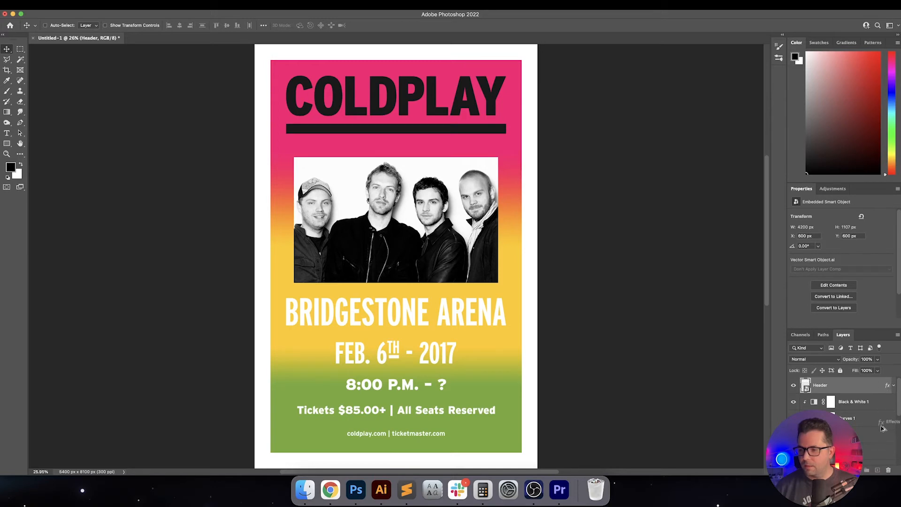
pyautogui.scroll(-3, 877, 460)
pyautogui.moveTo(879, 440); pyautogui.dragTo(889, 426)
pyautogui.press('super+z')
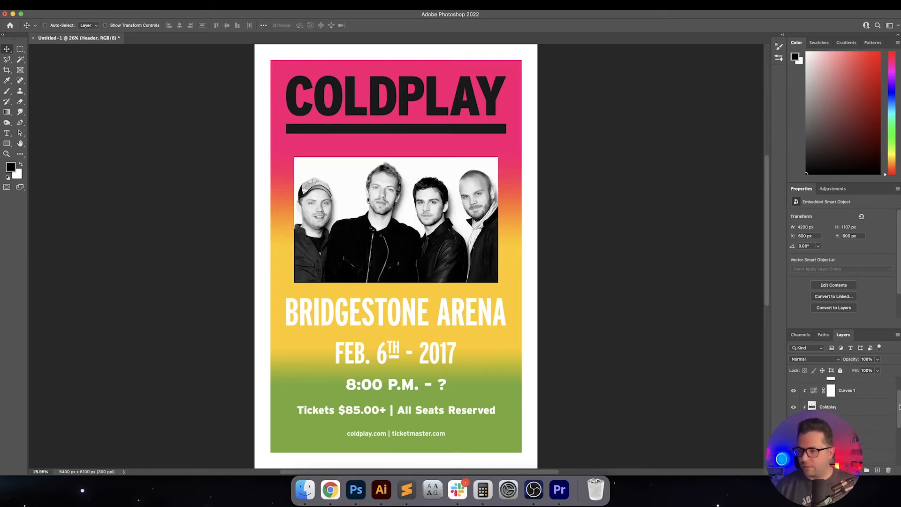
# Group the band photo layers, from the Black & White adjustment down, and name the group Image
pyautogui.scroll(3, 876, 402)
pyautogui.click(876, 402)
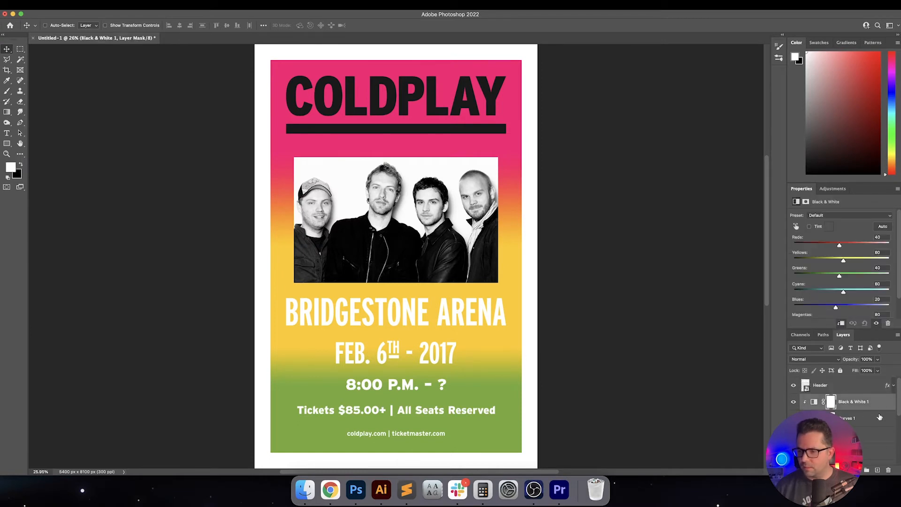
pyautogui.keyDown('shift'); pyautogui.click(824, 417); pyautogui.keyUp('shift')
pyautogui.press('super+g')
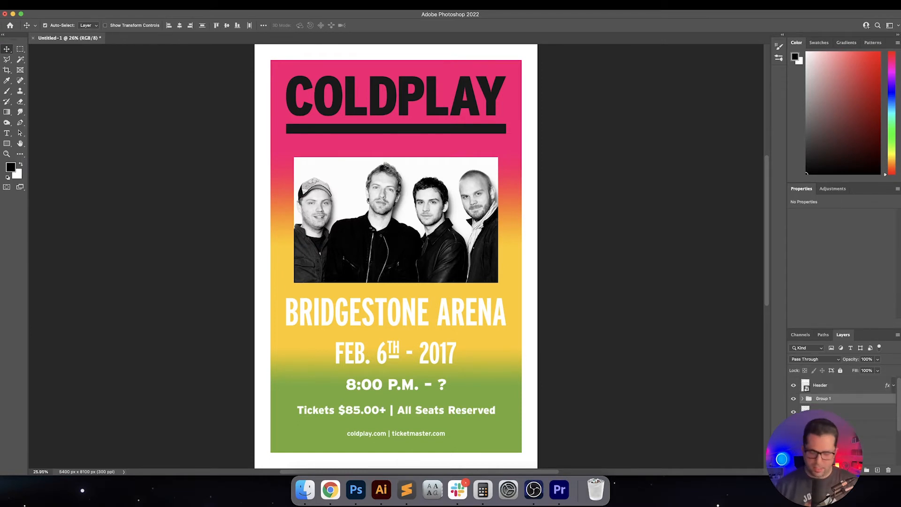
pyautogui.write('Ima')
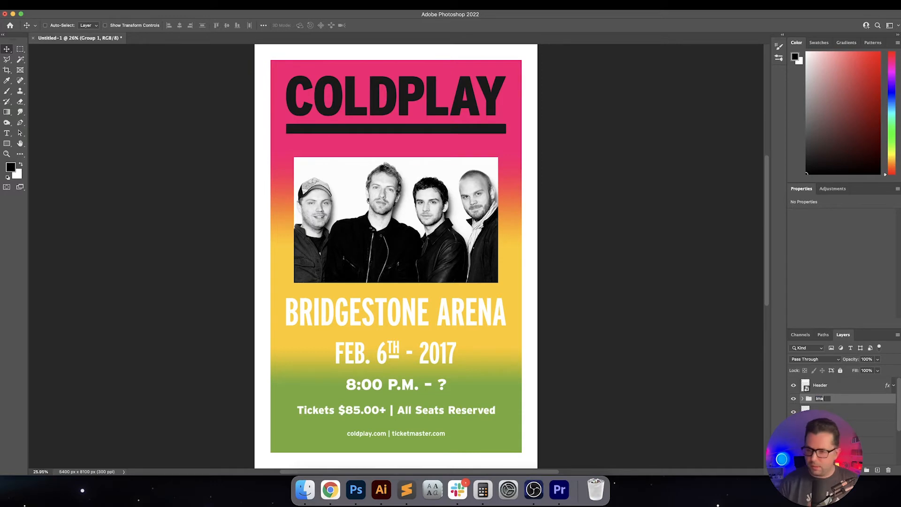
pyautogui.write('ge')
pyautogui.press('Return')
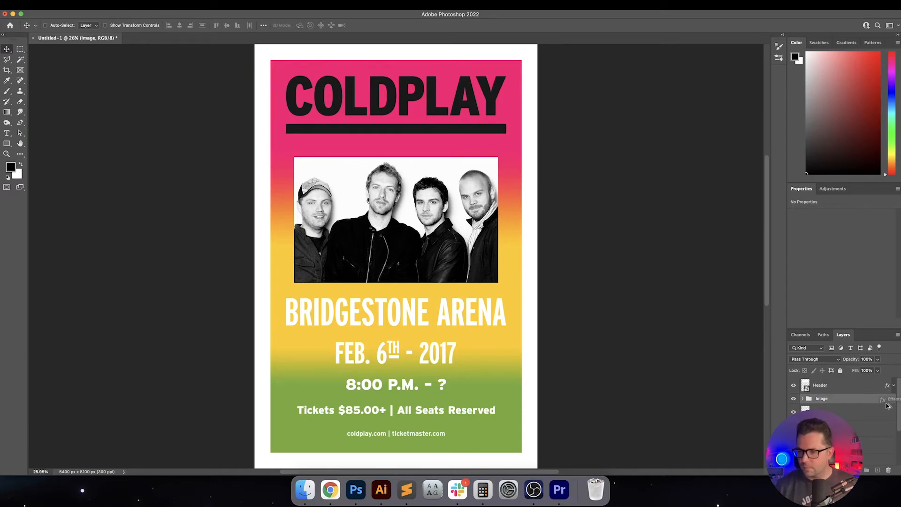
# Copy the Header layer's near-black color overlay to the Arena, Date, Time, Tickets and website text layers
pyautogui.moveTo(887, 405); pyautogui.dragTo(887, 447)
pyautogui.scroll(-4, 887, 420)
pyautogui.moveTo(887, 394); pyautogui.dragTo(889, 424)
pyautogui.scroll(-5, 888, 423)
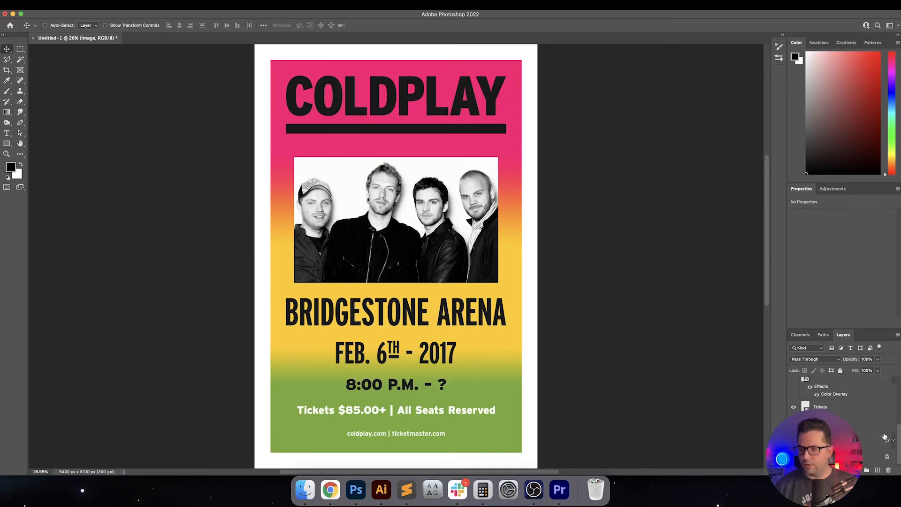
pyautogui.moveTo(887, 378); pyautogui.dragTo(883, 417)
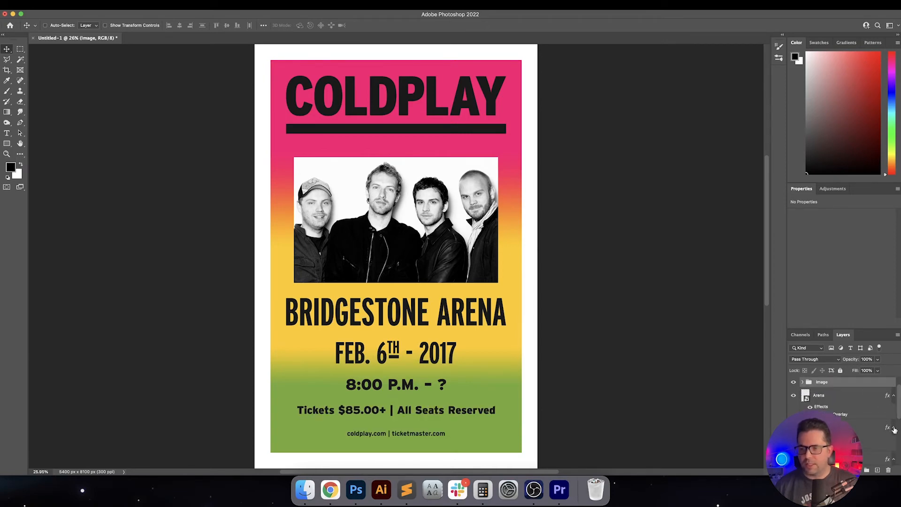
# Collapse the expanded effects lists of the text layers below the Image group
pyautogui.click(893, 397)
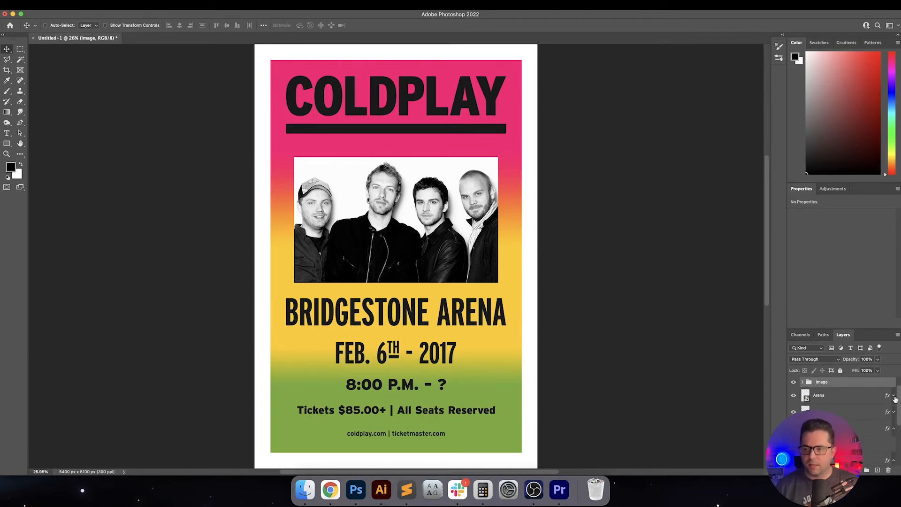
pyautogui.click(894, 430)
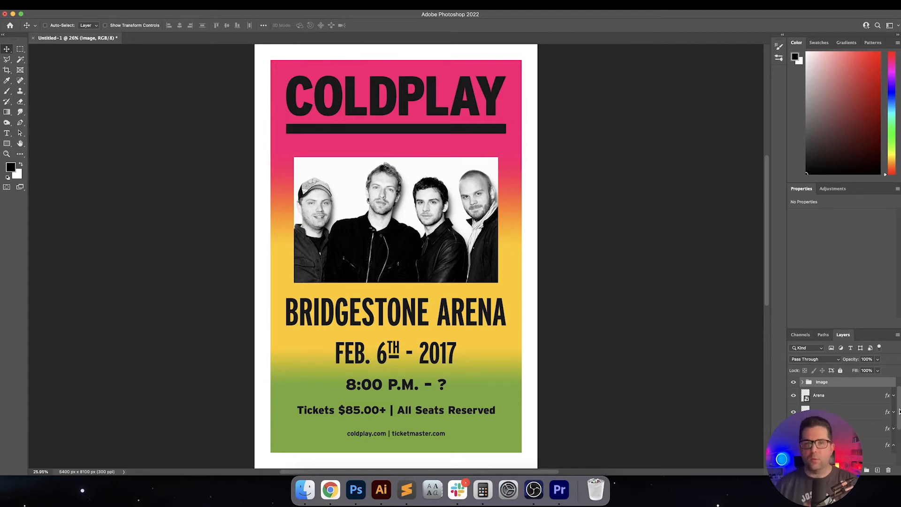
pyautogui.moveTo(899, 411); pyautogui.dragTo(900, 435)
pyautogui.click(893, 413)
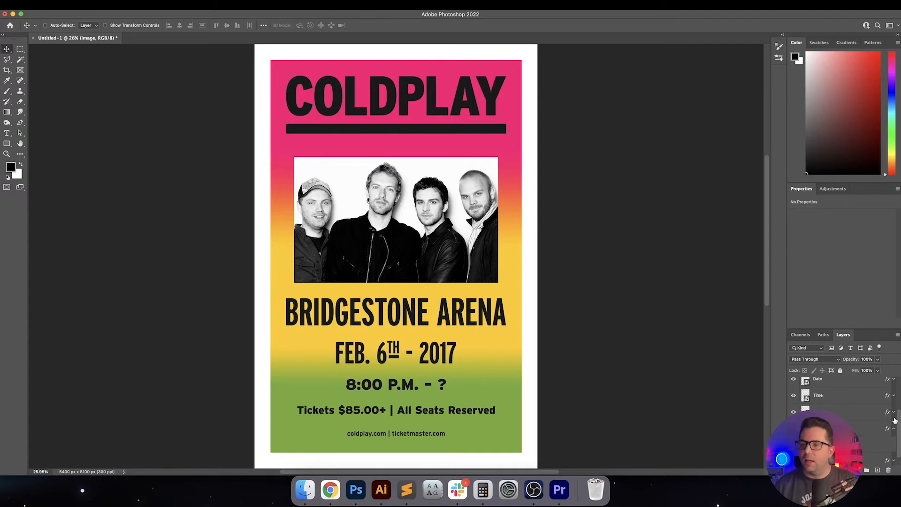
pyautogui.click(893, 430)
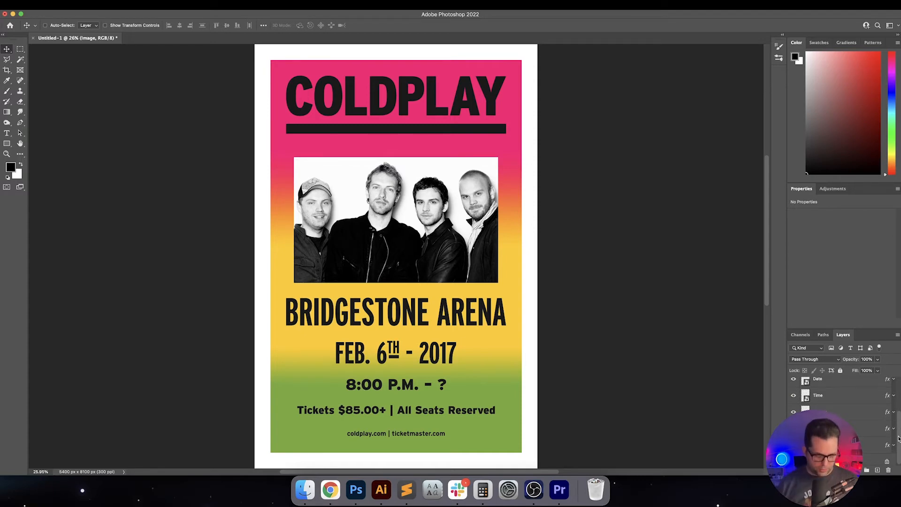
# Add a Solid Color fill layer in pale cream with hue 37 above the bottom Background layer to tint the poster's border
pyautogui.scroll(-10, 396, 254)
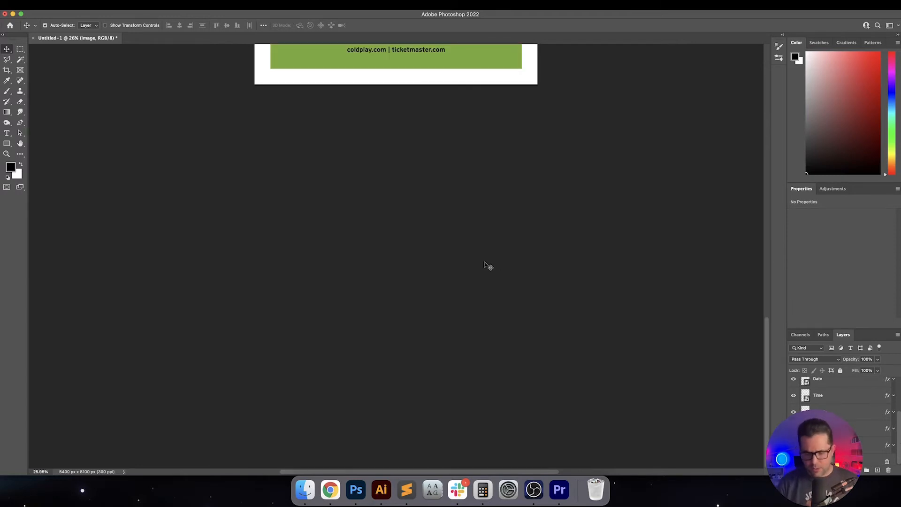
pyautogui.press('super+0')
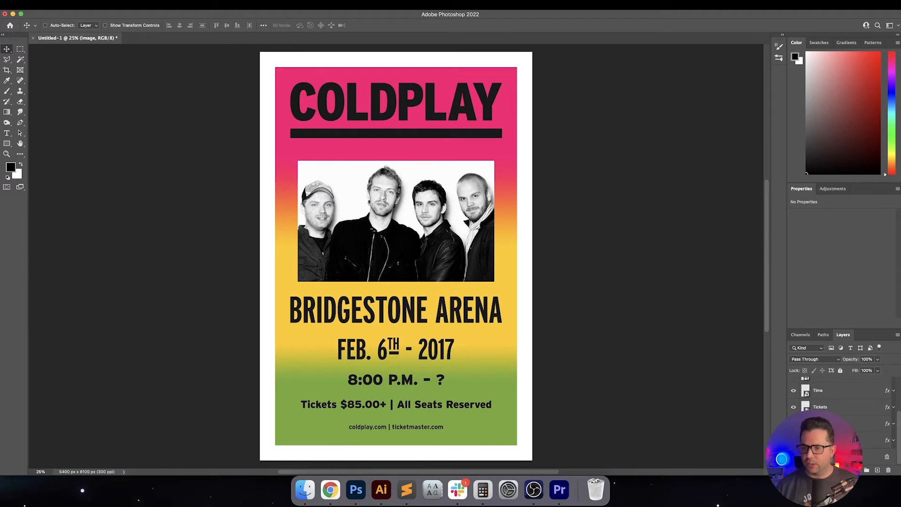
pyautogui.click(845, 456)
pyautogui.click(856, 470)
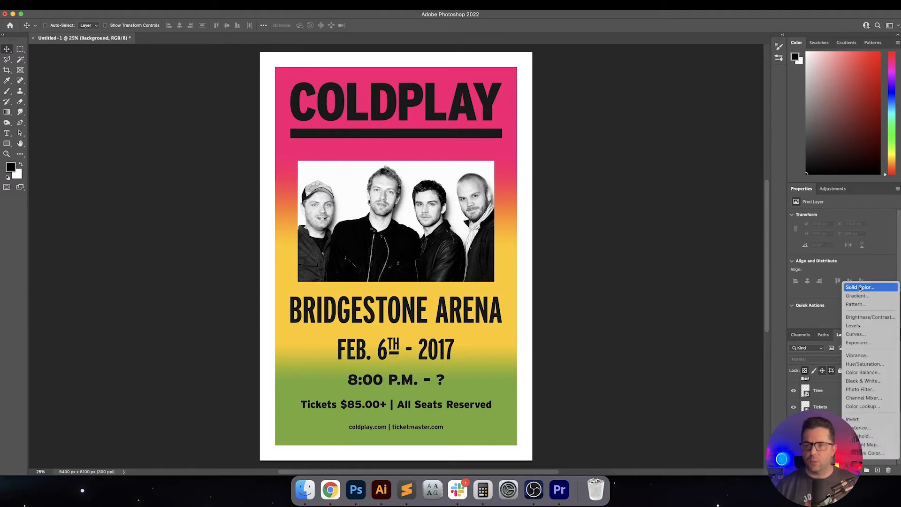
pyautogui.click(860, 287)
pyautogui.moveTo(631, 252); pyautogui.dragTo(640, 238)
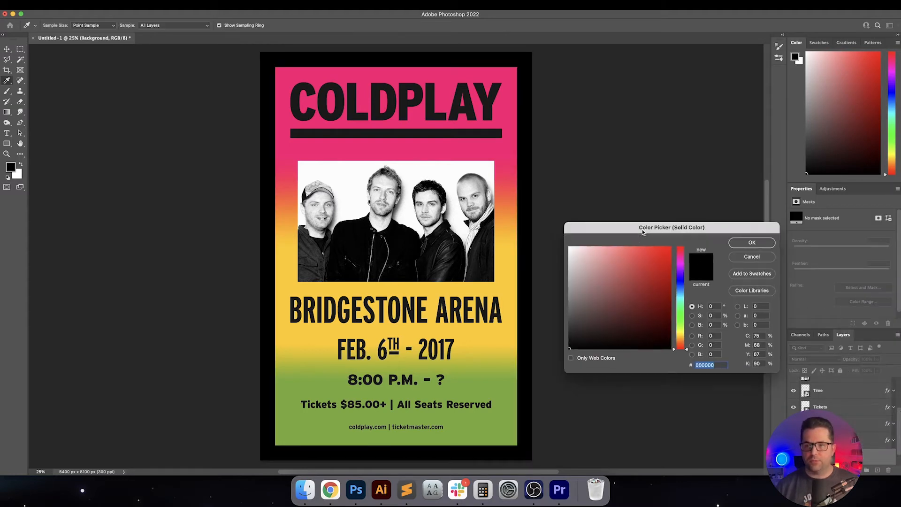
pyautogui.click(680, 339)
pyautogui.moveTo(679, 340); pyautogui.dragTo(680, 340)
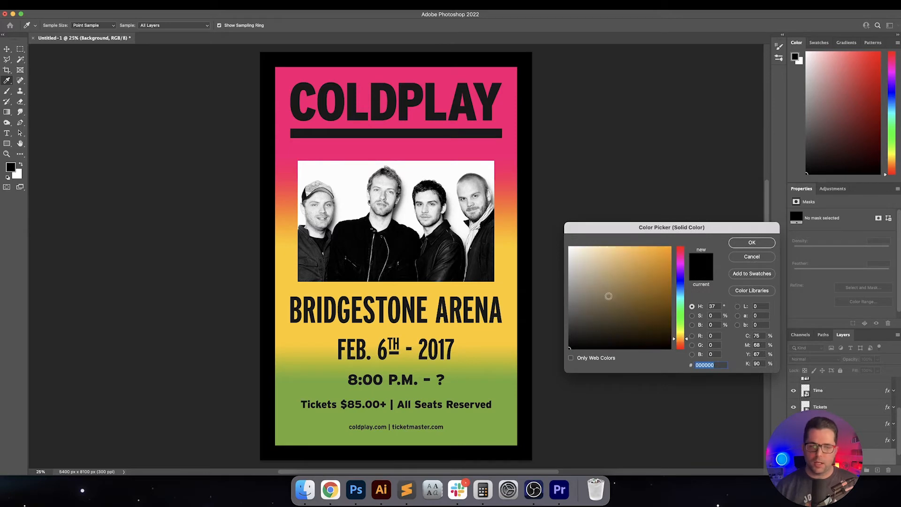
pyautogui.moveTo(598, 261)
pyautogui.mouseDown()
pyautogui.moveTo(594, 235)
pyautogui.moveTo(599, 267)
pyautogui.mouseUp()
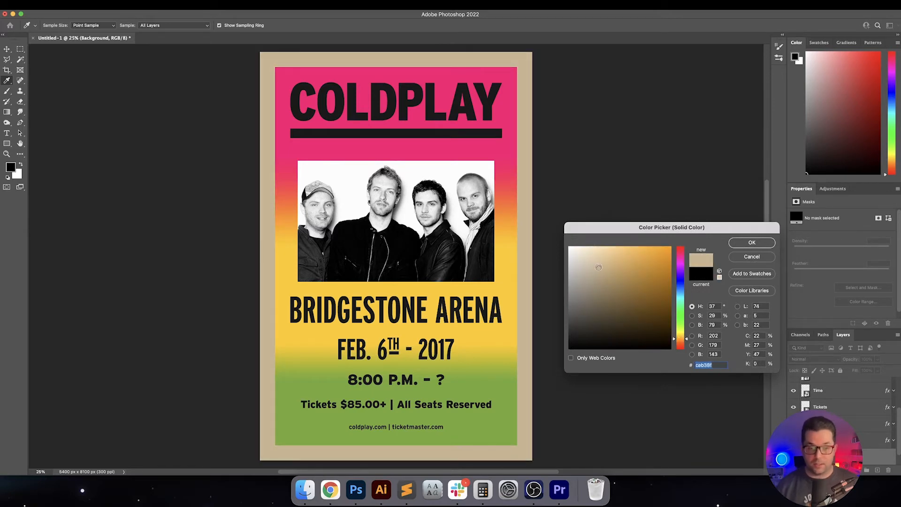
pyautogui.moveTo(598, 267)
pyautogui.mouseDown()
pyautogui.moveTo(607, 254)
pyautogui.moveTo(595, 249)
pyautogui.mouseUp()
pyautogui.press('Return')
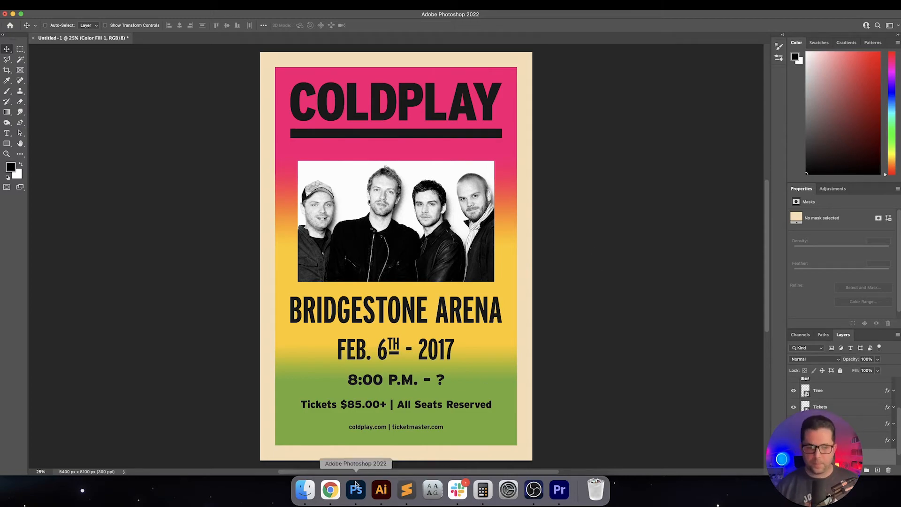
# Switch to Finder and open the Patterns & Overlay folder in Documents > Design Resources on the Mothership drive
pyautogui.click(305, 490)
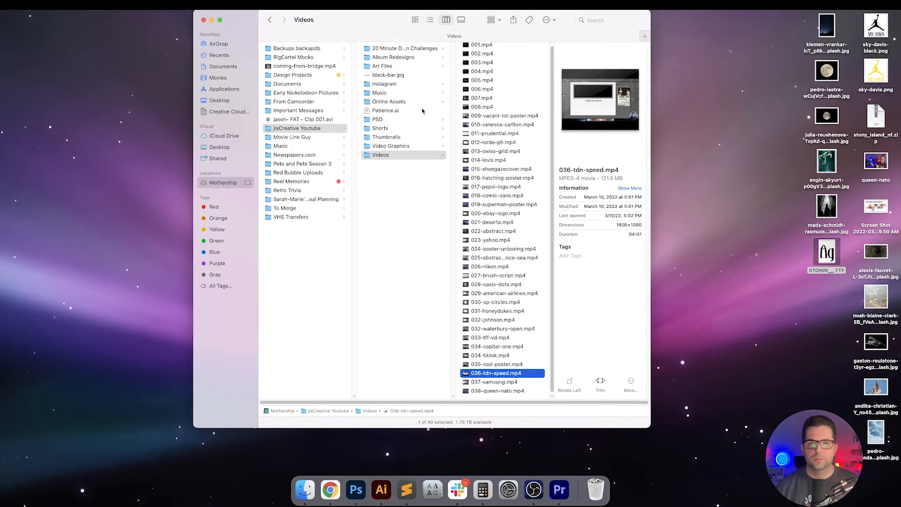
pyautogui.click(233, 182)
pyautogui.click(309, 83)
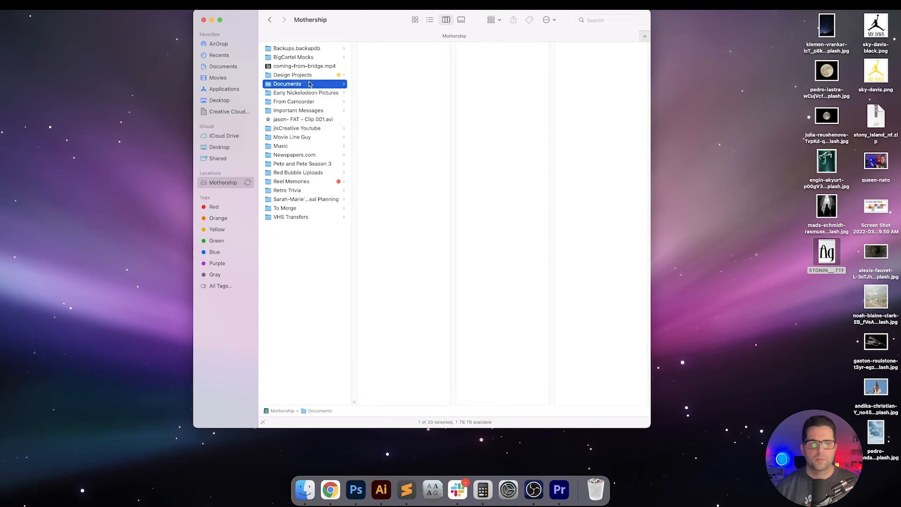
pyautogui.press('Right')
pyautogui.press('Down')
pyautogui.press('Down')
pyautogui.press('Down')
pyautogui.press('Down')
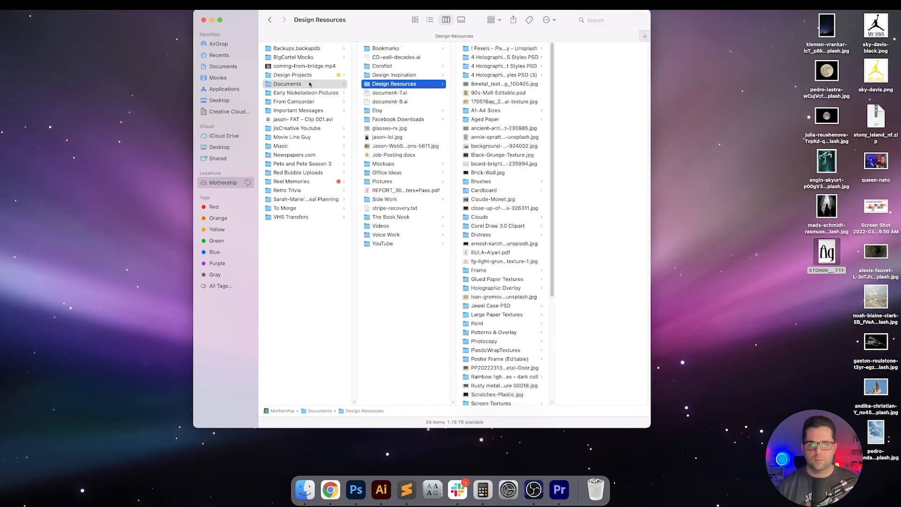
pyautogui.press('Right')
pyautogui.press('a')
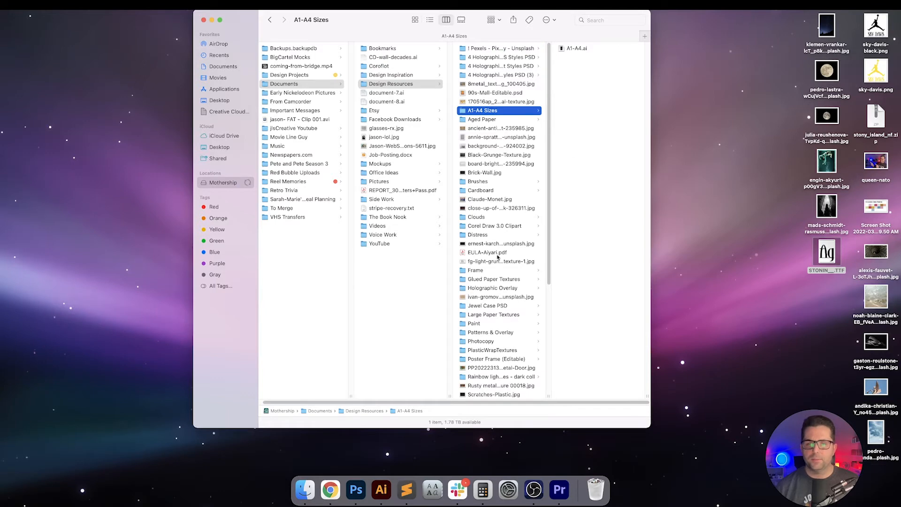
pyautogui.scroll(-5, 492, 230)
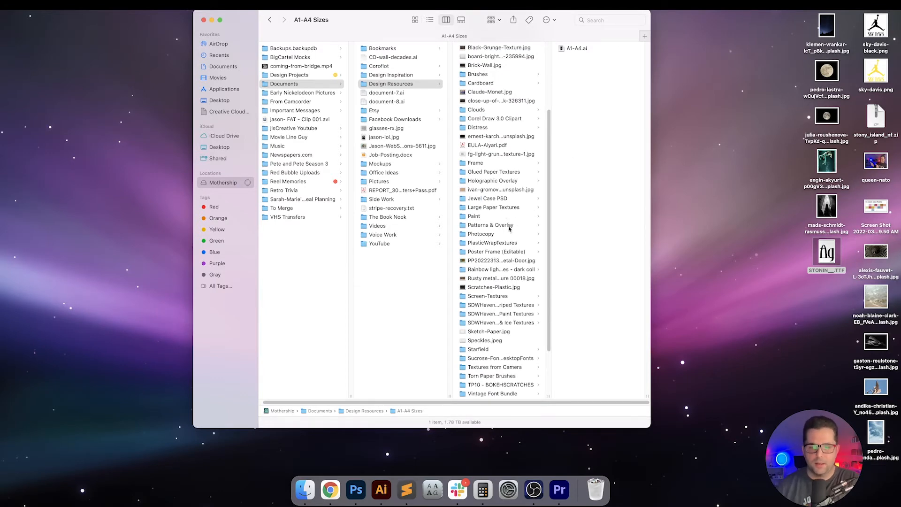
pyautogui.click(506, 235)
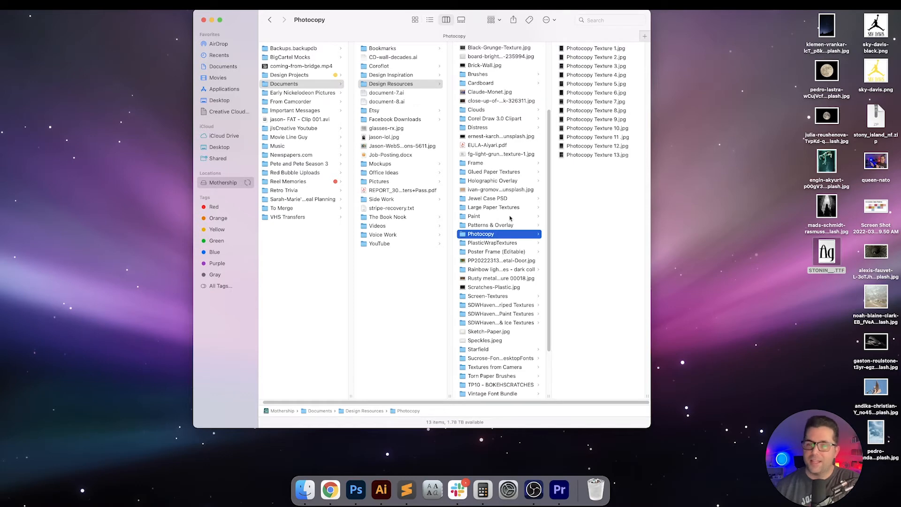
pyautogui.click(510, 225)
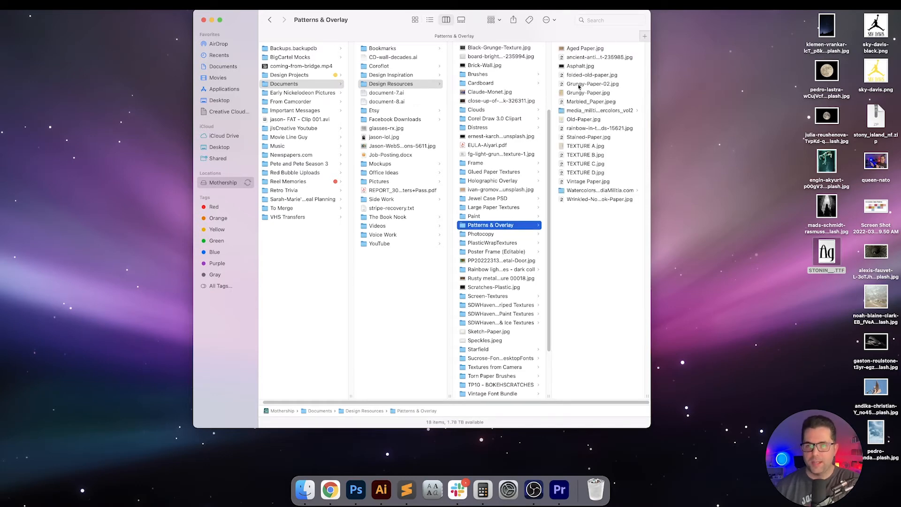
# Preview the paper textures in the folder and open Grungy-Paper.jpg in Photoshop
pyautogui.click(592, 48)
pyautogui.press('Down')
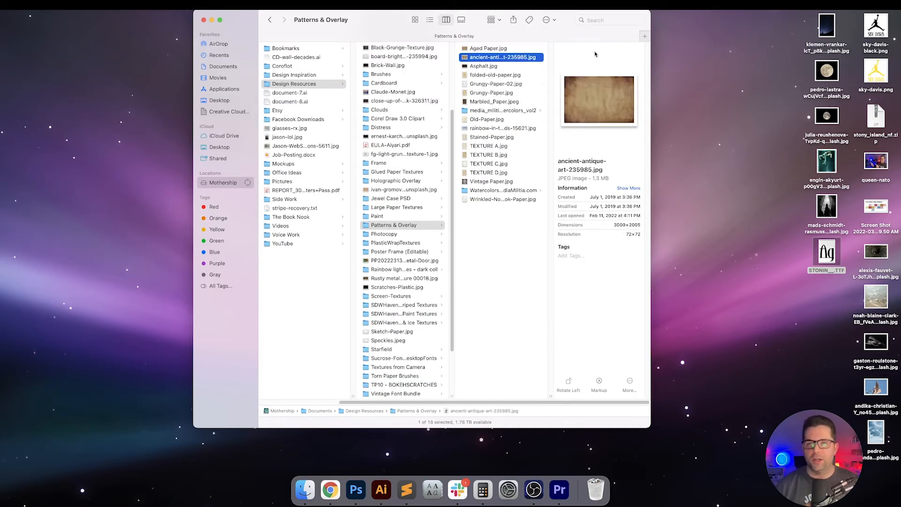
pyautogui.press('Down')
pyautogui.press('Down')
pyautogui.press('Down')
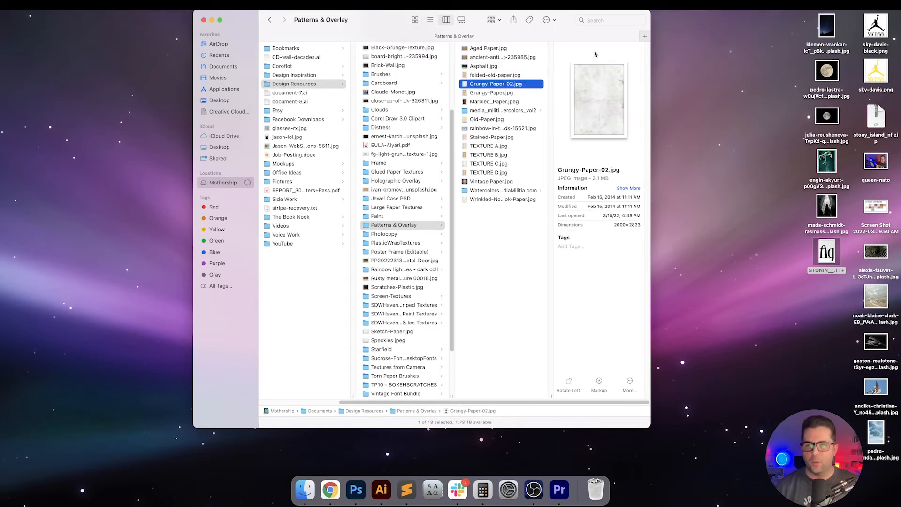
pyautogui.press('Up')
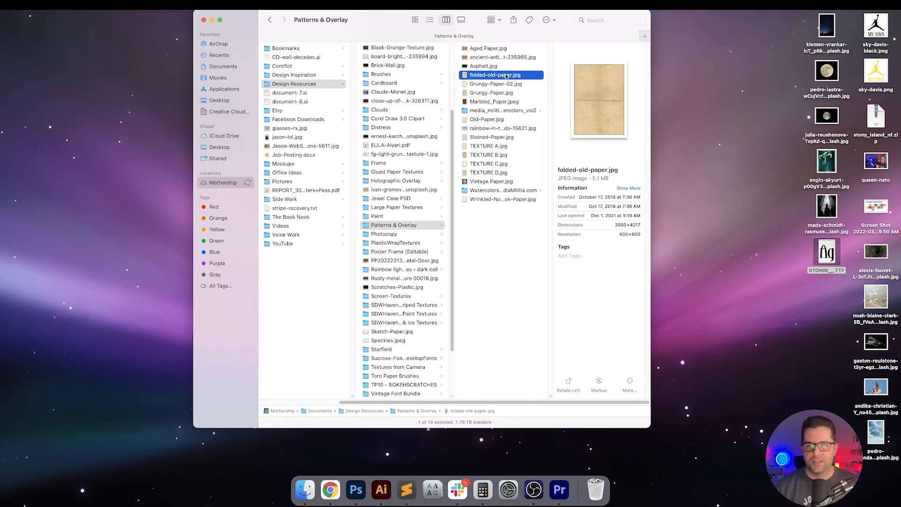
pyautogui.click(496, 94)
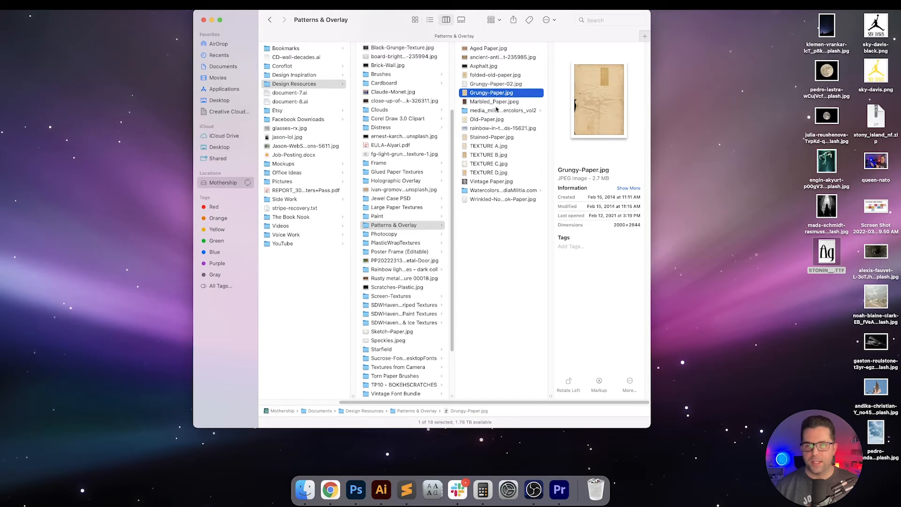
pyautogui.doubleClick(498, 94)
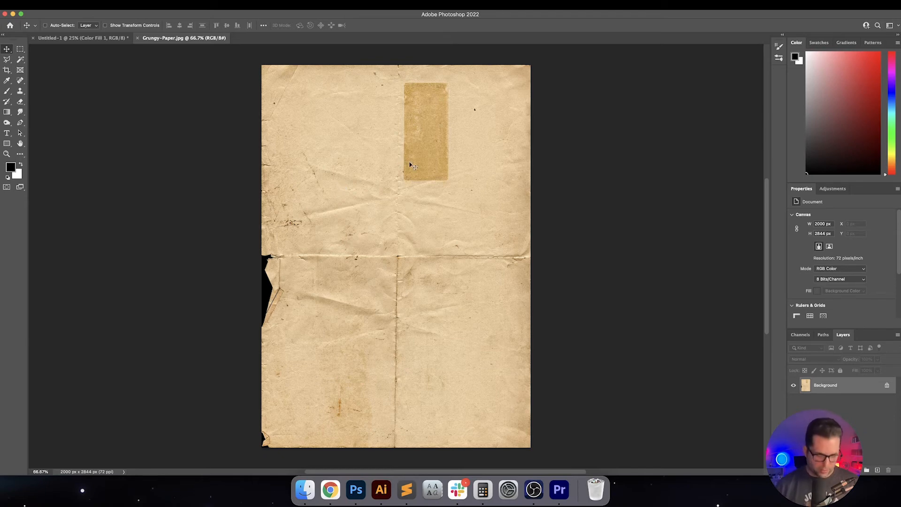
# Bring the grungy paper image into the poster document as the top layer and center it on the canvas horizontally and vertically
pyautogui.moveTo(413, 167); pyautogui.dragTo(348, 153)
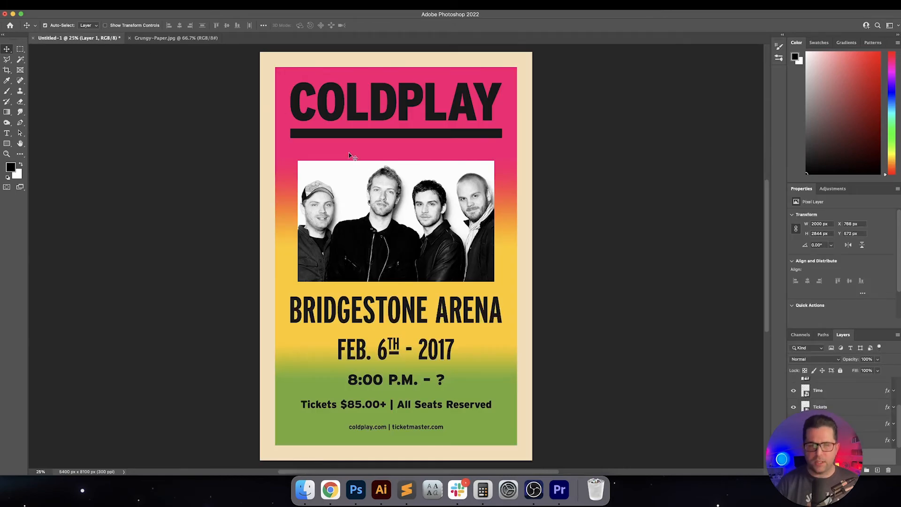
pyautogui.press('super+minus')
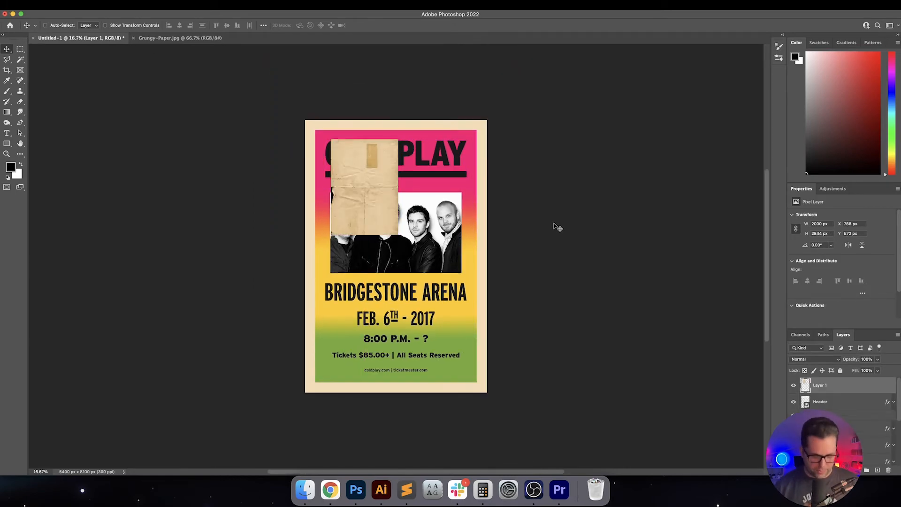
pyautogui.press('super+a')
pyautogui.click(234, 26)
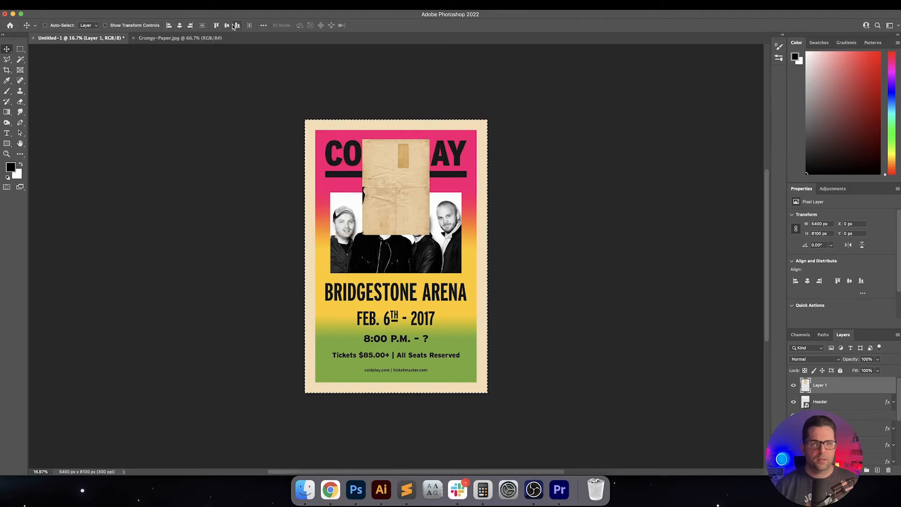
pyautogui.click(233, 26)
# Clear the selection and scale the paper texture layer to fill the whole 5400 x 8100 px canvas
pyautogui.press('super+d')
pyautogui.press('super+t')
pyautogui.moveTo(431, 303); pyautogui.dragTo(486, 393)
pyautogui.press('Return')
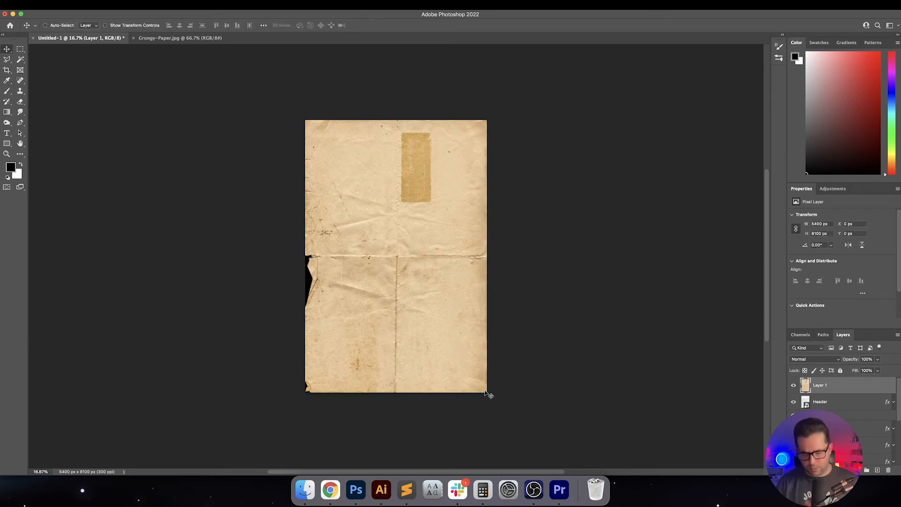
# Try the Dissolve, Darken, Multiply, Color Burn, Linear Burn and Darker Color blend modes on the paper texture layer
pyautogui.press('super+0')
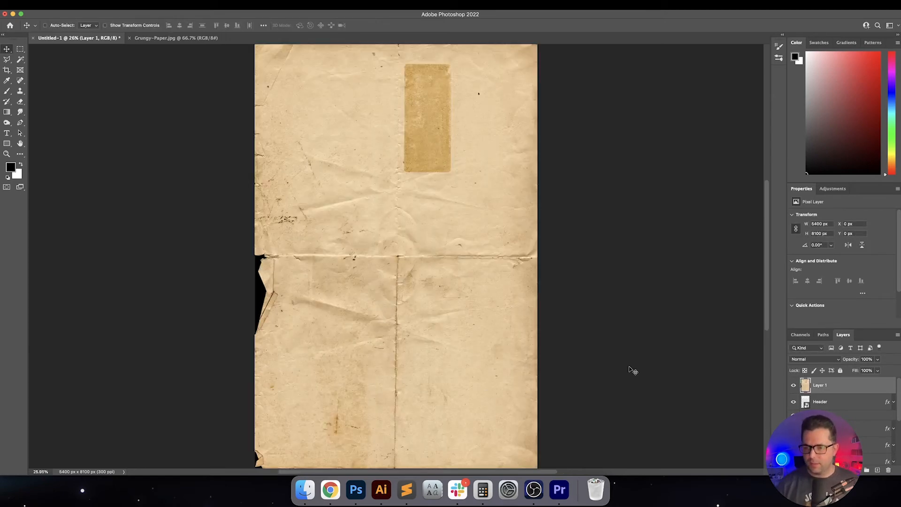
pyautogui.hotkey('shift', '+')
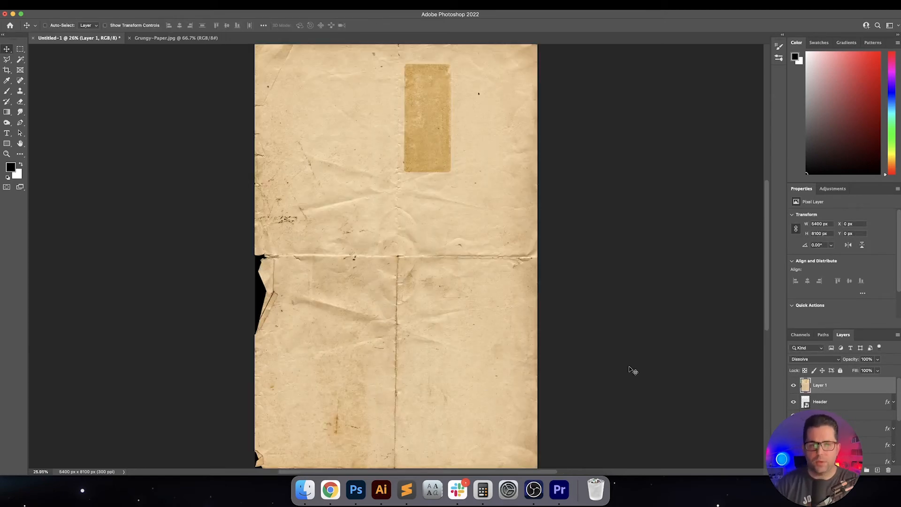
pyautogui.hotkey('shift', '+')
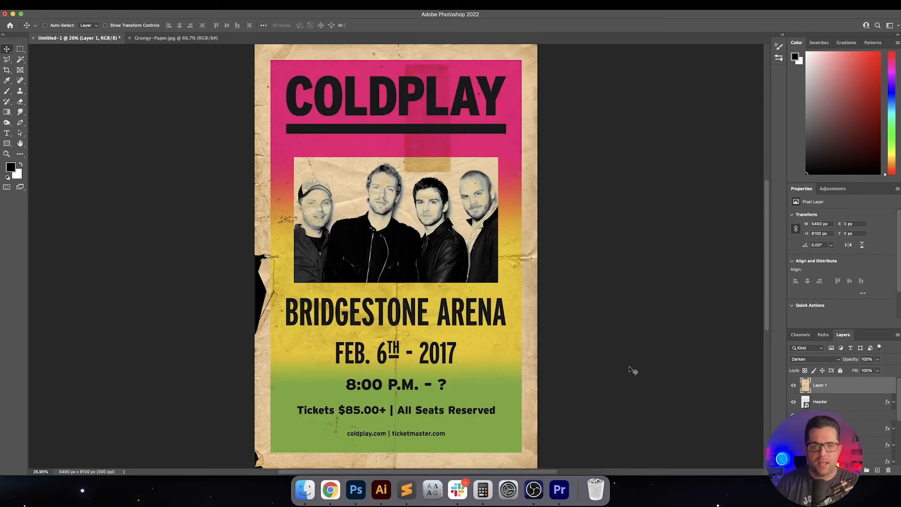
pyautogui.hotkey('shift', '+')
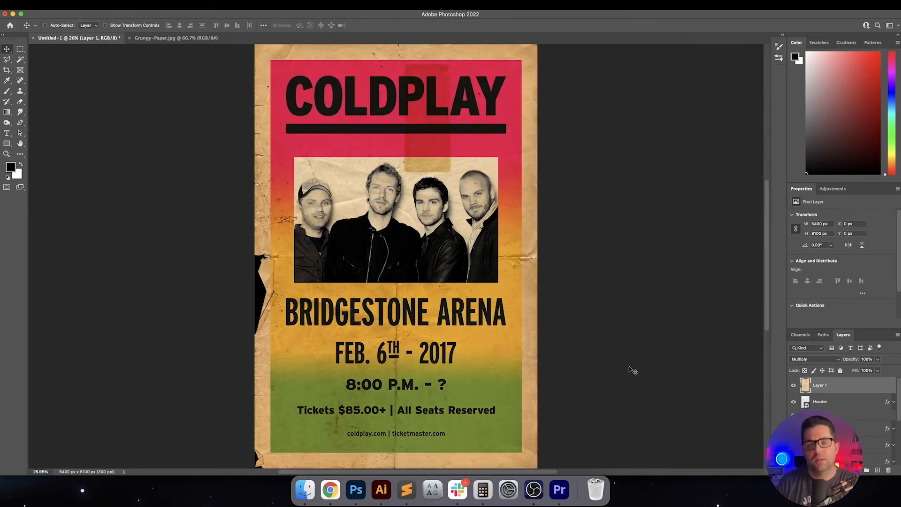
pyautogui.hotkey('shift', '+')
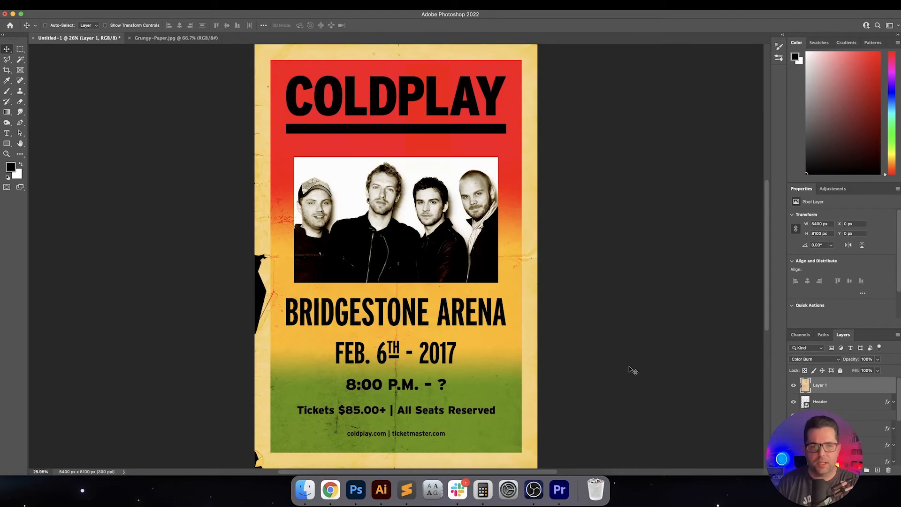
pyautogui.hotkey('shift', '+')
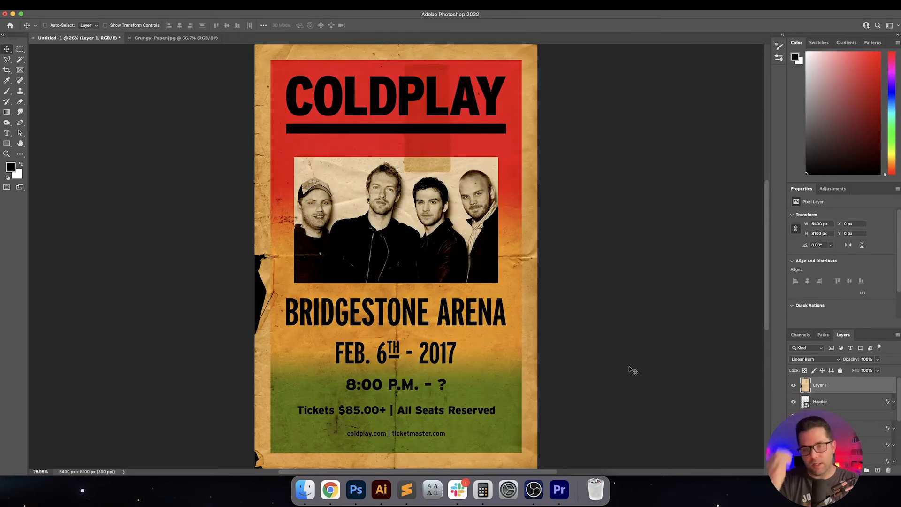
pyautogui.hotkey('shift', '+')
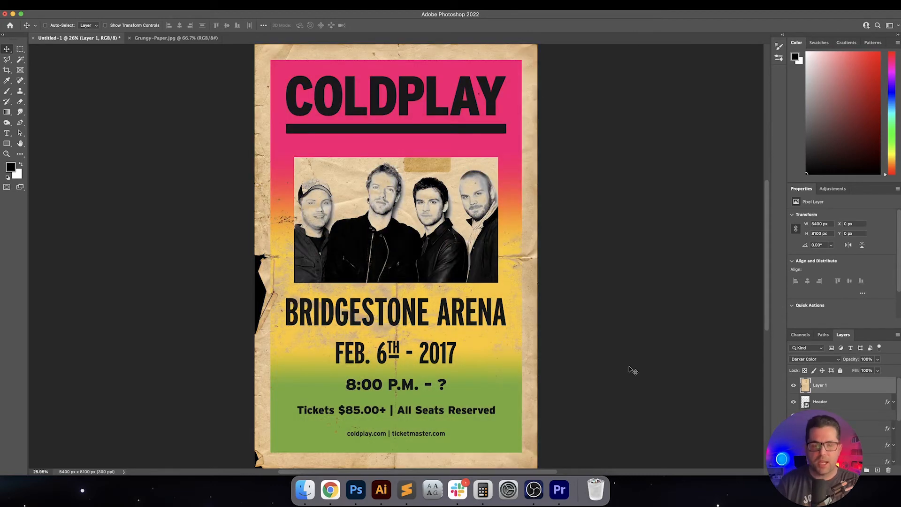
# Try further blend modes on the paper texture layer, including Color Dodge, Overlay, Soft Light, Linear Light and Difference
pyautogui.hotkey('shift', '+')
pyautogui.hotkey('shift', '+')
pyautogui.hotkey('shift', '+')
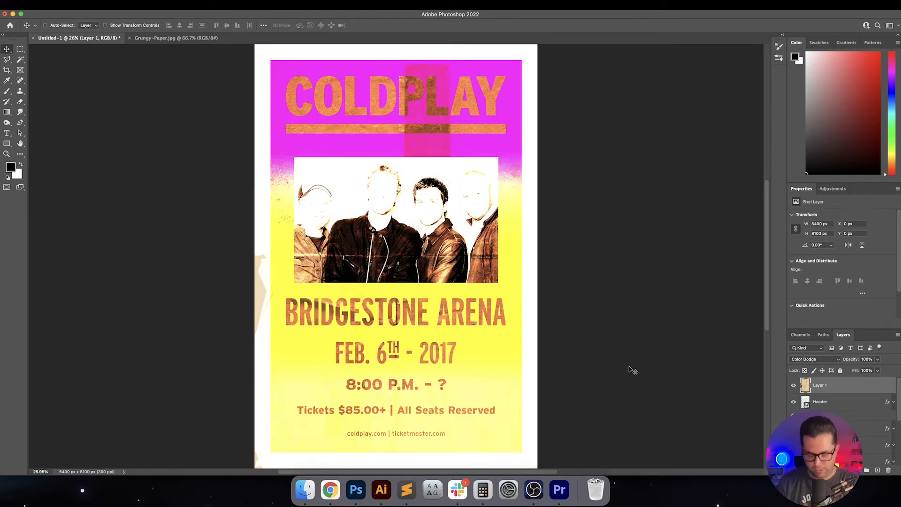
pyautogui.hotkey('shift', '+')
pyautogui.hotkey('shift', '+')
pyautogui.hotkey('shift', '+')
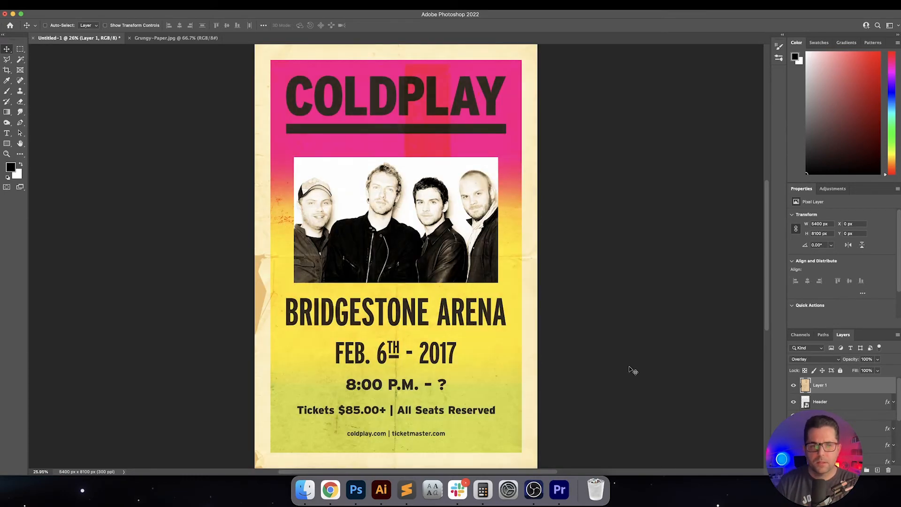
pyautogui.hotkey('shift', '+')
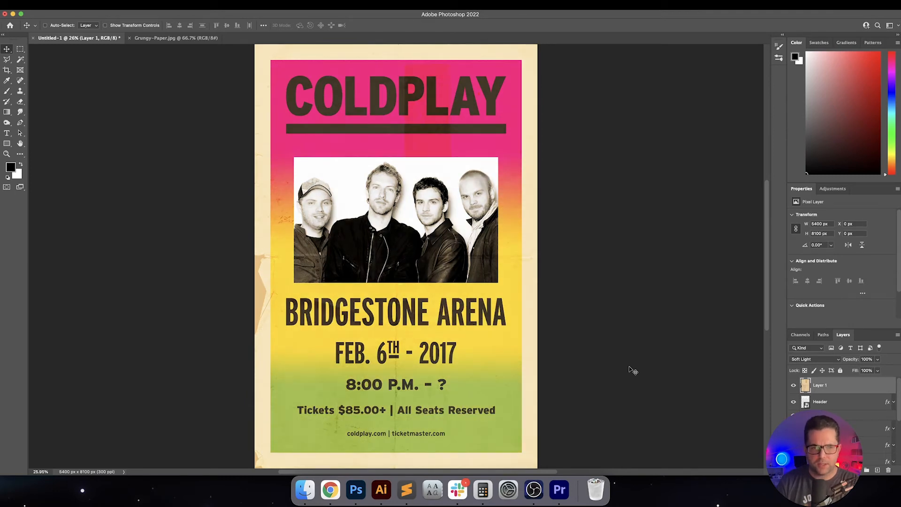
pyautogui.hotkey('shift', '+')
pyautogui.hotkey('shift', '+')
pyautogui.hotkey('shift', '+')
pyautogui.hotkey('shift', '+')
pyautogui.hotkey('shift', '+')
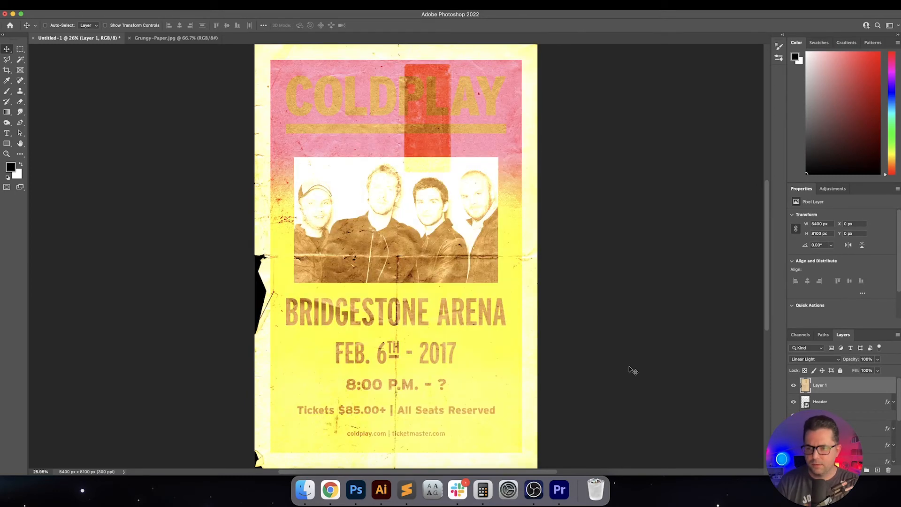
pyautogui.hotkey('shift', '+')
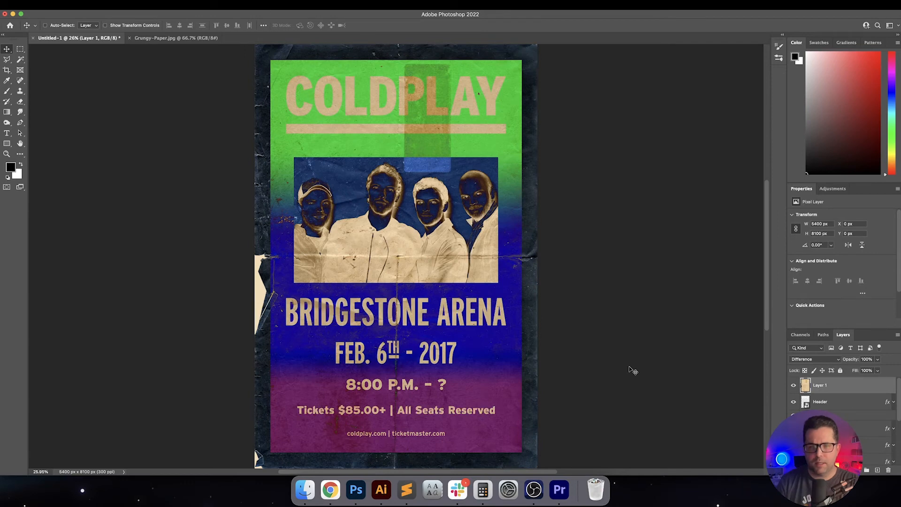
# Try inverting the paper texture layer in the Difference and Exclusion blend modes, restoring its original colors each time
pyautogui.press('super+i')
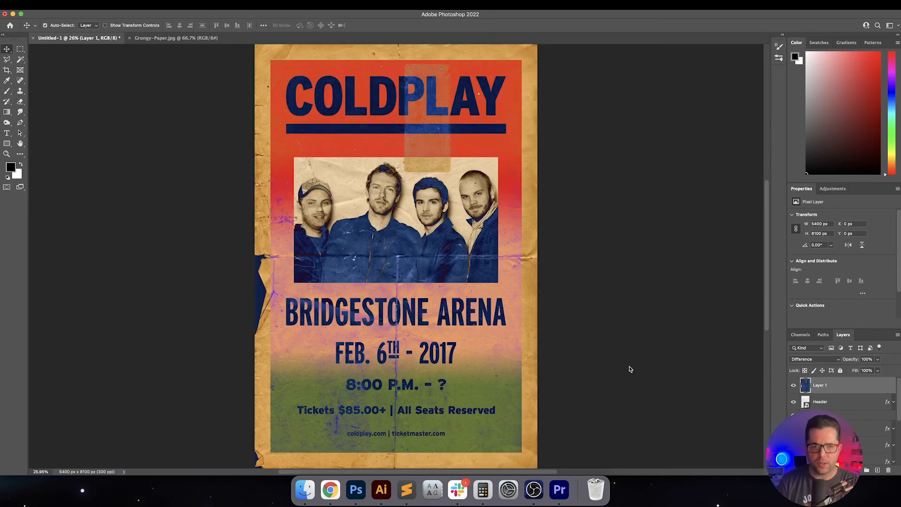
pyautogui.press('super+i')
pyautogui.hotkey('shift', '+')
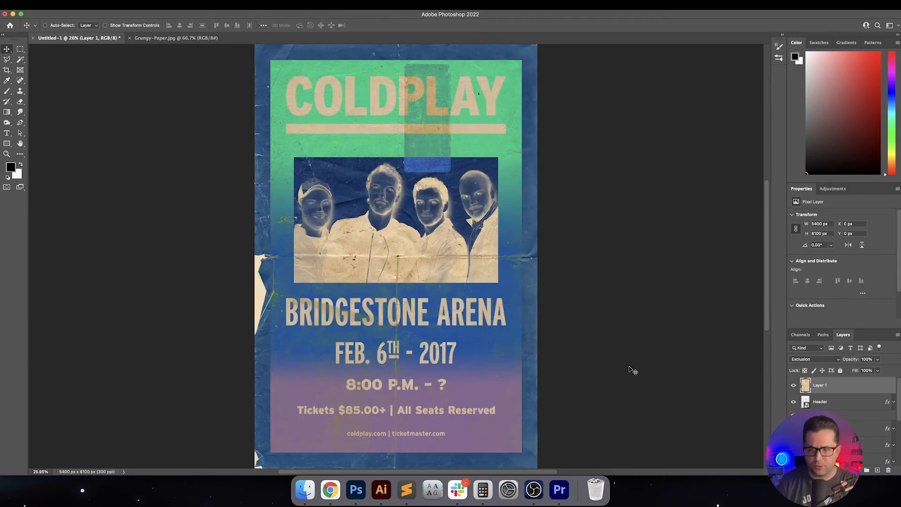
pyautogui.press('super+i')
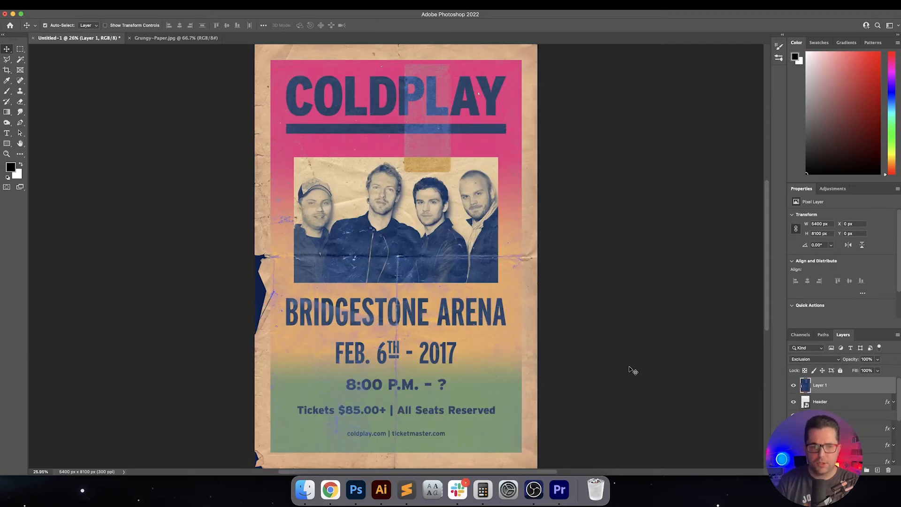
pyautogui.press('super')
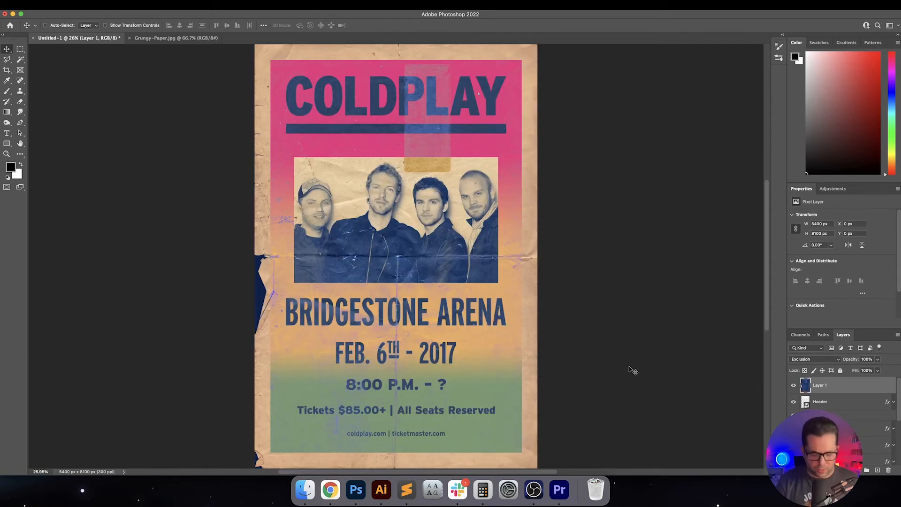
pyautogui.press('super+i')
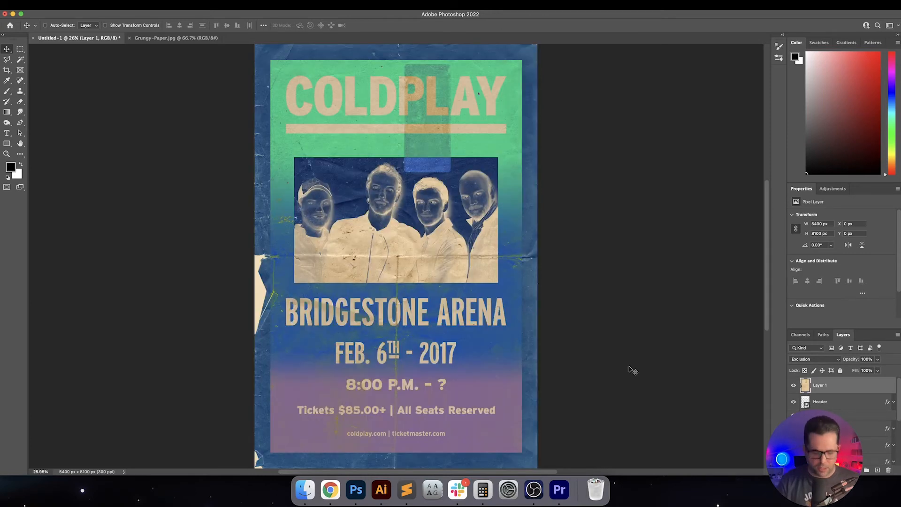
# Try the remaining blend modes on the paper texture layer, from Divide through to Luminosity
pyautogui.hotkey('shift', '+')
pyautogui.hotkey('shift', '+')
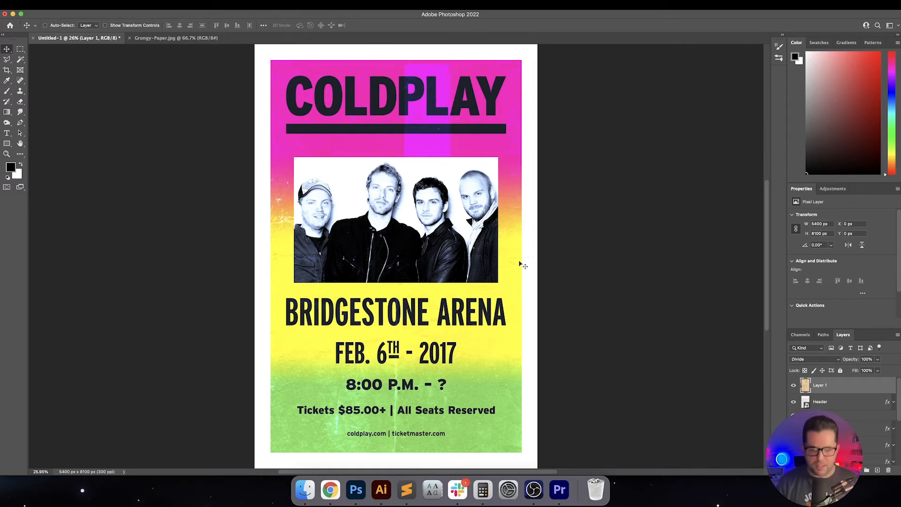
pyautogui.hotkey('shift', '+')
pyautogui.hotkey('shift', '+')
pyautogui.hotkey('shift', '+')
pyautogui.hotkey('shift', '+')
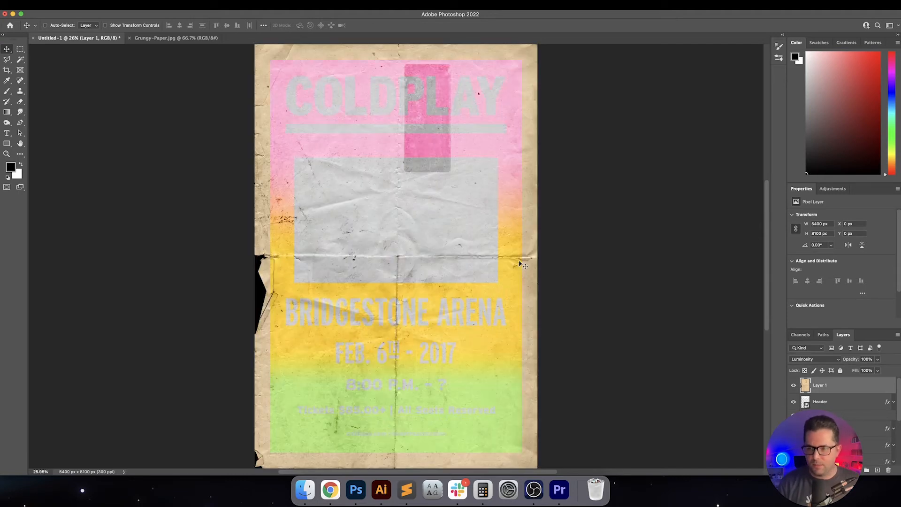
# Set the paper texture layer's blend mode to Multiply after comparing it with Darken
pyautogui.hotkey('shift', '+')
pyautogui.hotkey('shift', '+')
pyautogui.hotkey('shift', '+')
pyautogui.hotkey('shift', '+')
pyautogui.hotkey('shift', '-')
pyautogui.hotkey('shift', '+')
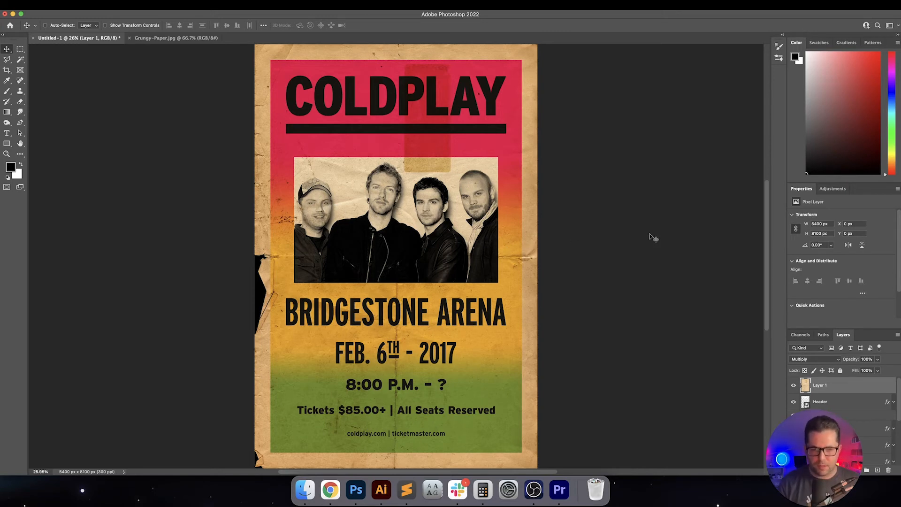
pyautogui.hotkey('shift', '-')
pyautogui.hotkey('shift', '+')
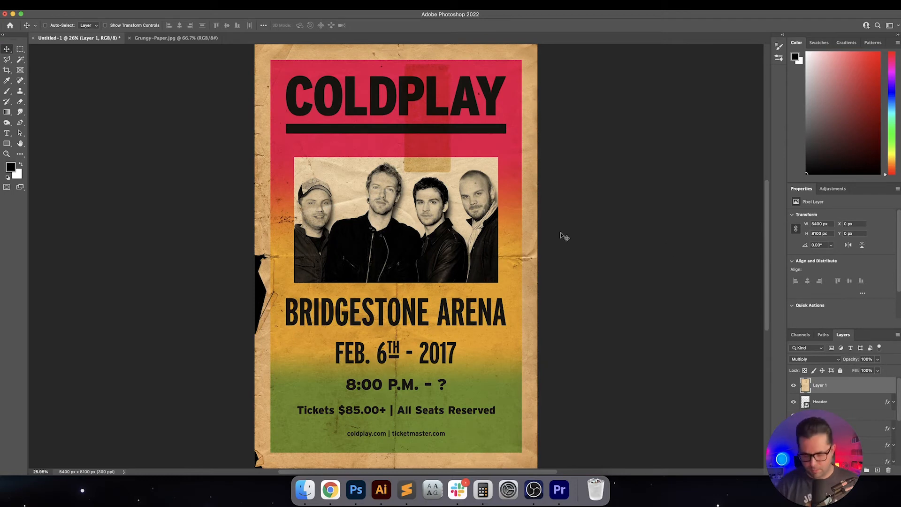
pyautogui.hotkey('shift', '-')
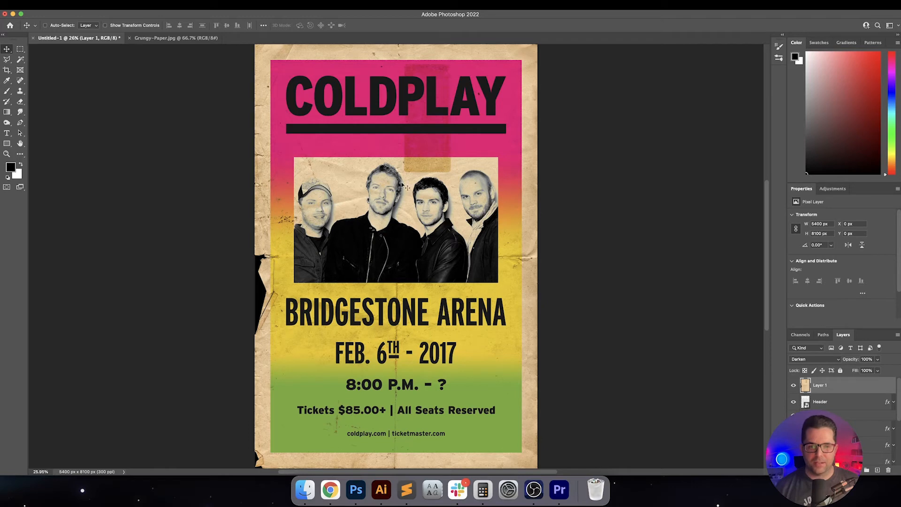
pyautogui.hotkey('shift', '+')
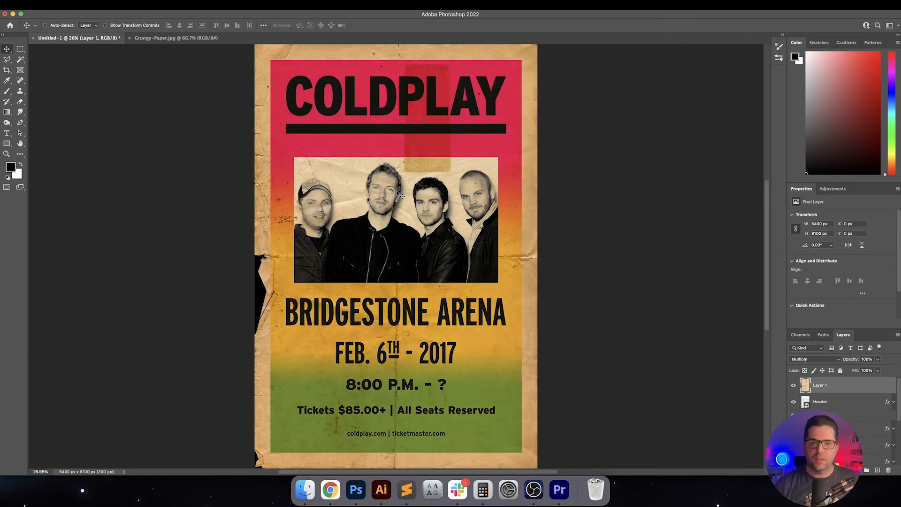
# Remove the tape mark behind the COLDPLAY header from the paper texture with a rectangular selection and a Content-Aware fill, then deselect
pyautogui.moveTo(433, 200); pyautogui.dragTo(408, 239)
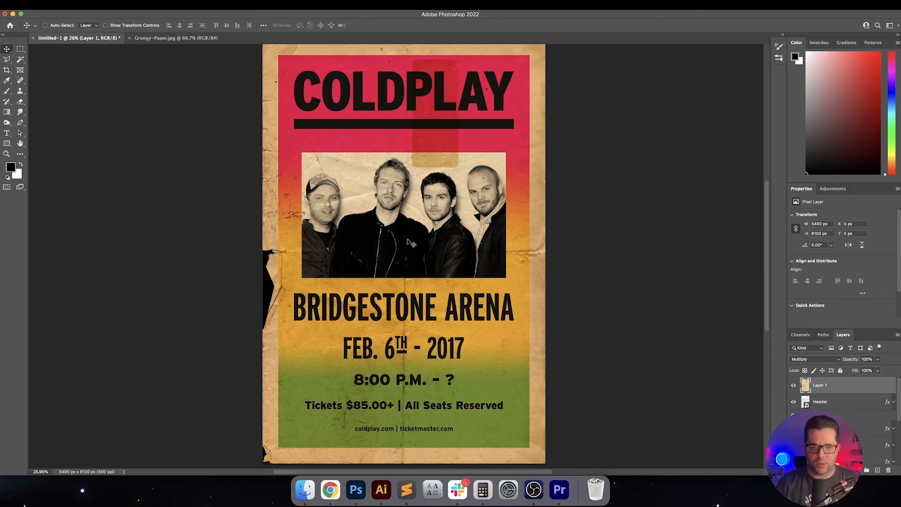
pyautogui.moveTo(422, 247); pyautogui.dragTo(422, 252)
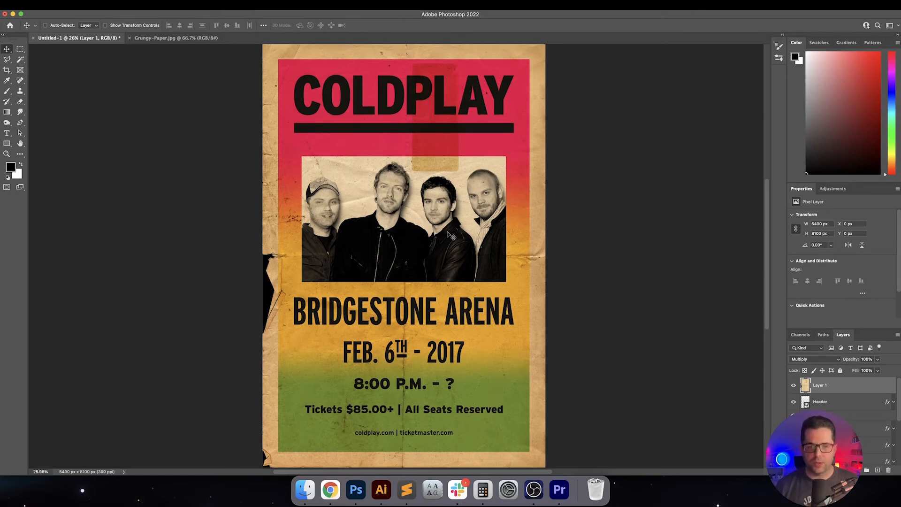
pyautogui.moveTo(469, 181); pyautogui.dragTo(467, 184)
pyautogui.press('l')
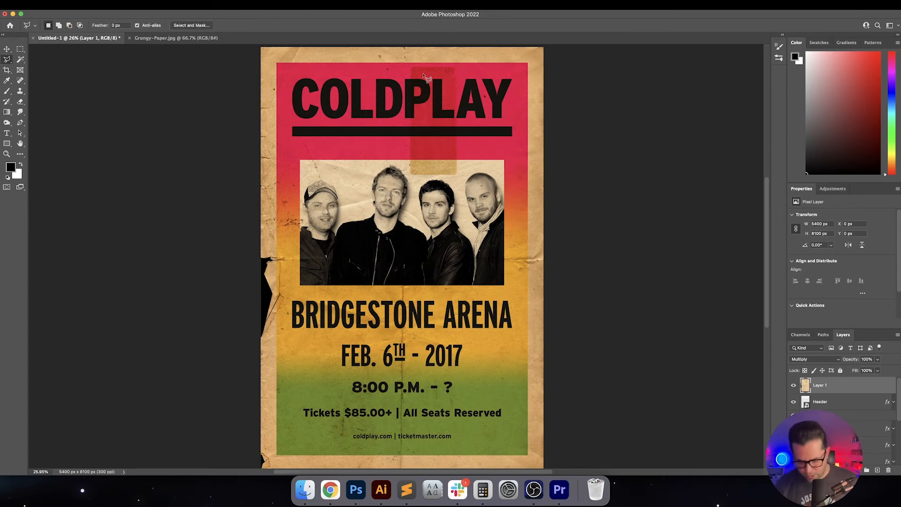
pyautogui.press('m')
pyautogui.moveTo(401, 58); pyautogui.dragTo(468, 189)
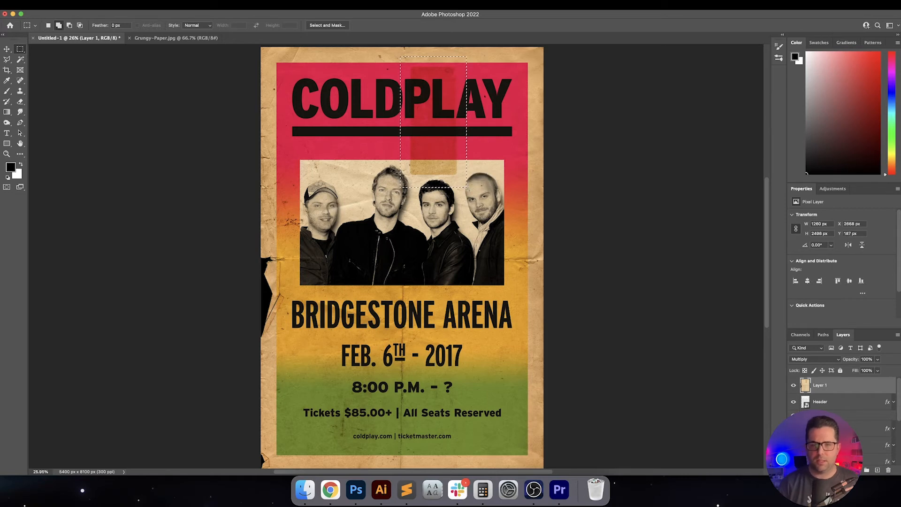
pyautogui.hotkey('shift', 'BackSpace')
pyautogui.click(469, 195)
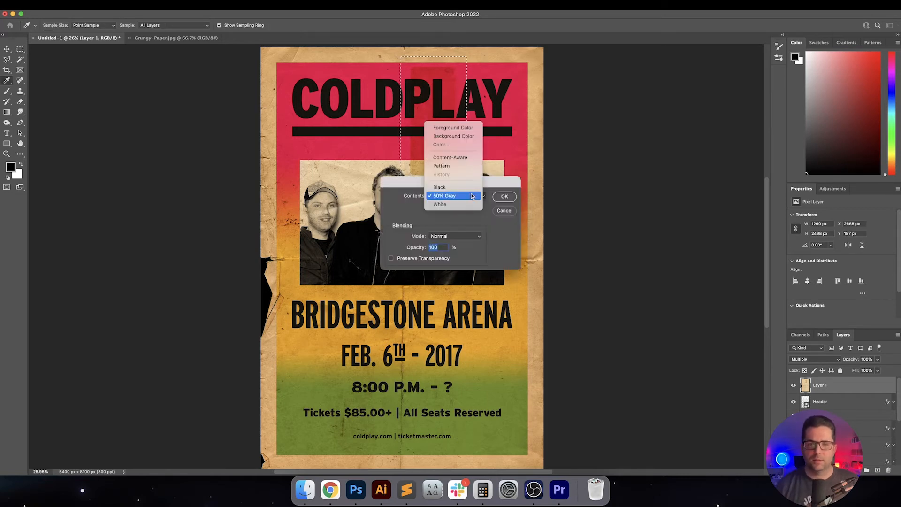
pyautogui.click(469, 153)
pyautogui.press('Return')
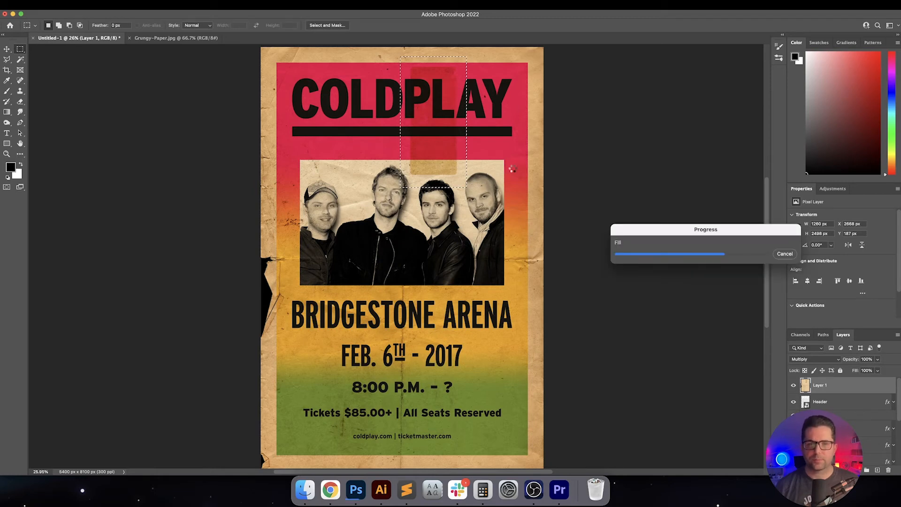
pyautogui.press('super+d')
pyautogui.moveTo(485, 235)
pyautogui.mouseDown()
pyautogui.moveTo(485, 222)
pyautogui.moveTo(484, 230)
pyautogui.mouseUp()
pyautogui.press('v')
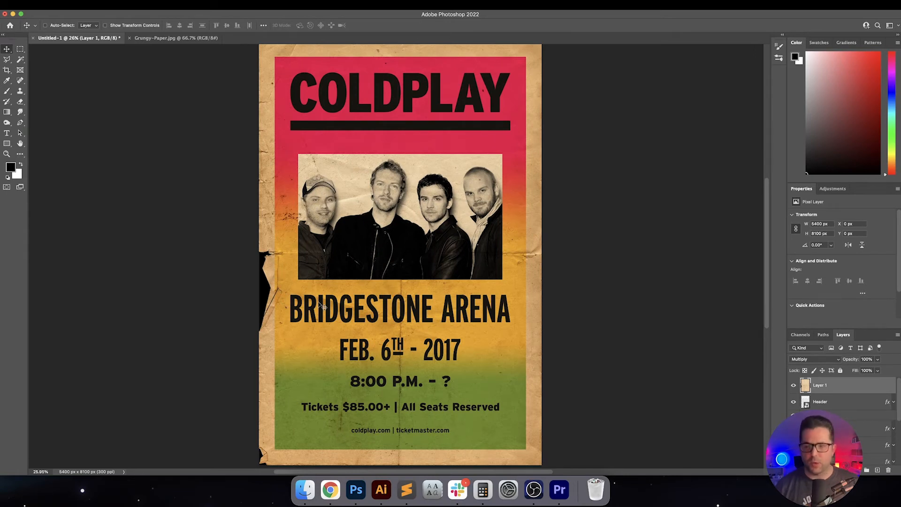
pyautogui.moveTo(330, 313); pyautogui.dragTo(334, 286)
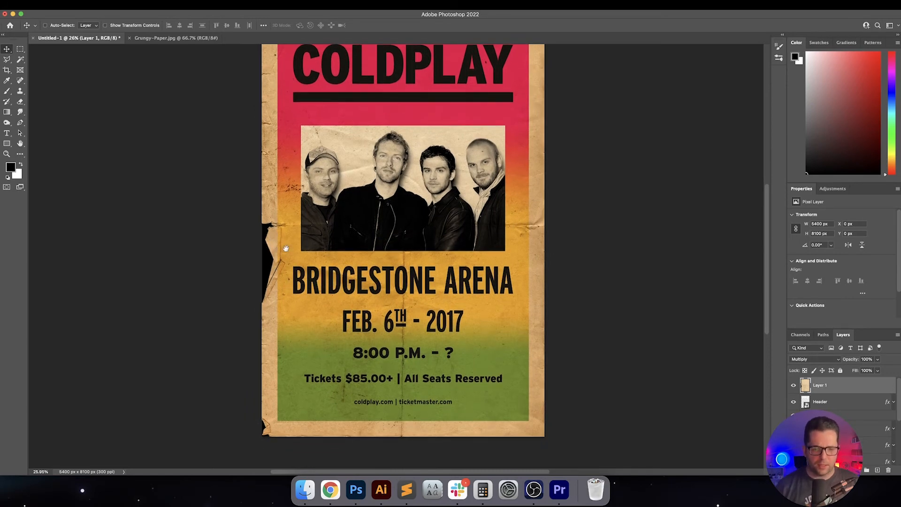
pyautogui.moveTo(285, 248); pyautogui.dragTo(272, 267)
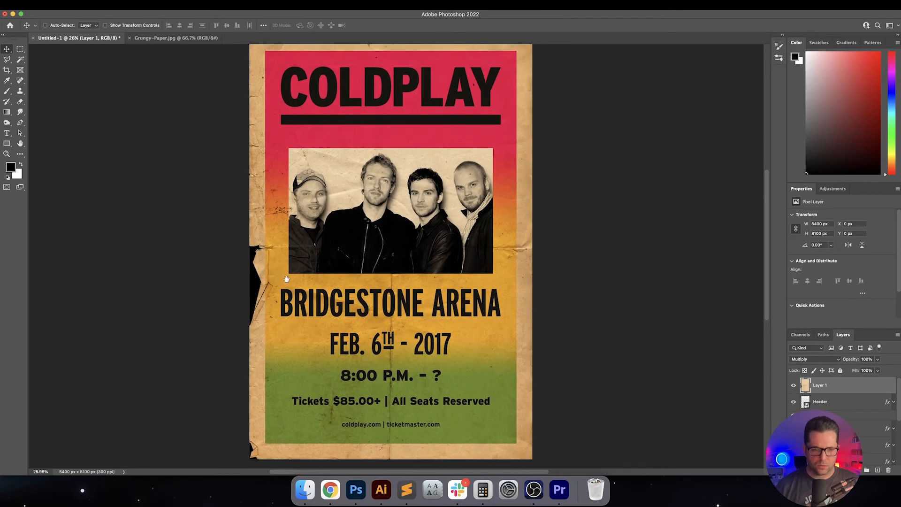
pyautogui.moveTo(293, 301); pyautogui.dragTo(340, 284)
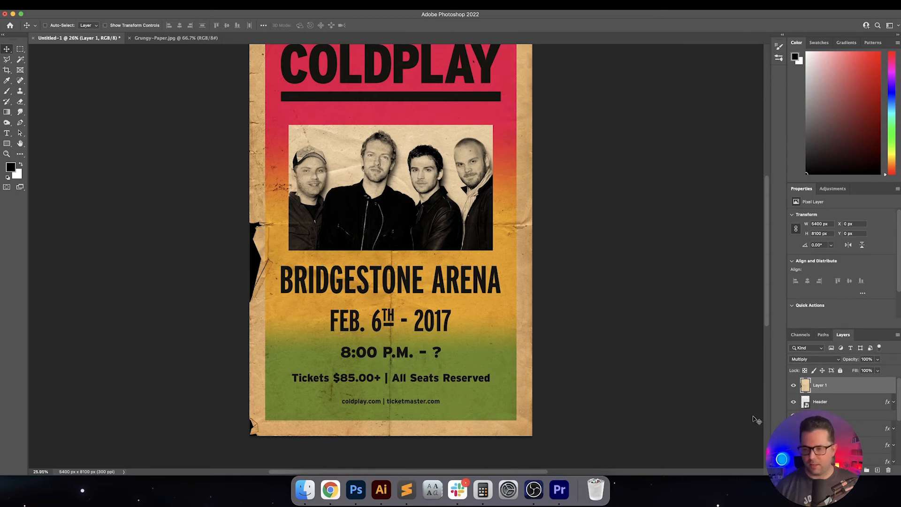
# Try a dark red (#a21414) Solid Color fill layer just above the background layer, and delete it again
pyautogui.scroll(-3, 867, 438)
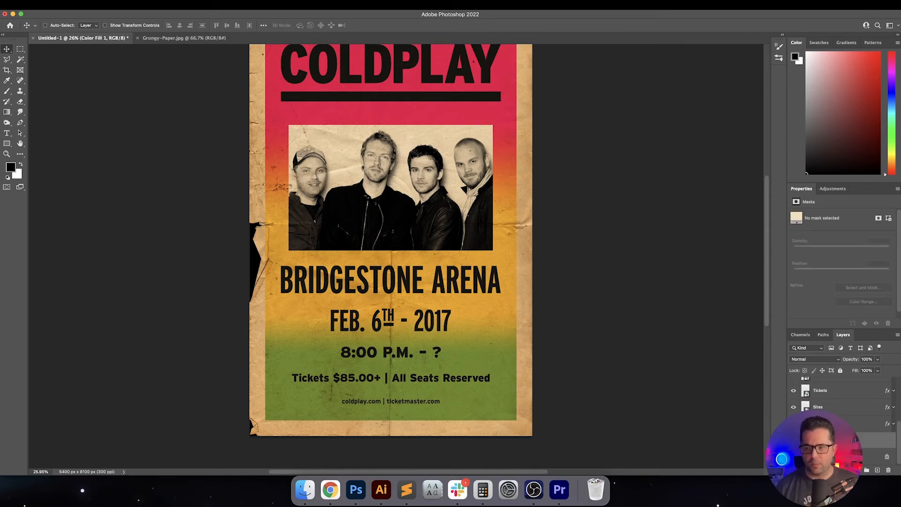
pyautogui.click(862, 460)
pyautogui.click(862, 293)
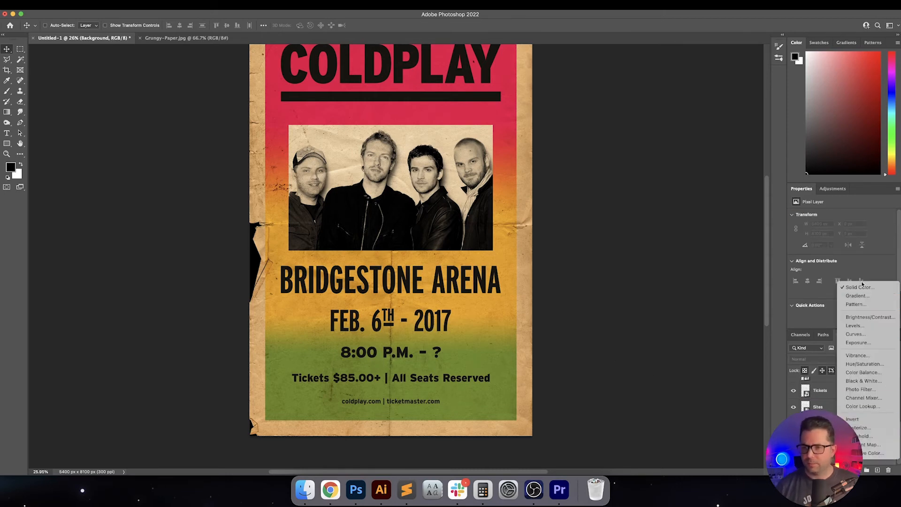
pyautogui.click(856, 470)
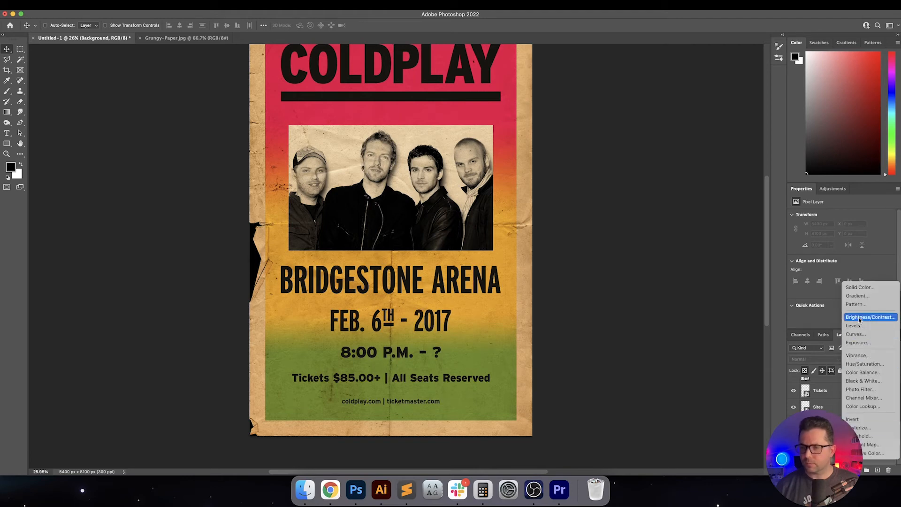
pyautogui.click(868, 284)
pyautogui.click(658, 287)
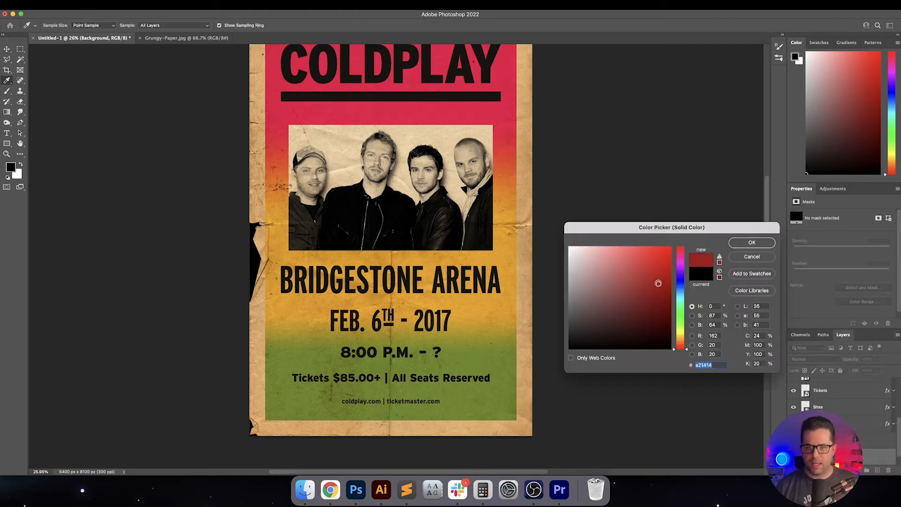
pyautogui.click(752, 242)
pyautogui.scroll(-1, 840, 406)
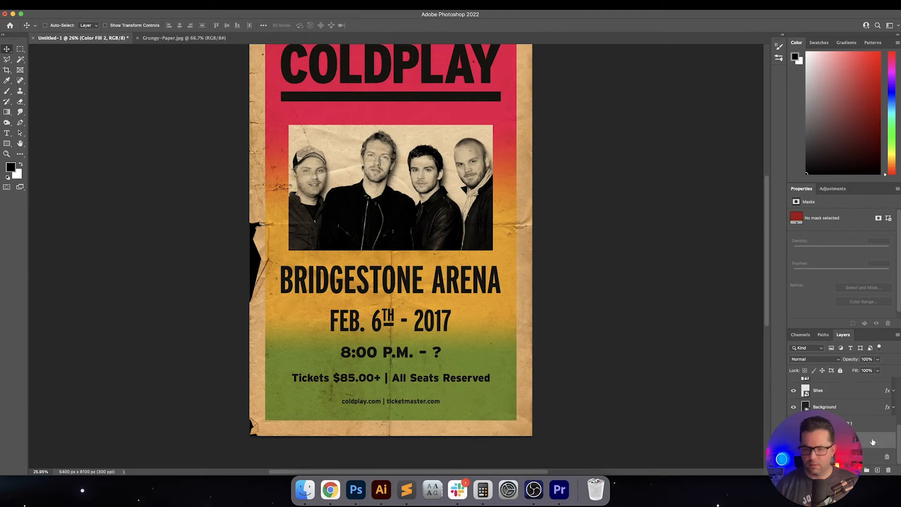
pyautogui.press('Delete')
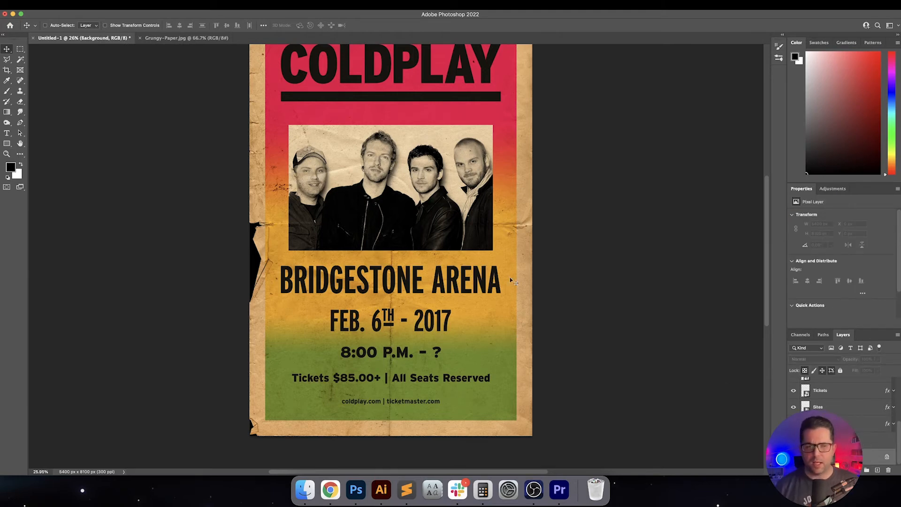
# Select the black torn area at the paper texture's edge with the Magic Wand on Layer 1, delete it, and deselect
pyautogui.moveTo(410, 208); pyautogui.dragTo(411, 249)
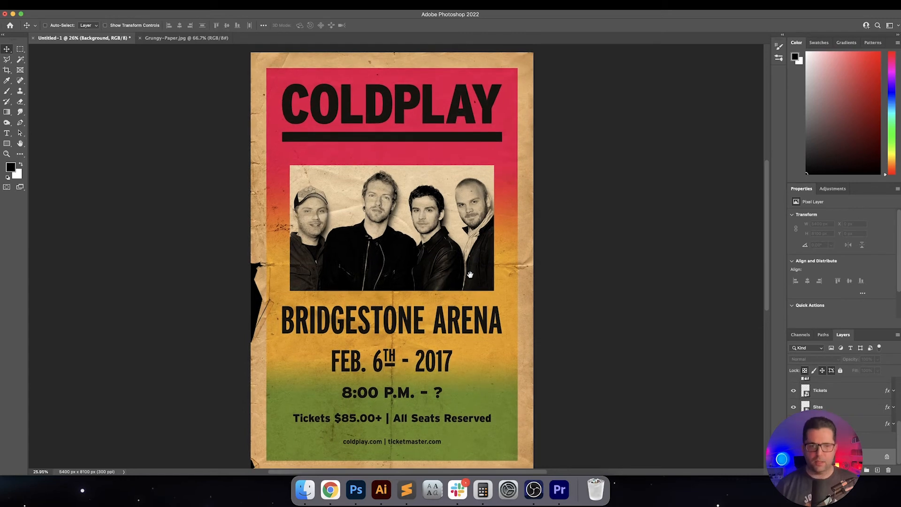
pyautogui.moveTo(457, 276); pyautogui.dragTo(483, 270)
pyautogui.scroll(3, 867, 393)
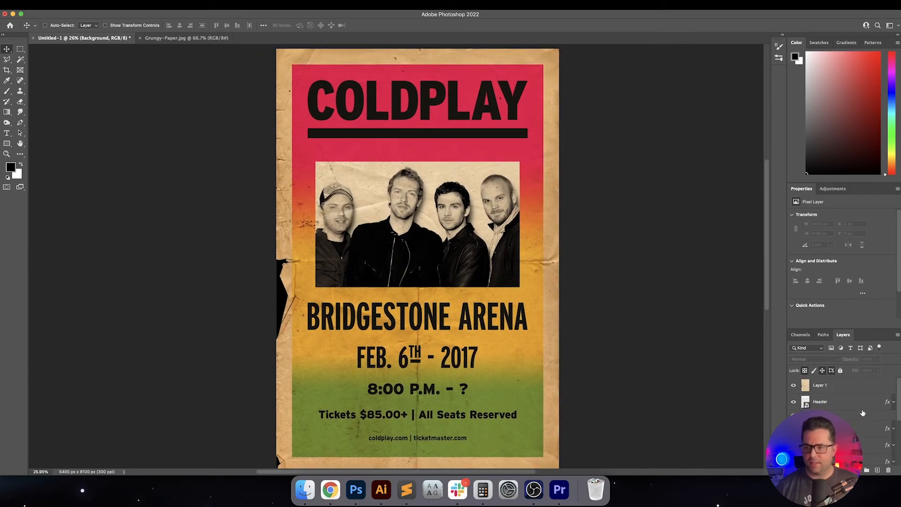
pyautogui.click(867, 393)
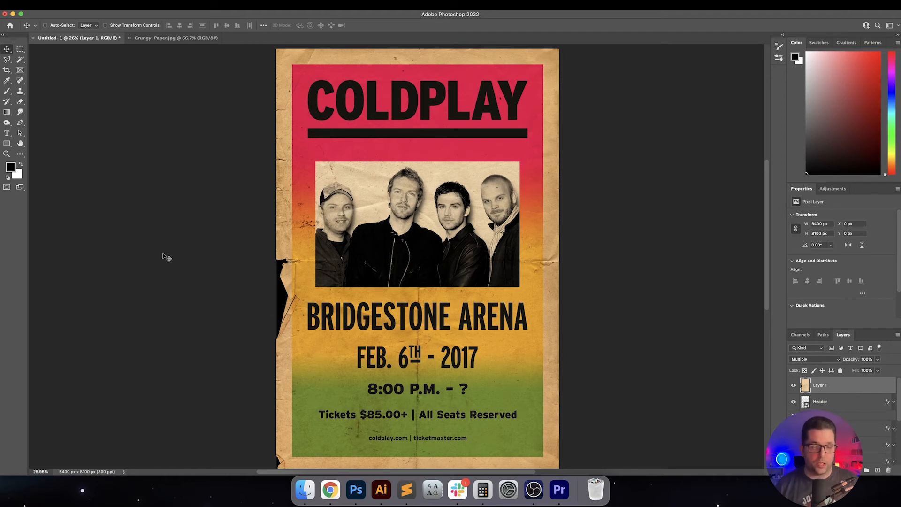
pyautogui.click(20, 59)
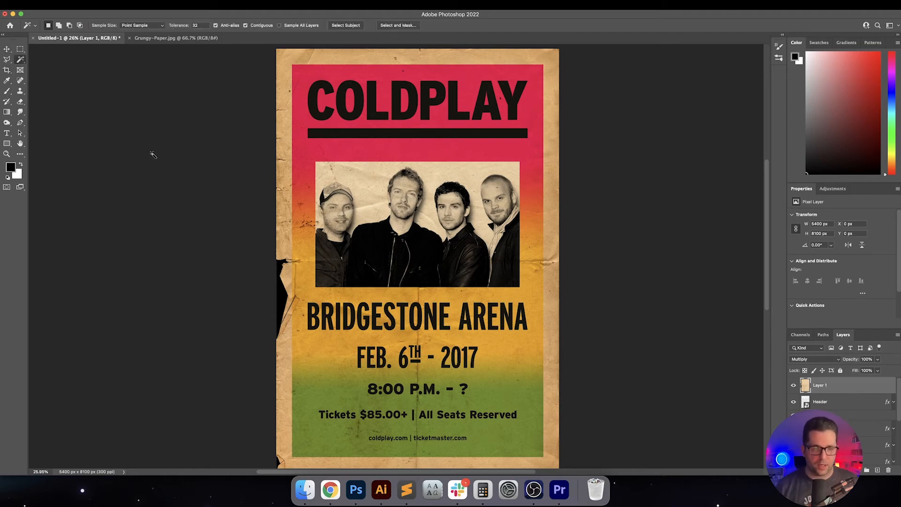
pyautogui.click(283, 297)
pyautogui.press('Delete')
pyautogui.hotkey('ctrl', 'd')
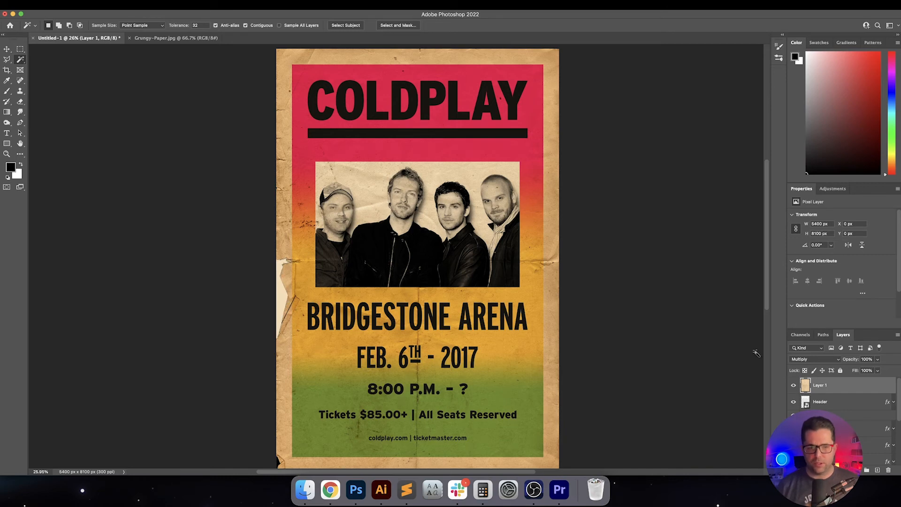
# Undo the deletion of the black torn area and clear its selection, returning to the Move tool
pyautogui.scroll(-5, 840, 404)
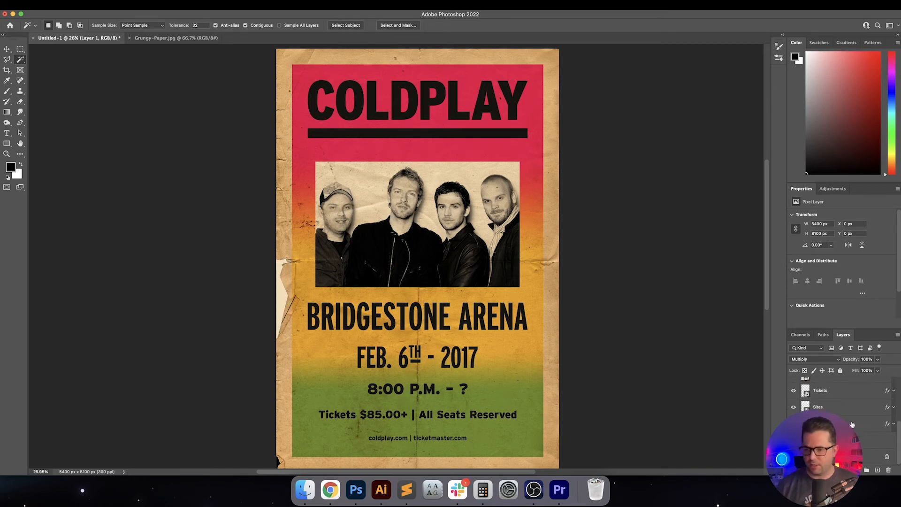
pyautogui.hotkey('ctrl', 'z')
pyautogui.hotkey('ctrl', 'z')
pyautogui.press('v')
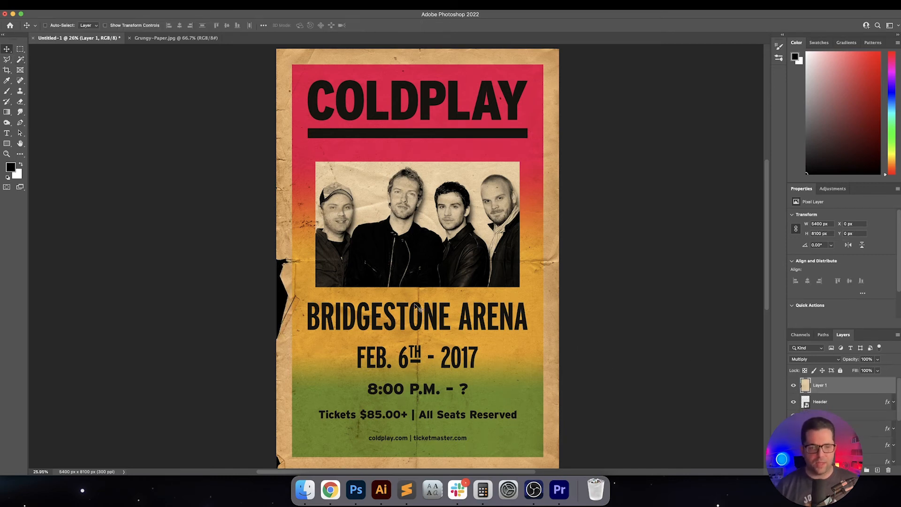
# Examine the paper texture's creases and blemishes over the faces in the band photo at 50% zoom
pyautogui.scroll(-2, 293, 297)
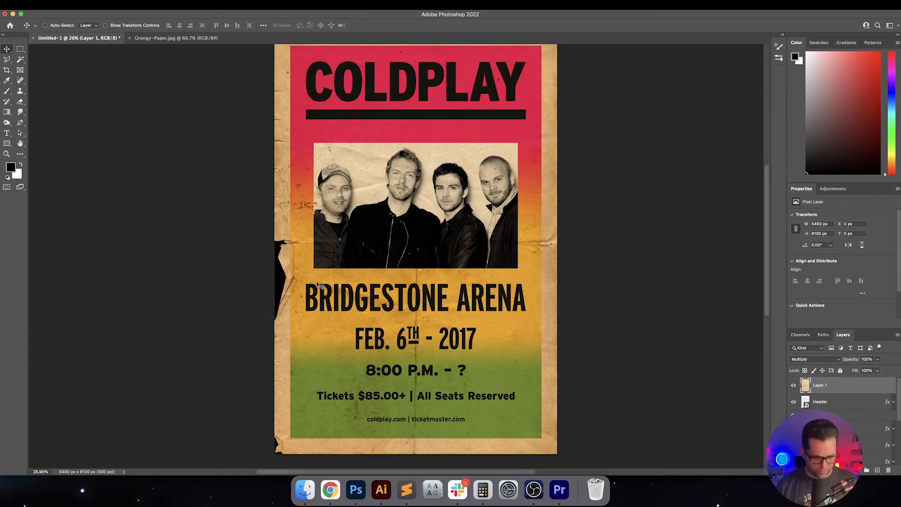
pyautogui.scroll(2, 398, 258)
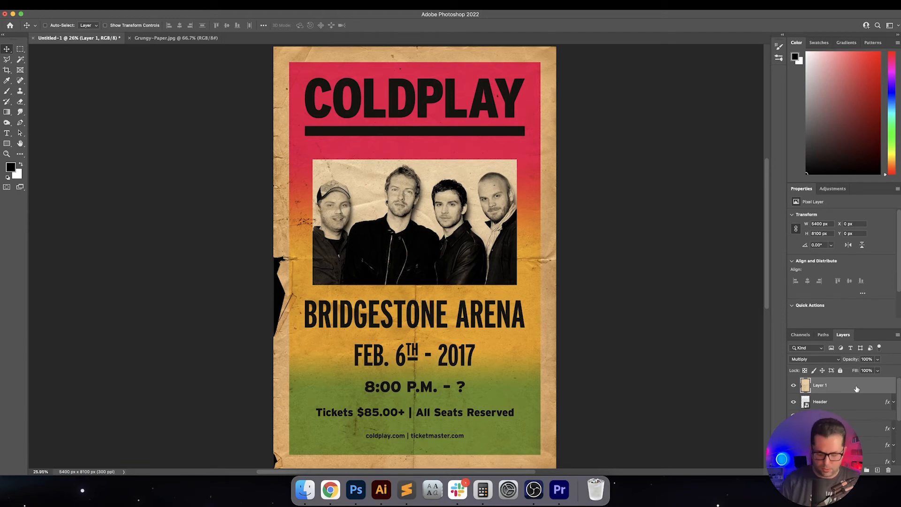
pyautogui.press('super+equal')
pyautogui.press('super+equal')
pyautogui.press('super+equal')
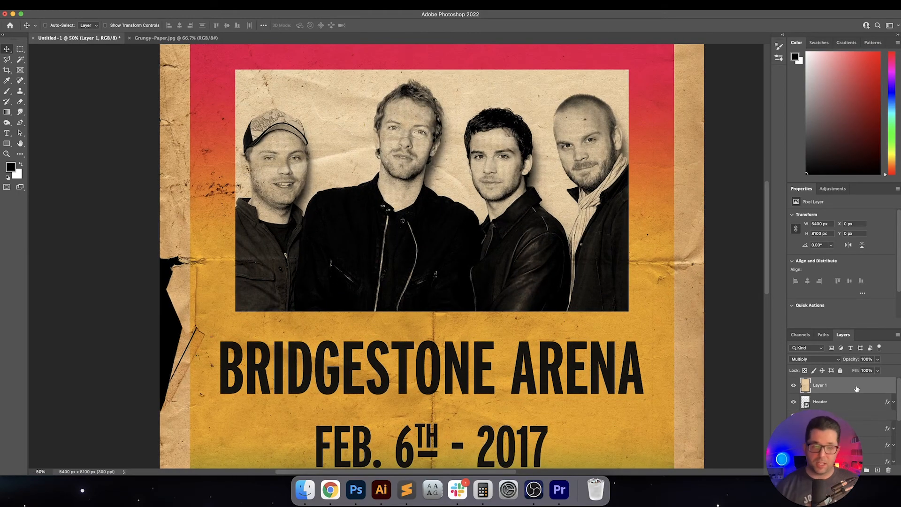
pyautogui.scroll(2, 641, 280)
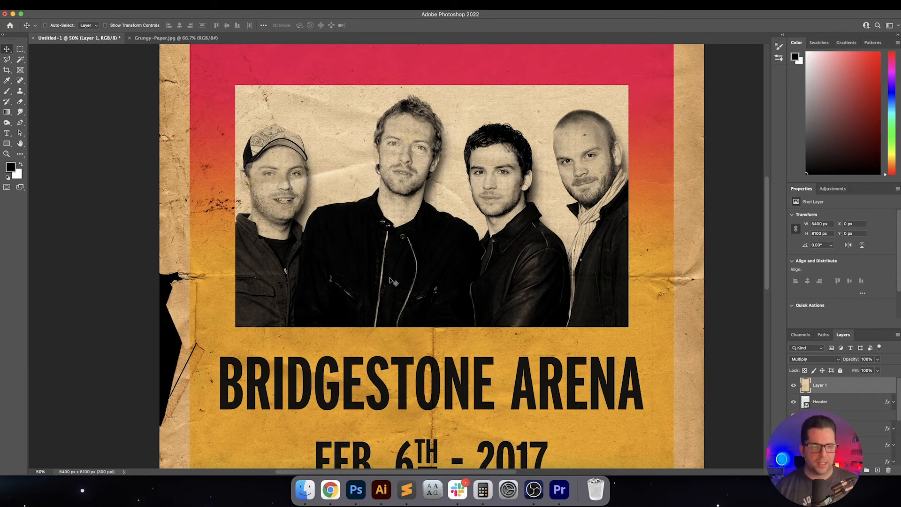
pyautogui.press('e')
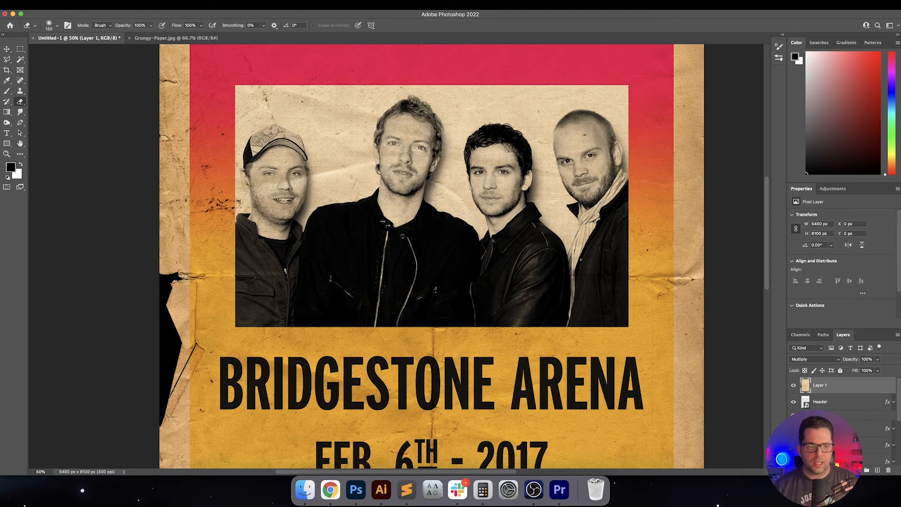
pyautogui.moveTo(268, 198); pyautogui.dragTo(263, 207)
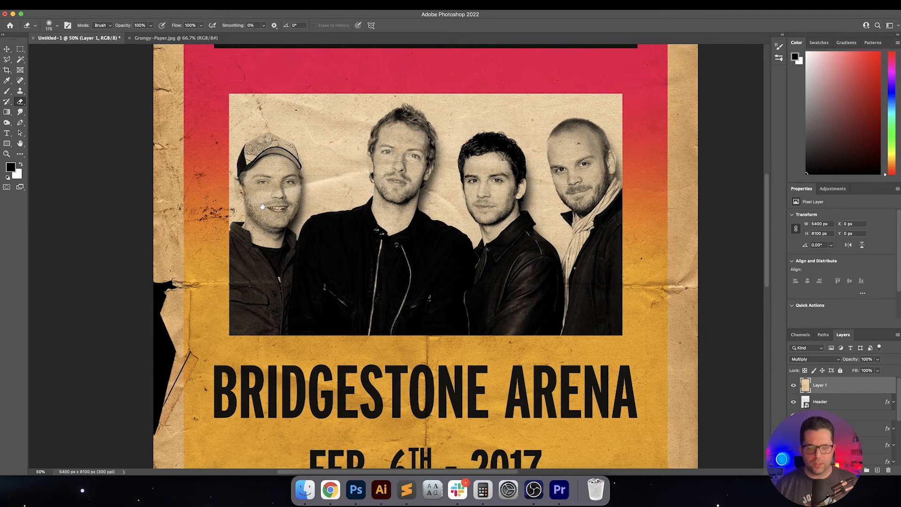
# Try deleting the paper texture over the whole band photo with a rectangular selection, undo the deletion, and deselect
pyautogui.press('m')
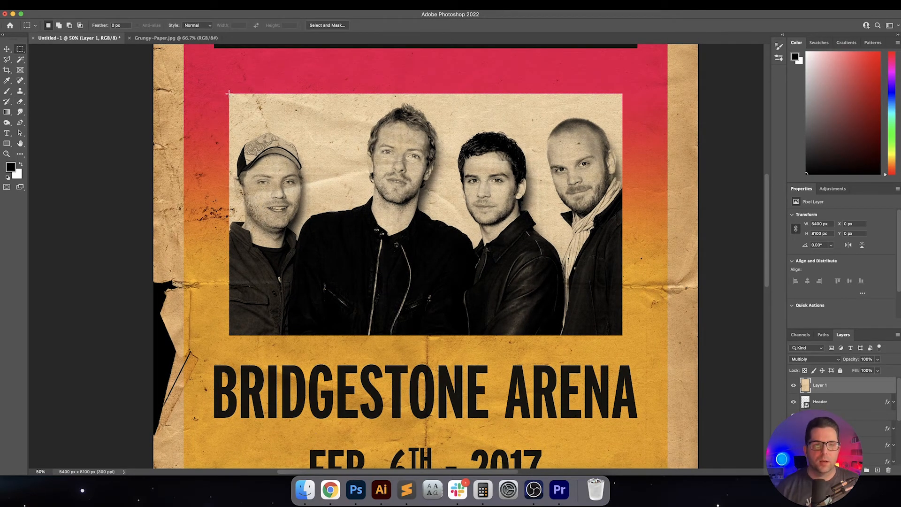
pyautogui.moveTo(228, 93); pyautogui.dragTo(623, 336)
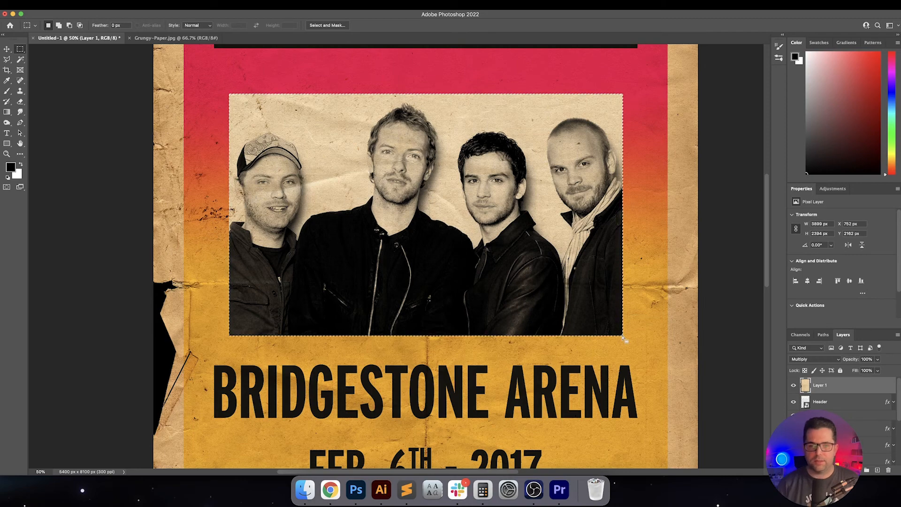
pyautogui.press('Delete')
pyautogui.press('super+z')
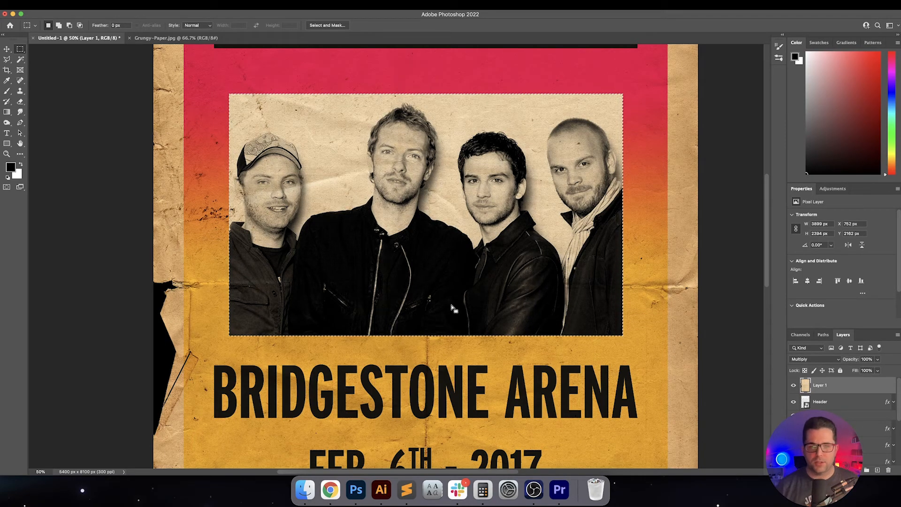
pyautogui.press('super+d')
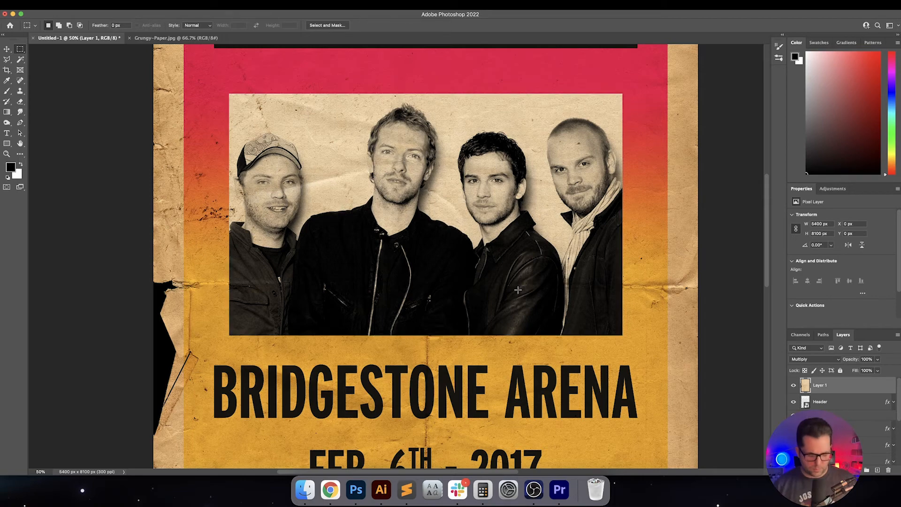
pyautogui.press('e')
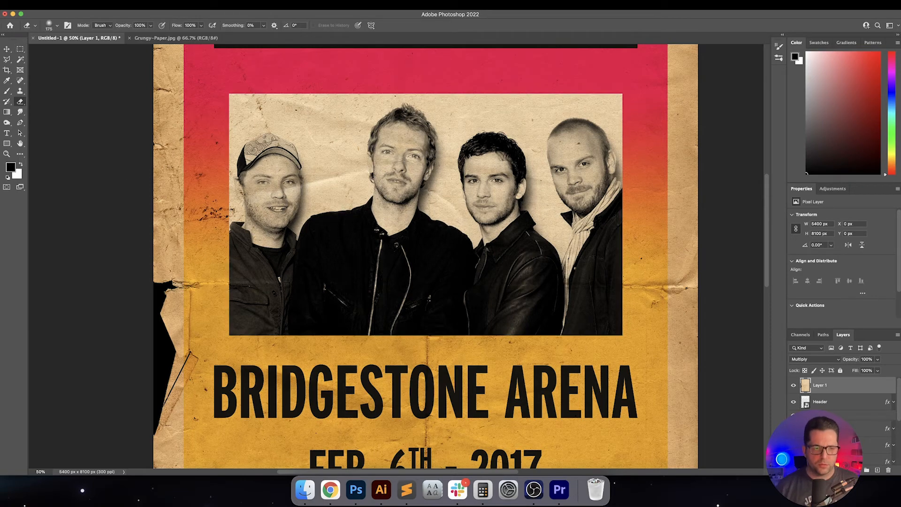
pyautogui.press('s')
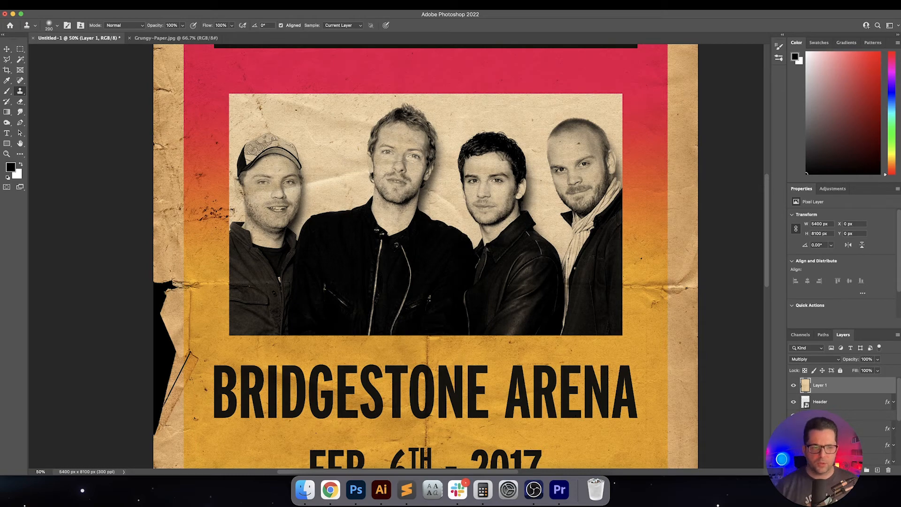
pyautogui.moveTo(236, 223); pyautogui.dragTo(236, 226)
pyautogui.moveTo(331, 184); pyautogui.dragTo(319, 193)
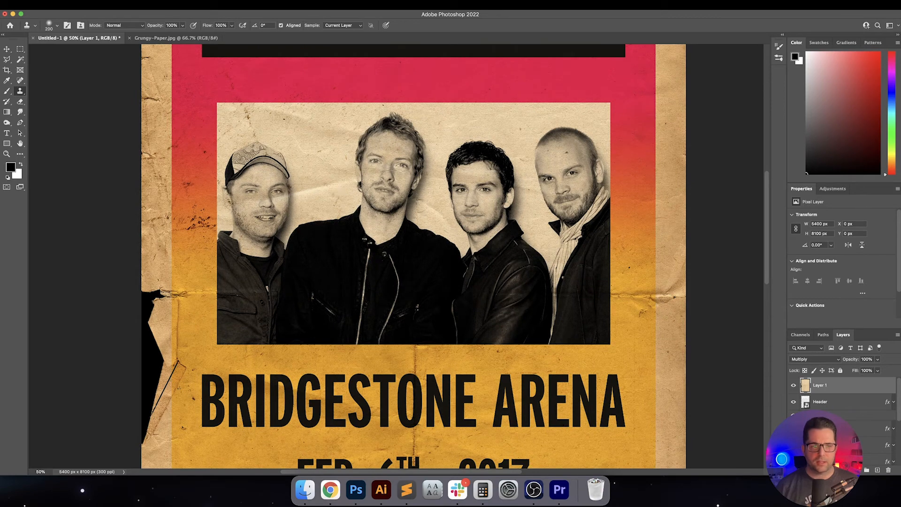
pyautogui.click(253, 182)
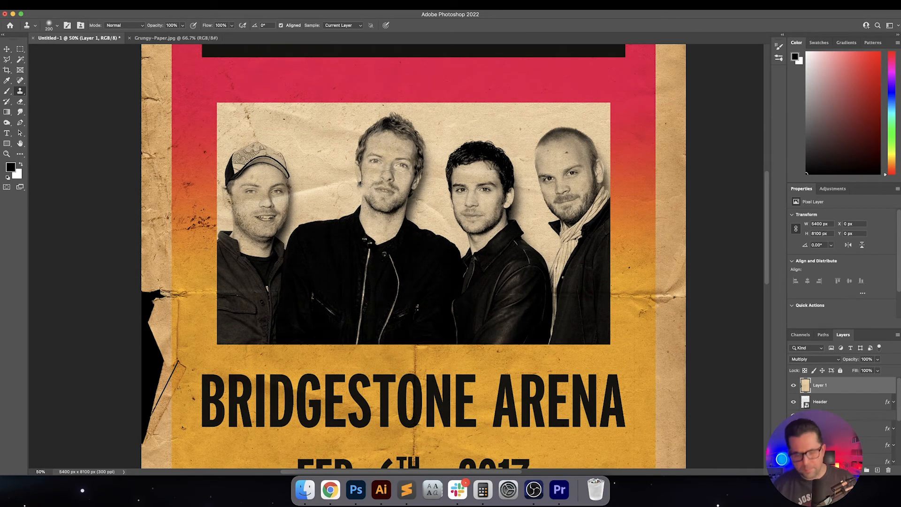
# Remove the paper texture's blemishes from the faces of the first, second and fourth band members with the Content-Aware Spot Healing Brush
pyautogui.press('j')
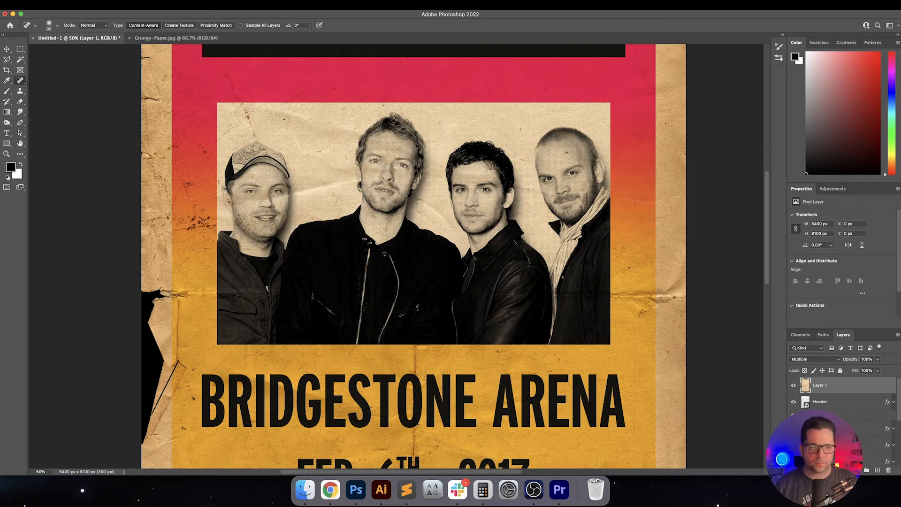
pyautogui.moveTo(251, 179); pyautogui.dragTo(258, 182)
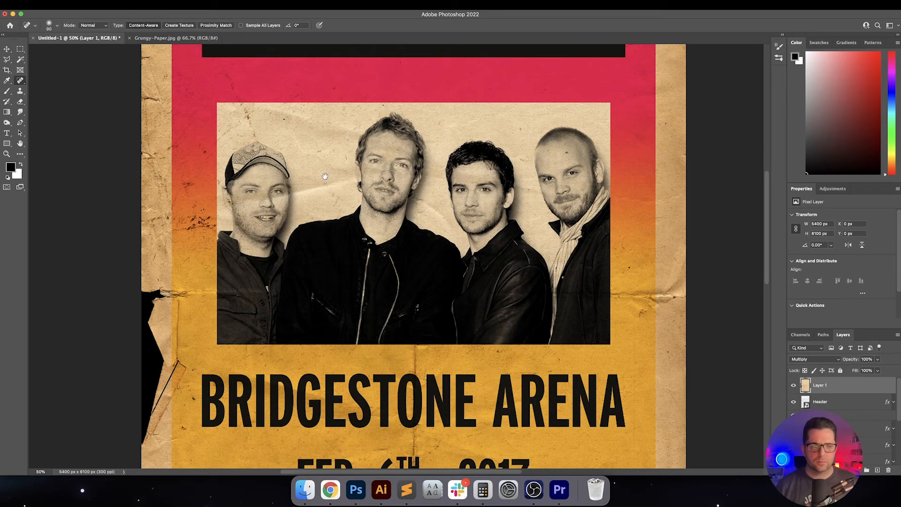
pyautogui.moveTo(324, 175); pyautogui.dragTo(306, 187)
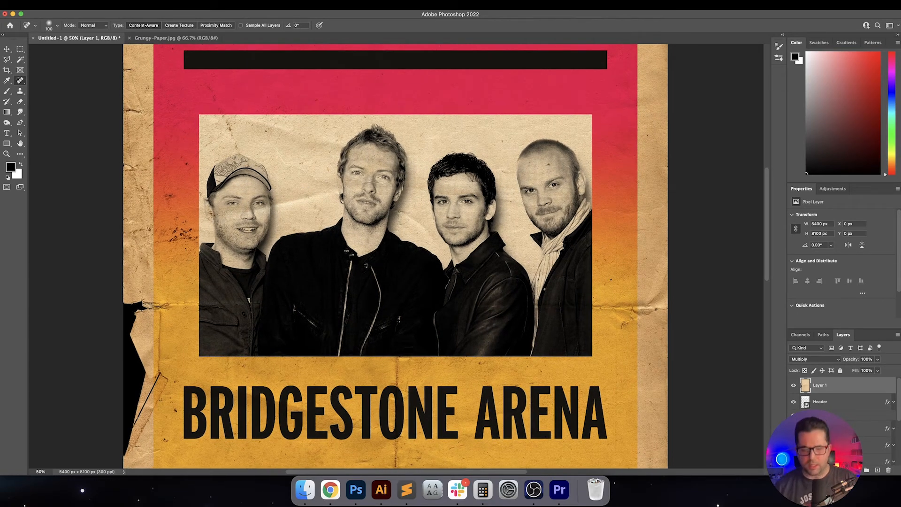
pyautogui.moveTo(371, 160)
pyautogui.mouseDown()
pyautogui.moveTo(385, 160)
pyautogui.moveTo(366, 166)
pyautogui.mouseUp()
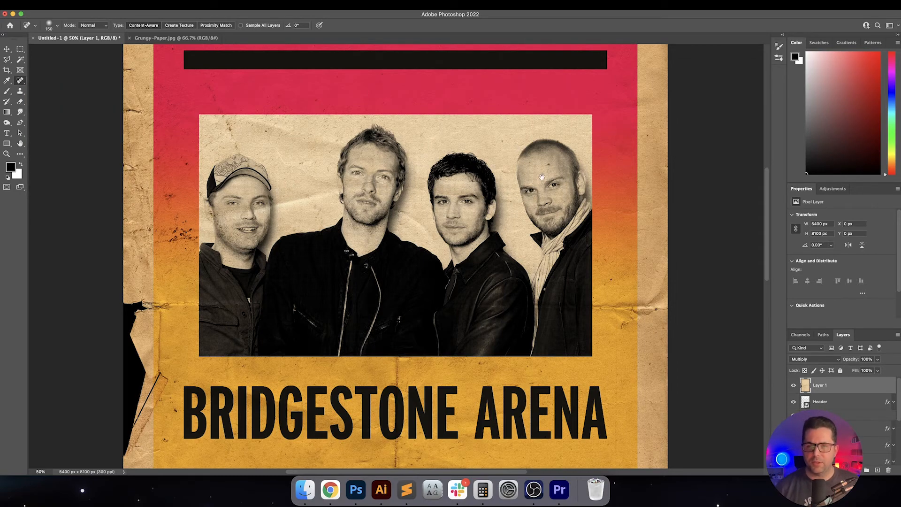
pyautogui.scroll(1, 396, 256)
pyautogui.moveTo(529, 170); pyautogui.dragTo(532, 170)
pyautogui.moveTo(547, 170)
pyautogui.mouseDown()
pyautogui.moveTo(569, 178)
pyautogui.moveTo(548, 170)
pyautogui.mouseUp()
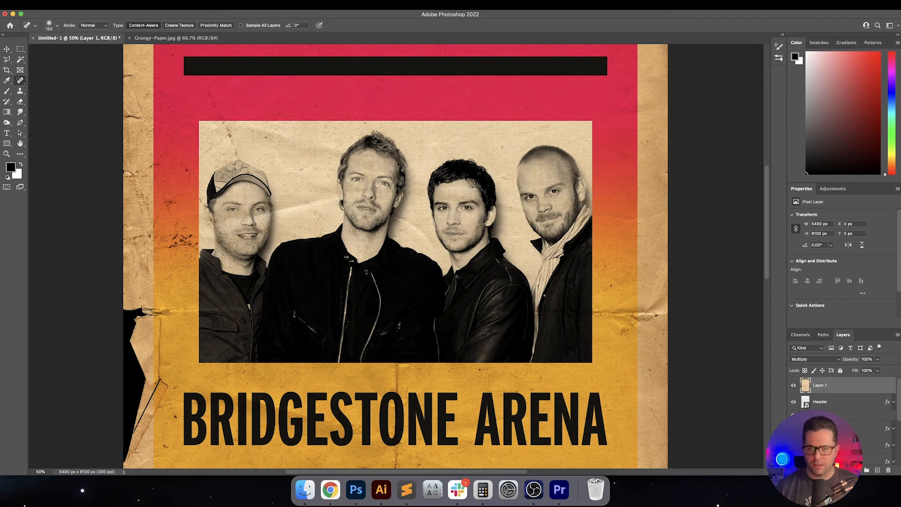
# Check the paper texture over the four band members' faces for remaining blemishes
pyautogui.moveTo(468, 193)
pyautogui.mouseDown()
pyautogui.moveTo(446, 202)
pyautogui.moveTo(462, 202)
pyautogui.moveTo(463, 211)
pyautogui.mouseUp()
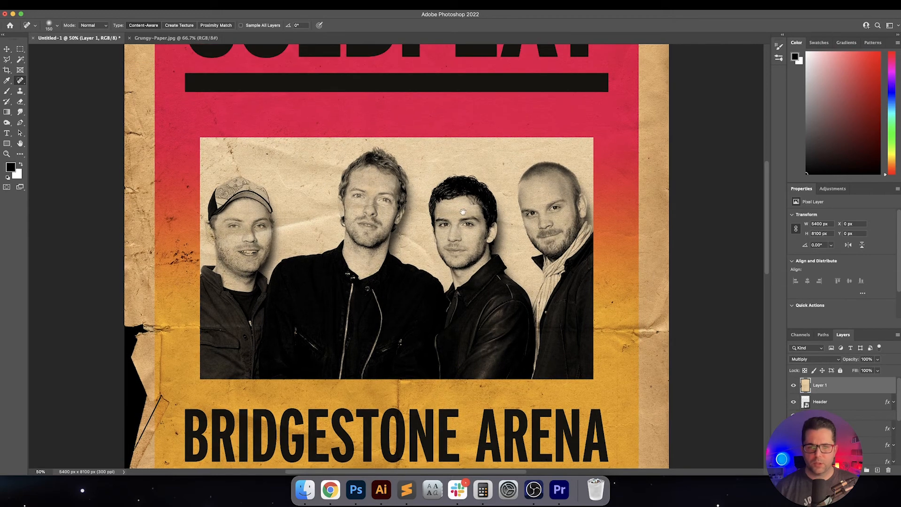
pyautogui.moveTo(355, 203)
pyautogui.mouseDown()
pyautogui.moveTo(393, 201)
pyautogui.moveTo(373, 182)
pyautogui.mouseUp()
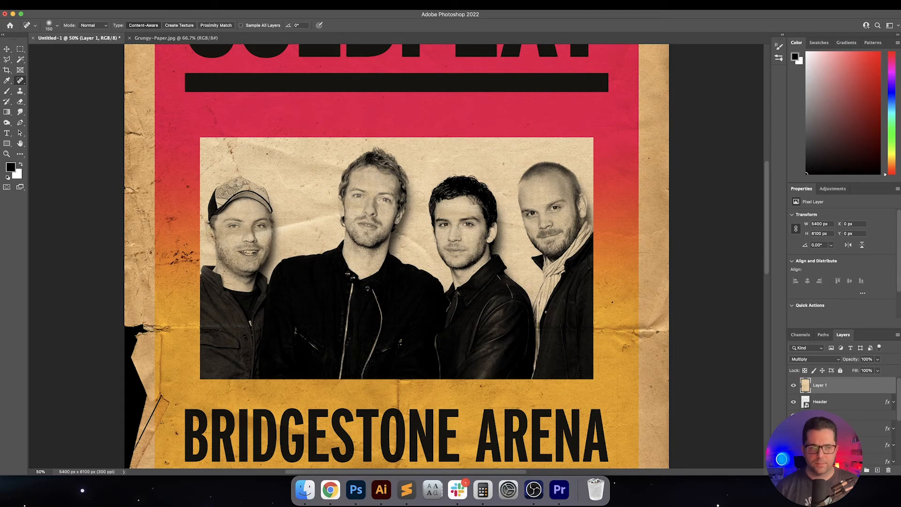
pyautogui.moveTo(420, 209); pyautogui.dragTo(419, 205)
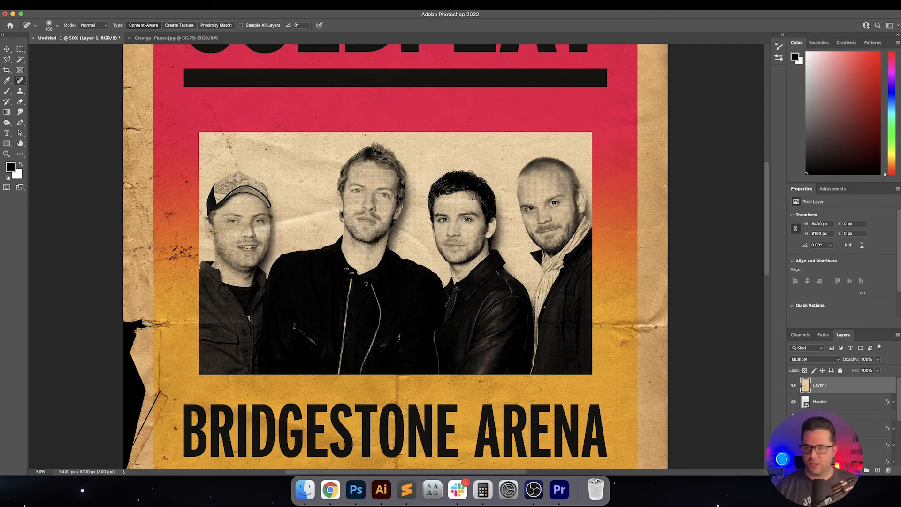
pyautogui.moveTo(482, 233); pyautogui.dragTo(473, 229)
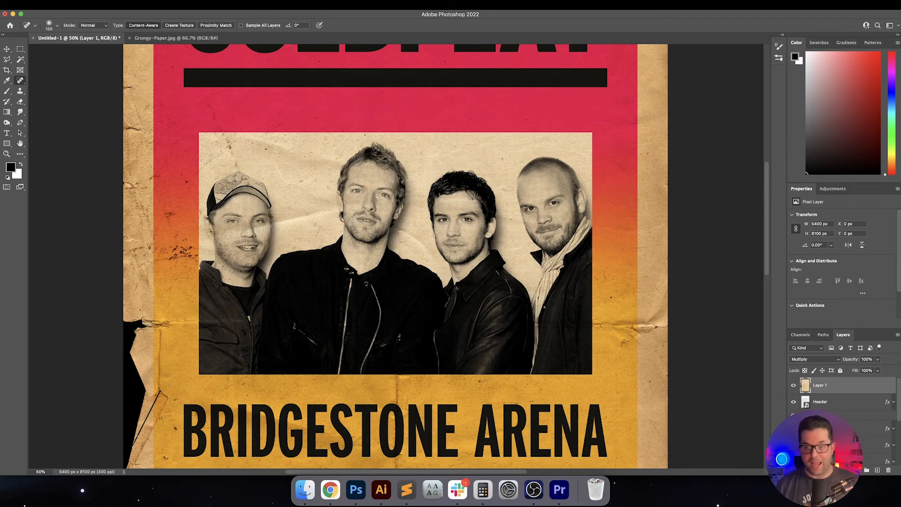
pyautogui.click(549, 190)
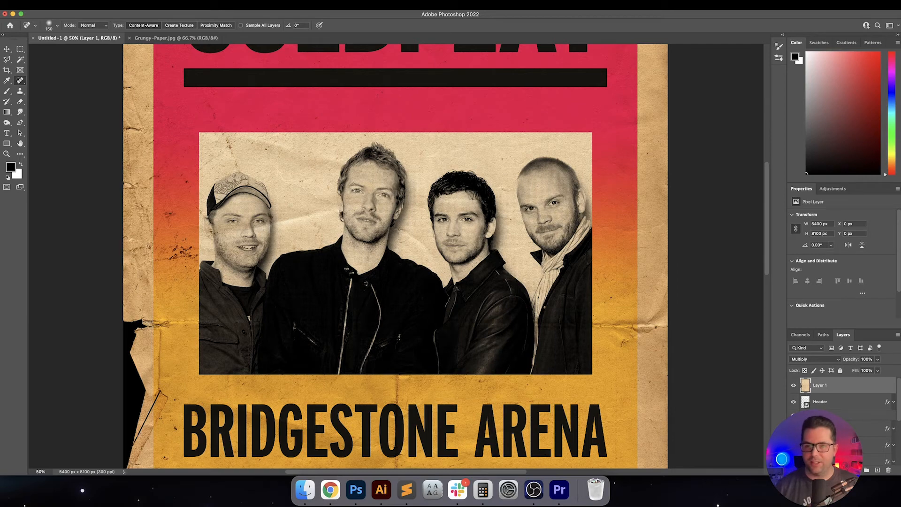
pyautogui.moveTo(561, 205); pyautogui.dragTo(562, 220)
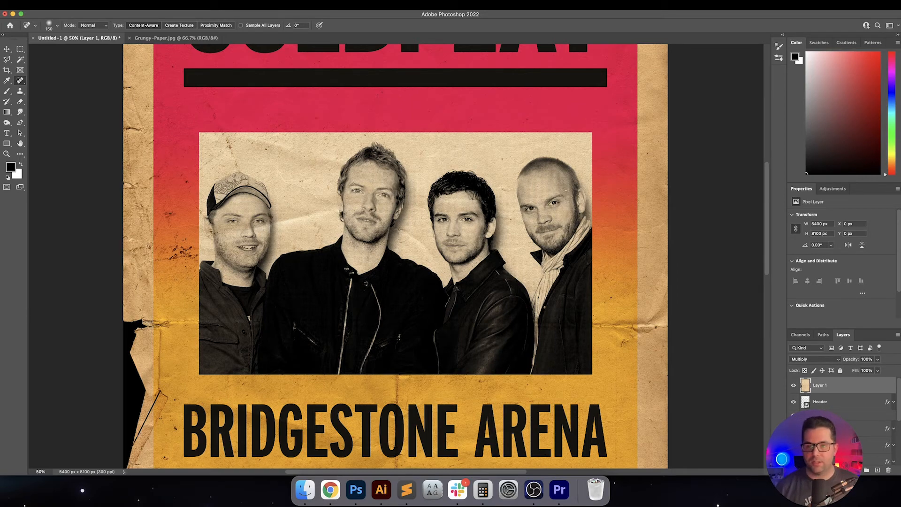
pyautogui.moveTo(567, 198); pyautogui.dragTo(566, 207)
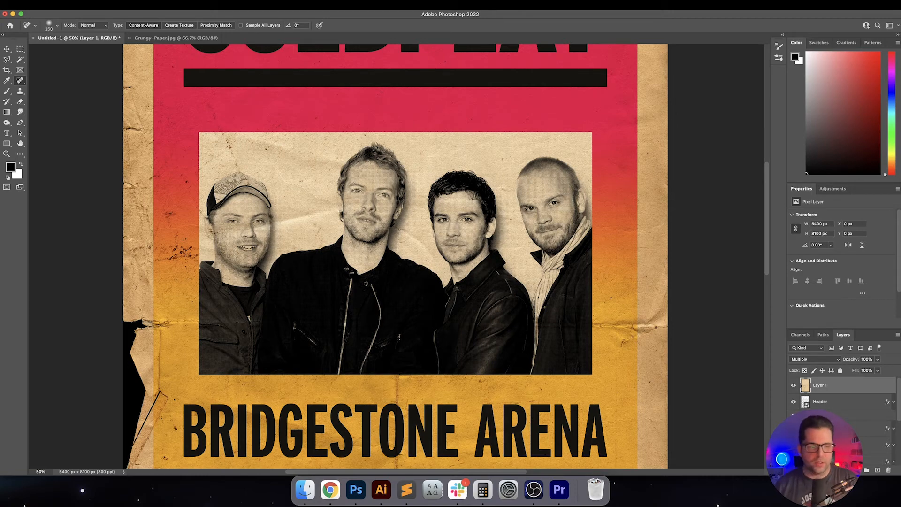
# Heal the remaining paper creases over the first band member's face with a 250 px Content-Aware Spot Healing Brush
pyautogui.moveTo(217, 224); pyautogui.dragTo(227, 261)
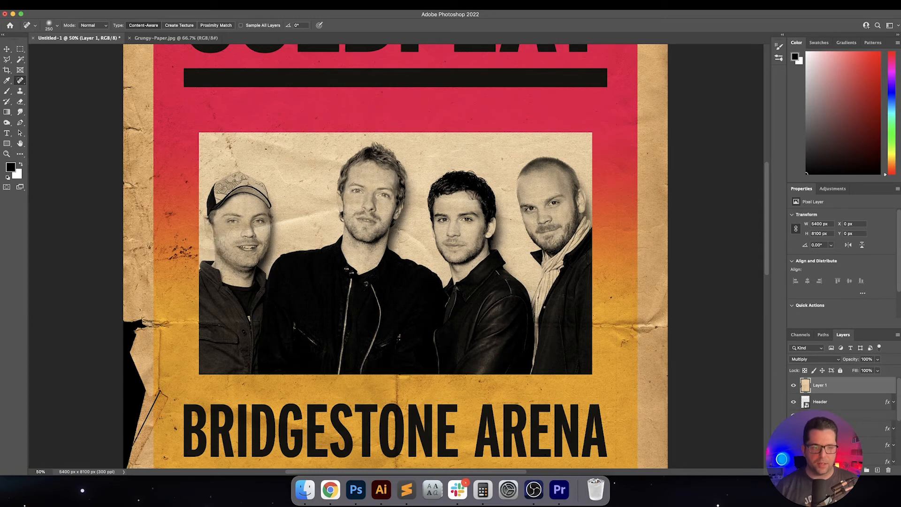
pyautogui.moveTo(232, 233); pyautogui.dragTo(270, 227)
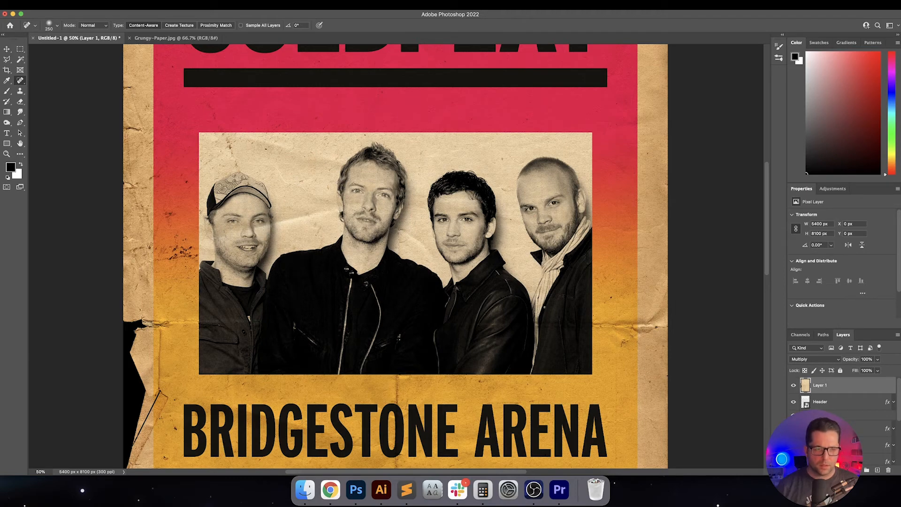
pyautogui.moveTo(233, 234)
pyautogui.mouseDown()
pyautogui.moveTo(262, 225)
pyautogui.moveTo(261, 236)
pyautogui.moveTo(253, 226)
pyautogui.moveTo(237, 245)
pyautogui.mouseUp()
# Clone clean paper from between the first two band members over the first member's face with the Clone Stamp, returning to the Move tool
pyautogui.press('s')
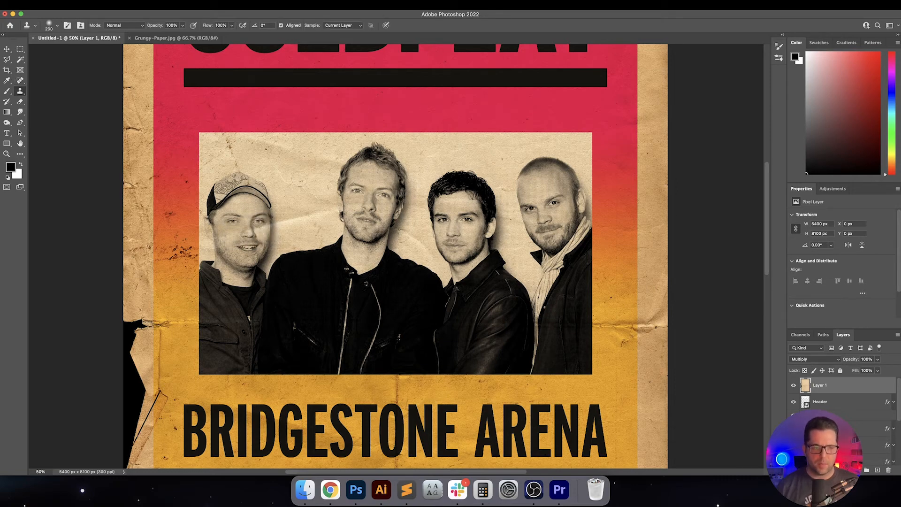
pyautogui.keyDown('alt'); pyautogui.click(295, 179); pyautogui.keyUp('alt')
pyautogui.click(261, 222)
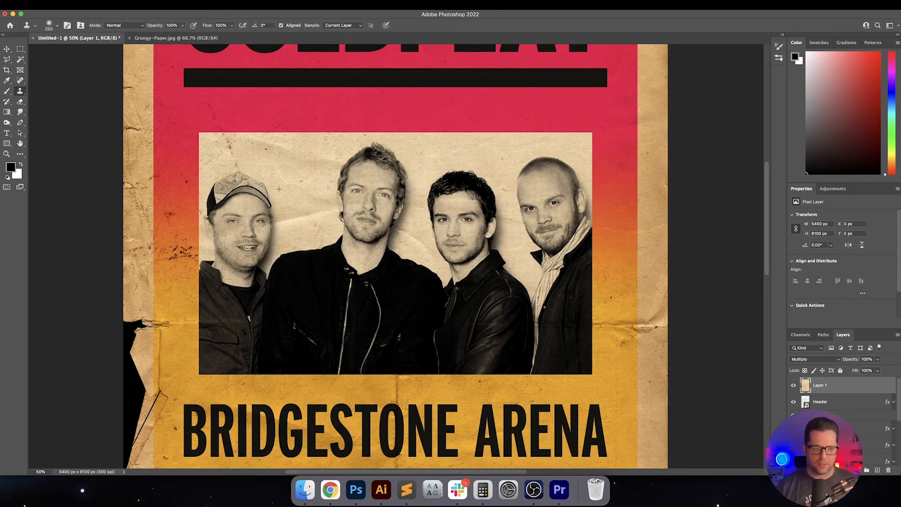
pyautogui.click(225, 238)
pyautogui.keyDown('alt'); pyautogui.click(295, 179); pyautogui.keyUp('alt')
pyautogui.moveTo(231, 249); pyautogui.dragTo(217, 262)
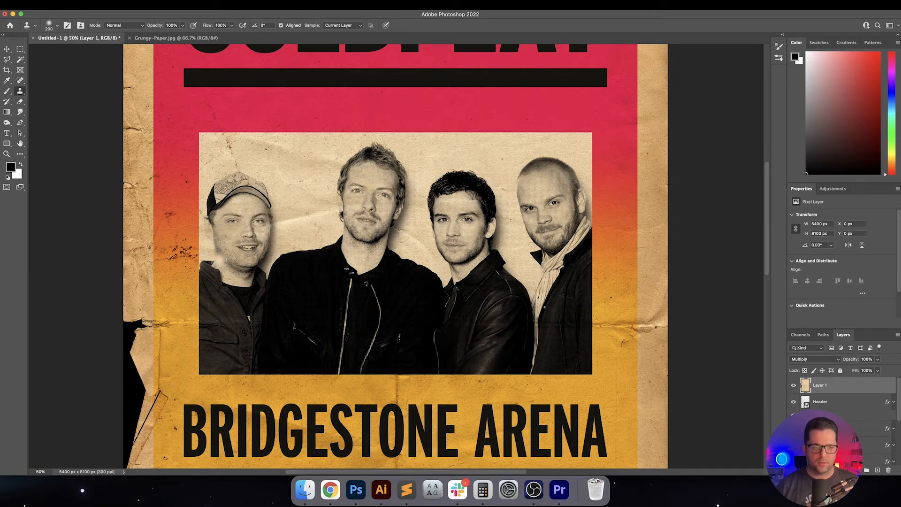
pyautogui.keyDown('alt'); pyautogui.click(293, 178); pyautogui.keyUp('alt')
pyautogui.moveTo(295, 197); pyautogui.dragTo(289, 202)
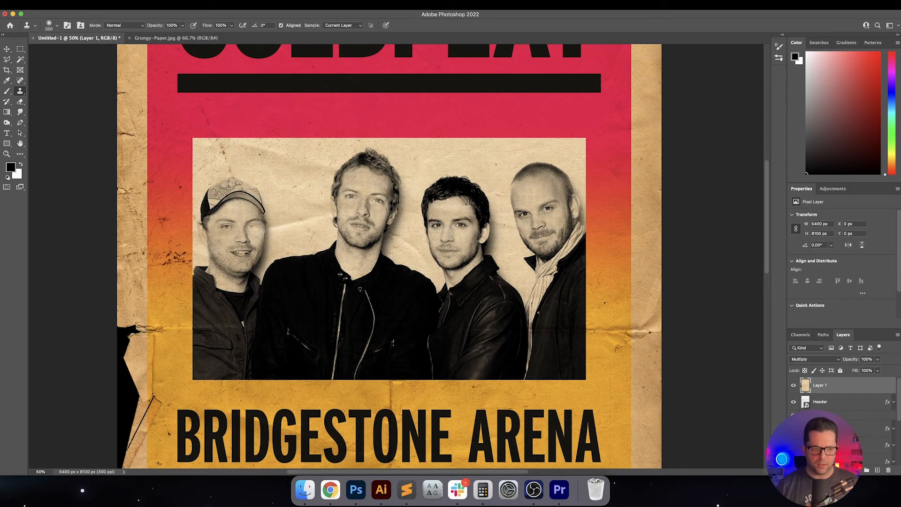
pyautogui.moveTo(296, 183); pyautogui.dragTo(319, 188)
pyautogui.press('v')
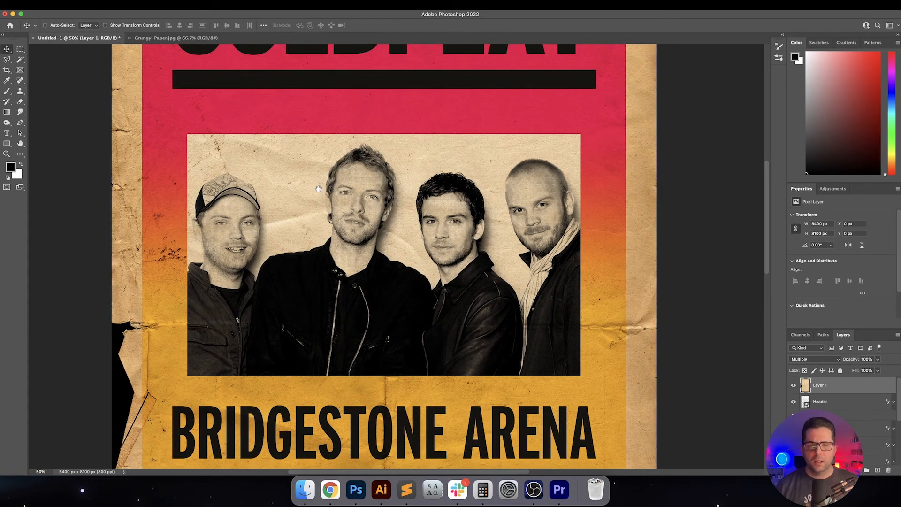
# Examine the edges of the COLDPLAY header lettering and its bar at up to 100% zoom
pyautogui.moveTo(371, 210); pyautogui.dragTo(379, 210)
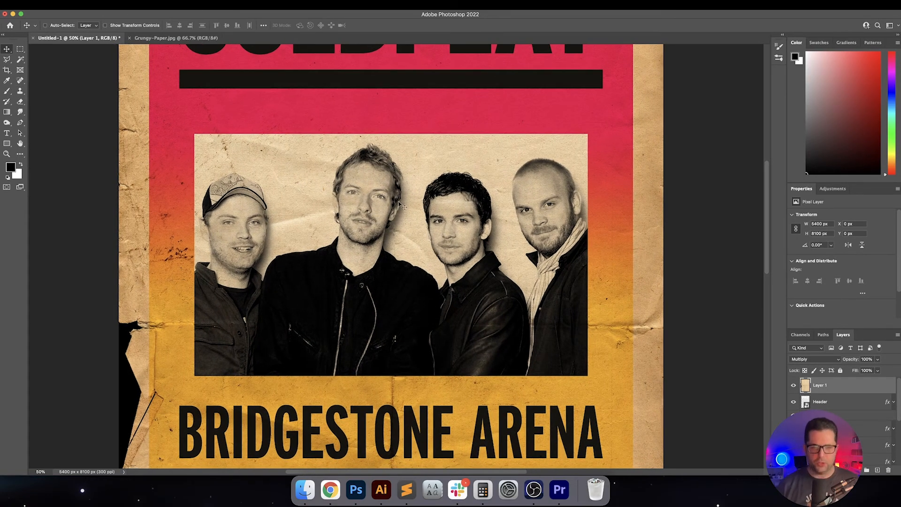
pyautogui.scroll(6, 401, 207)
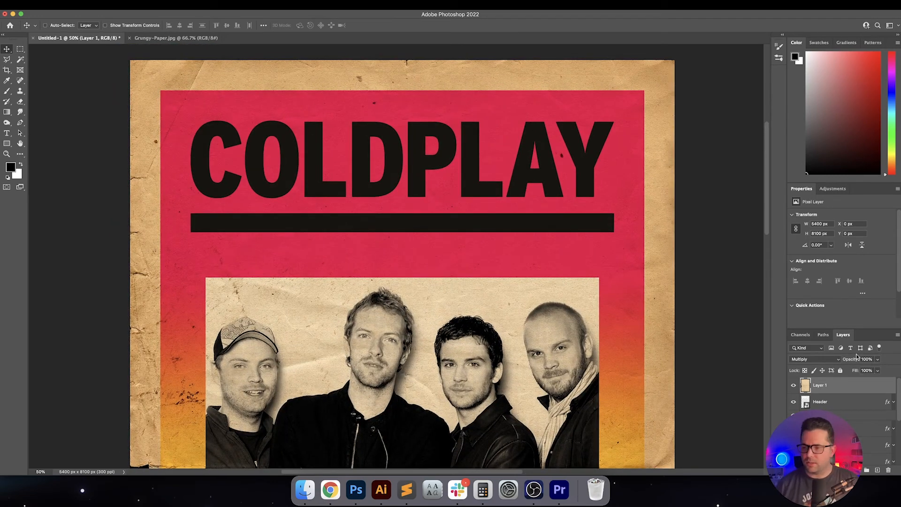
pyautogui.moveTo(899, 400); pyautogui.dragTo(899, 407)
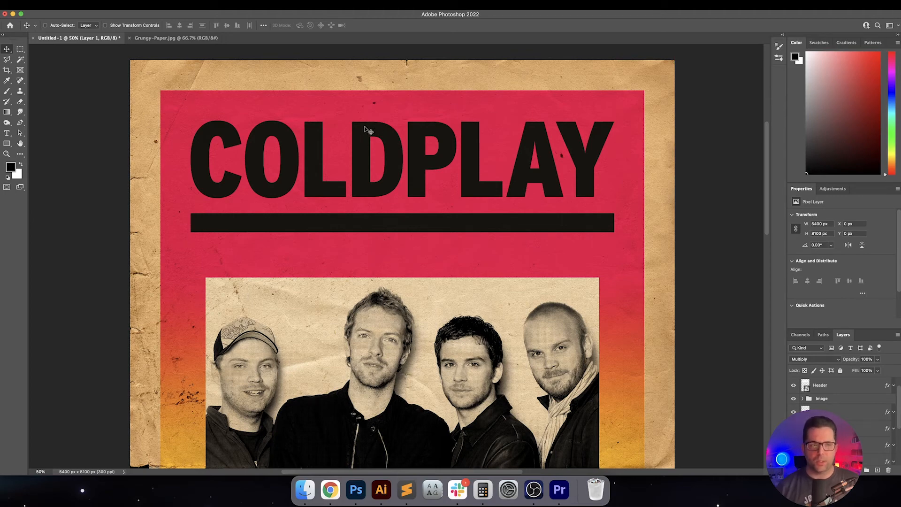
pyautogui.press('super+equal')
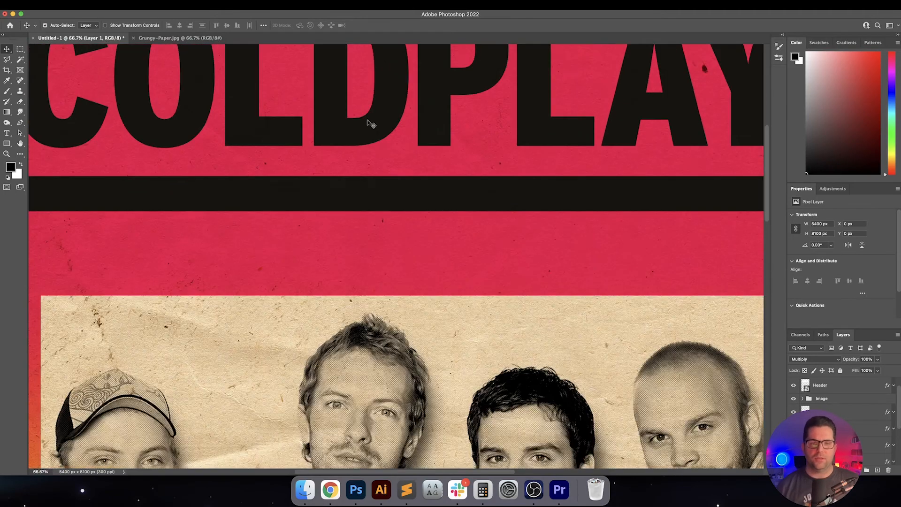
pyautogui.press('super+equal')
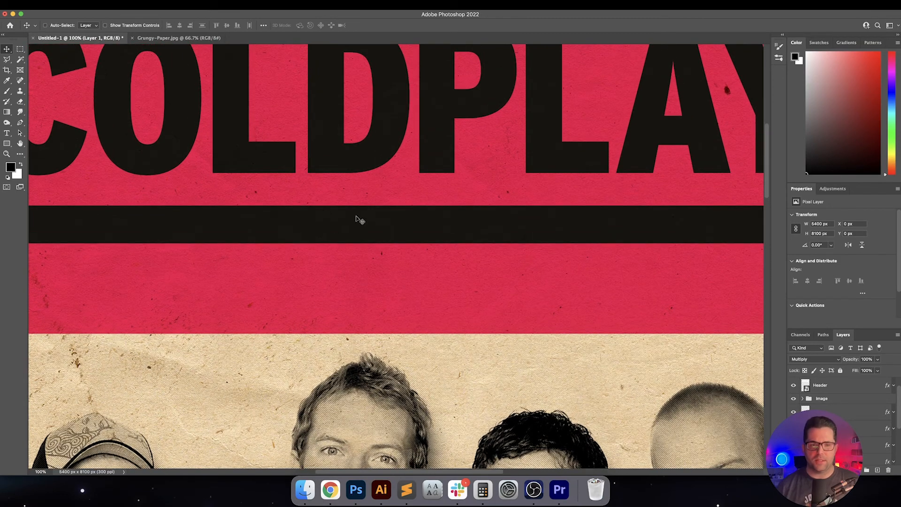
pyautogui.scroll(5, 380, 221)
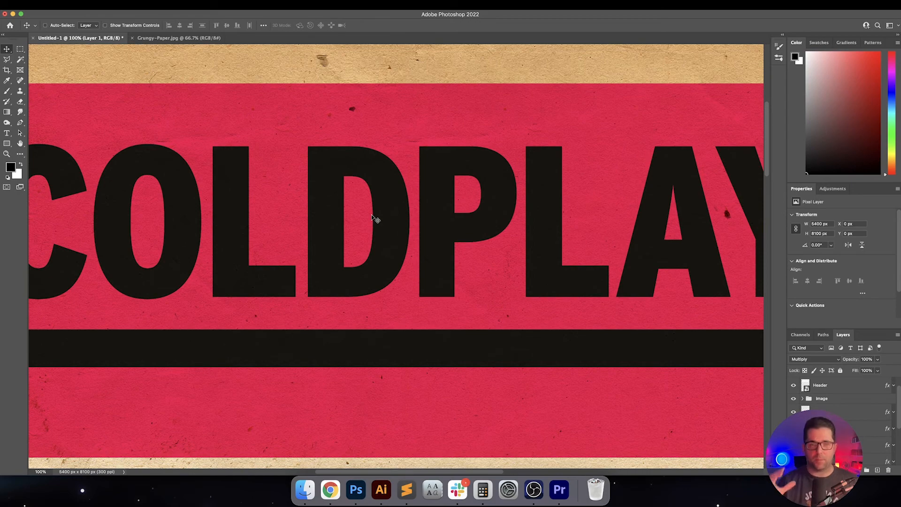
pyautogui.press('super+minus')
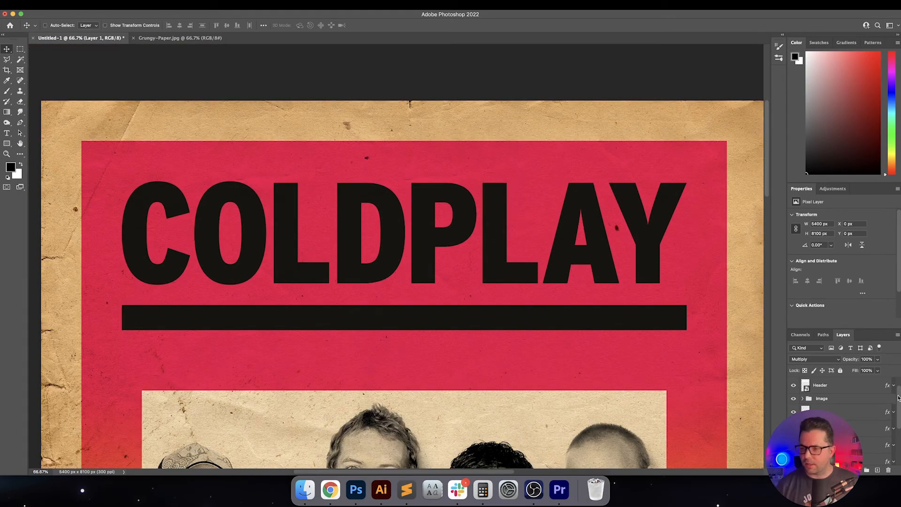
# Rotate the Header layer by -0.25° and compare it with the unrotated version
pyautogui.click(867, 391)
pyautogui.press('super+t')
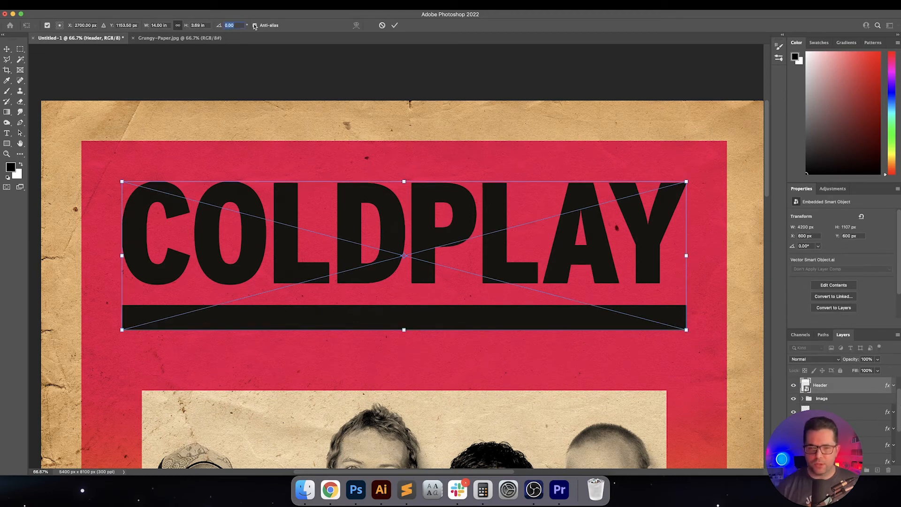
pyautogui.press('BackSpace')
pyautogui.write('2')
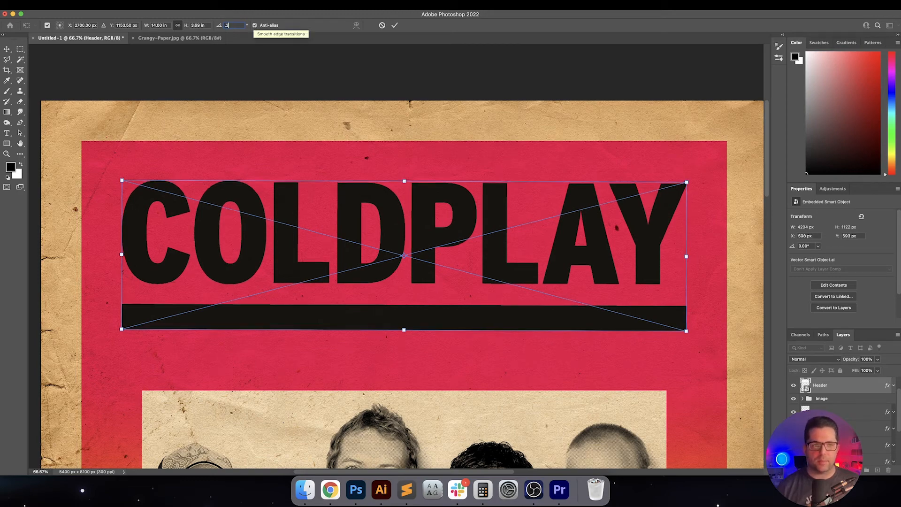
pyautogui.write('.5')
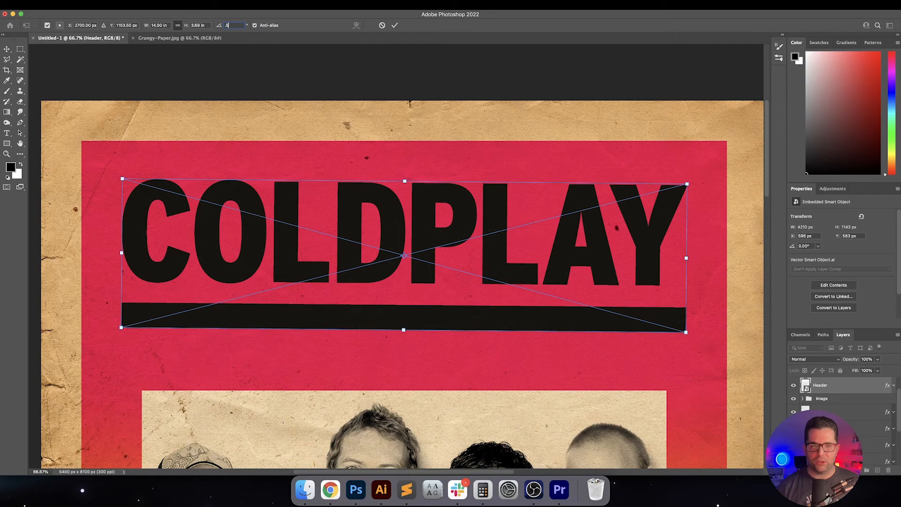
pyautogui.write('.5')
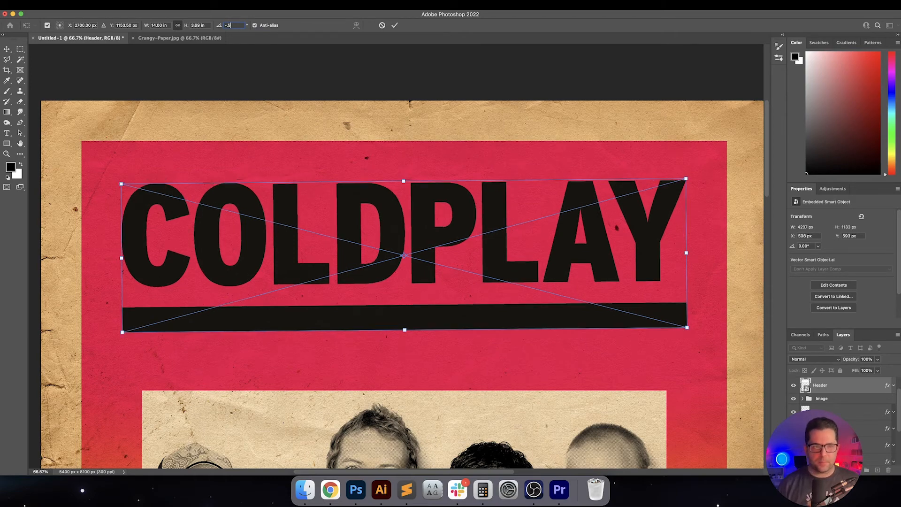
pyautogui.press('Return')
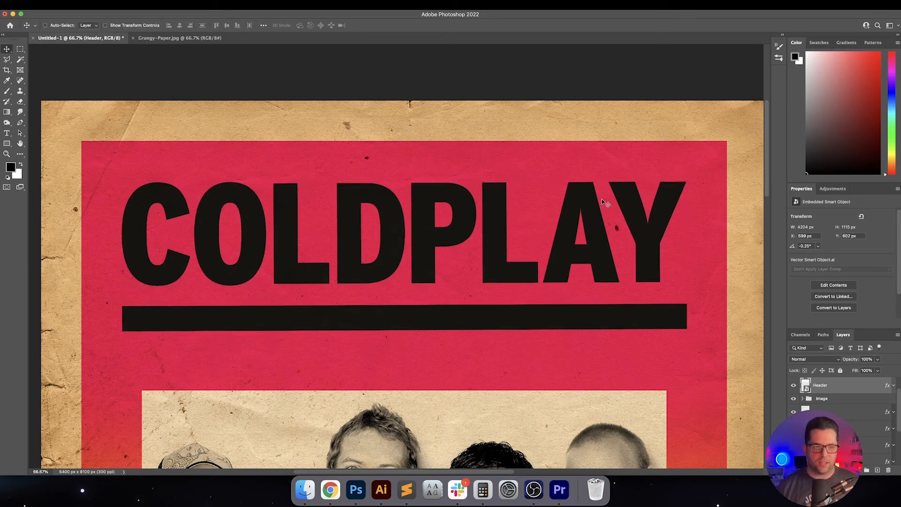
pyautogui.press('super+z')
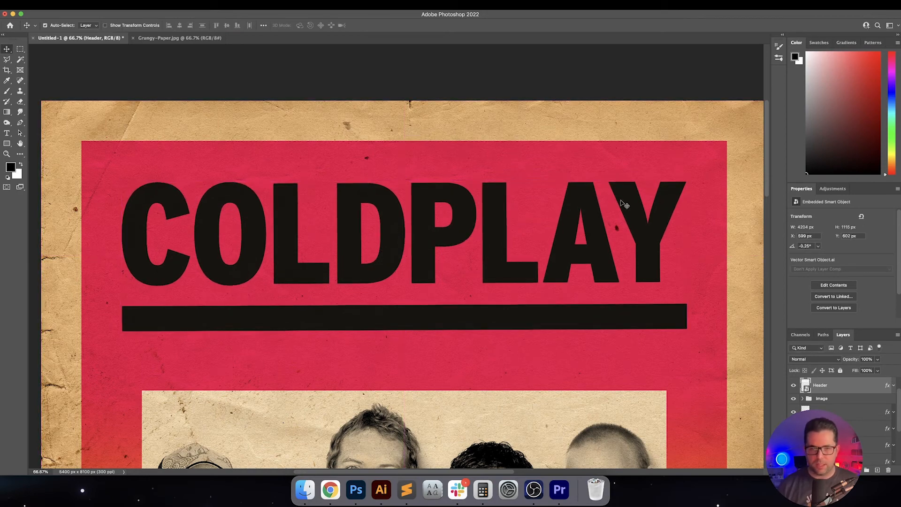
pyautogui.press('super+shift+z')
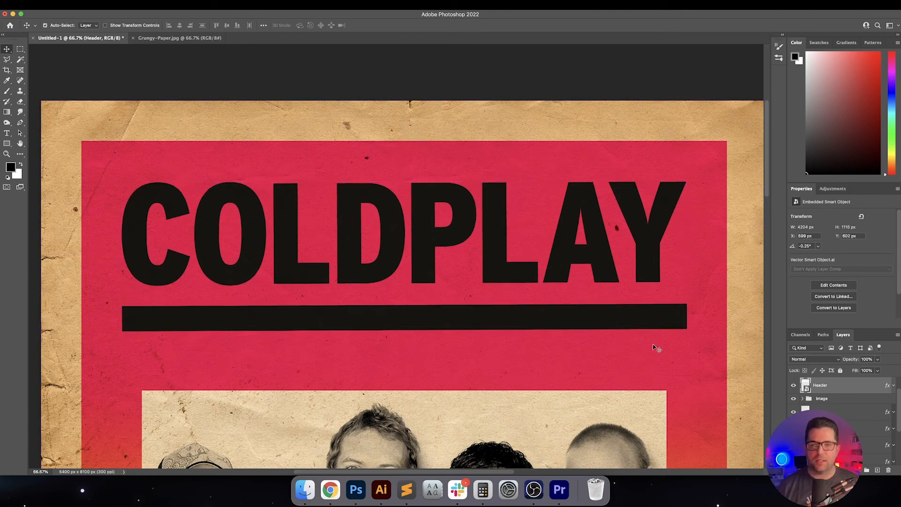
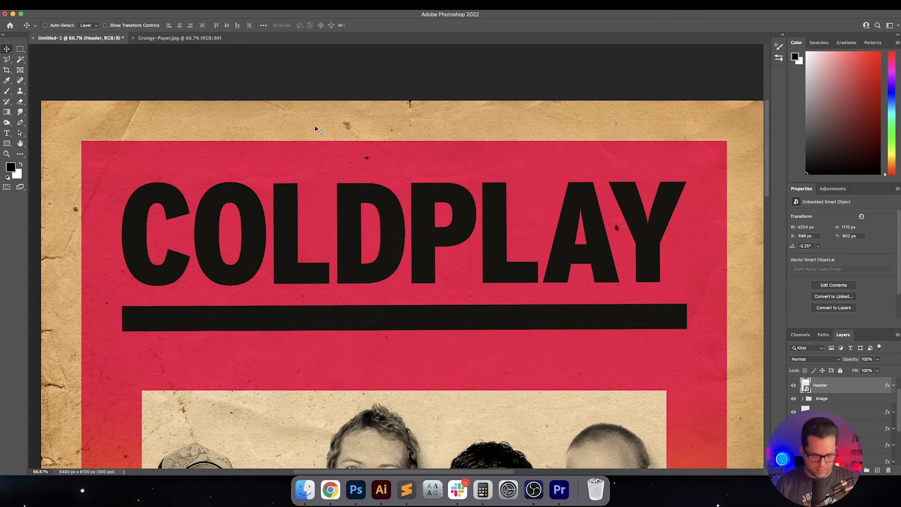
# Apply a Gaussian Blur with a radius of 5 pixels to the Header layer
pyautogui.click(185, 5)
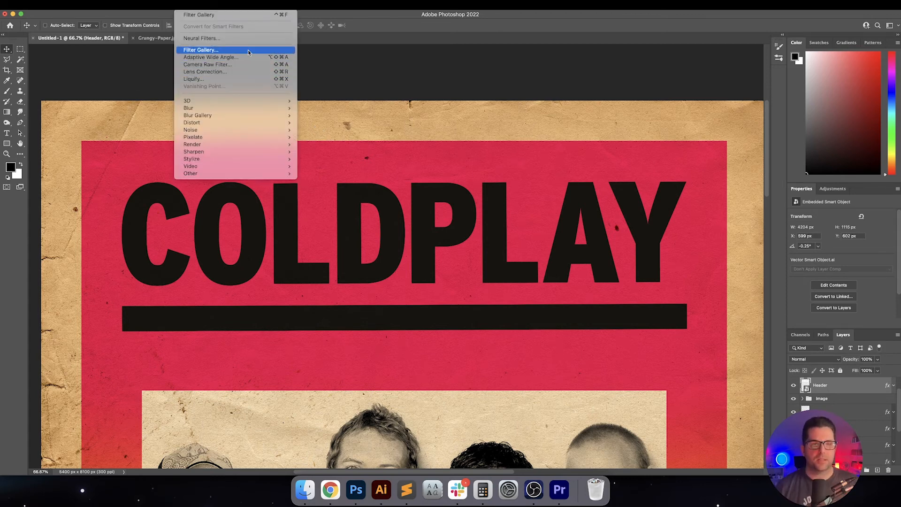
pyautogui.moveTo(259, 108)
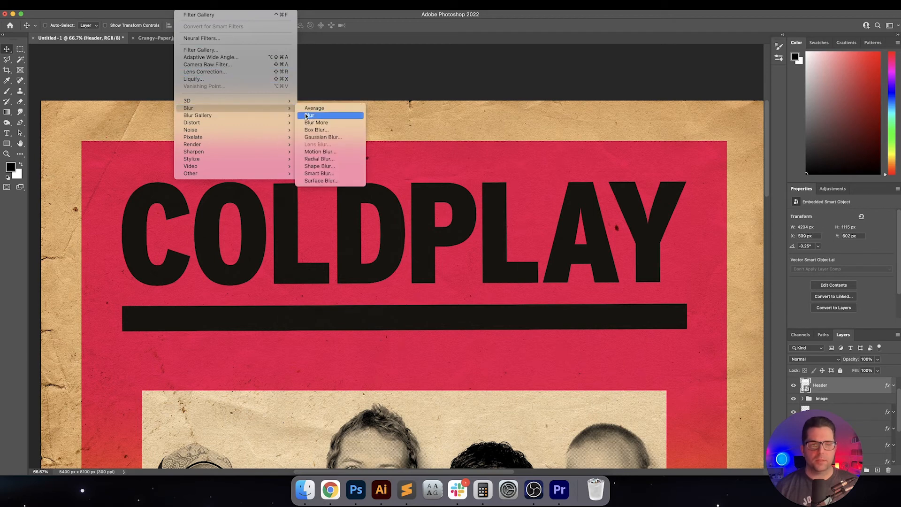
pyautogui.click(325, 138)
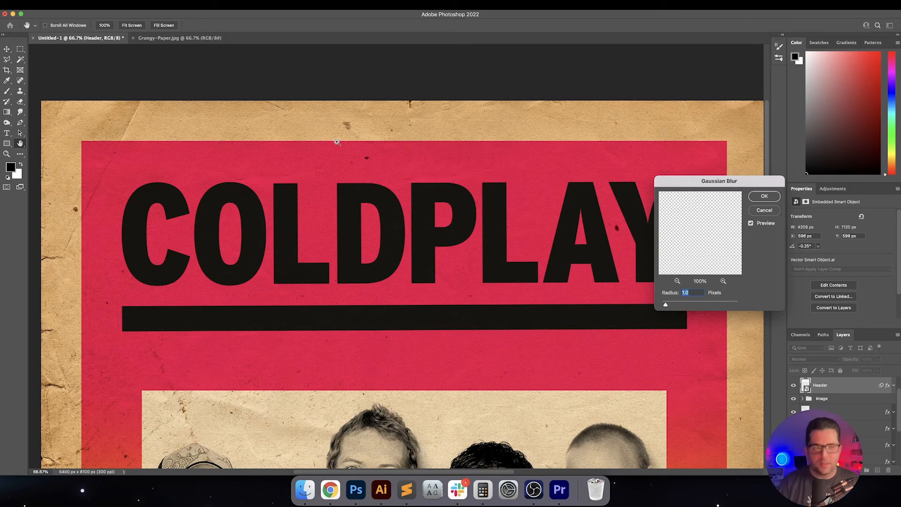
pyautogui.press('super+equal')
pyautogui.press('super+equal')
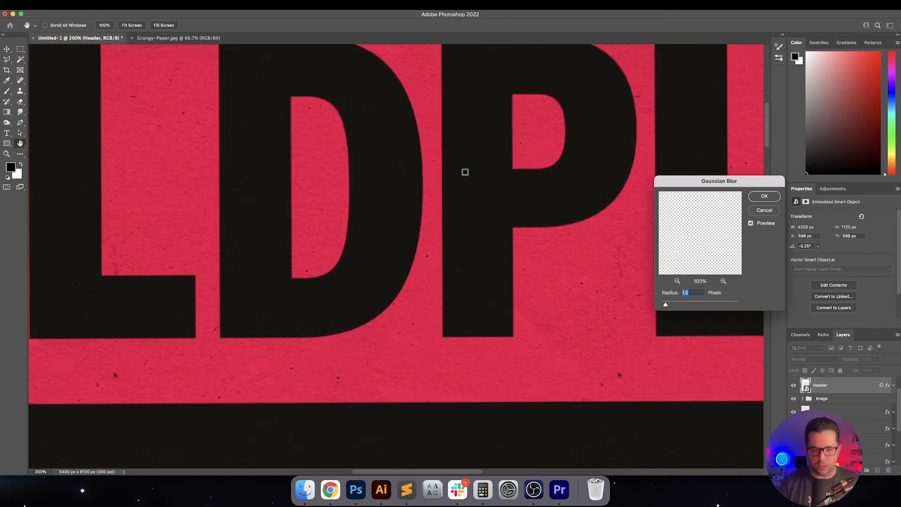
pyautogui.press('super+minus')
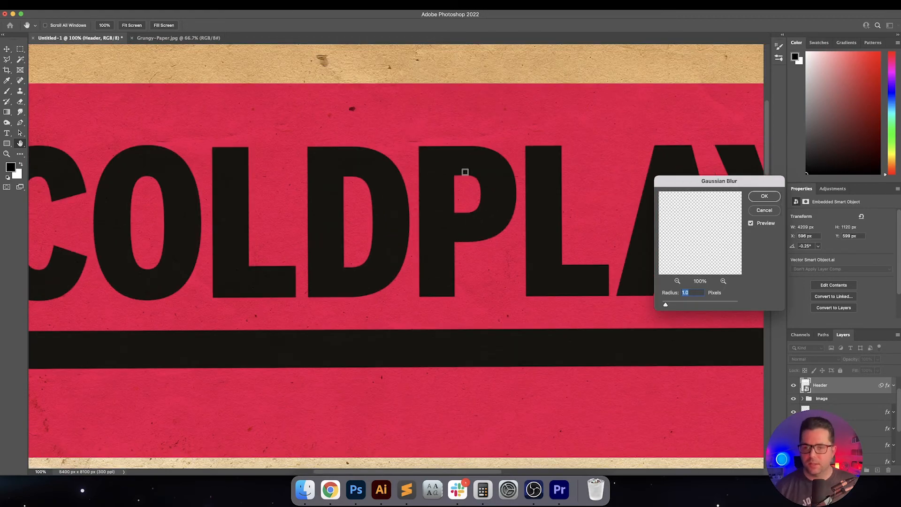
pyautogui.write('3')
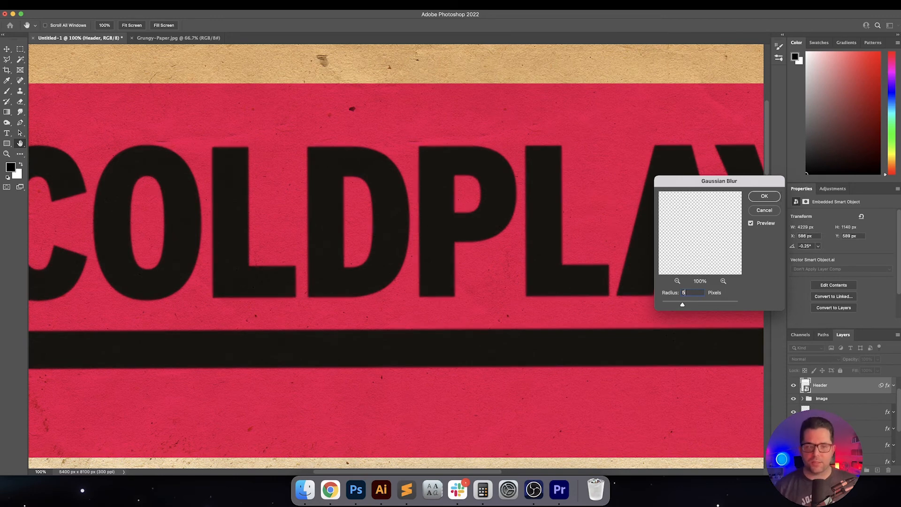
pyautogui.press('Return')
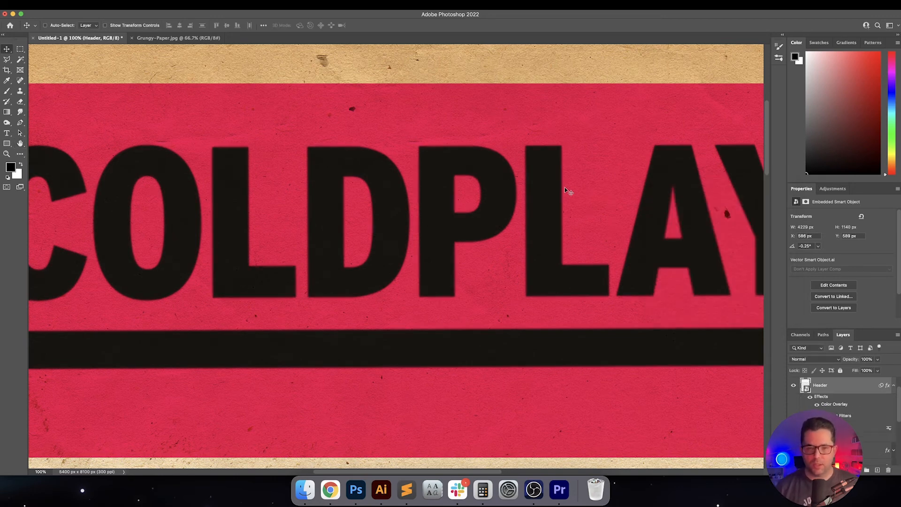
# Try blend modes such as Darken, Dissolve, Multiply, Darker Color and Linear Dodge (Add) on the Header layer, returning it to Normal
pyautogui.moveTo(639, 243); pyautogui.dragTo(582, 238)
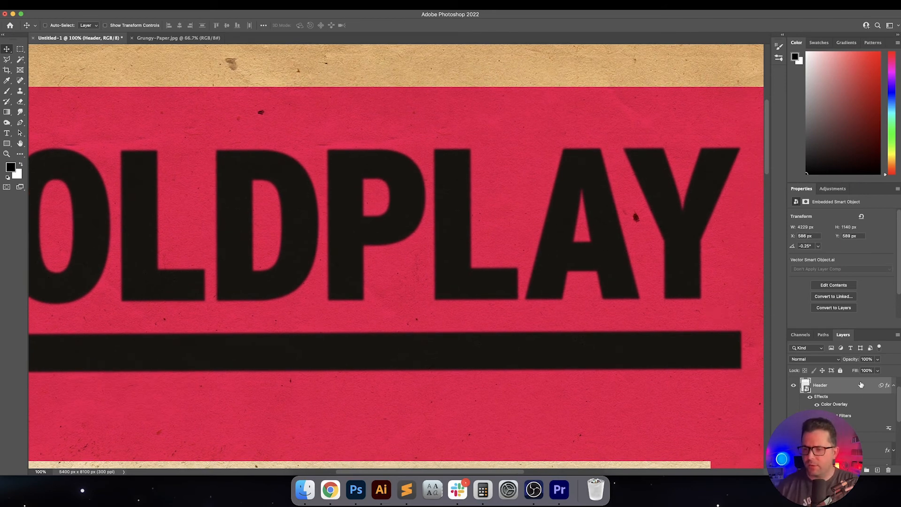
pyautogui.hotkey('shift', 'alt', 'k')
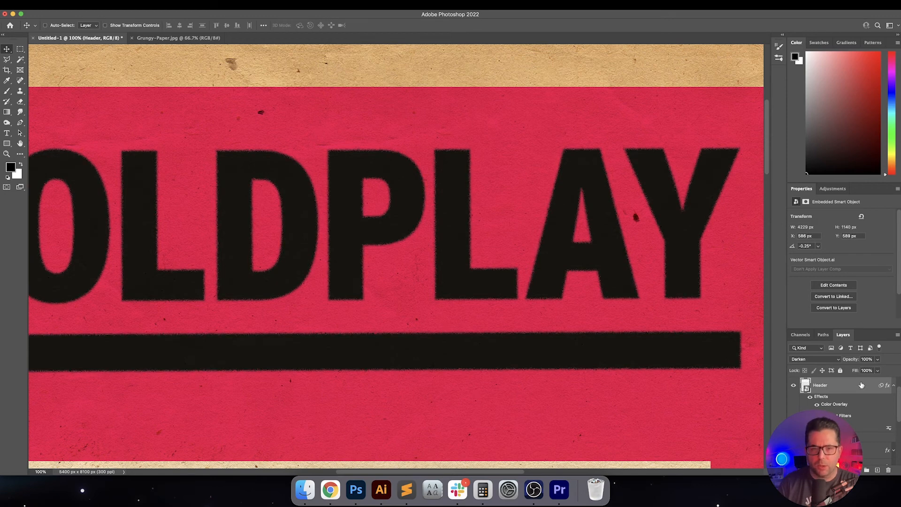
pyautogui.hotkey('shift', 'alt', 'i')
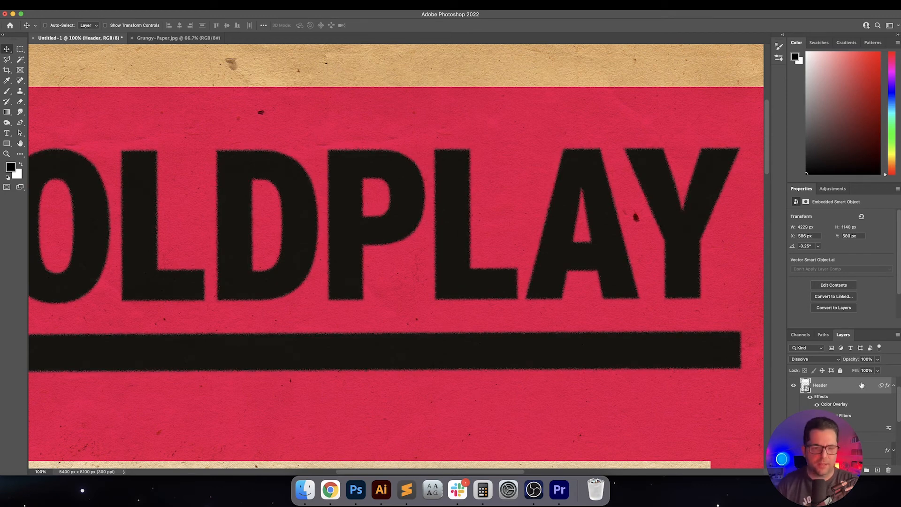
pyautogui.hotkey('shift', '+')
pyautogui.hotkey('shift', '+')
pyautogui.hotkey('shift', '+')
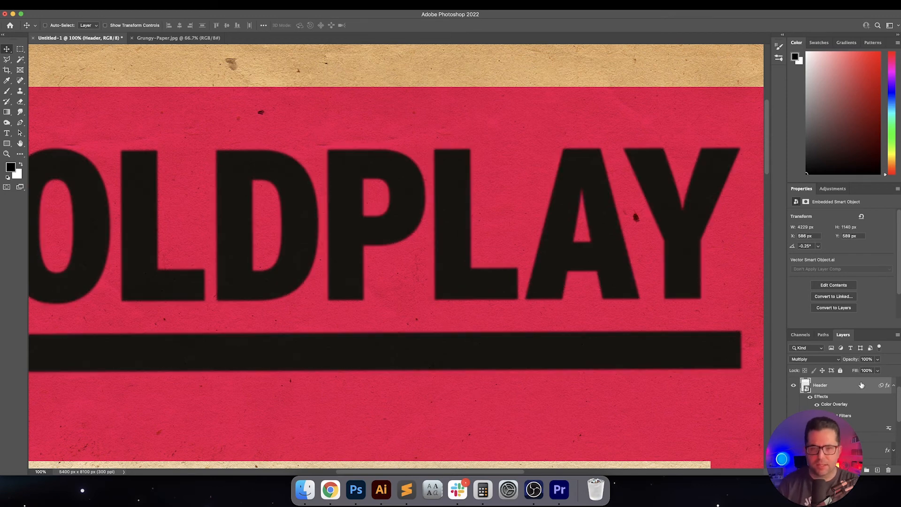
pyautogui.hotkey('shift', '+')
pyautogui.hotkey('shift', '+')
pyautogui.hotkey('shift', '+')
pyautogui.hotkey('shift', '+')
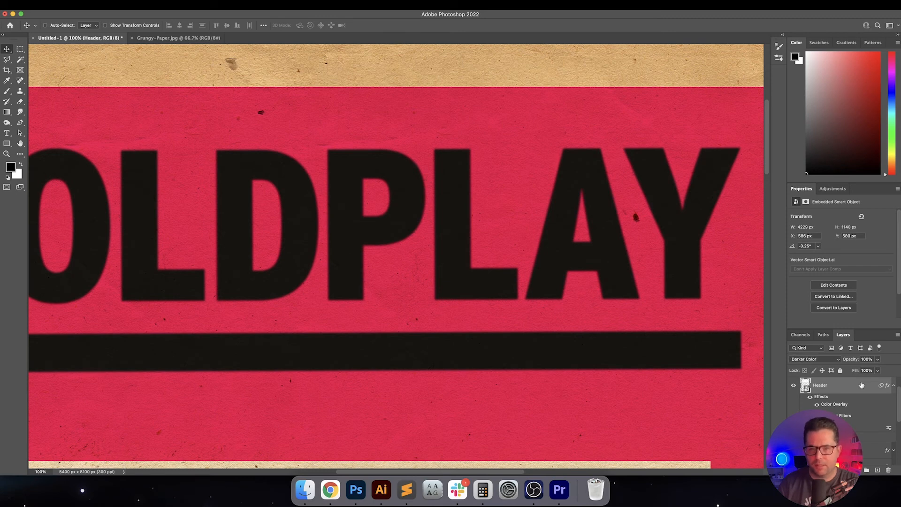
pyautogui.hotkey('shift', '+')
pyautogui.hotkey('shift', '+')
pyautogui.hotkey('shift', '+')
pyautogui.hotkey('shift', '+')
pyautogui.hotkey('shift', '+')
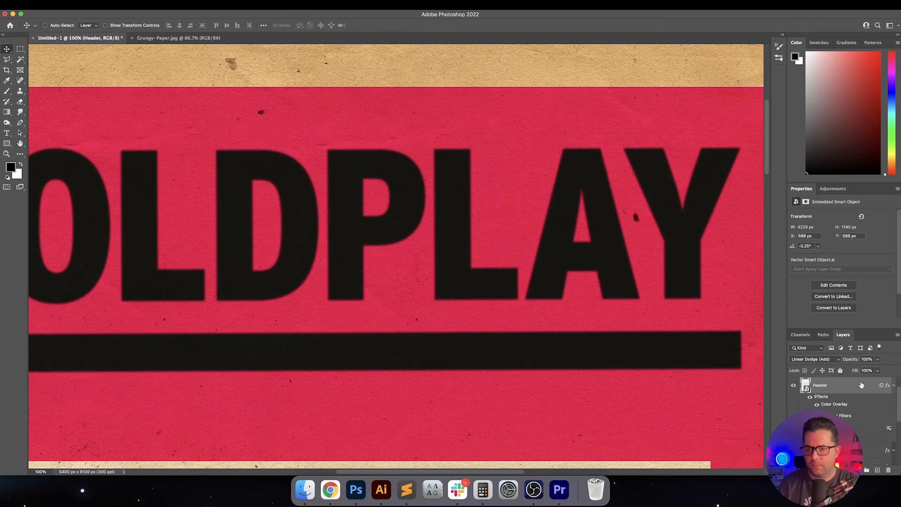
pyautogui.click(838, 359)
pyautogui.click(815, 248)
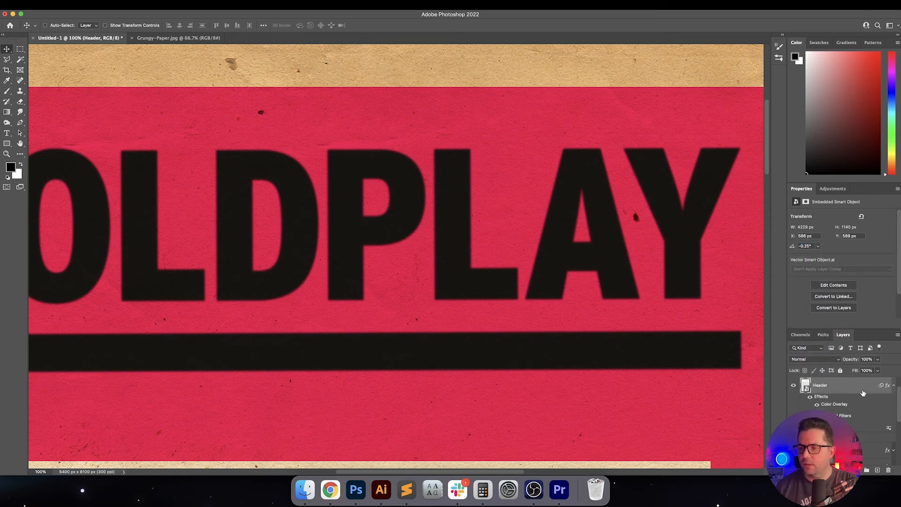
# Reduce the opacity of the Header layer's Color Overlay effect to 95%
pyautogui.doubleClick(863, 390)
pyautogui.click(636, 209)
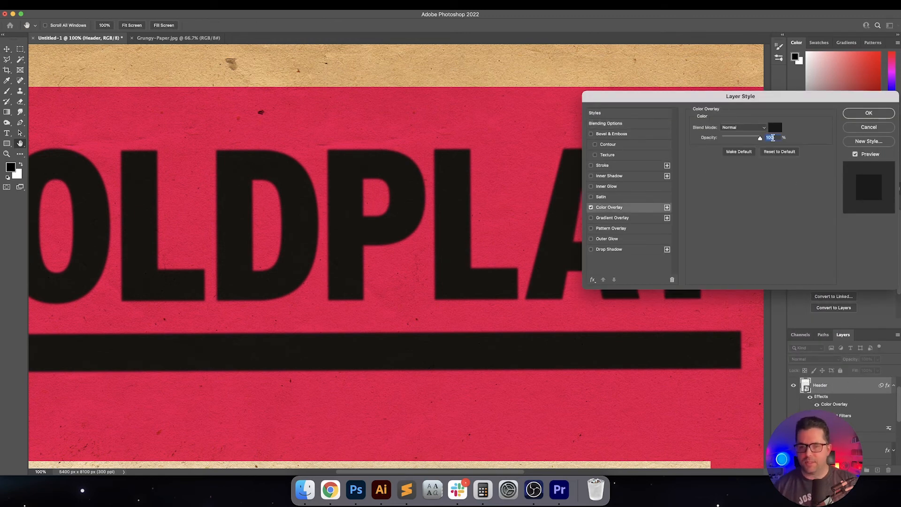
pyautogui.hotkey('shift', 'Down')
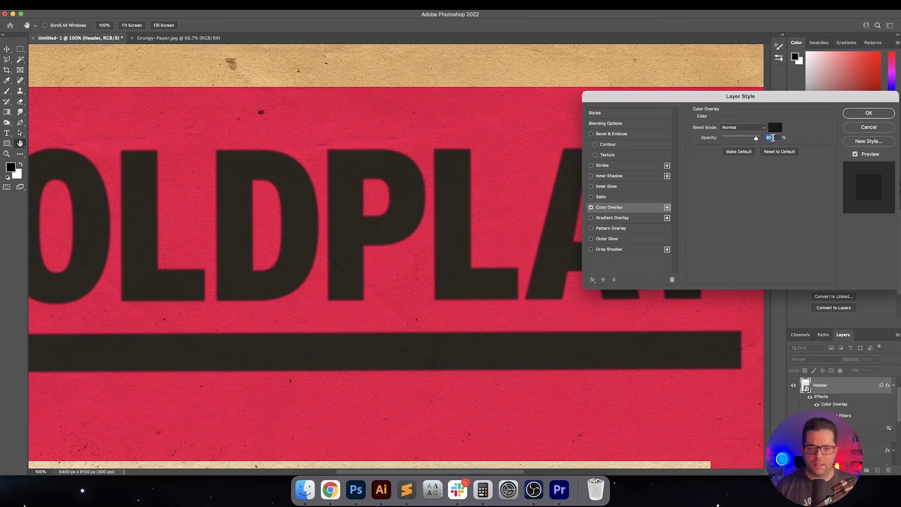
pyautogui.hotkey('shift', 'Up')
pyautogui.press('Down')
pyautogui.press('Down')
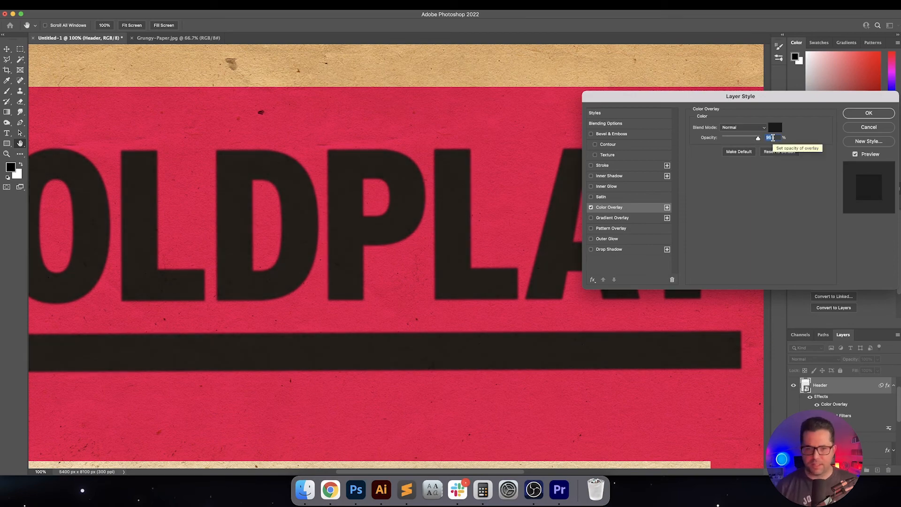
pyautogui.press('Return')
pyautogui.scroll(-3, 511, 213)
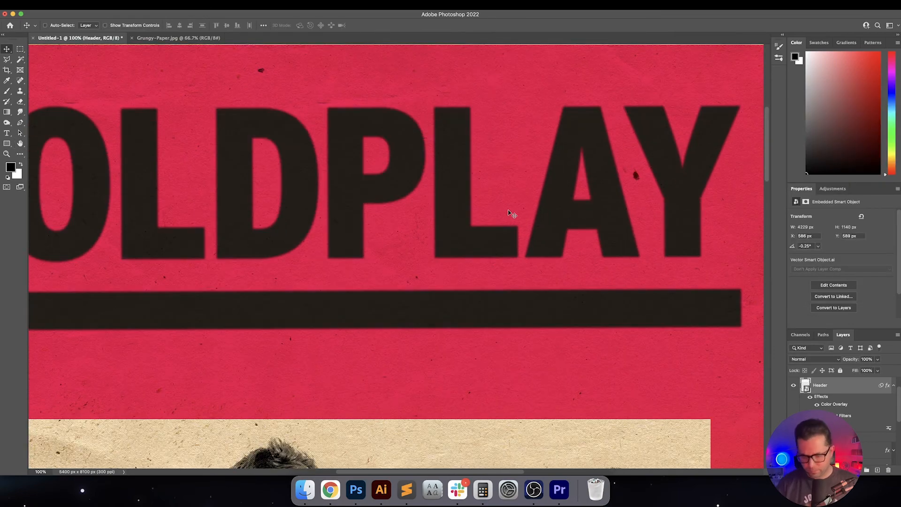
# Copy the Header layer's Color Overlay effect to the Arena and Date layers
pyautogui.press('super+0')
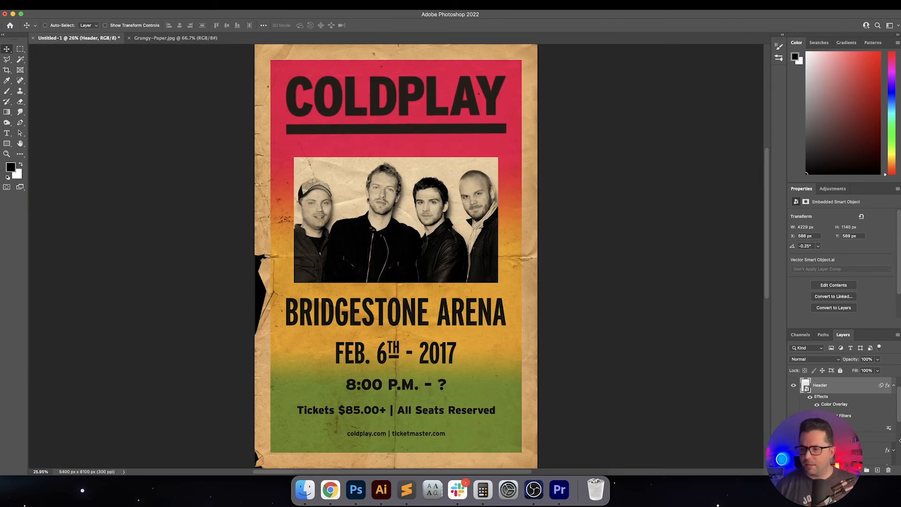
pyautogui.click(893, 385)
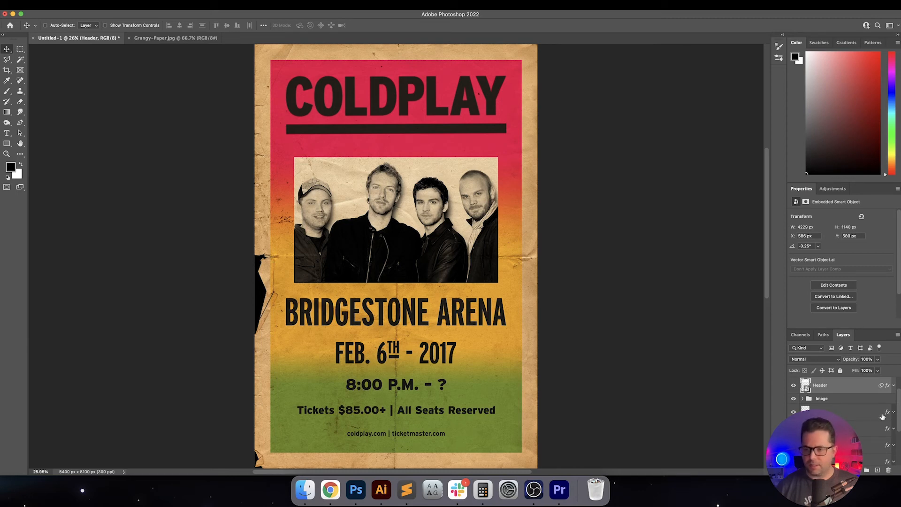
pyautogui.moveTo(899, 420); pyautogui.dragTo(899, 426)
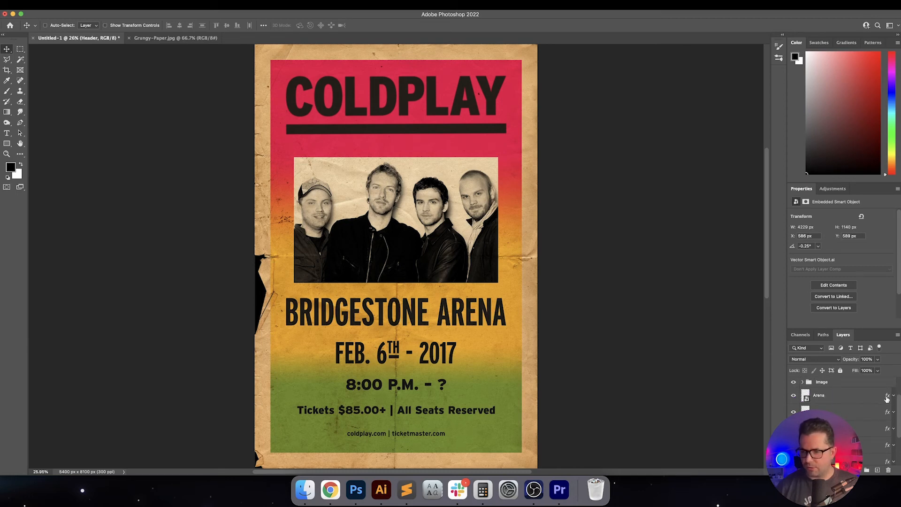
pyautogui.scroll(1, 887, 407)
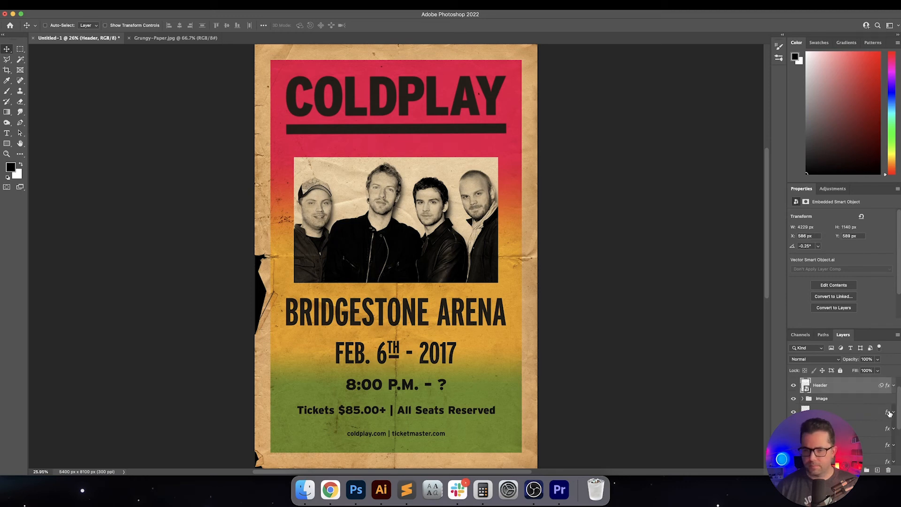
pyautogui.press('super+plus')
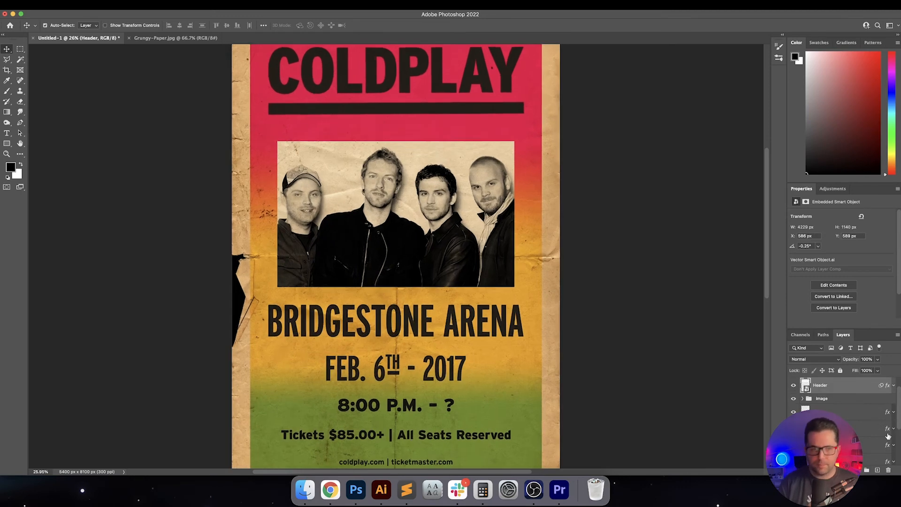
pyautogui.press('super+plus')
pyautogui.press('super+plus')
pyautogui.press('super+plus')
pyautogui.press('super+plus')
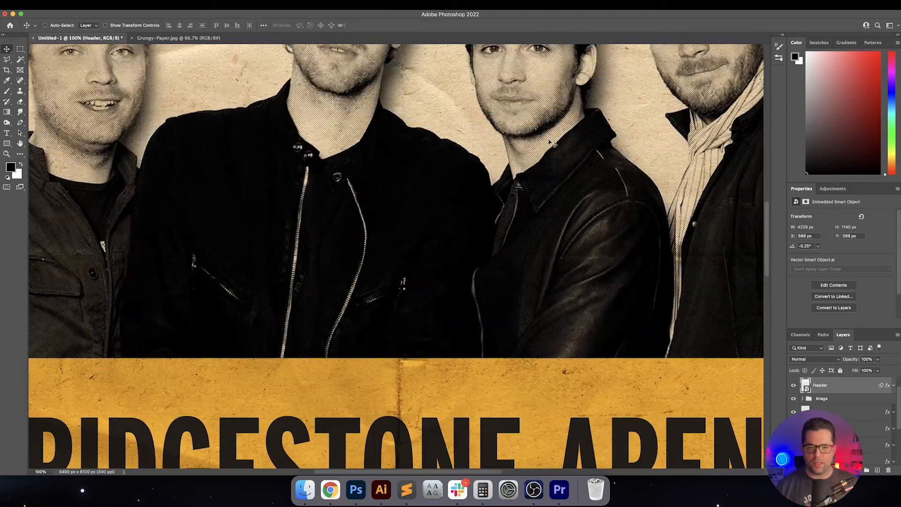
# Copy the Header layer's Color Overlay effect to the Time layer and to the ticket price and website text layers
pyautogui.scroll(-10, 551, 142)
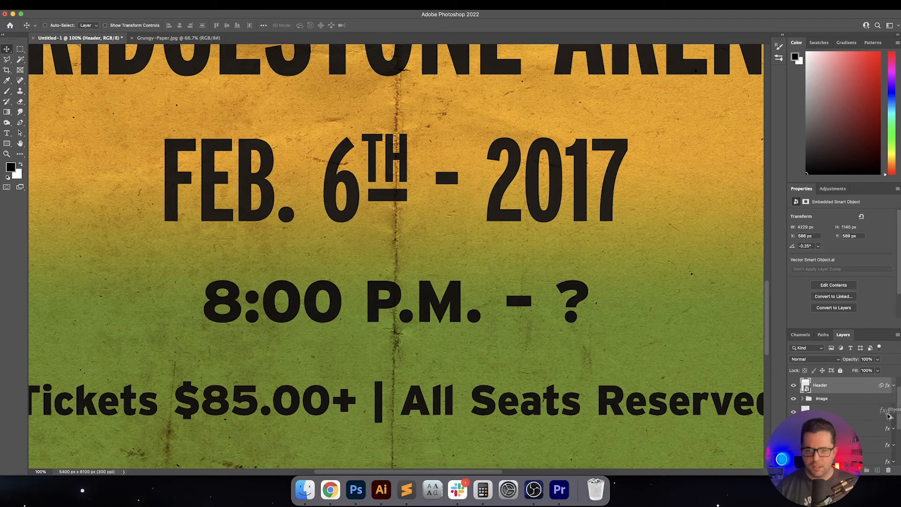
pyautogui.scroll(-2, 897, 420)
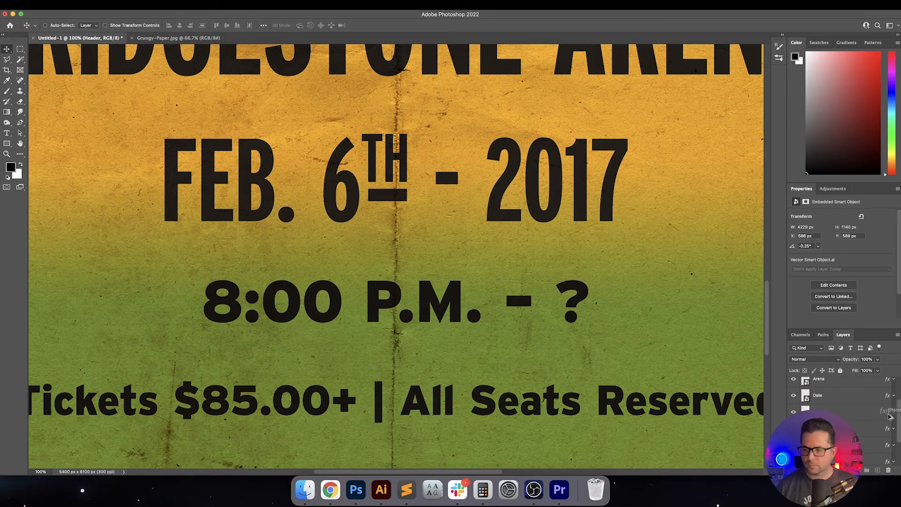
pyautogui.scroll(2, 889, 417)
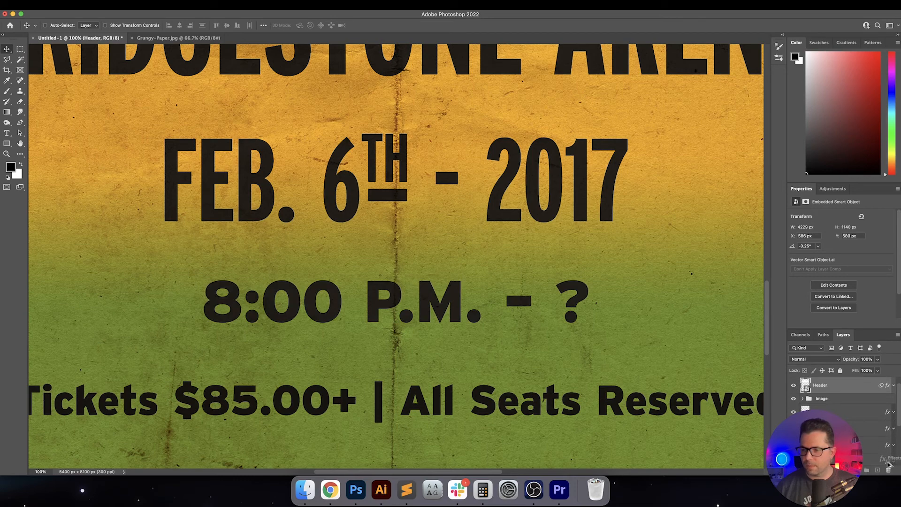
pyautogui.scroll(-5, 558, 347)
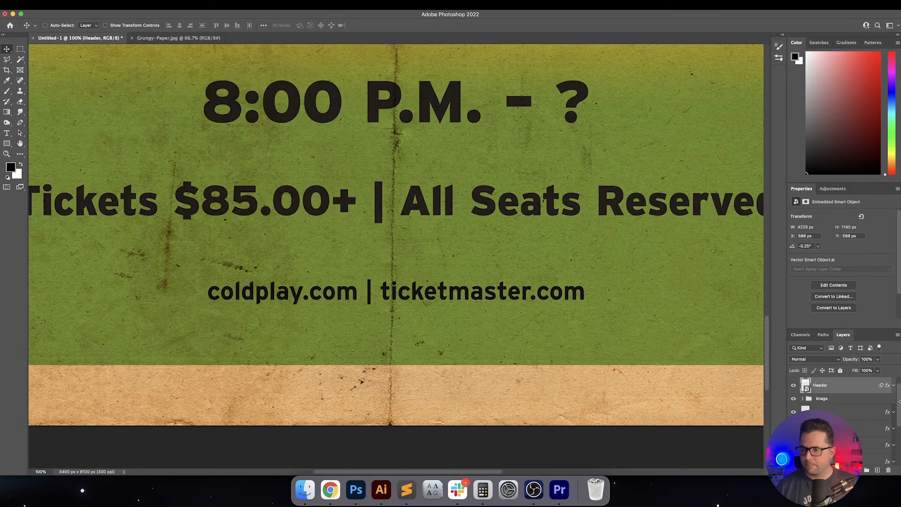
pyautogui.scroll(-3, 898, 411)
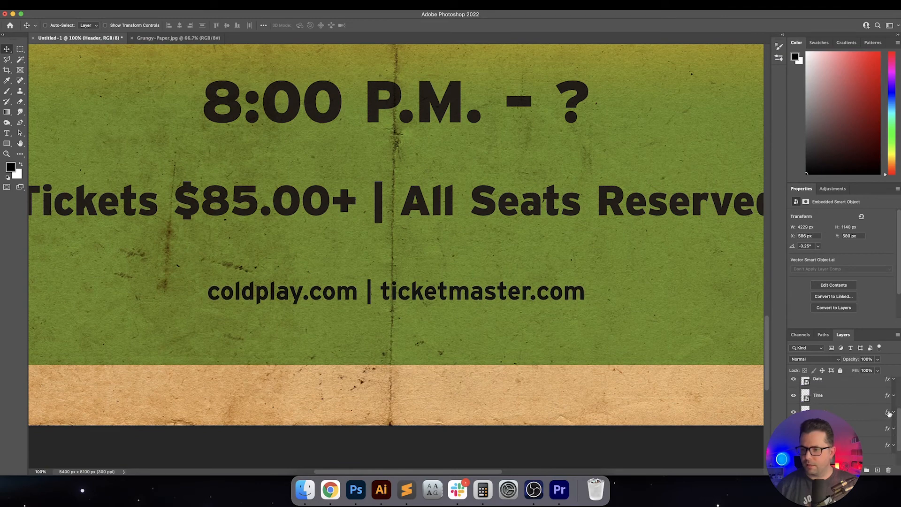
pyautogui.scroll(3, 888, 432)
# Apply a Gaussian Blur with a 2 pixel radius to the Arena layer and collapse its effects list
pyautogui.scroll(8, 547, 312)
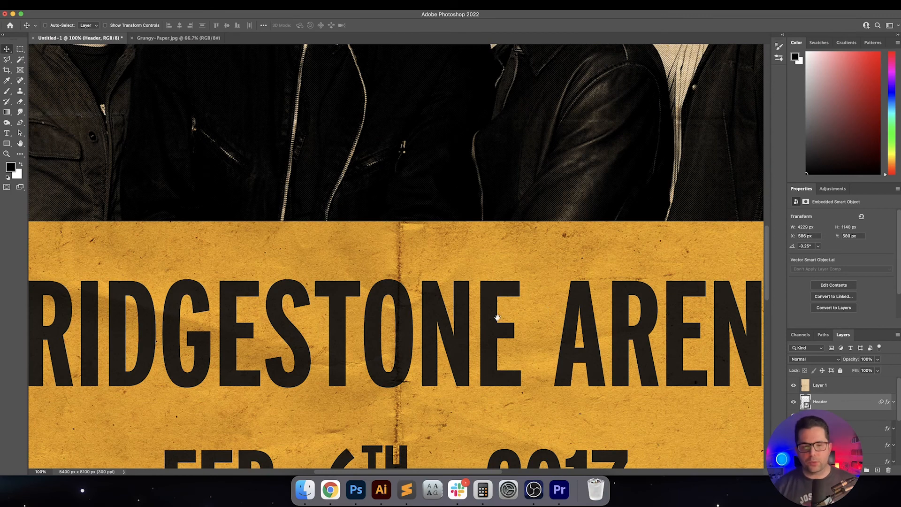
pyautogui.moveTo(484, 324); pyautogui.dragTo(509, 227)
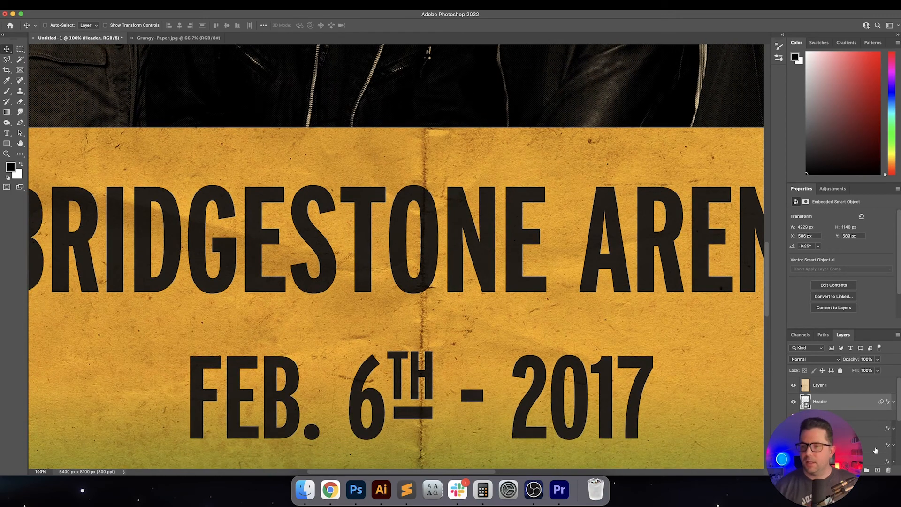
pyautogui.moveTo(900, 408); pyautogui.dragTo(899, 423)
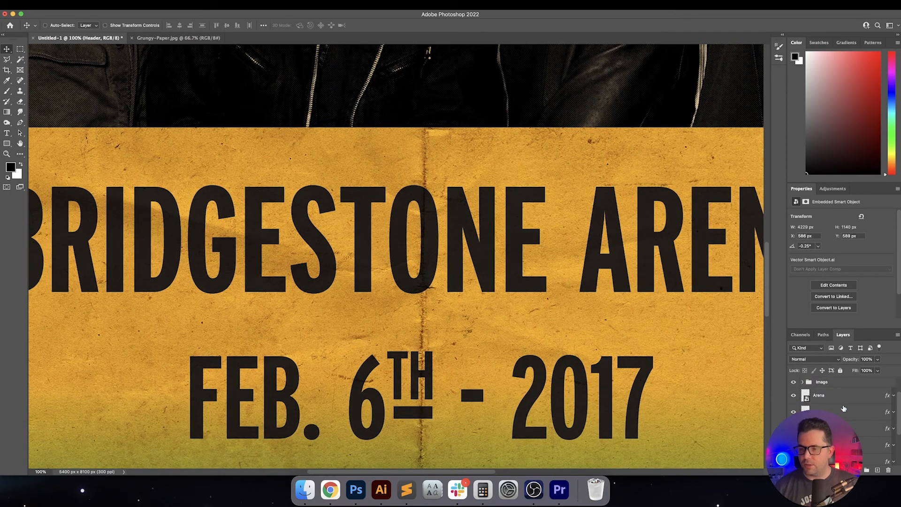
pyautogui.click(846, 402)
pyautogui.click(184, 5)
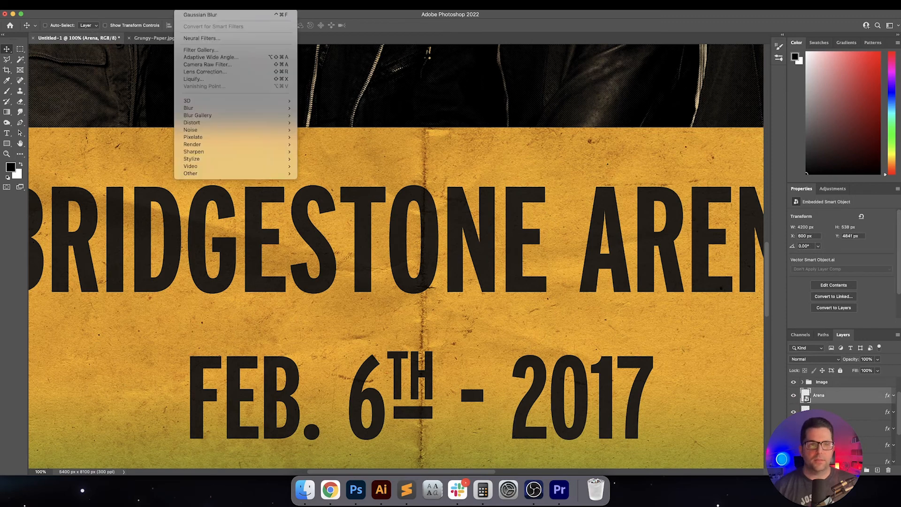
pyautogui.moveTo(237, 108)
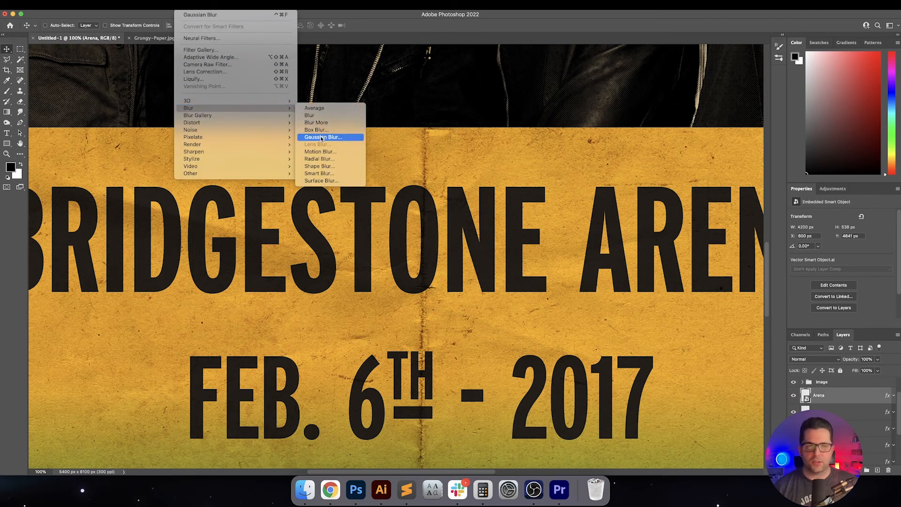
pyautogui.click(320, 138)
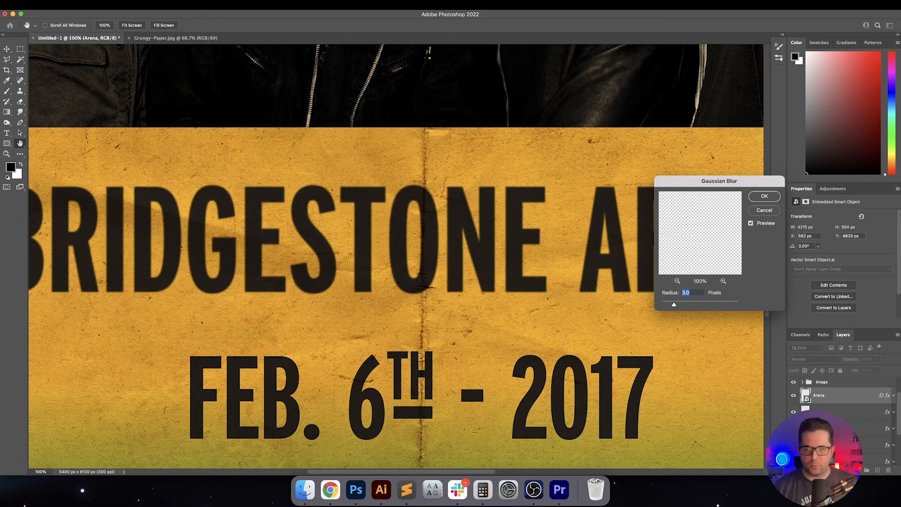
pyautogui.write('2.')
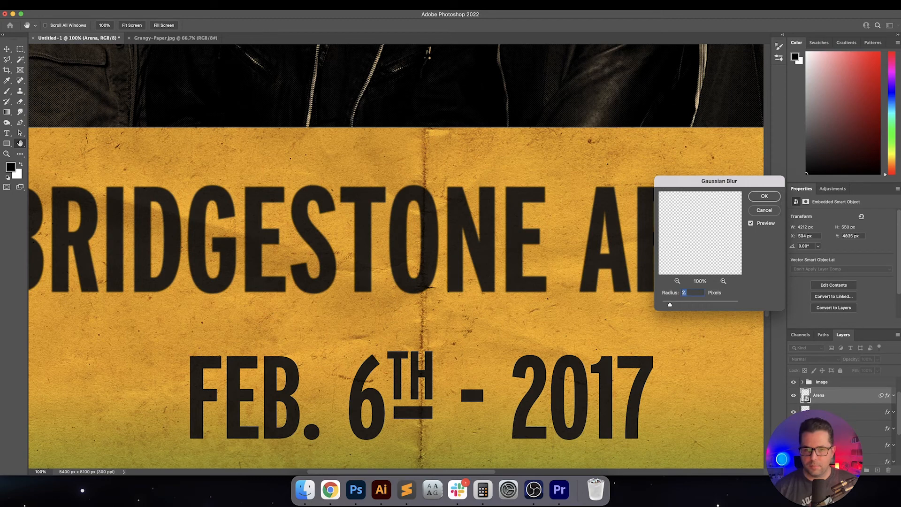
pyautogui.press('BackSpace')
pyautogui.press('alt')
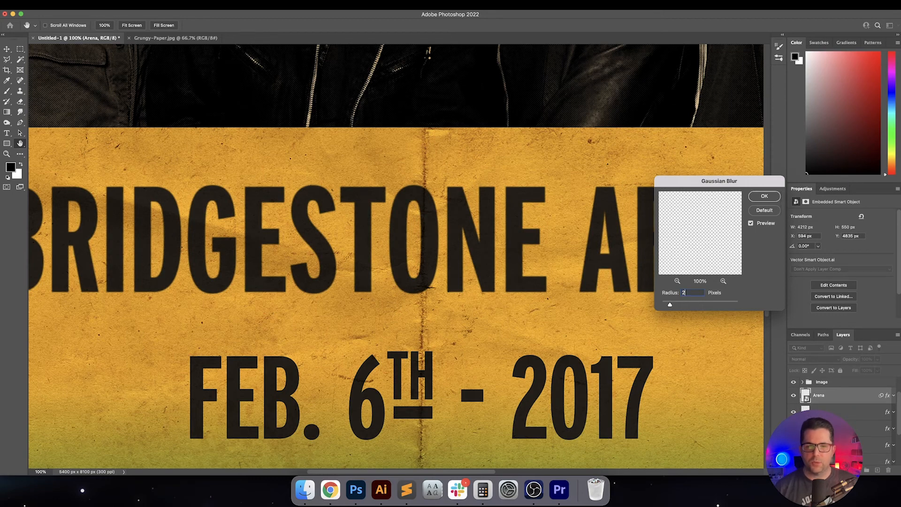
pyautogui.press('Return')
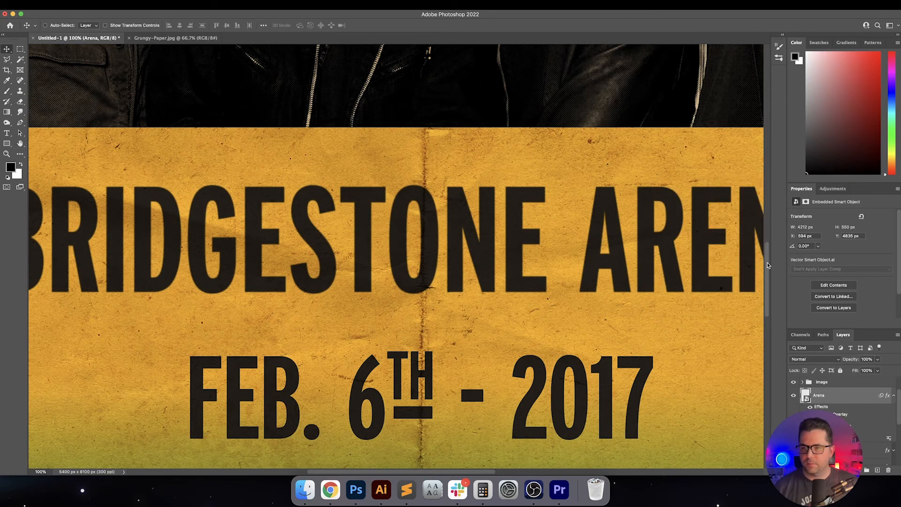
pyautogui.scroll(3, 767, 278)
pyautogui.scroll(-10, 766, 279)
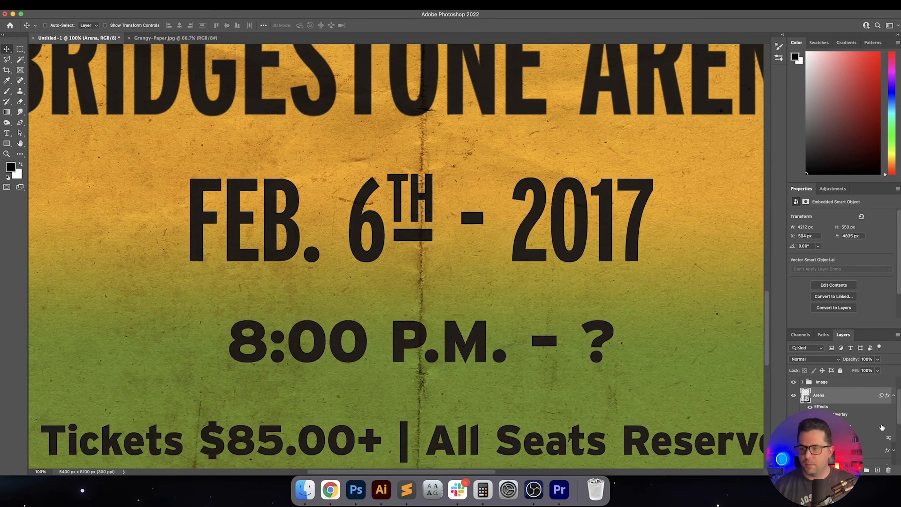
pyautogui.click(893, 395)
# Apply a Gaussian Blur with a 2.0 pixel radius to the Date layer and collapse its effects list
pyautogui.click(882, 412)
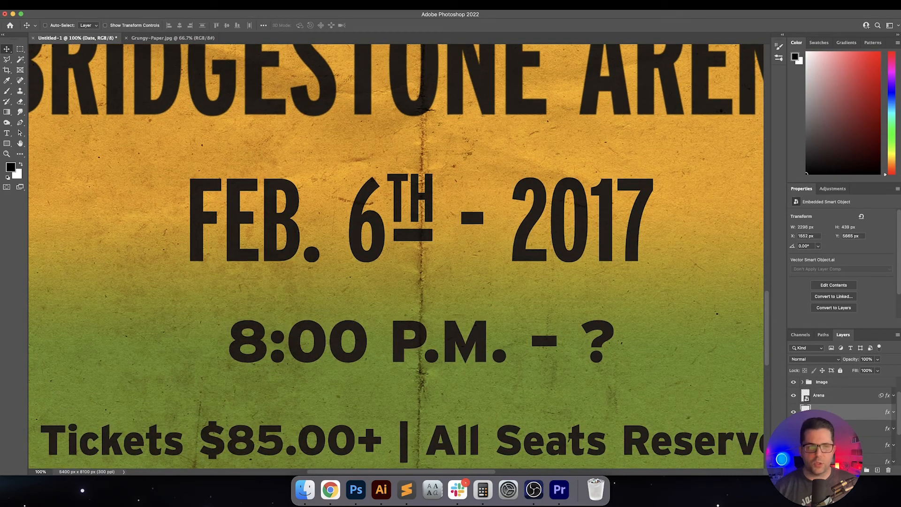
pyautogui.click(187, 5)
pyautogui.click(187, 16)
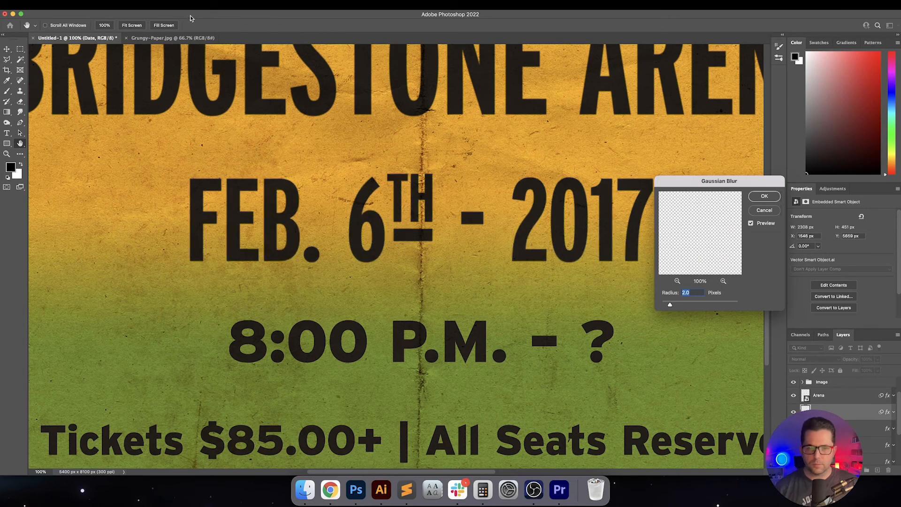
pyautogui.press('Return')
pyautogui.scroll(-1, 898, 420)
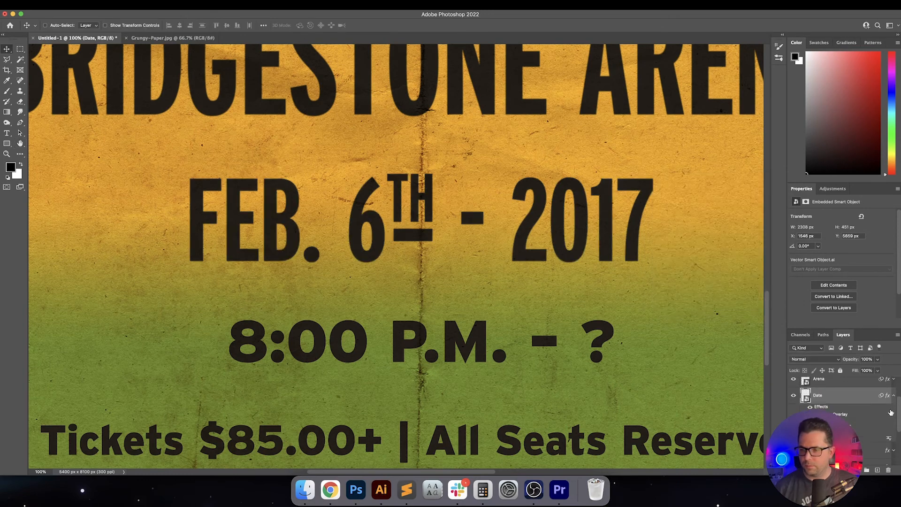
# Apply a Gaussian Blur with a 2.0 pixel radius to the Time layer and collapse its effects list
pyautogui.click(856, 408)
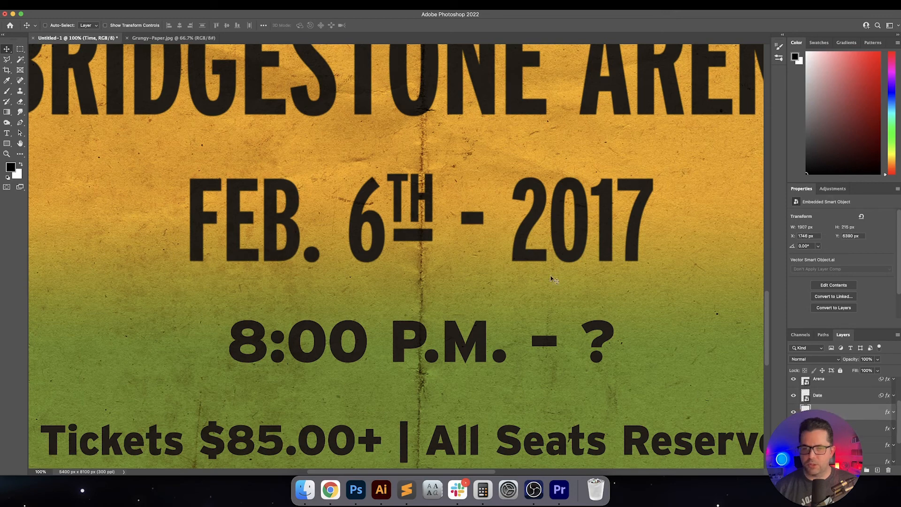
pyautogui.click(190, 5)
pyautogui.click(200, 14)
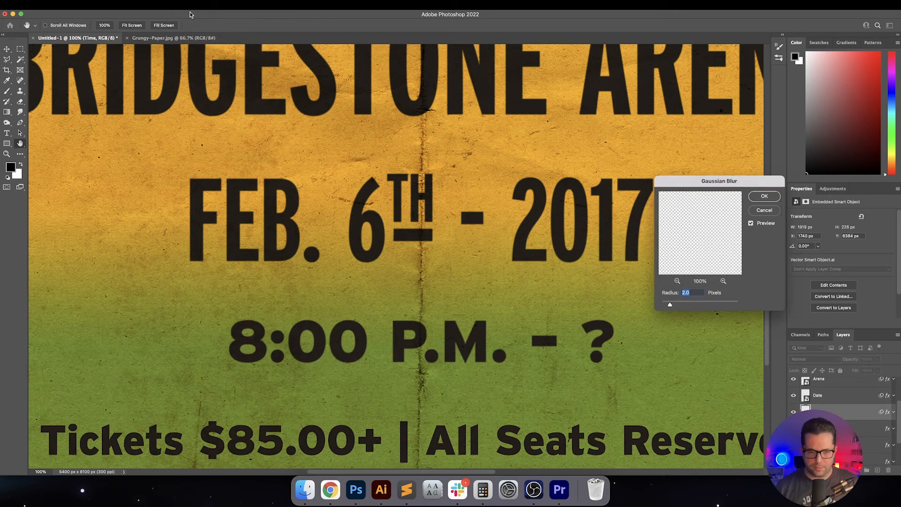
pyautogui.press('Return')
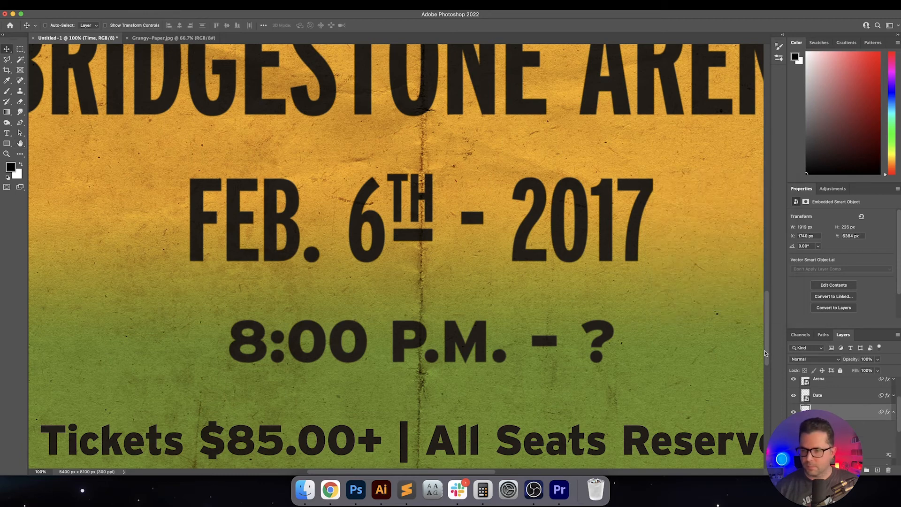
pyautogui.click(893, 412)
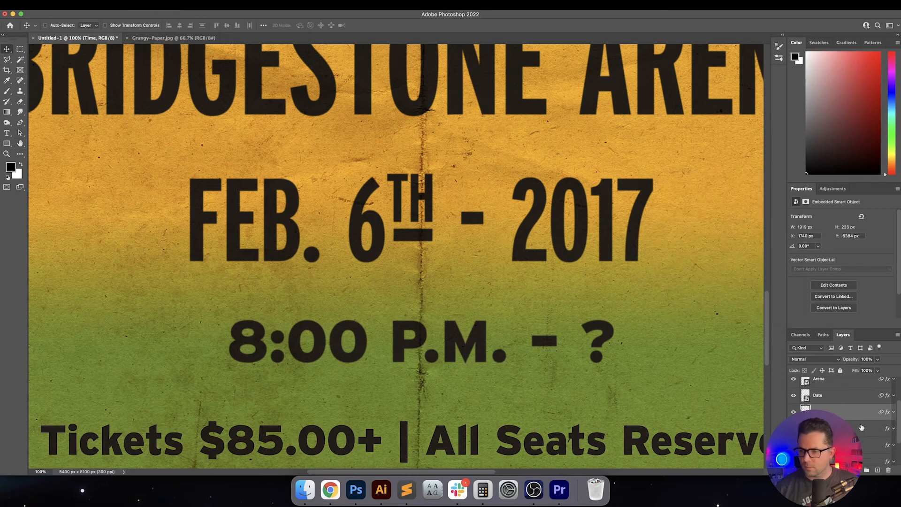
# Apply a Gaussian Blur with a 2.0 pixel radius to the Tickets layer and collapse its effects list
pyautogui.click(881, 429)
pyautogui.click(190, 4)
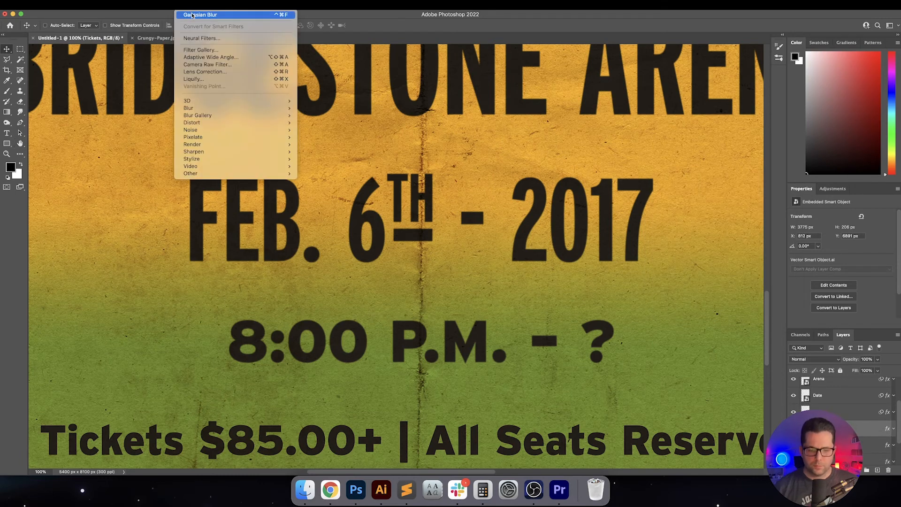
pyautogui.click(191, 15)
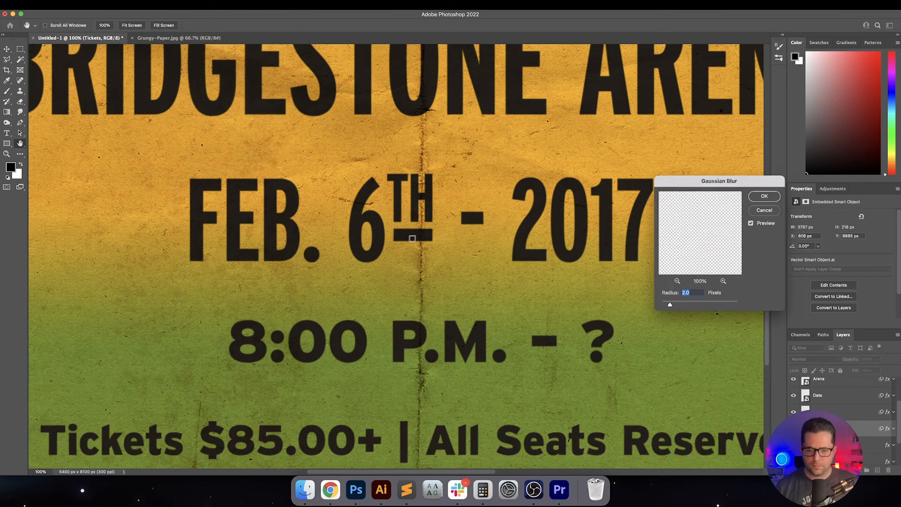
pyautogui.press('Return')
pyautogui.scroll(-5, 454, 264)
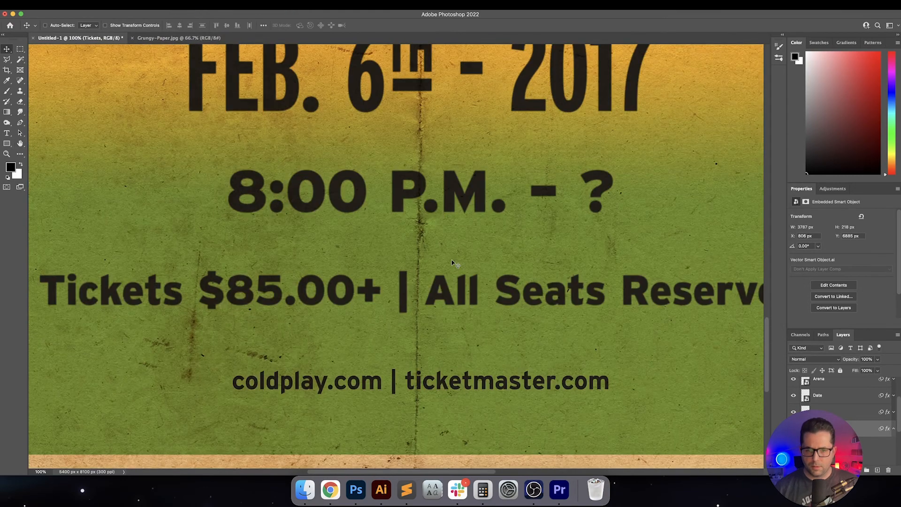
pyautogui.click(894, 429)
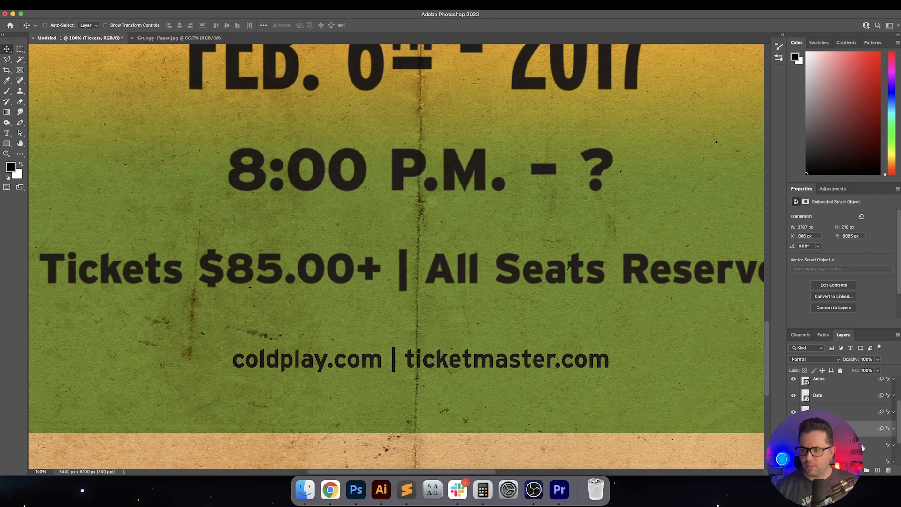
# Apply a lighter Gaussian Blur with a 1.5 pixel radius to the Sites layer containing the website text
pyautogui.click(864, 446)
pyautogui.click(198, 5)
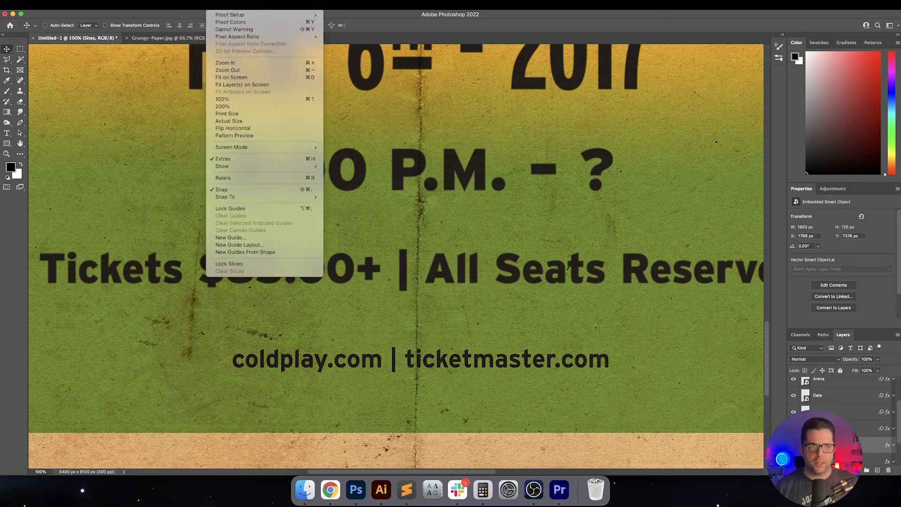
pyautogui.moveTo(182, 5)
pyautogui.moveTo(246, 107)
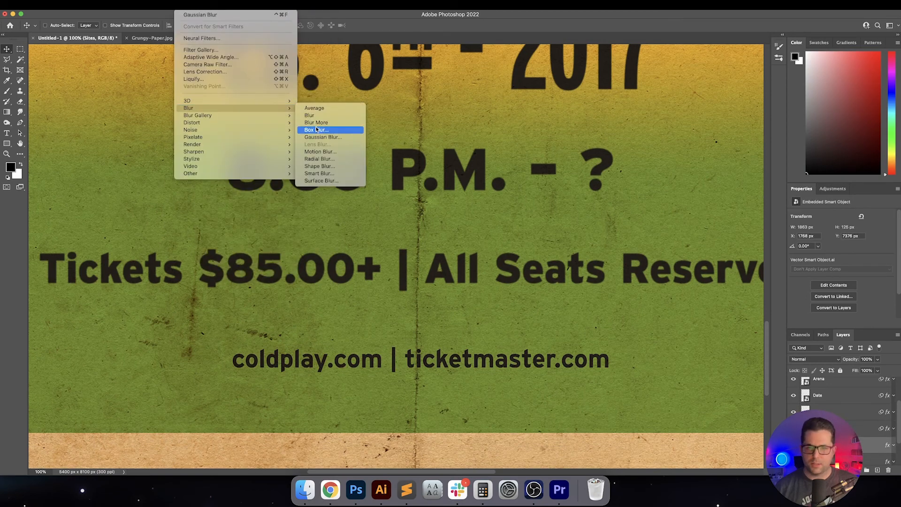
pyautogui.click(320, 137)
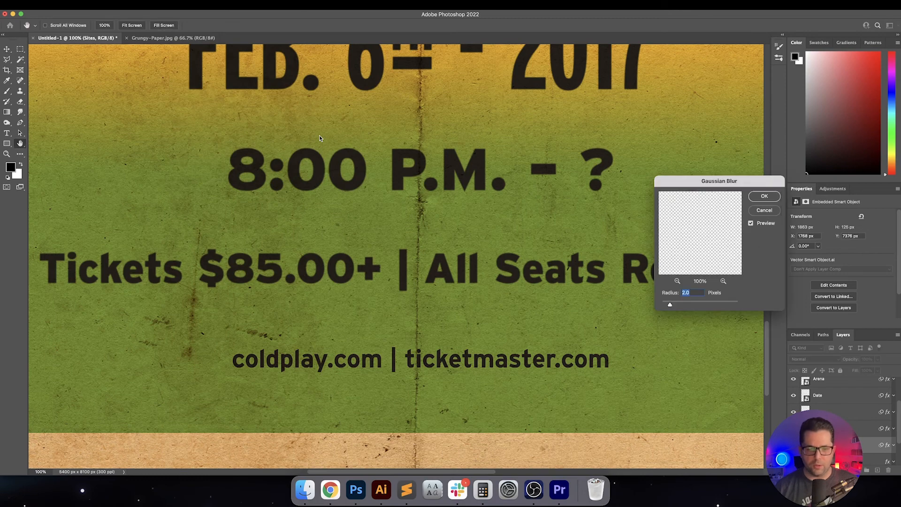
pyautogui.hotkey('shift', 'Down')
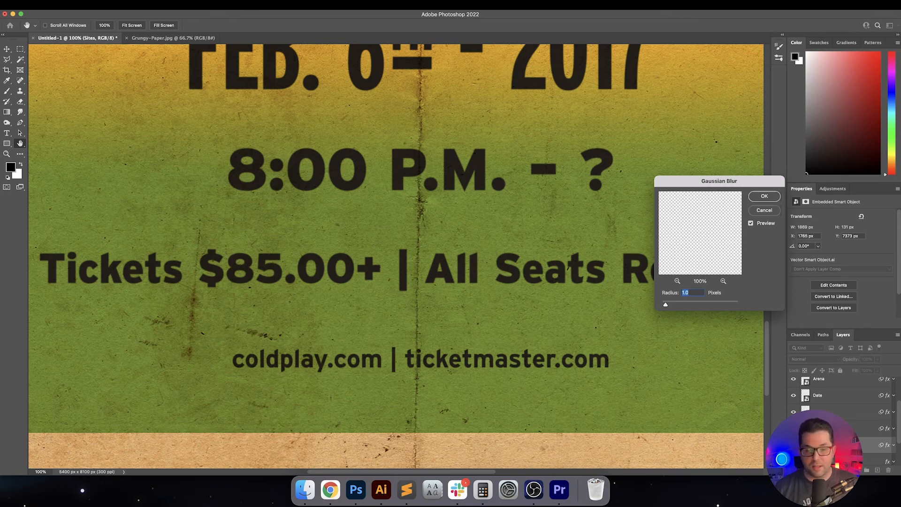
pyautogui.press('Up')
pyautogui.press('Up')
pyautogui.press('Up')
pyautogui.press('Up')
pyautogui.press('Up')
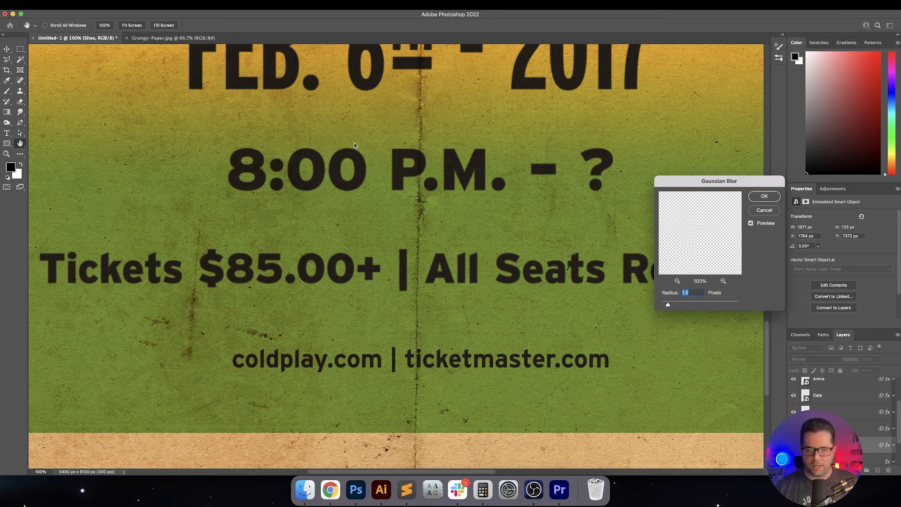
pyautogui.press('Return')
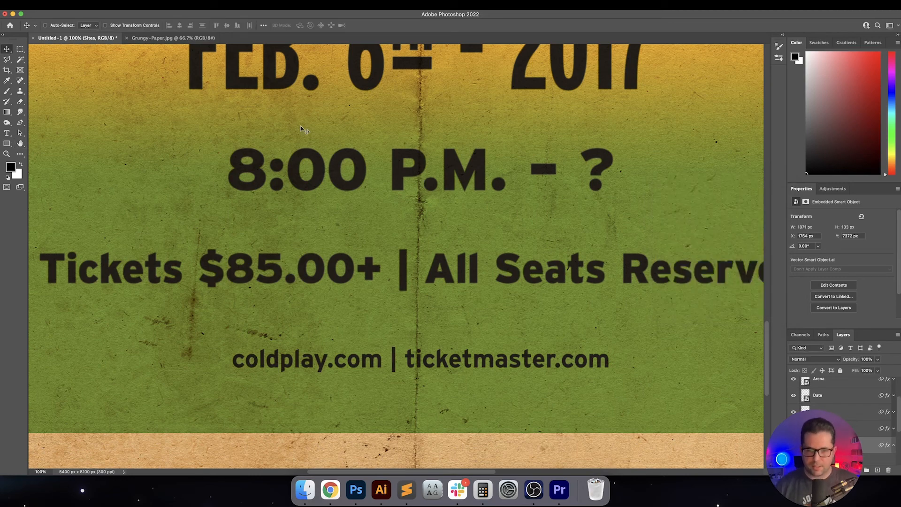
pyautogui.press('super+0')
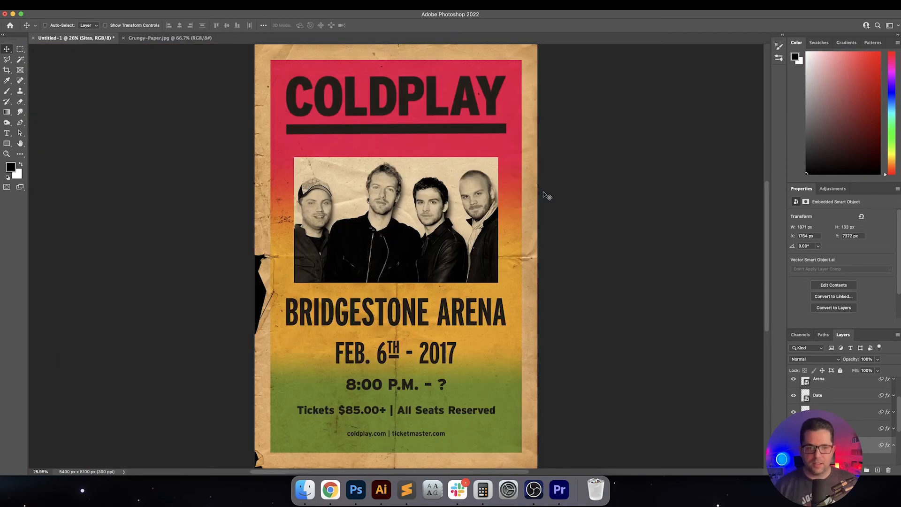
# Open folded-old-paper.jpg from the Patterns & Overlay folder in Photoshop and copy the entire image
pyautogui.click(300, 494)
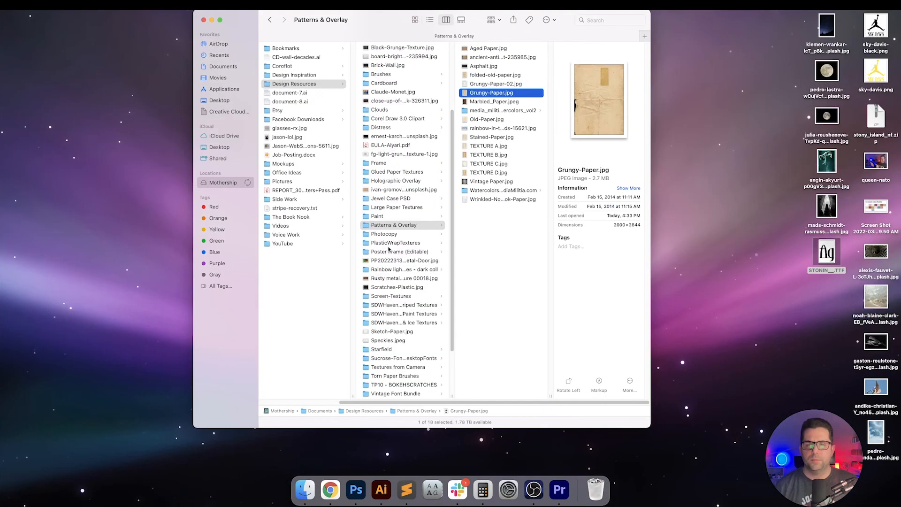
pyautogui.press('Down')
pyautogui.press('Up')
pyautogui.press('Up')
pyautogui.press('Up')
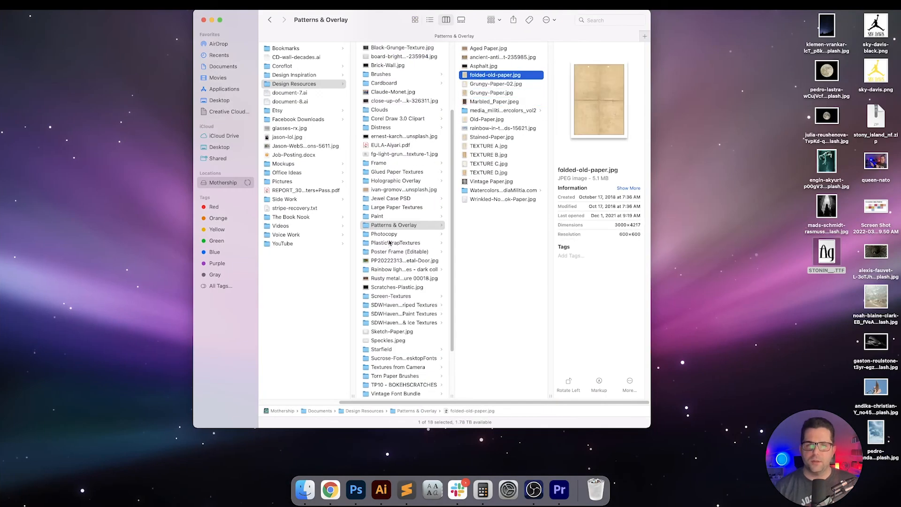
pyautogui.doubleClick(507, 76)
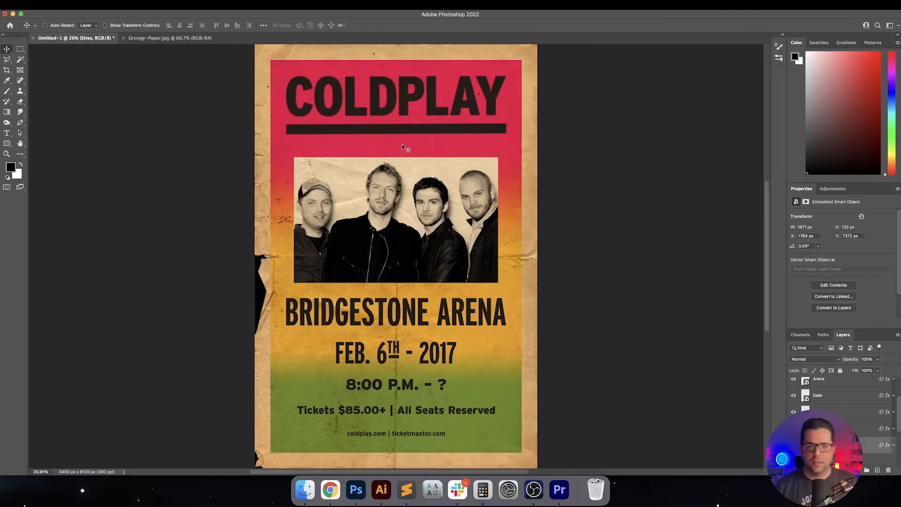
pyautogui.press('super+a')
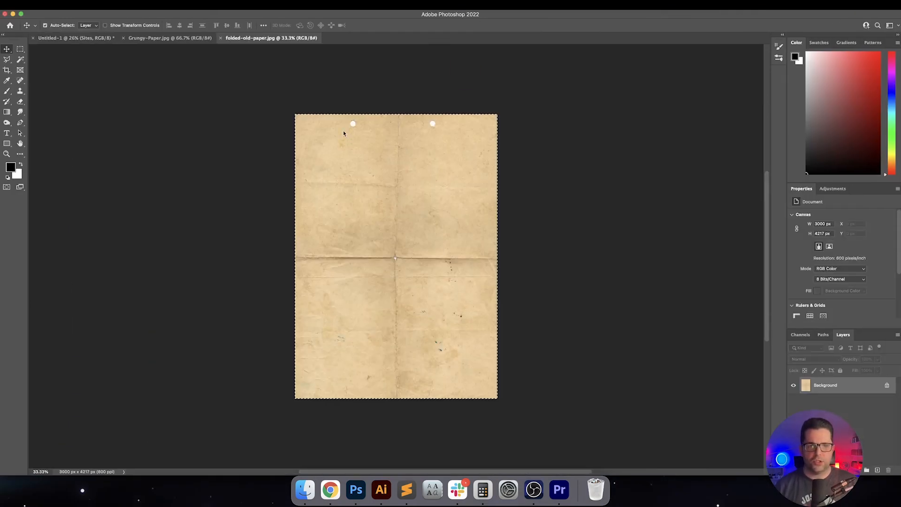
# Hide the grungy paper texture on Layer 1 in the poster document
pyautogui.hotkey('ctrl', 'Tab')
pyautogui.scroll(3, 866, 399)
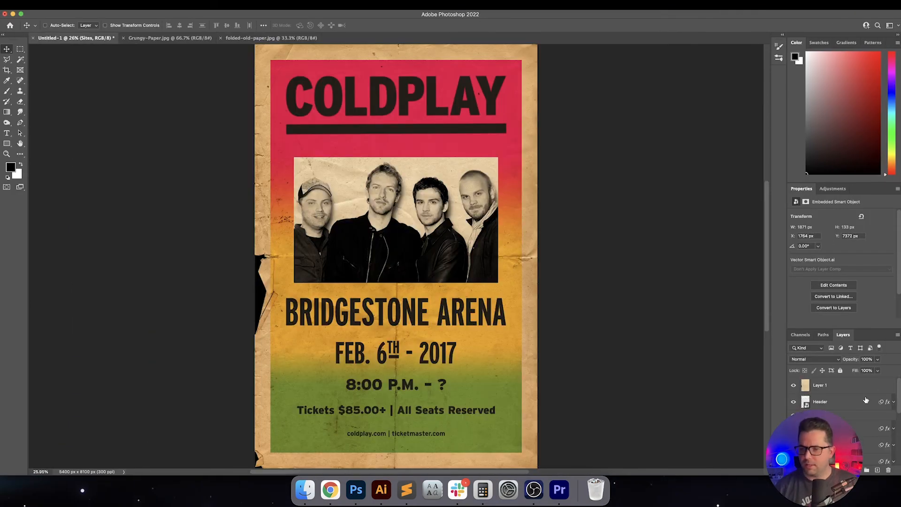
pyautogui.click(848, 389)
pyautogui.press('super+comma')
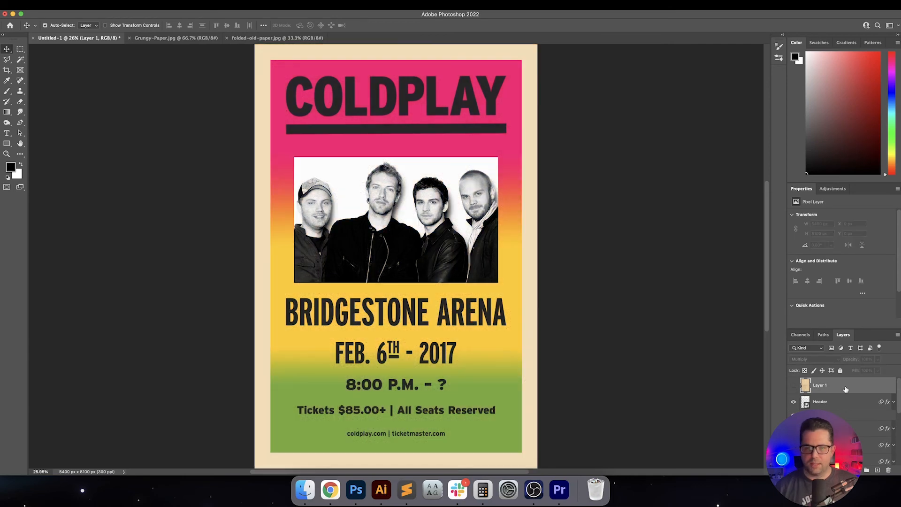
# Paste the folded paper texture scaled to 180% so it covers the whole poster, and set its blend mode to Multiply
pyautogui.press('super+v')
pyautogui.press('super+t')
pyautogui.press('super+minus')
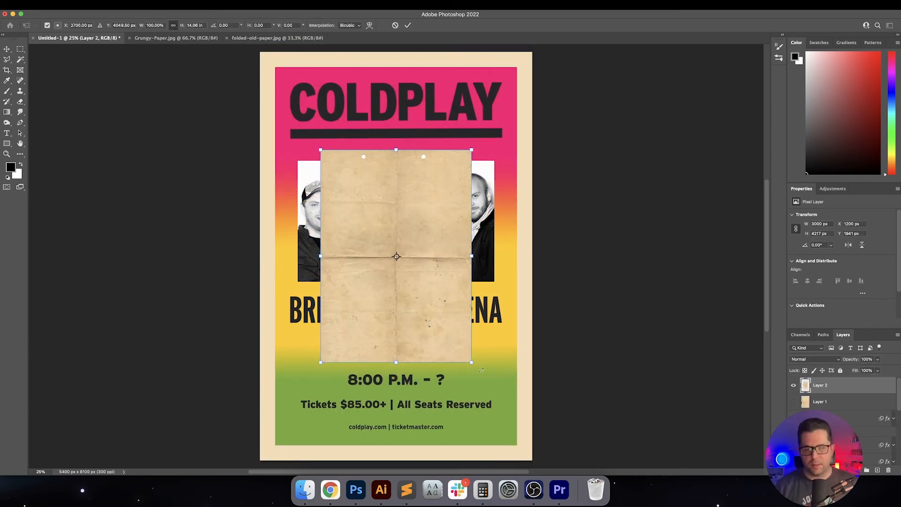
pyautogui.moveTo(472, 362); pyautogui.dragTo(532, 460)
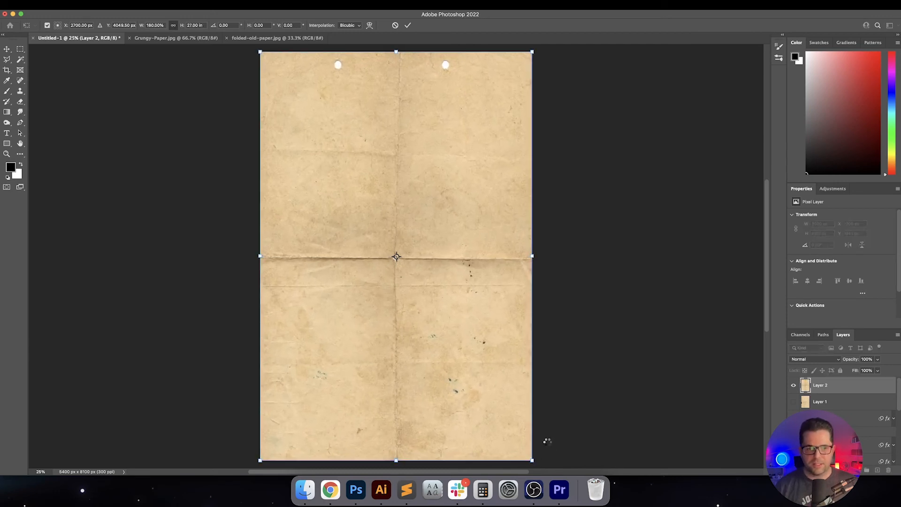
pyautogui.press('Return')
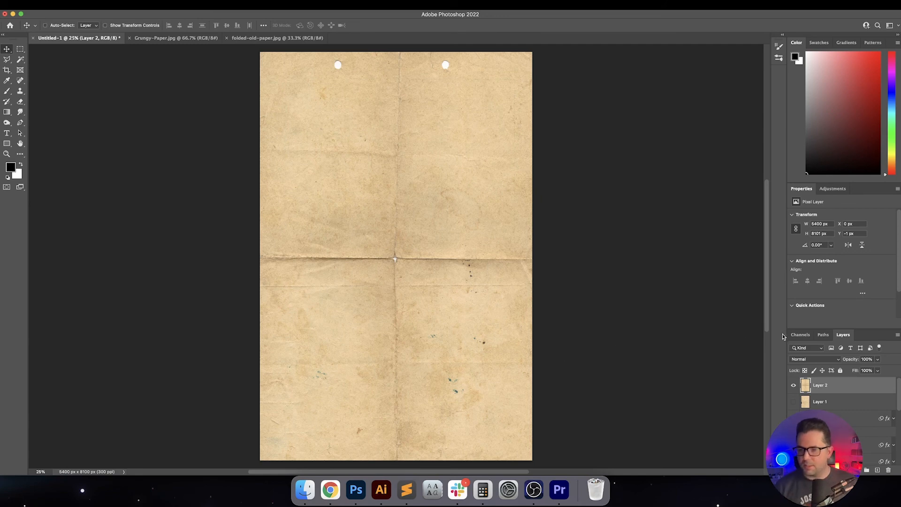
pyautogui.click(814, 359)
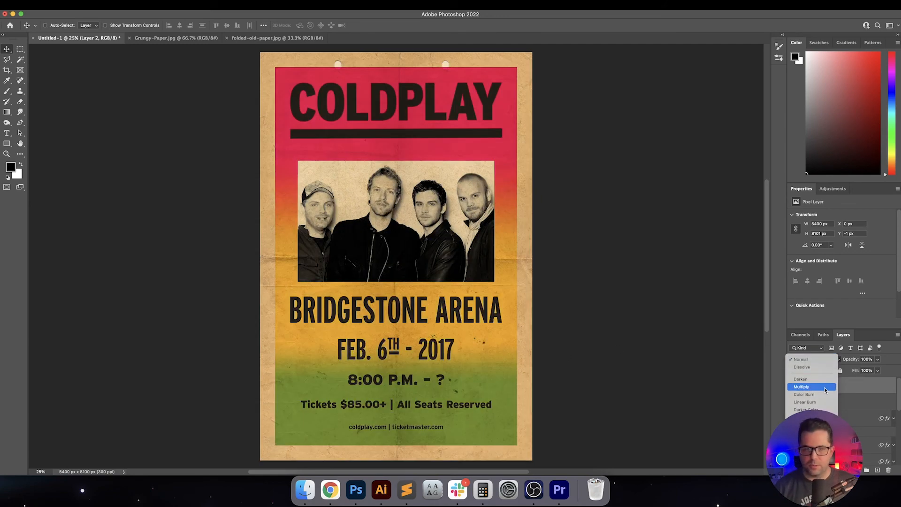
pyautogui.click(825, 390)
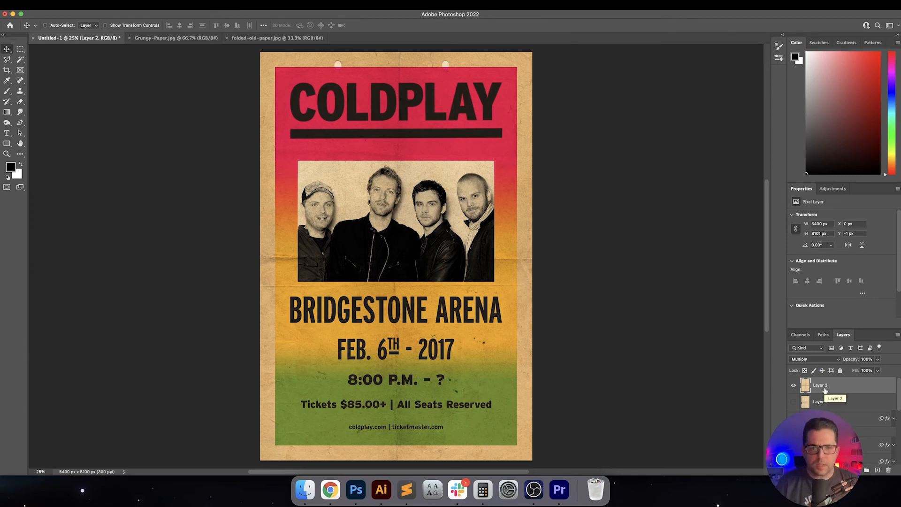
# Preview the other blend modes, such as Darker Color, Hard Light, Divide and Color, on the folded paper layer and return to Multiply
pyautogui.press('Down')
pyautogui.press('Down')
pyautogui.press('Down')
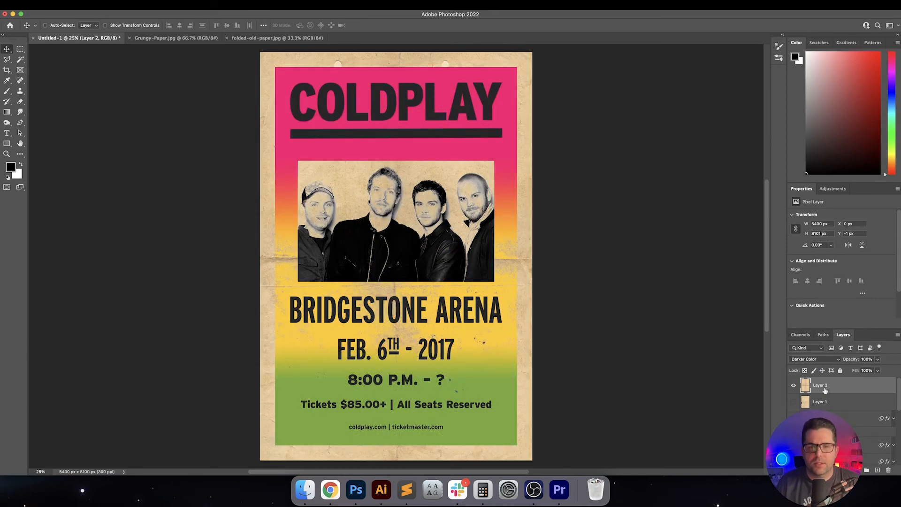
pyautogui.press('Down')
pyautogui.press('Down')
pyautogui.press('Down')
pyautogui.press('Down')
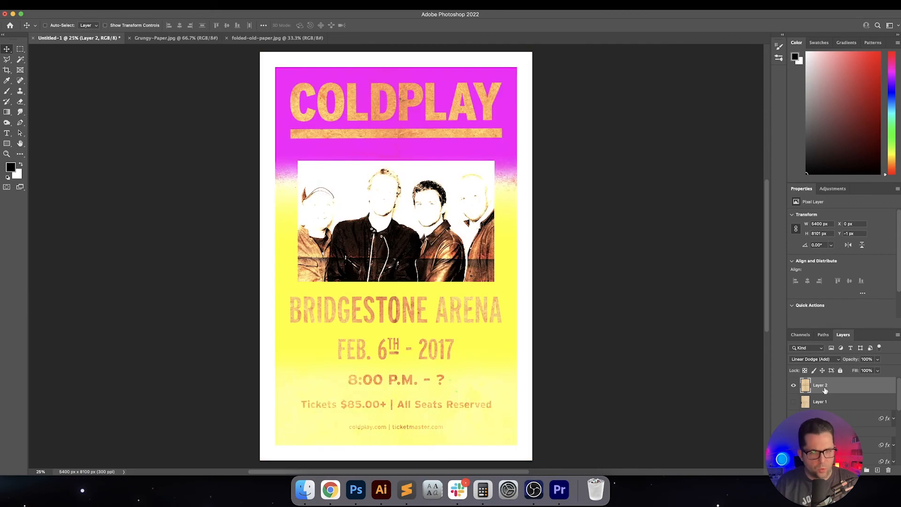
pyautogui.press('Down')
pyautogui.press('Down')
pyautogui.press('Down')
pyautogui.press('Down')
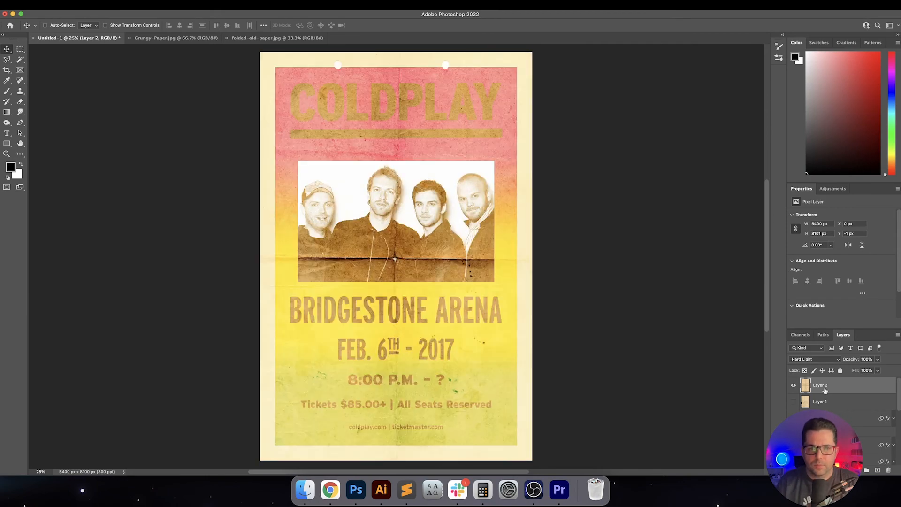
pyautogui.press('Down')
pyautogui.press('Down')
pyautogui.press('Down')
pyautogui.press('Down')
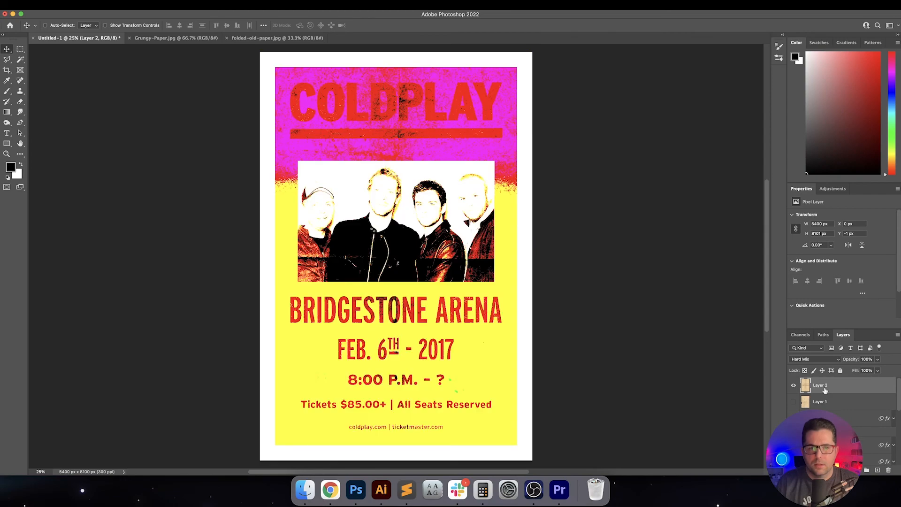
pyautogui.press('Down')
pyautogui.press('Down')
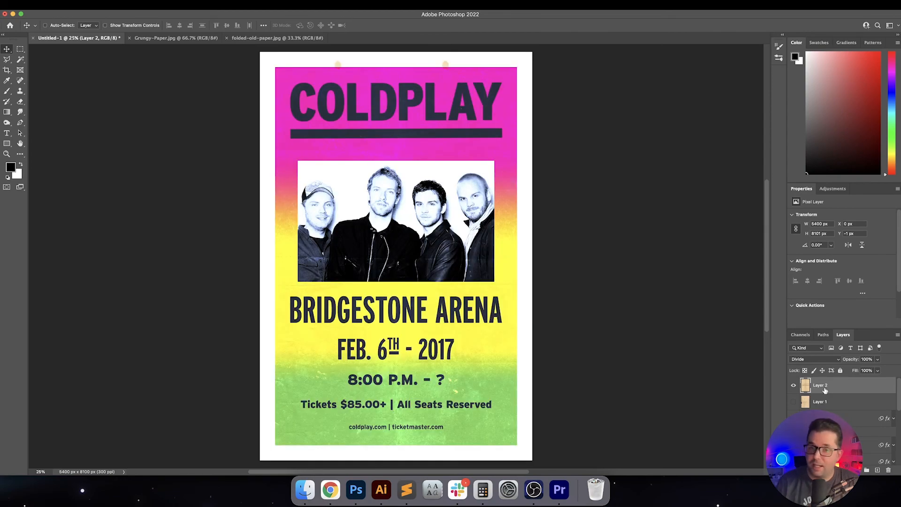
pyautogui.press('Down')
pyautogui.press('Down')
pyautogui.press('Down')
pyautogui.press('Down')
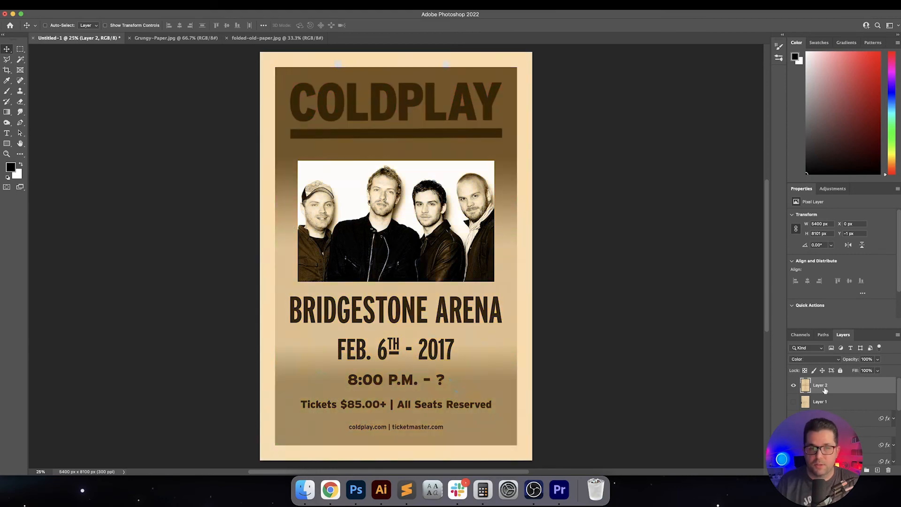
pyautogui.hotkey('shift', '+')
pyautogui.hotkey('shift', '+')
pyautogui.hotkey('shift', '+')
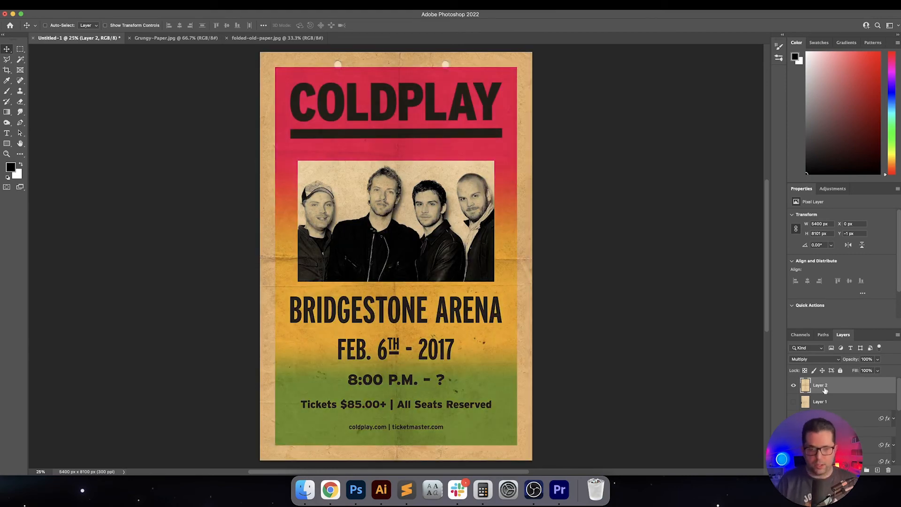
# Clean the paper specks off the face of the second band member from the left, using a content-aware Spot Healing Brush at size 200 on Layer 2
pyautogui.press('super+plus')
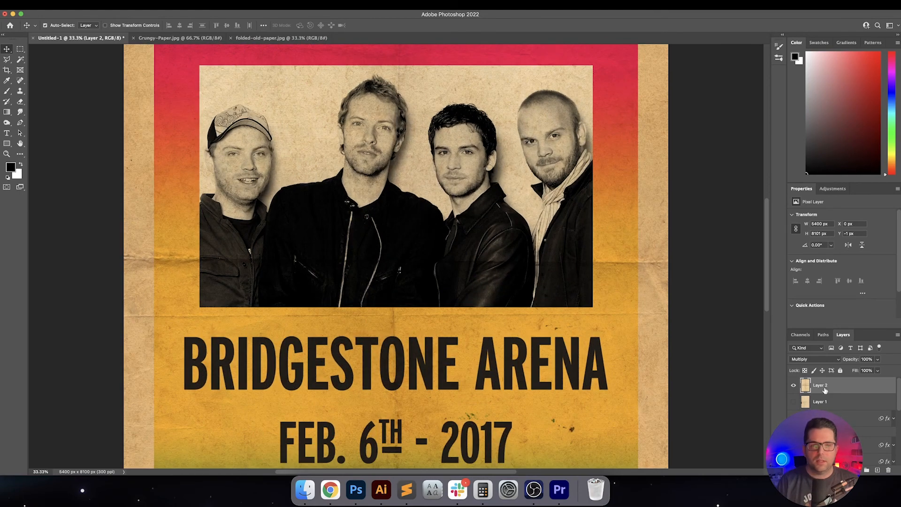
pyautogui.press('super+plus')
pyautogui.press('super+plus')
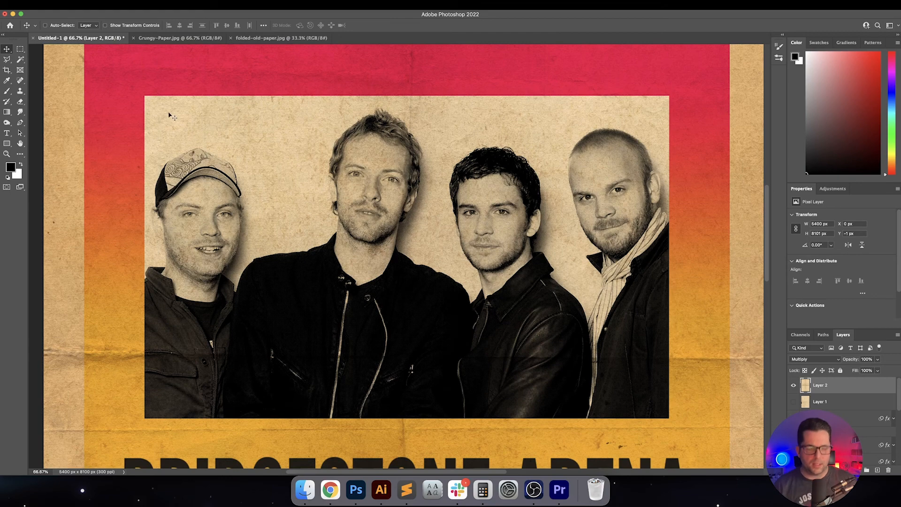
pyautogui.press('l')
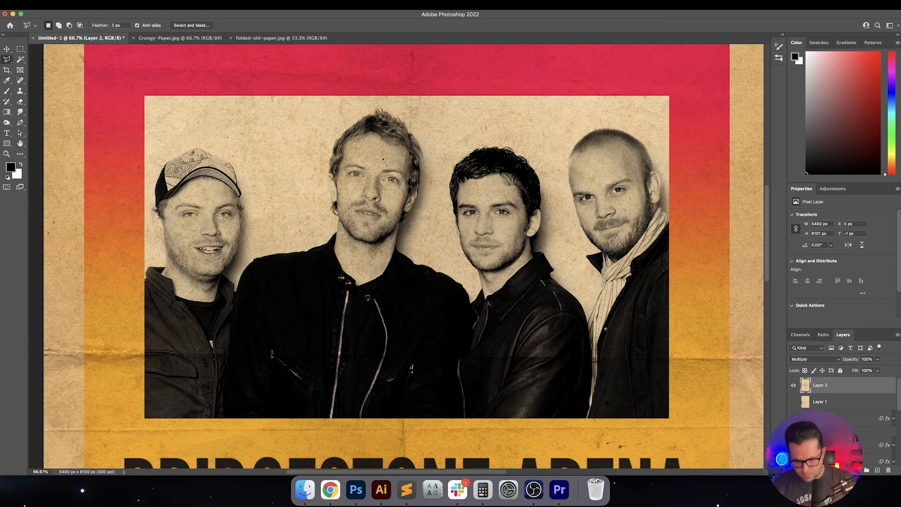
pyautogui.press('j')
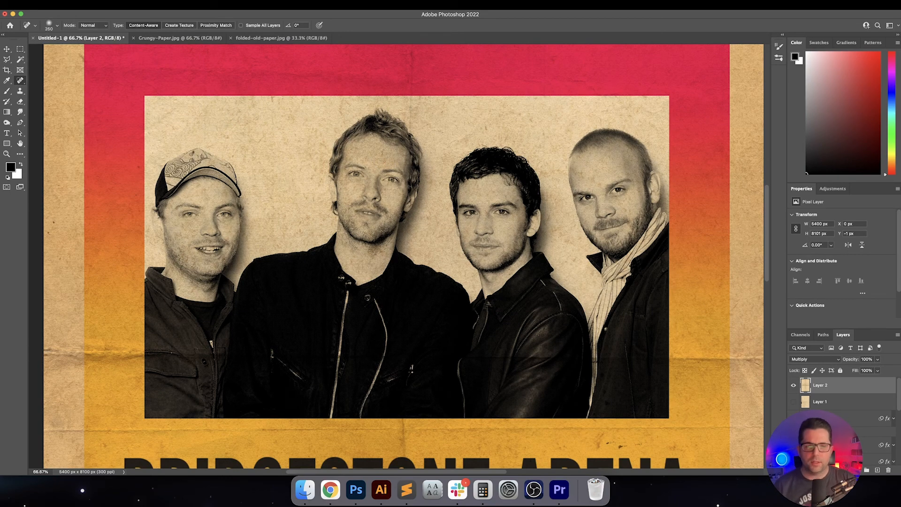
pyautogui.moveTo(349, 149)
pyautogui.mouseDown()
pyautogui.moveTo(387, 149)
pyautogui.moveTo(384, 160)
pyautogui.moveTo(362, 158)
pyautogui.moveTo(392, 175)
pyautogui.moveTo(369, 172)
pyautogui.moveTo(340, 185)
pyautogui.moveTo(358, 217)
pyautogui.moveTo(365, 175)
pyautogui.moveTo(360, 187)
pyautogui.moveTo(396, 192)
pyautogui.moveTo(384, 220)
pyautogui.moveTo(363, 234)
pyautogui.moveTo(378, 191)
pyautogui.moveTo(365, 194)
pyautogui.moveTo(378, 210)
pyautogui.mouseUp()
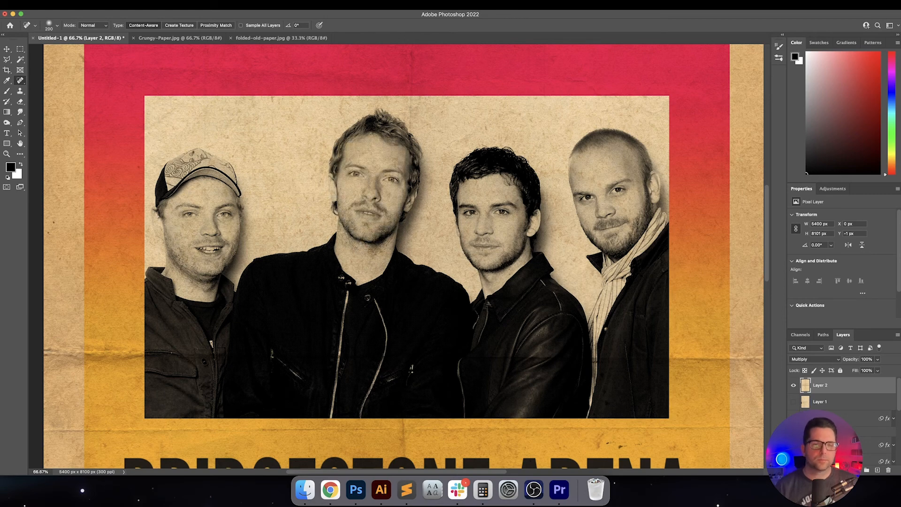
pyautogui.moveTo(328, 200); pyautogui.dragTo(347, 210)
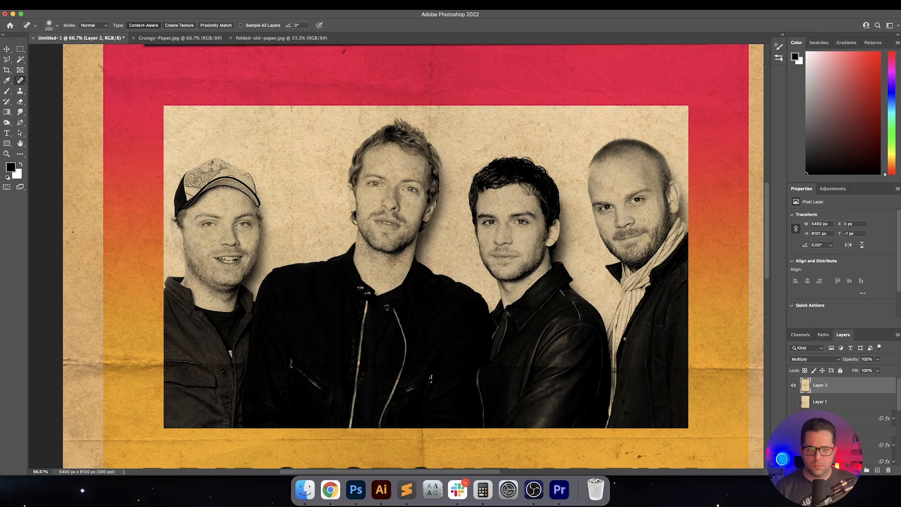
pyautogui.moveTo(392, 177); pyautogui.dragTo(416, 173)
pyautogui.moveTo(366, 202); pyautogui.dragTo(422, 204)
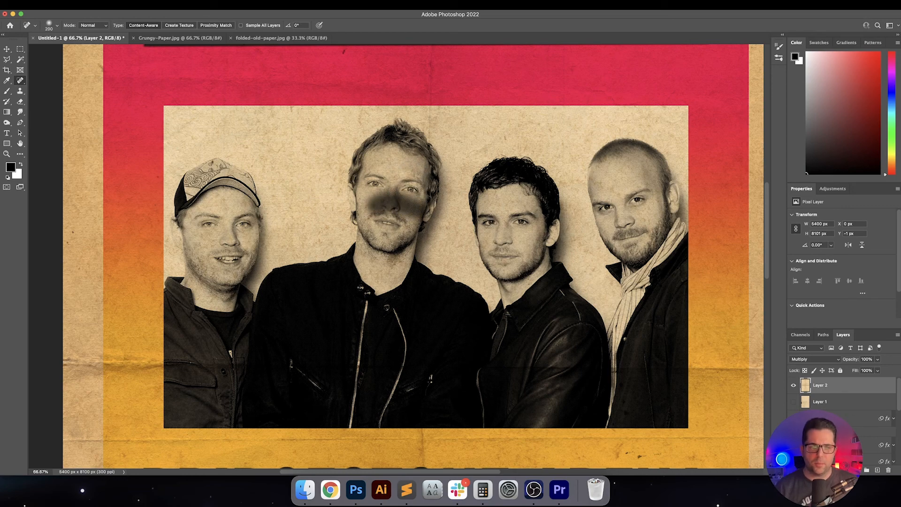
pyautogui.moveTo(416, 173); pyautogui.dragTo(391, 175)
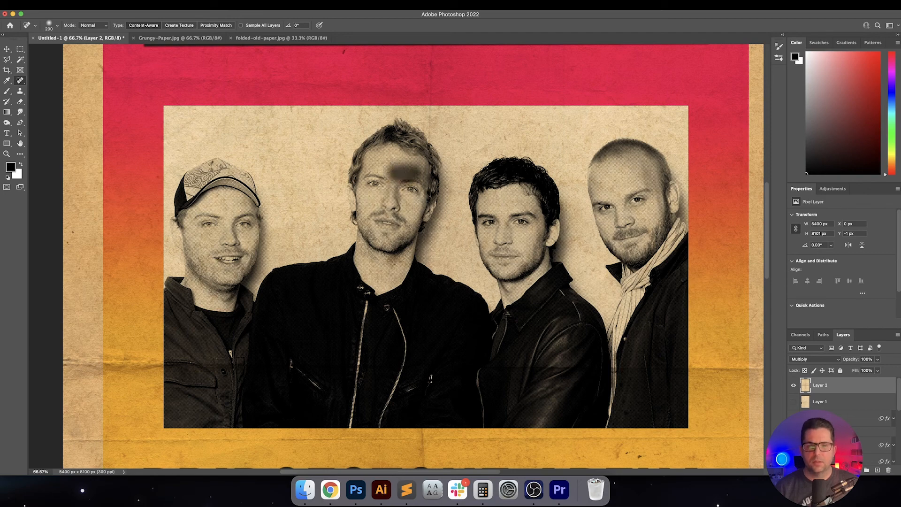
pyautogui.hscroll(2, 413, 215)
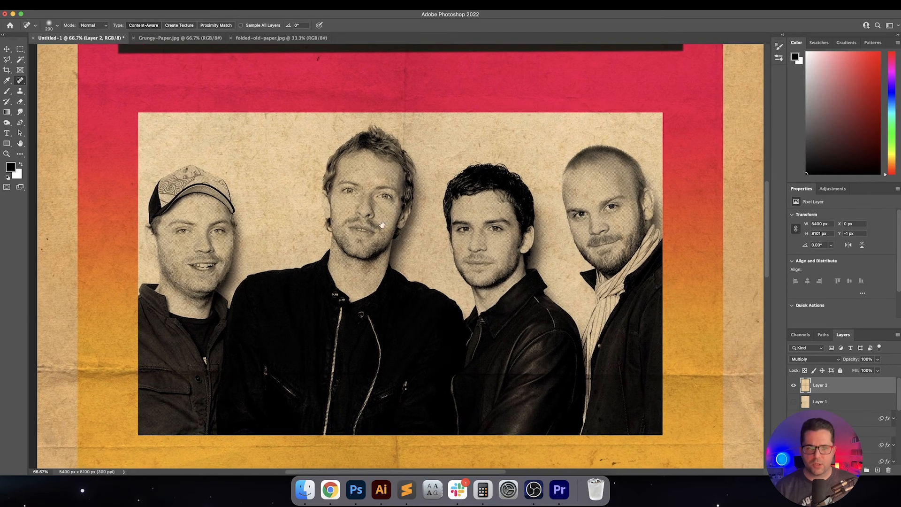
pyautogui.moveTo(388, 181); pyautogui.dragTo(364, 184)
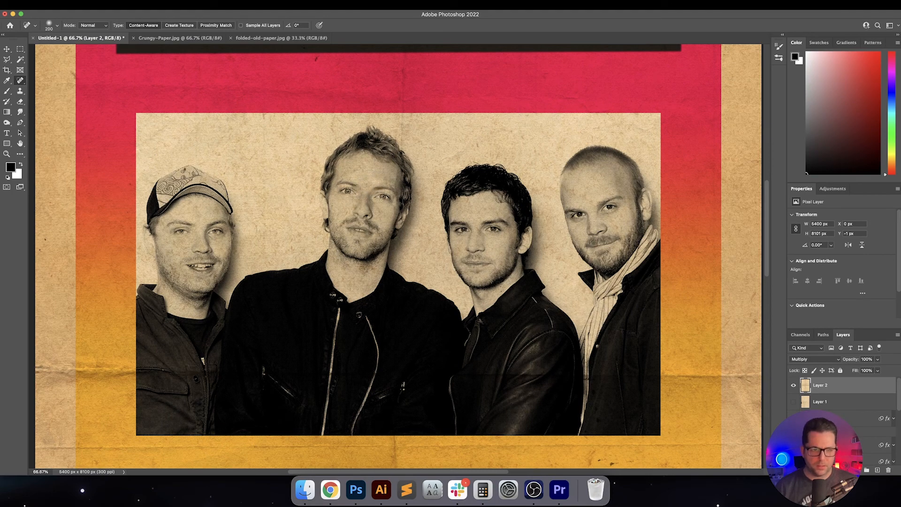
# Heal the paper specks and stains over the other three band members' faces on the folded paper layer
pyautogui.moveTo(206, 208)
pyautogui.mouseDown()
pyautogui.moveTo(162, 217)
pyautogui.moveTo(167, 234)
pyautogui.moveTo(202, 256)
pyautogui.moveTo(228, 235)
pyautogui.moveTo(224, 246)
pyautogui.moveTo(205, 207)
pyautogui.mouseUp()
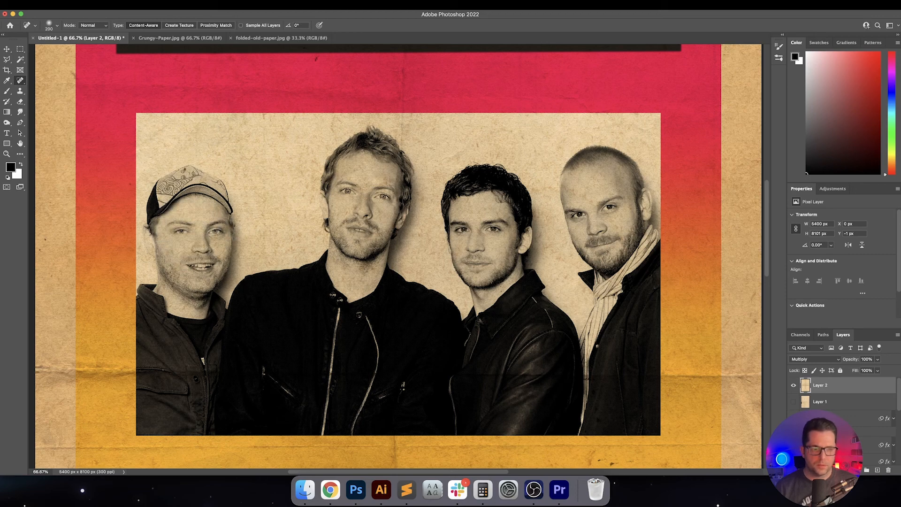
pyautogui.click(216, 248)
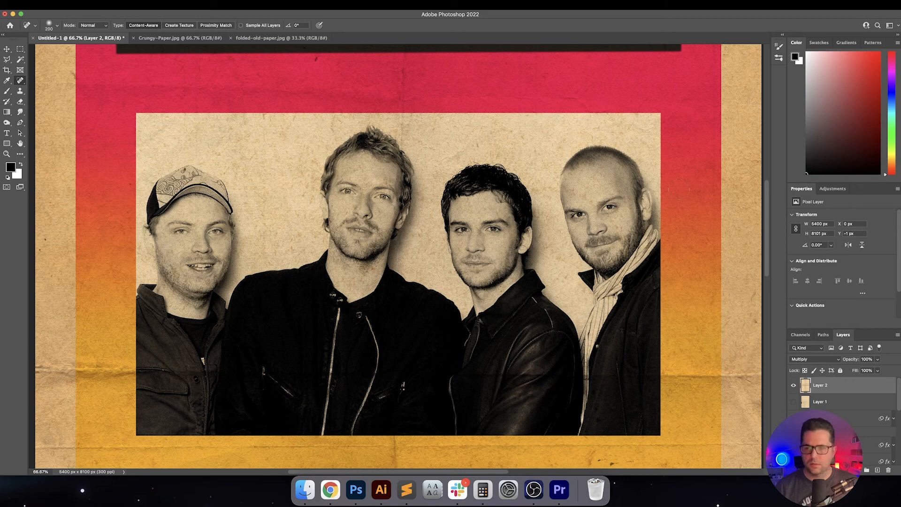
pyautogui.click(460, 250)
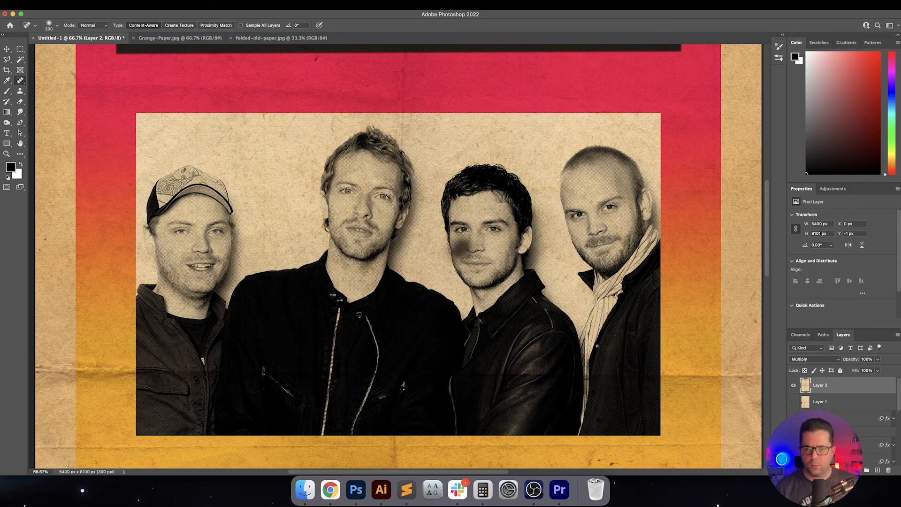
pyautogui.moveTo(540, 224); pyautogui.dragTo(522, 231)
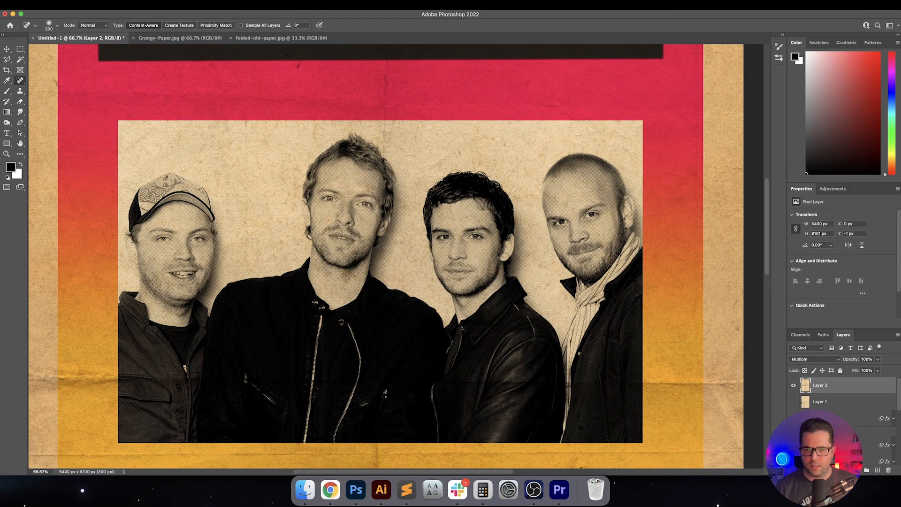
pyautogui.moveTo(463, 219); pyautogui.dragTo(449, 215)
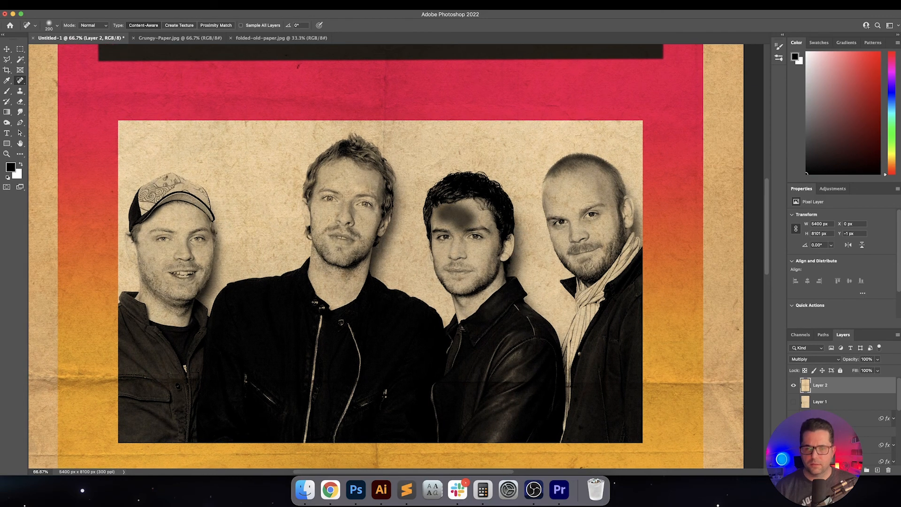
pyautogui.moveTo(575, 204); pyautogui.dragTo(545, 192)
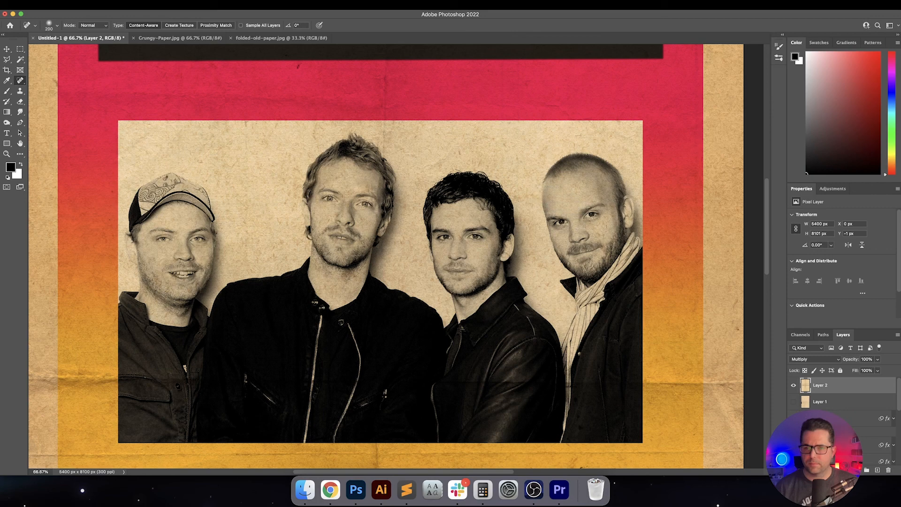
pyautogui.moveTo(595, 221); pyautogui.dragTo(602, 249)
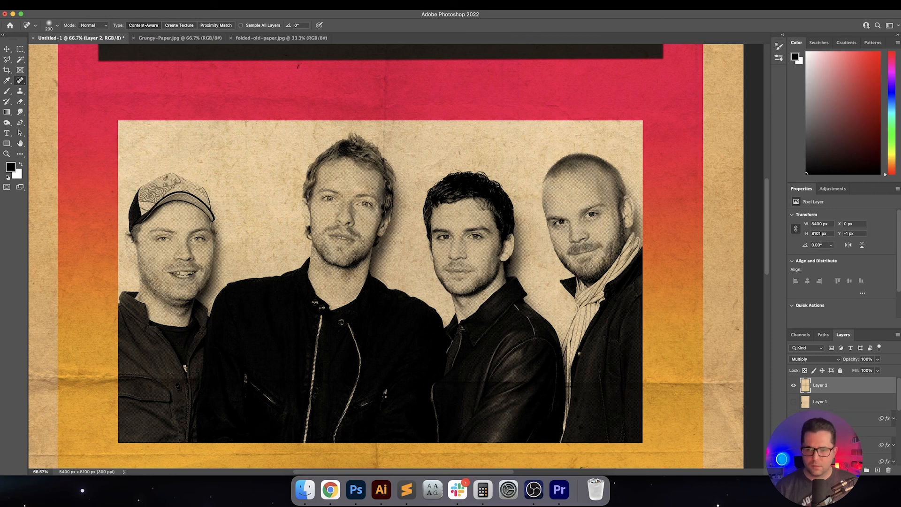
pyautogui.moveTo(506, 227); pyautogui.dragTo(536, 228)
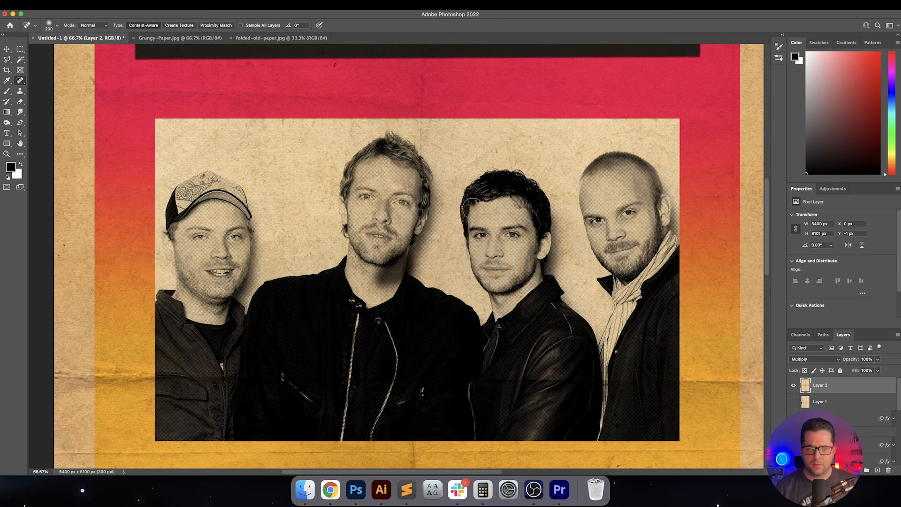
pyautogui.moveTo(461, 217); pyautogui.dragTo(472, 258)
pyautogui.press('v')
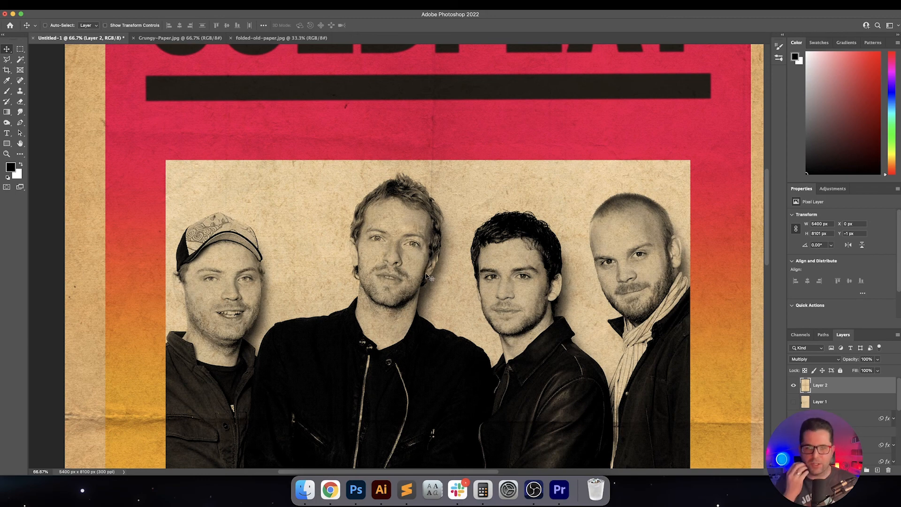
pyautogui.scroll(-2, 426, 269)
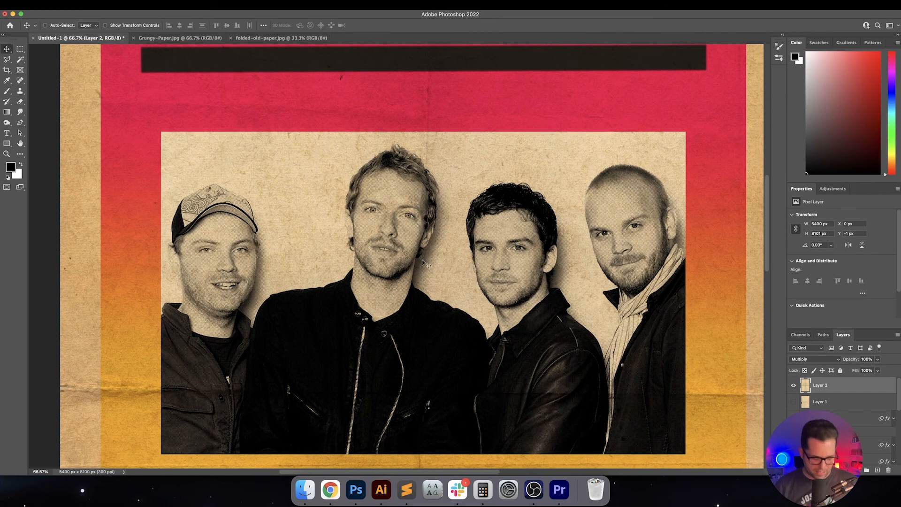
pyautogui.press('super+0')
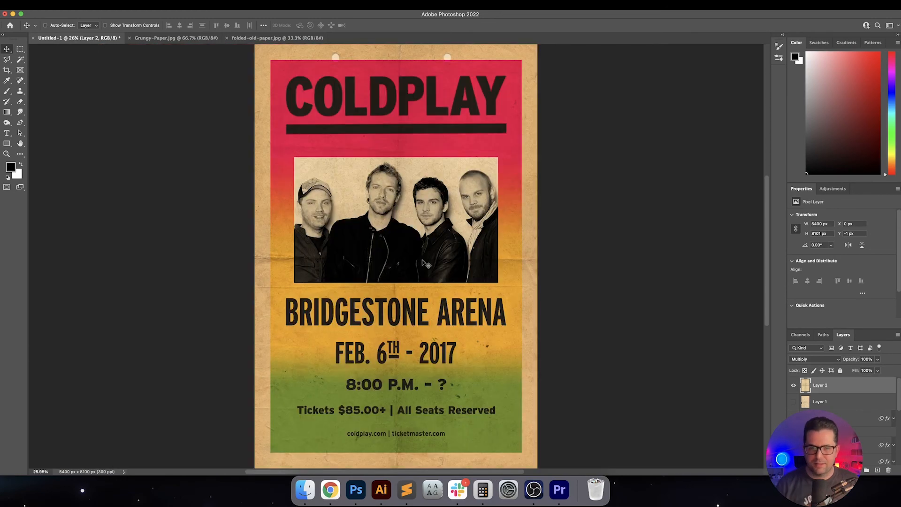
pyautogui.press('super+equal')
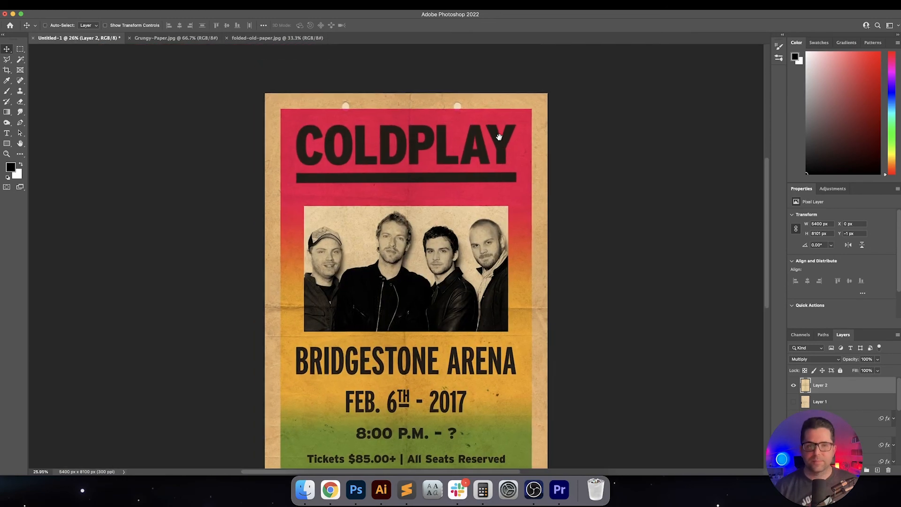
pyautogui.press('super+equal')
pyautogui.press('super+equal')
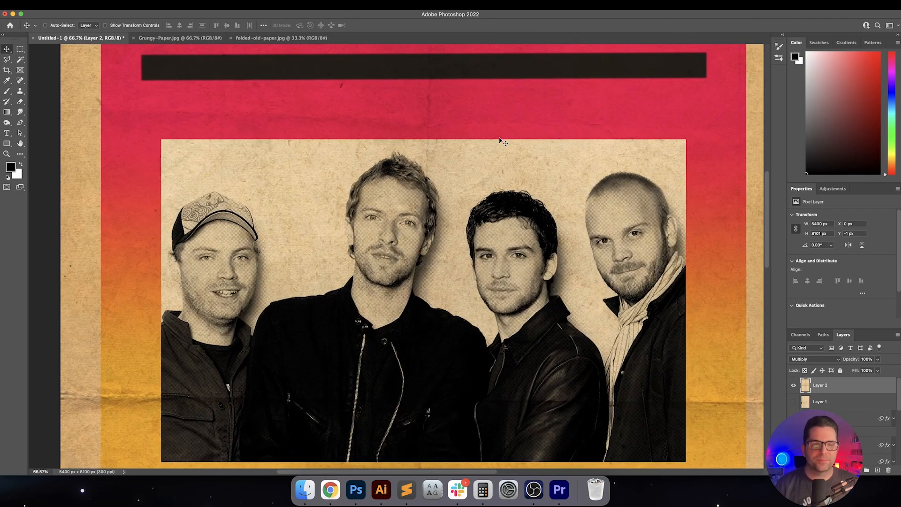
# Remove the two punched holes above the COLDPLAY title on Layer 2 with a content-aware Spot Healing Brush at size 300
pyautogui.press('super+0')
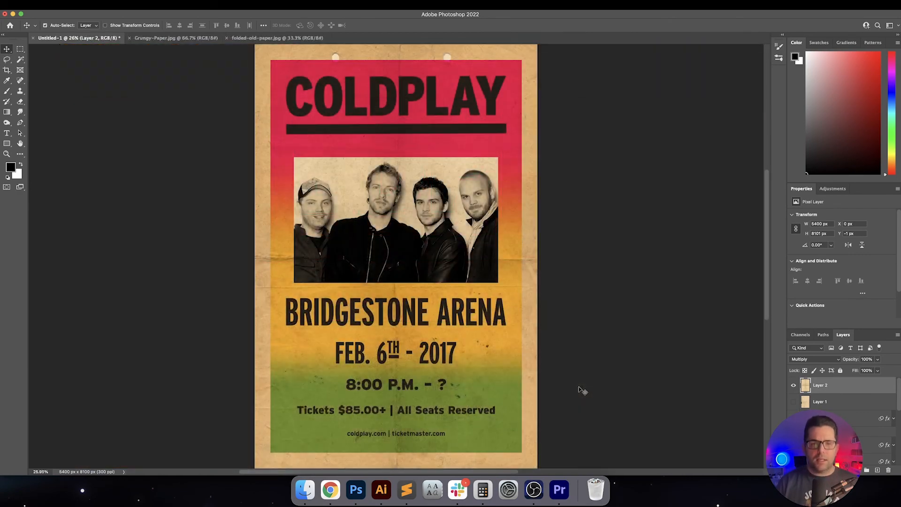
pyautogui.press('super+equal')
pyautogui.press('super+equal')
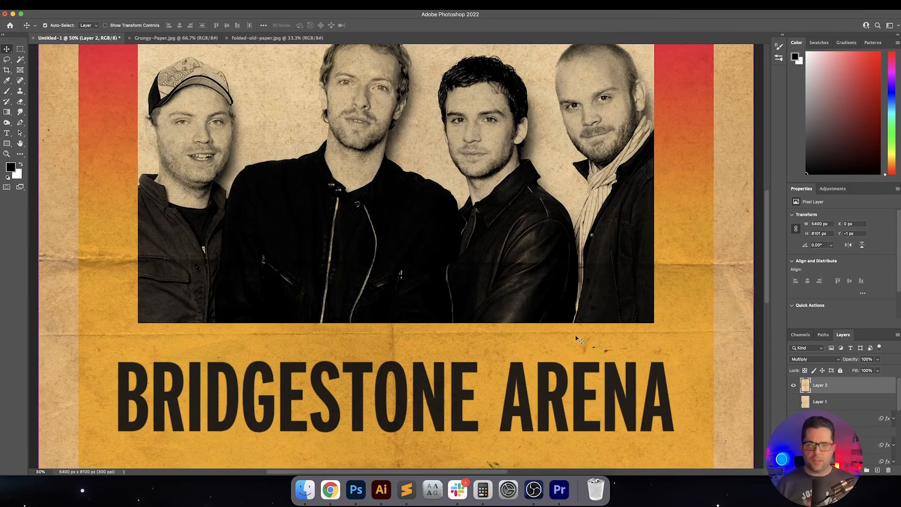
pyautogui.moveTo(483, 142); pyautogui.dragTo(494, 357)
pyautogui.moveTo(472, 126); pyautogui.dragTo(475, 263)
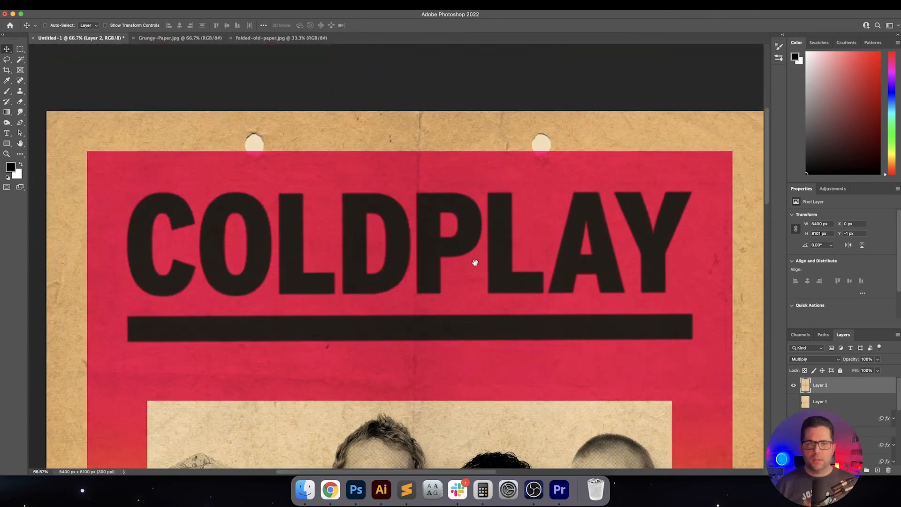
pyautogui.press('super+equal')
pyautogui.moveTo(378, 147); pyautogui.dragTo(428, 191)
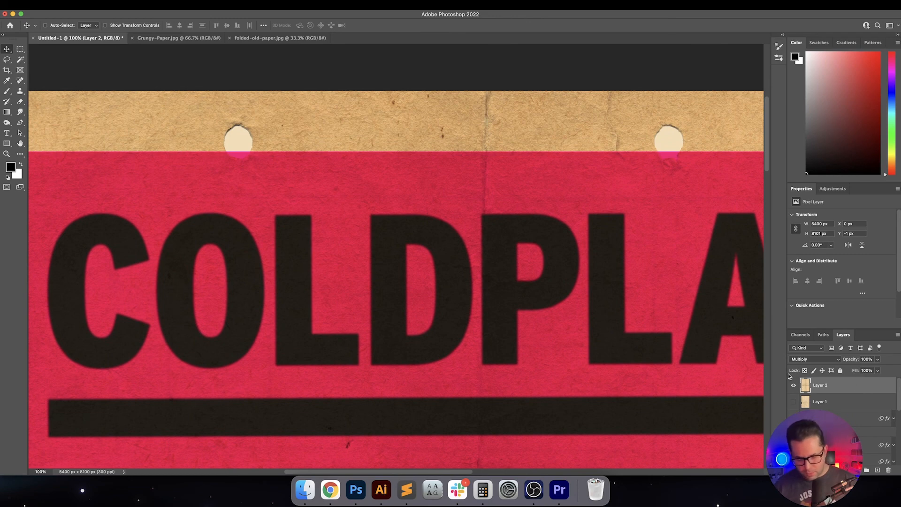
pyautogui.press('j')
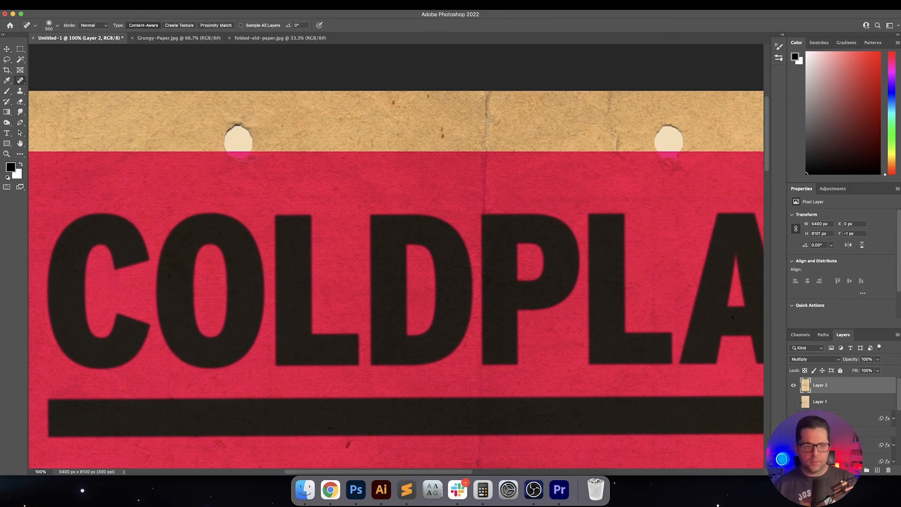
pyautogui.moveTo(244, 137)
pyautogui.mouseDown()
pyautogui.moveTo(231, 137)
pyautogui.moveTo(239, 146)
pyautogui.mouseUp()
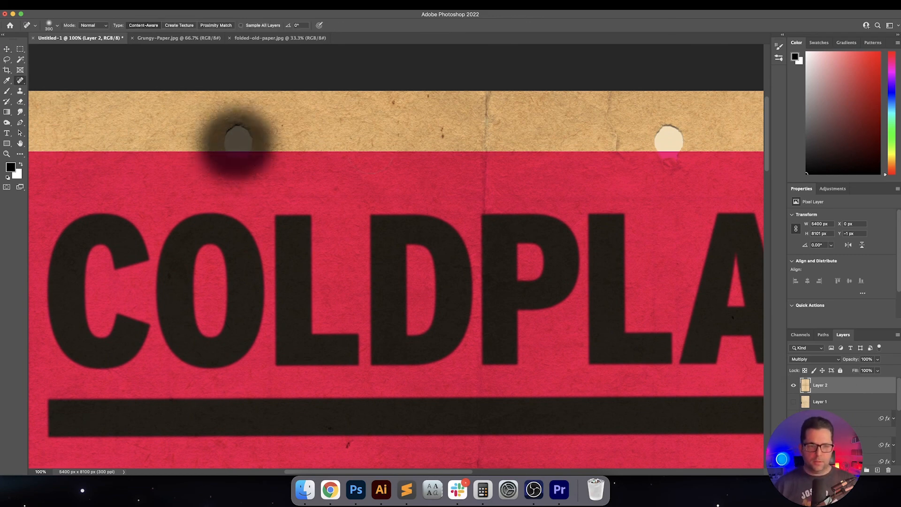
pyautogui.moveTo(620, 150); pyautogui.dragTo(495, 157)
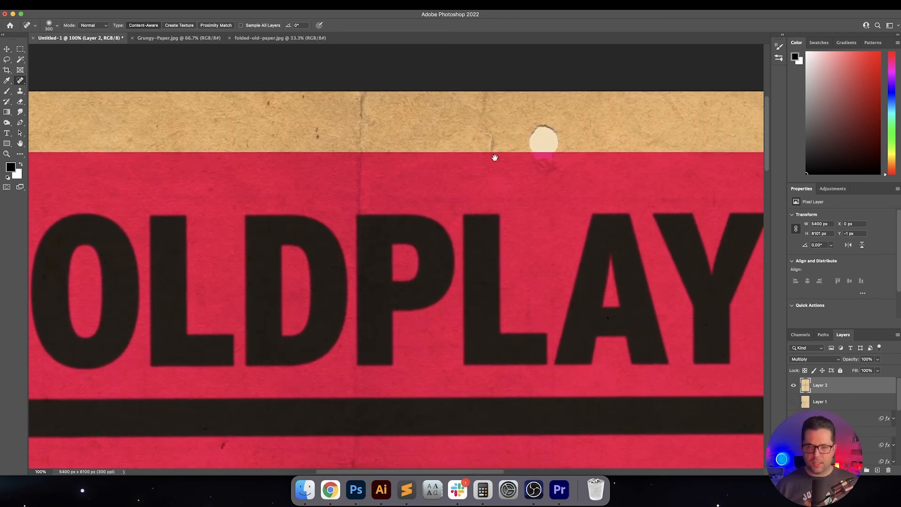
pyautogui.moveTo(538, 139)
pyautogui.mouseDown()
pyautogui.moveTo(527, 154)
pyautogui.moveTo(544, 148)
pyautogui.mouseUp()
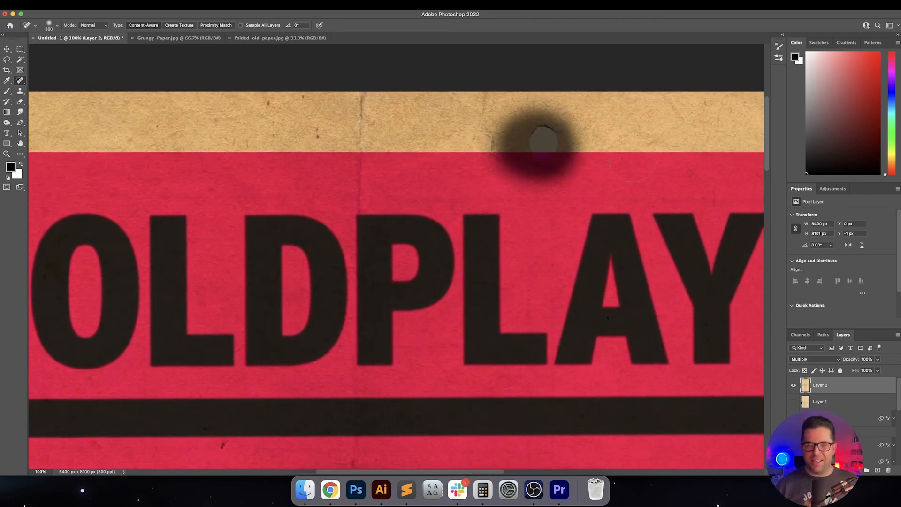
pyautogui.press('v')
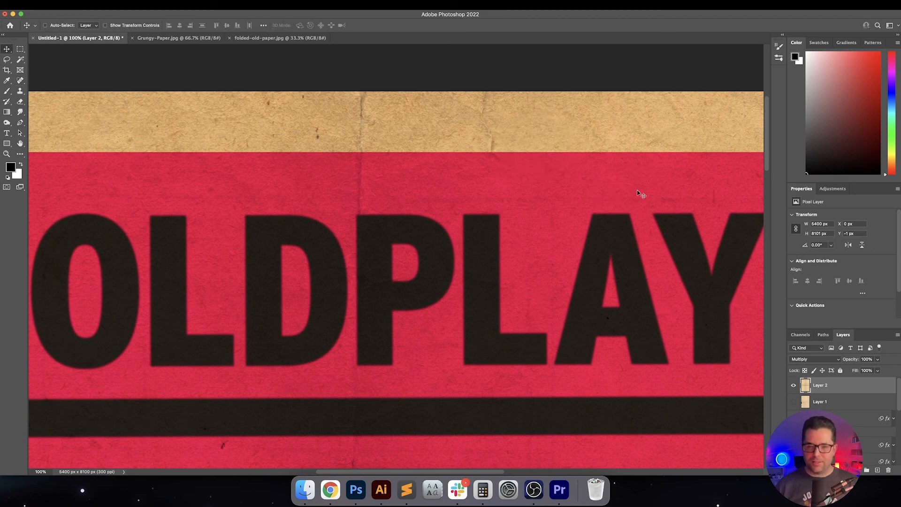
# Inspect the paper texture over the title, band photo, venue and ticket lines, then the poster as a whole
pyautogui.moveTo(596, 208); pyautogui.dragTo(508, 208)
pyautogui.press('super+minus')
pyautogui.press('super+minus')
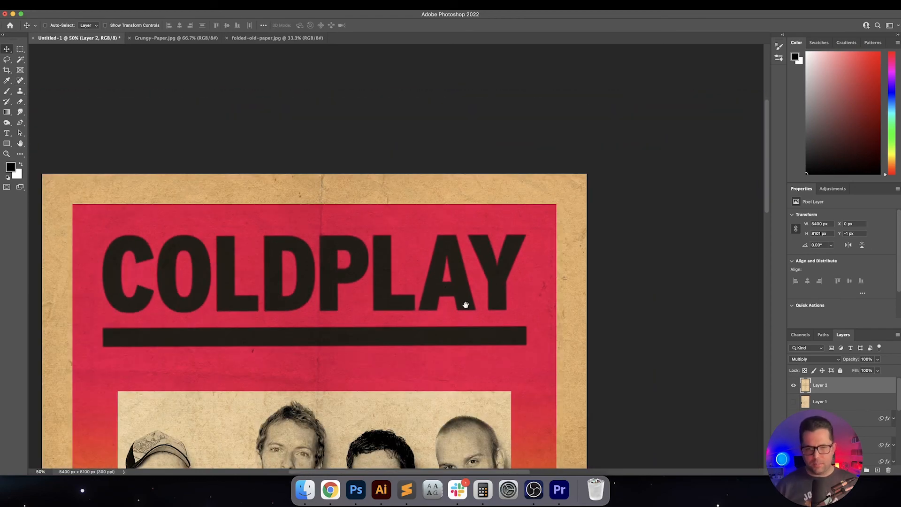
pyautogui.scroll(-10, 462, 302)
pyautogui.hscroll(-4, 462, 302)
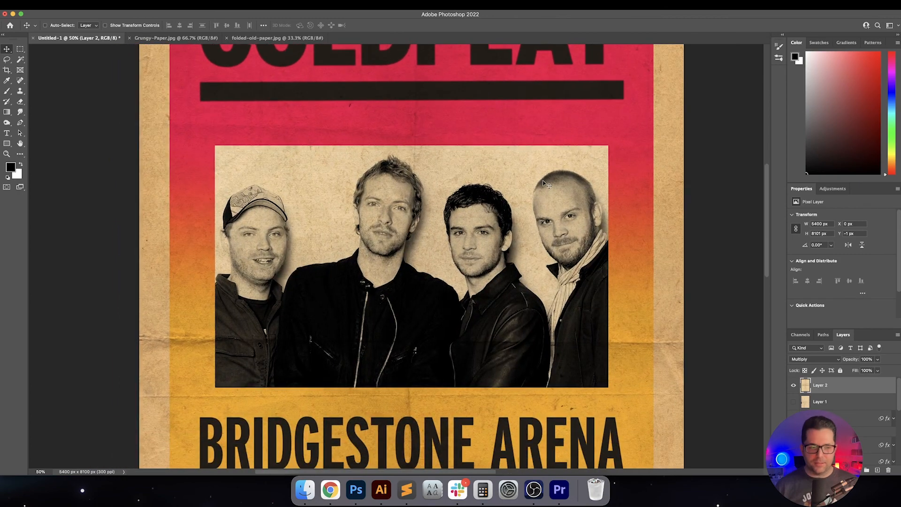
pyautogui.scroll(-10, 547, 179)
pyautogui.hscroll(-2, 529, 137)
pyautogui.scroll(-4, 532, 154)
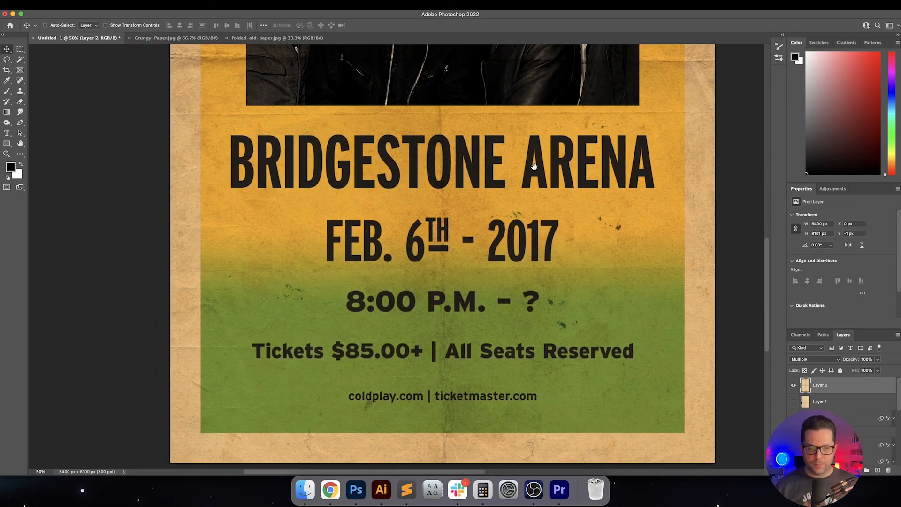
pyautogui.scroll(3, 573, 207)
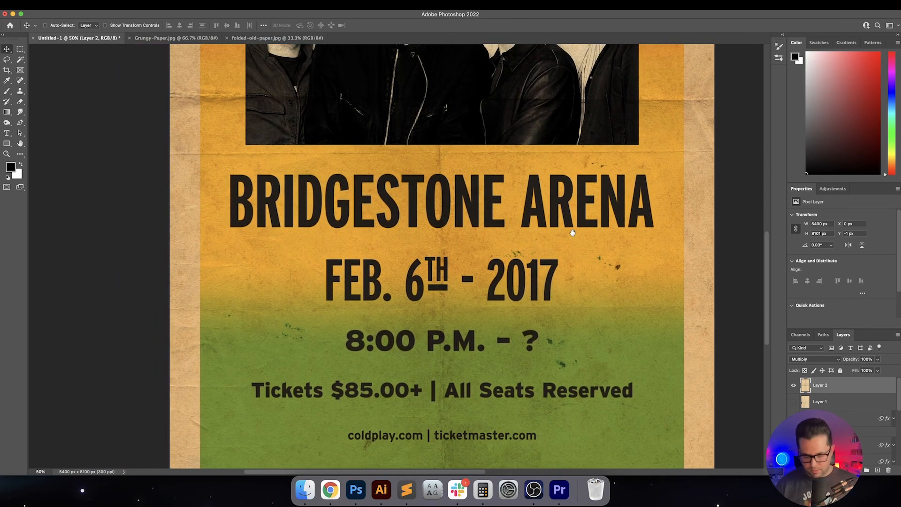
pyautogui.press('super+0')
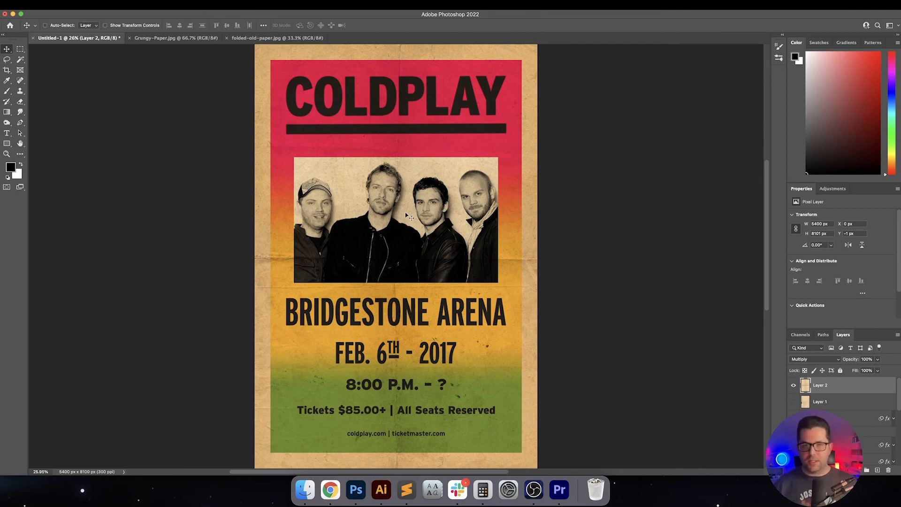
# Delete the hidden Layer 1 paper texture located above the Header layer
pyautogui.moveTo(899, 409); pyautogui.dragTo(899, 412)
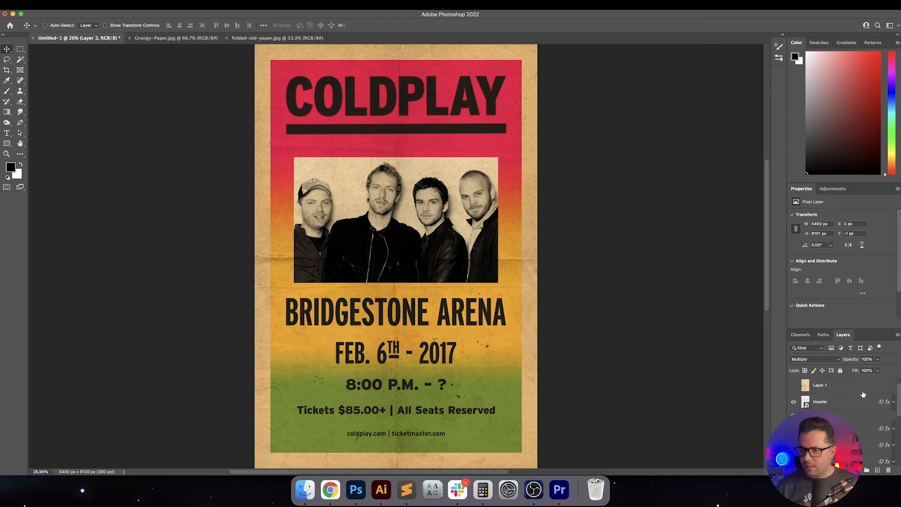
pyautogui.click(857, 383)
pyautogui.press('Delete')
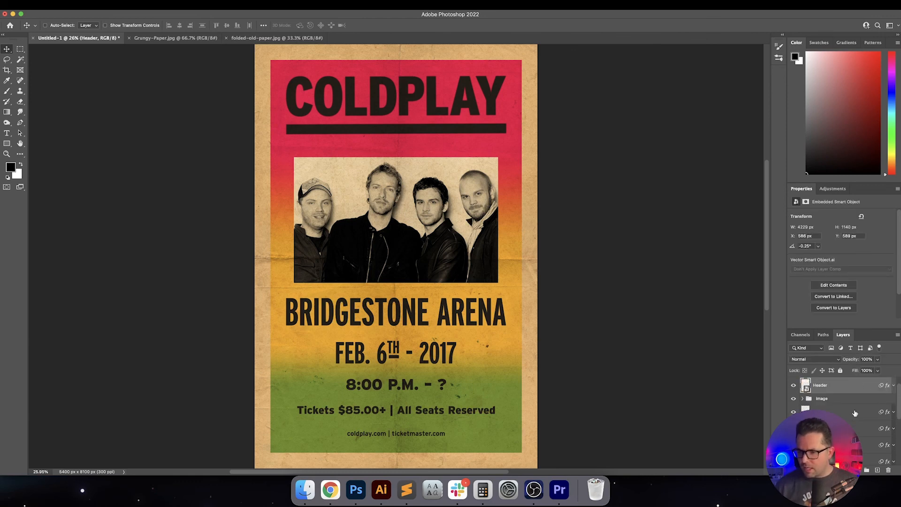
# Rotate the BRIDGESTONE ARENA text on the Arena layer by -0.25°
pyautogui.click(872, 411)
pyautogui.hotkey('ctrl', 't')
pyautogui.click(230, 24)
pyautogui.write('25')
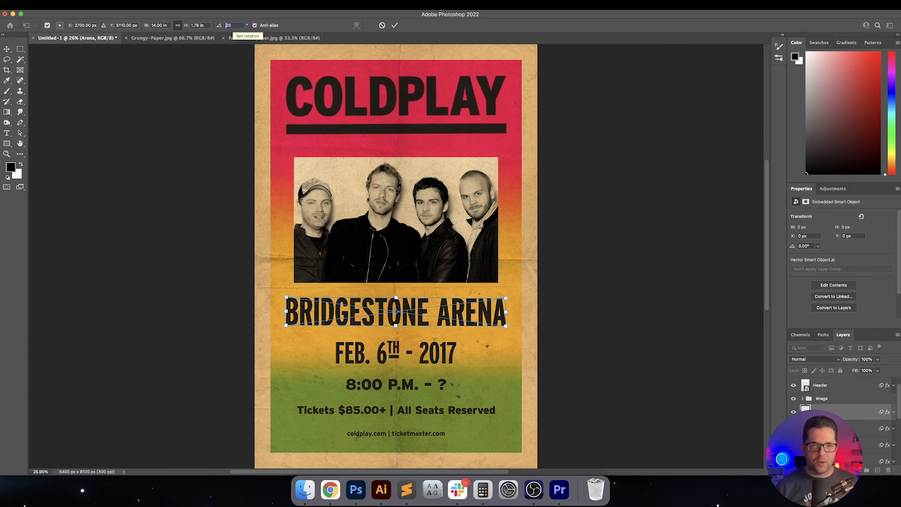
pyautogui.press('Return')
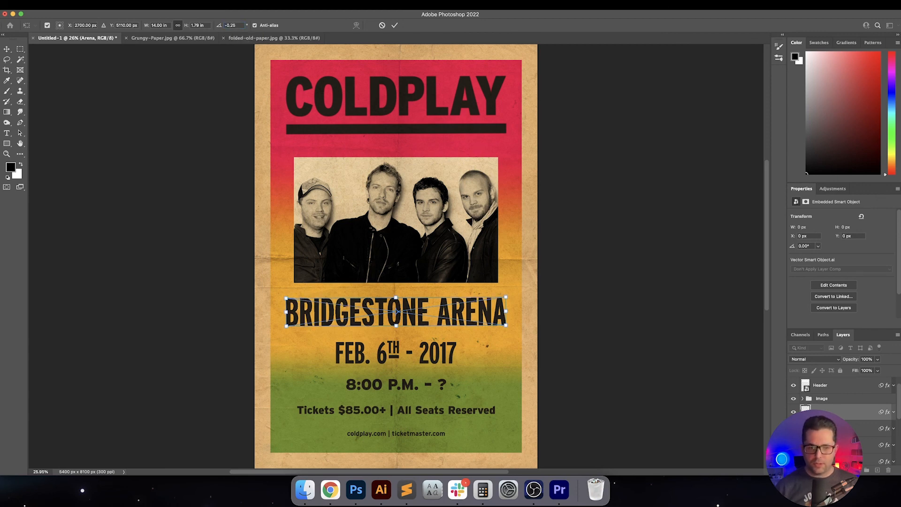
pyautogui.press('Return')
# Rotate the FEB. 6TH - 2017 text on the Date layer by -0.25°
pyautogui.click(857, 428)
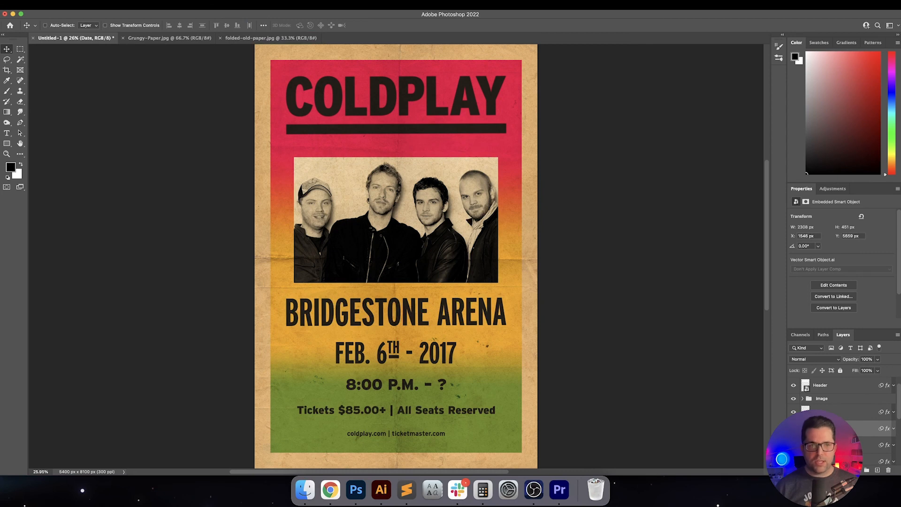
pyautogui.click(183, 5)
pyautogui.moveTo(162, 5)
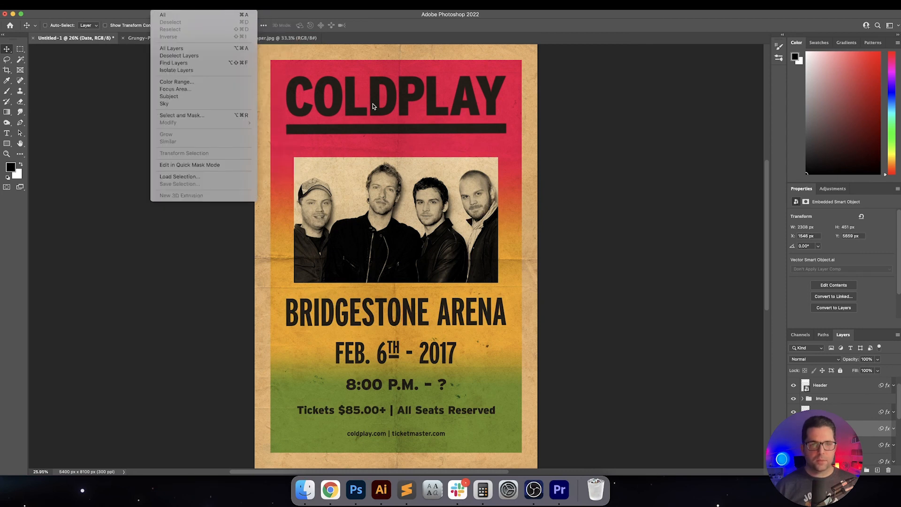
pyautogui.press('Escape')
pyautogui.press('super+t')
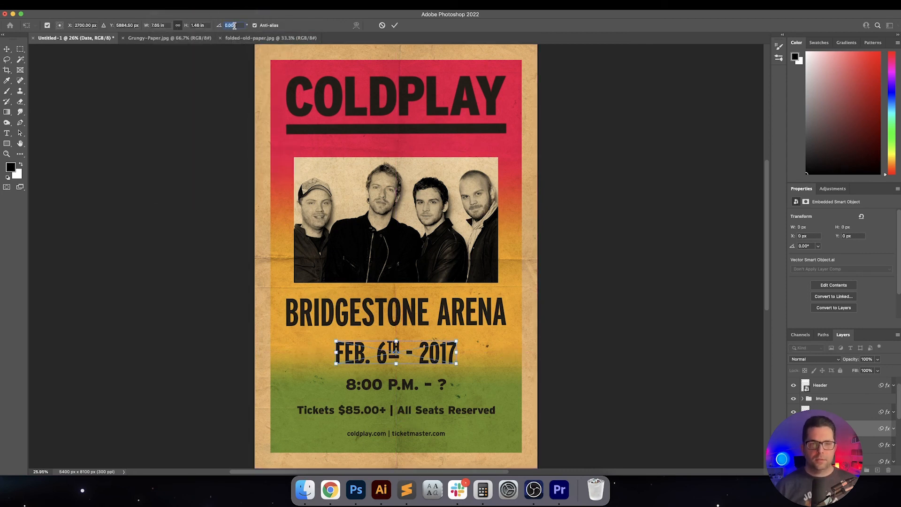
pyautogui.press('Return')
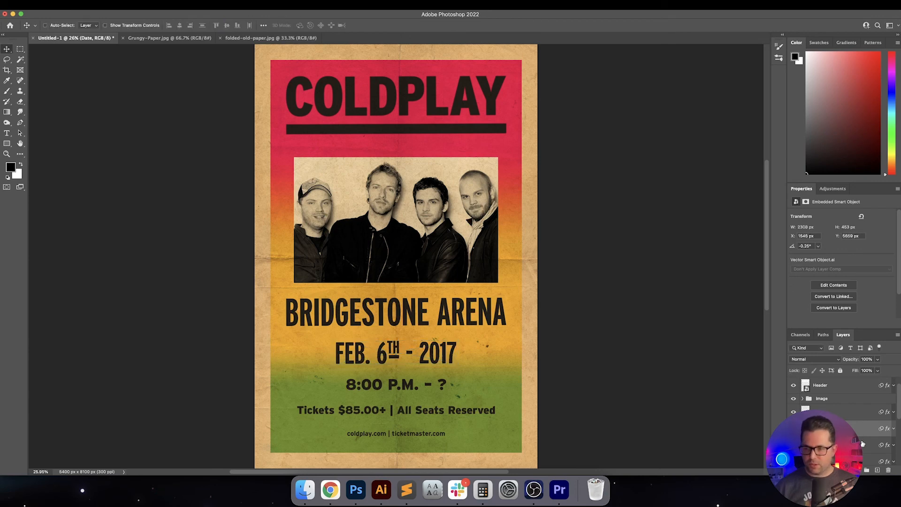
# Rotate the 8:00 P.M. text on the Time layer by -0.25°
pyautogui.hotkey('alt', '[')
pyautogui.press('super+t')
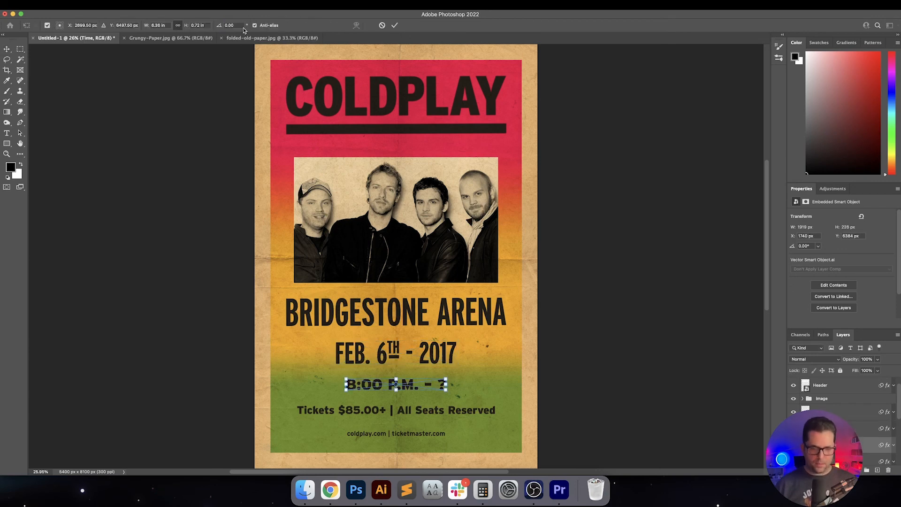
pyautogui.doubleClick(233, 24)
pyautogui.write('-.25')
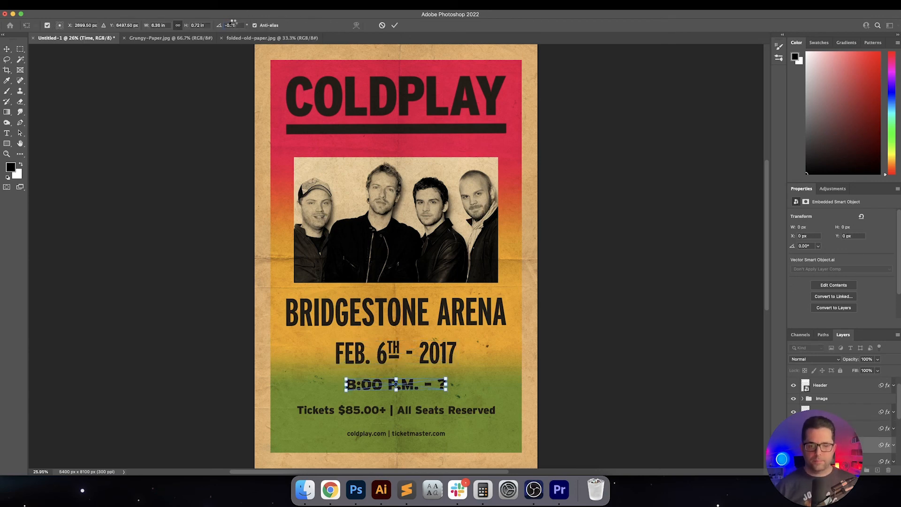
pyautogui.press('Return')
pyautogui.press('Return')
# Rotate the ticket price and seating line on the Tickets layer by -0.25°
pyautogui.scroll(-3, 899, 431)
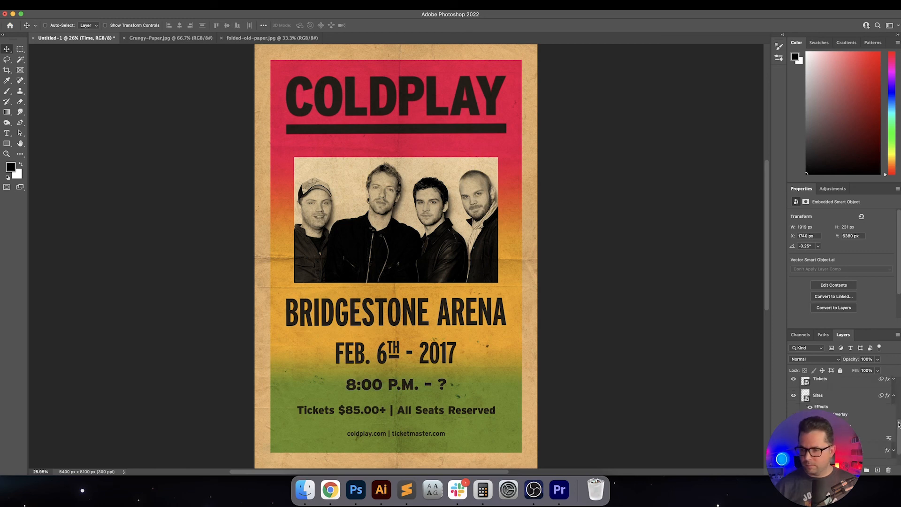
pyautogui.click(844, 398)
pyautogui.press('super+t')
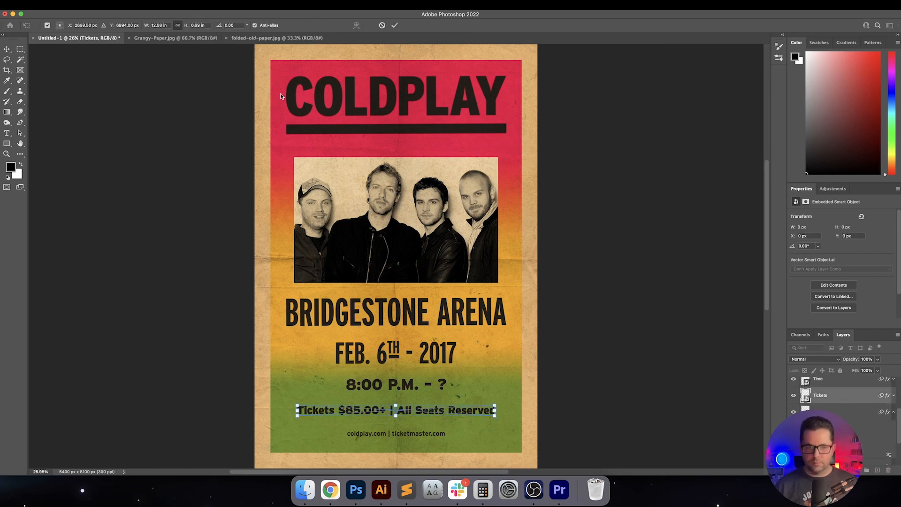
pyautogui.doubleClick(238, 25)
pyautogui.write('-.25')
pyautogui.press('Return')
pyautogui.press('Return')
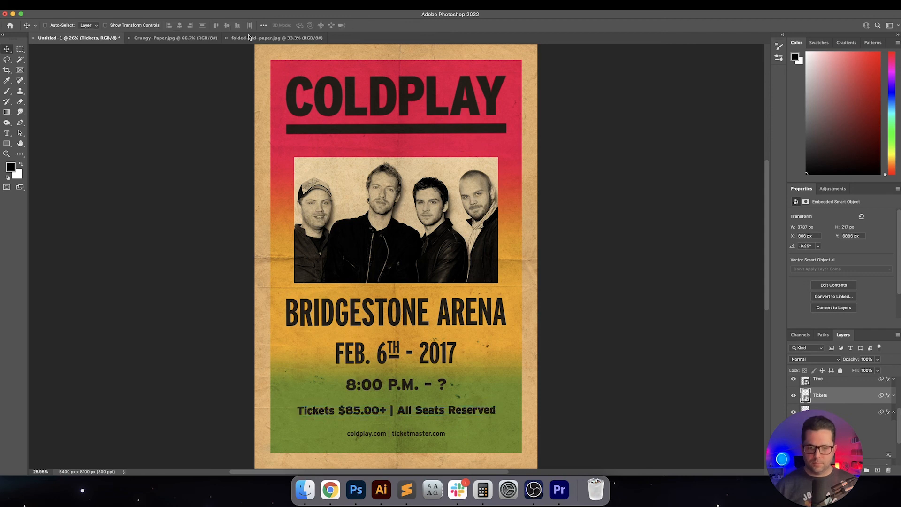
# Rotate the coldplay.com | ticketmaster.com line on the Sites layer by -0.25°
pyautogui.click(893, 397)
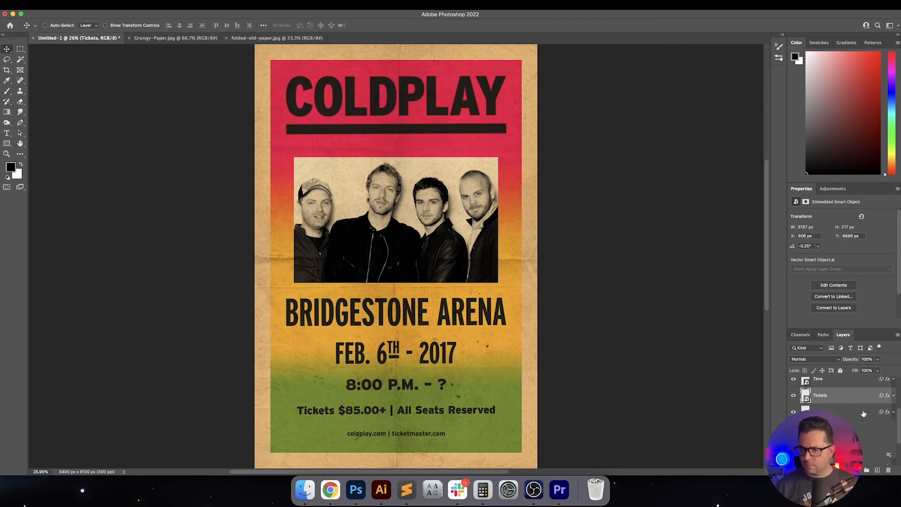
pyautogui.click(893, 396)
pyautogui.click(839, 411)
pyautogui.press('super+t')
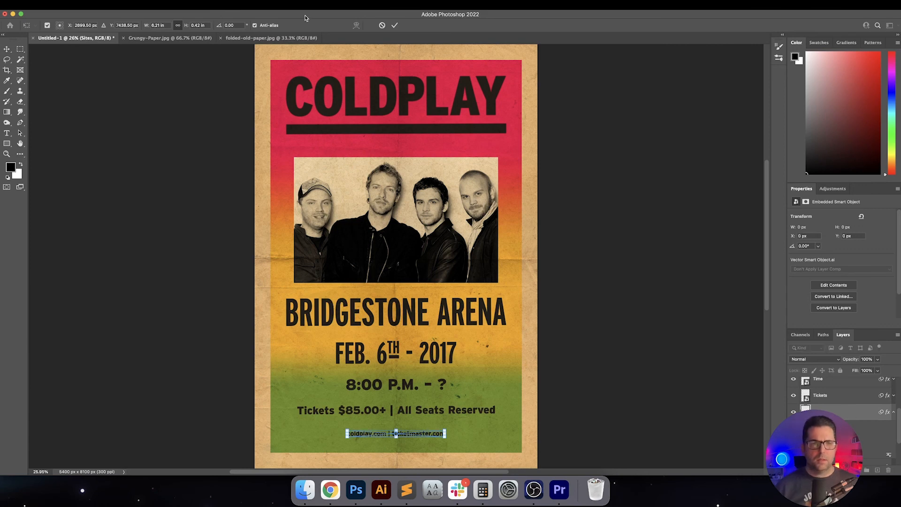
pyautogui.click(235, 25)
pyautogui.write('-.25')
pyautogui.press('Return')
pyautogui.press('Return')
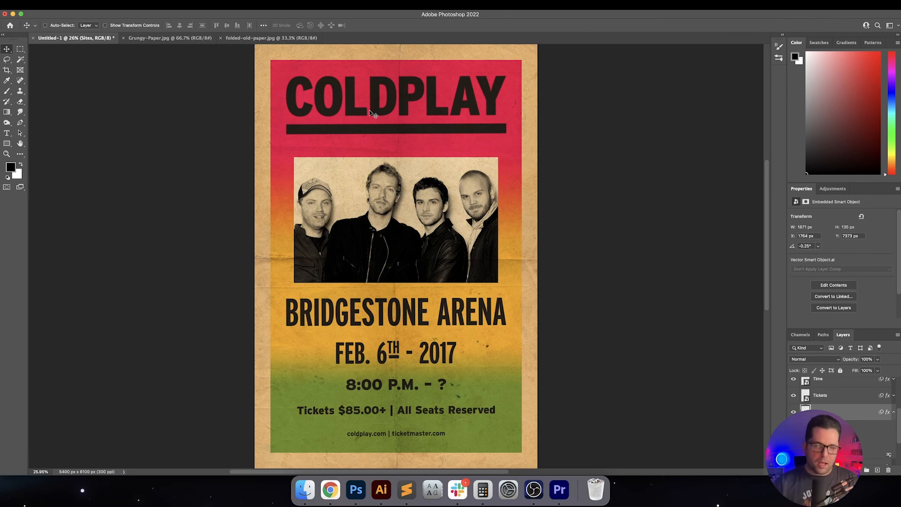
# Show the whole poster in full-screen mode on a black background to review the result
pyautogui.moveTo(900, 422); pyautogui.dragTo(900, 394)
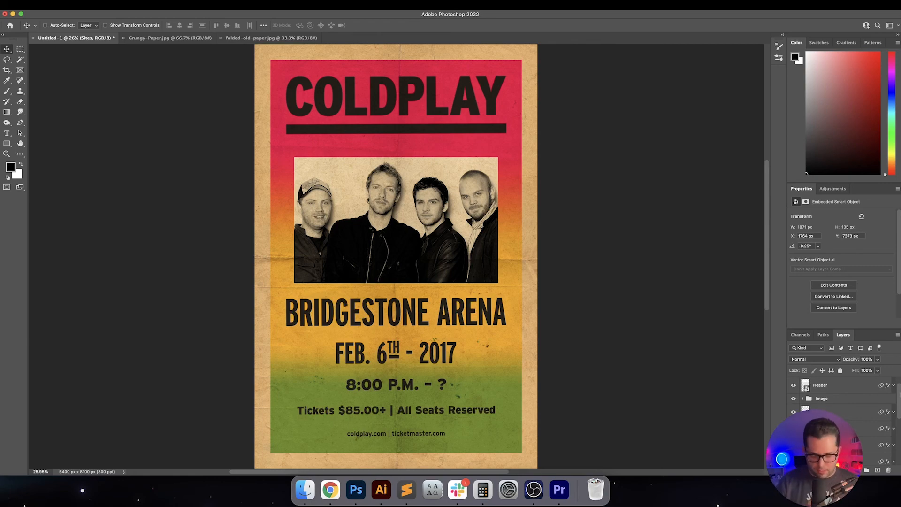
pyautogui.press('f')
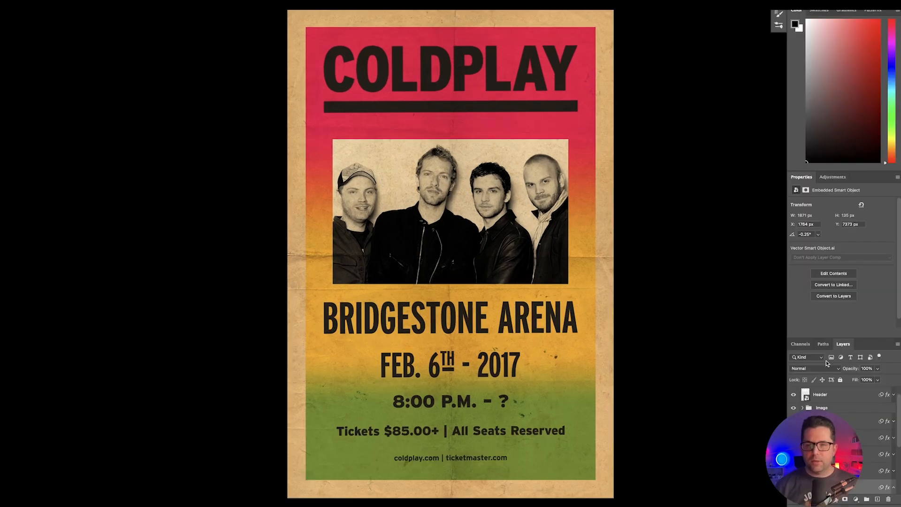